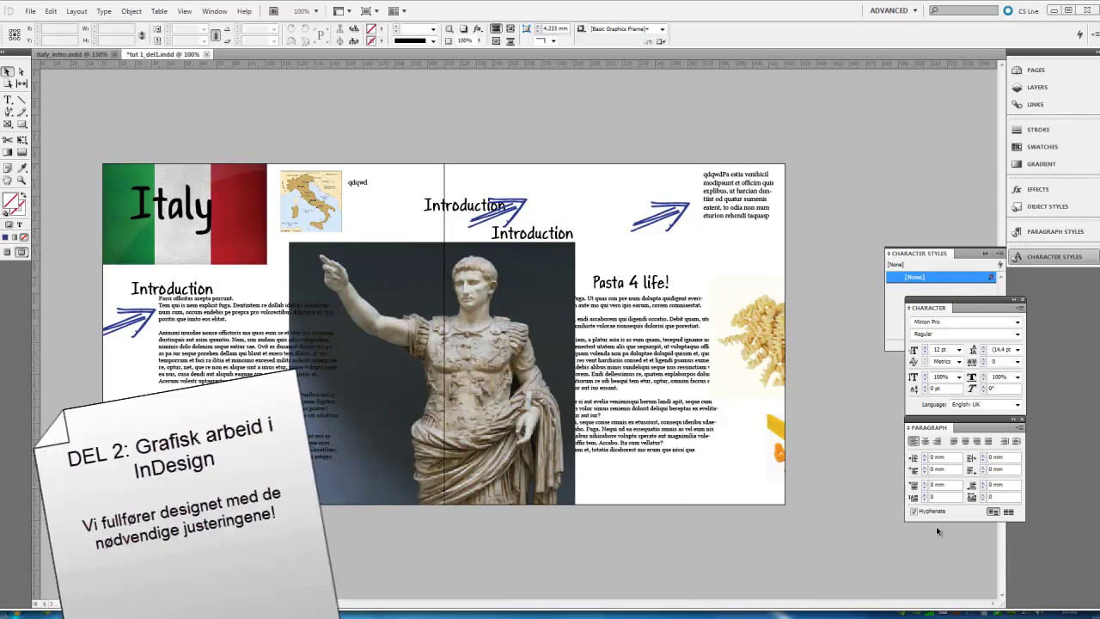
Switch from InDesign to the YouTube channel page in Chrome.
key(alt+Tab)
key(alt+Tab)
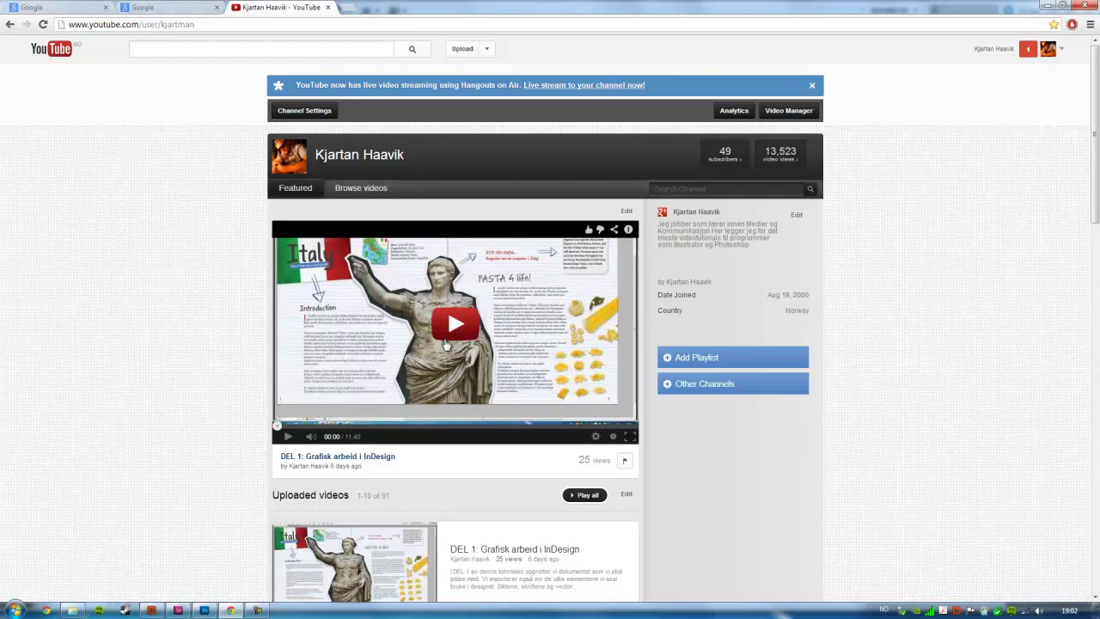
Switch from YouTube back to the InDesign file tut 1_del1.indd.
key(alt+Tab)
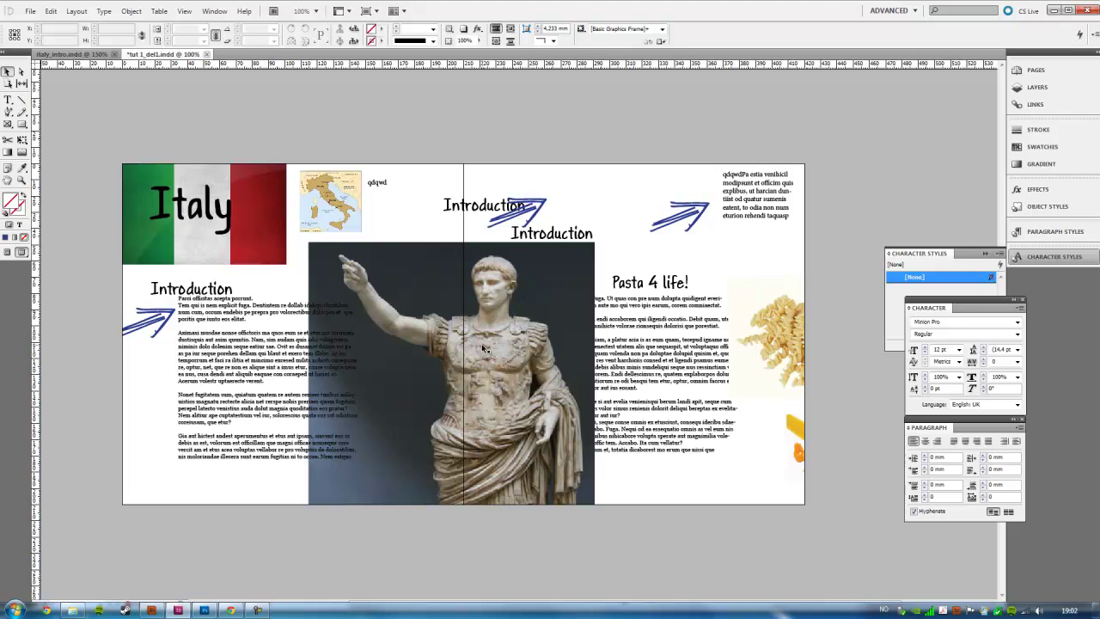
Move the statue image into place, then shift the Italy flag header and tilt it about 5.5°.
mouse_move(423, 316)
mouse_down()
mouse_move(433, 281)
mouse_move(486, 334)
mouse_move(476, 334)
mouse_move(587, 335)
mouse_up()
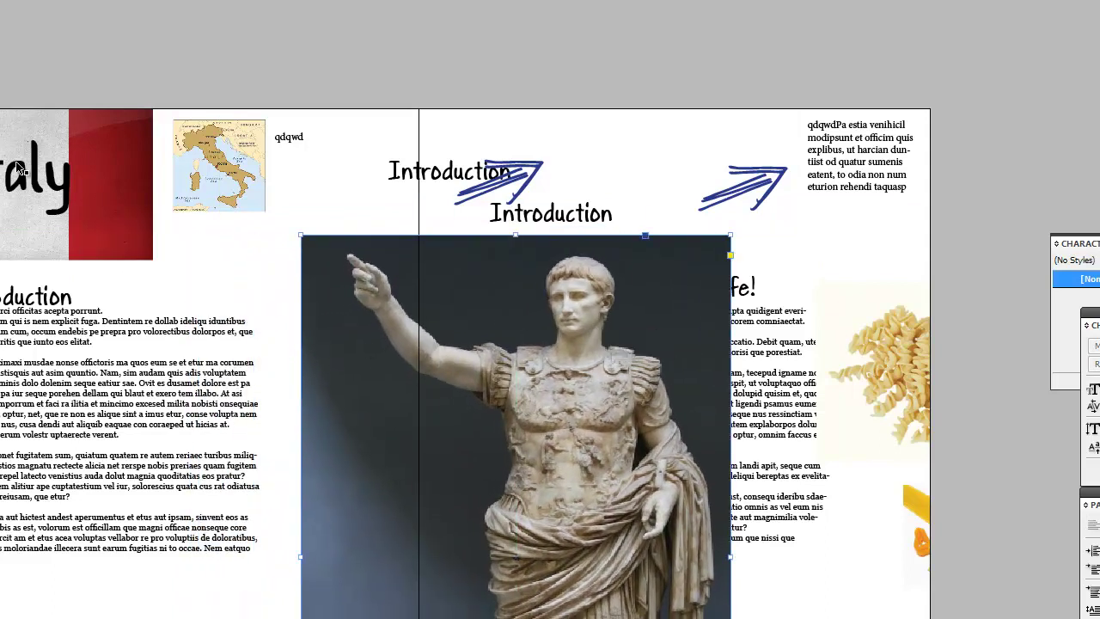
click(92, 134)
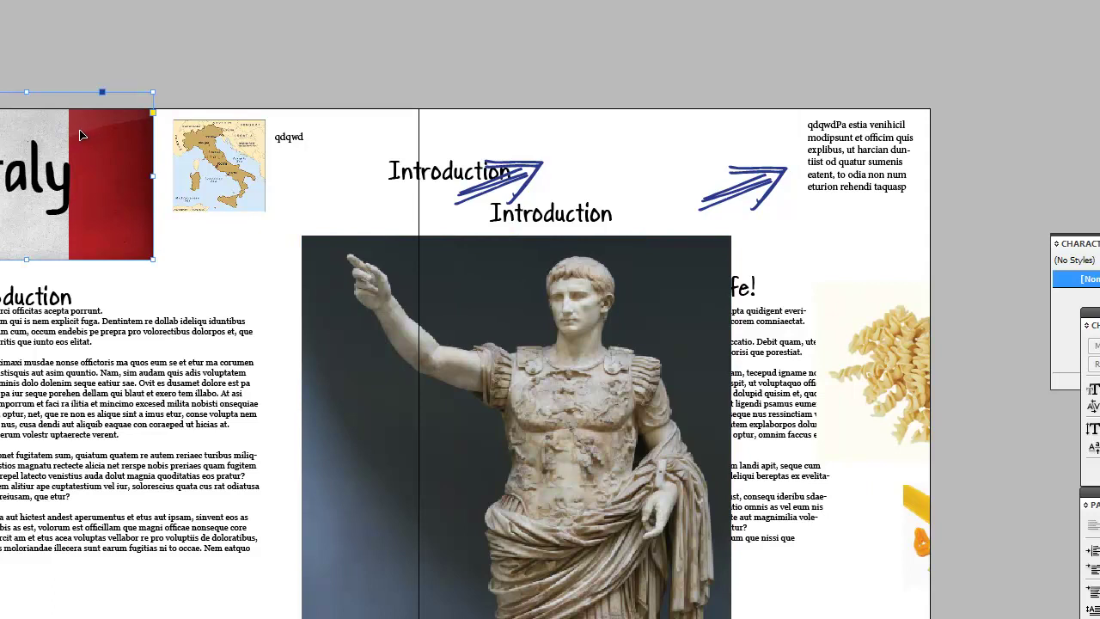
drag(80, 135, 80, 141)
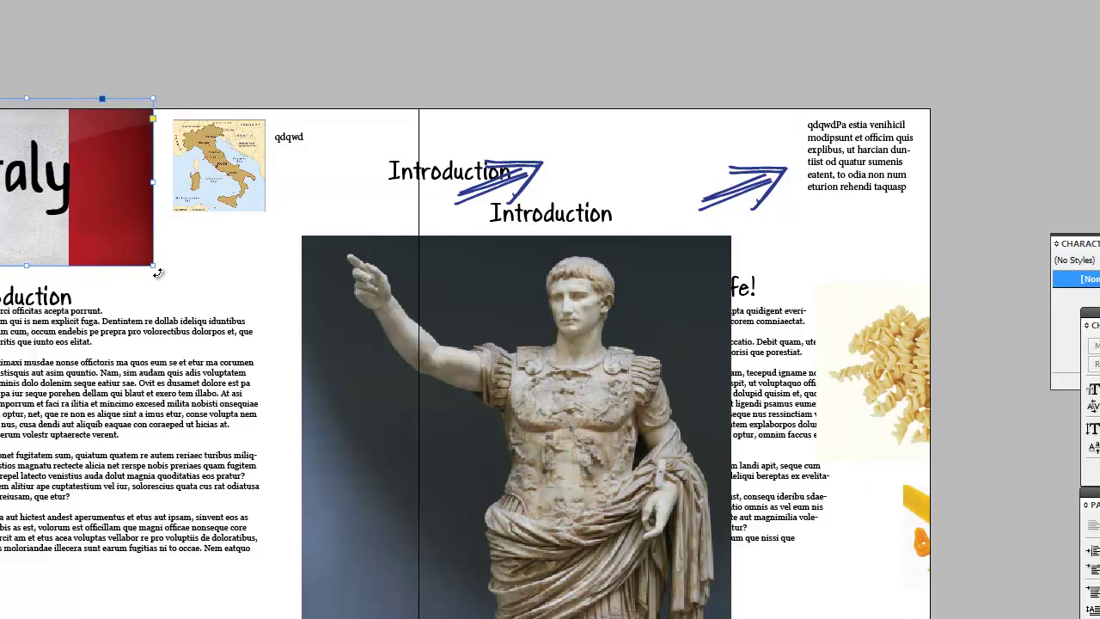
drag(158, 280, 167, 266)
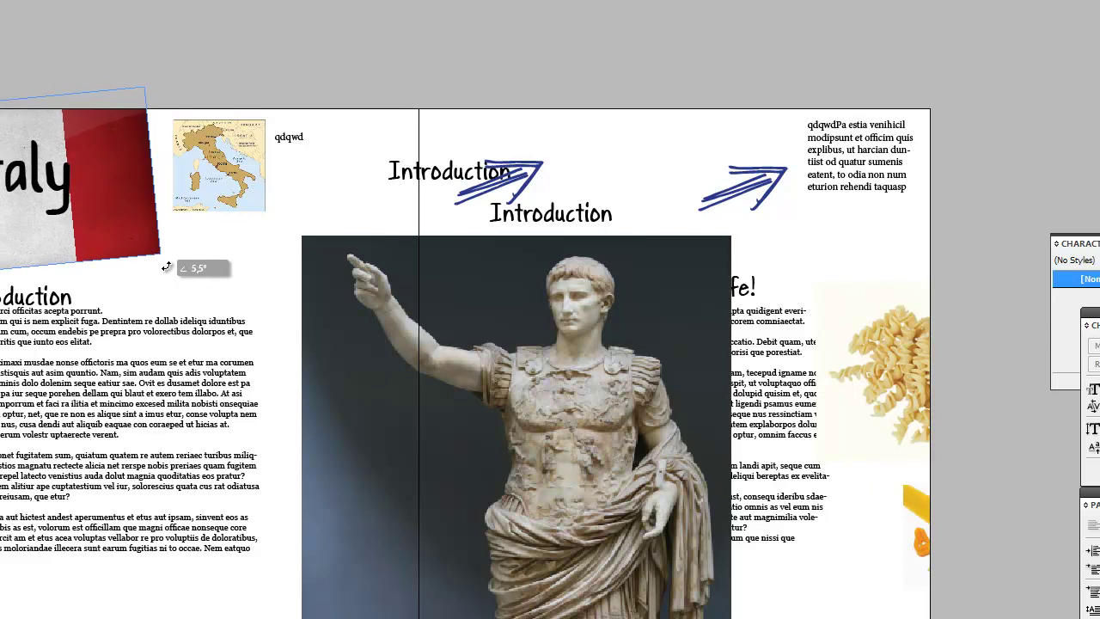
drag(118, 228, 106, 202)
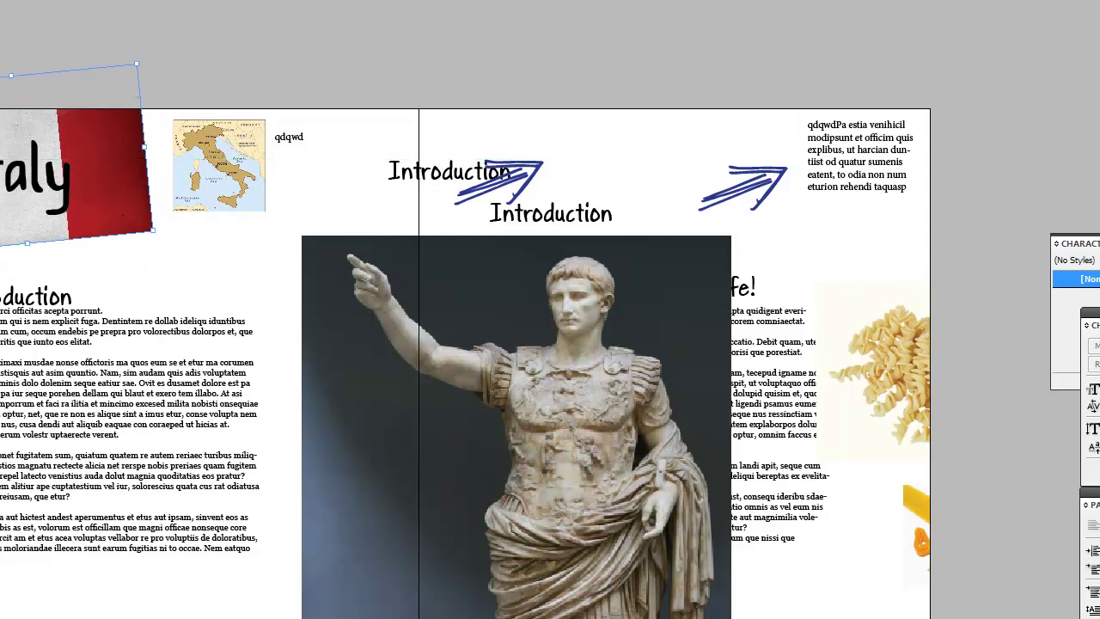
click(181, 60)
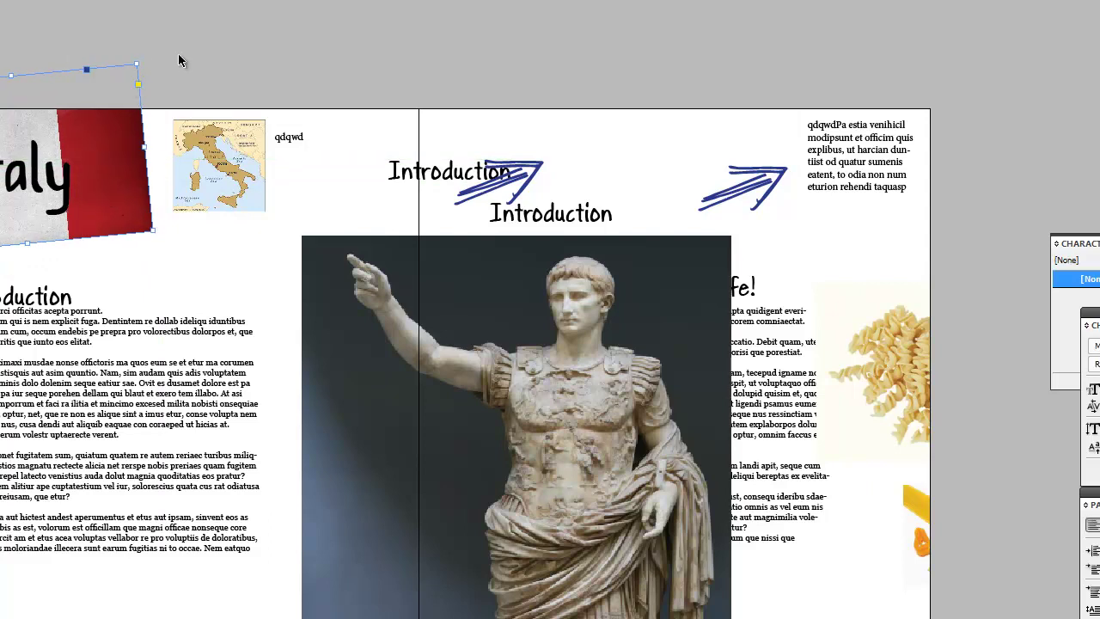
Add a drop shadow to the flag header with 30% opacity, 1 mm distance and 1 mm size.
click(99, 172)
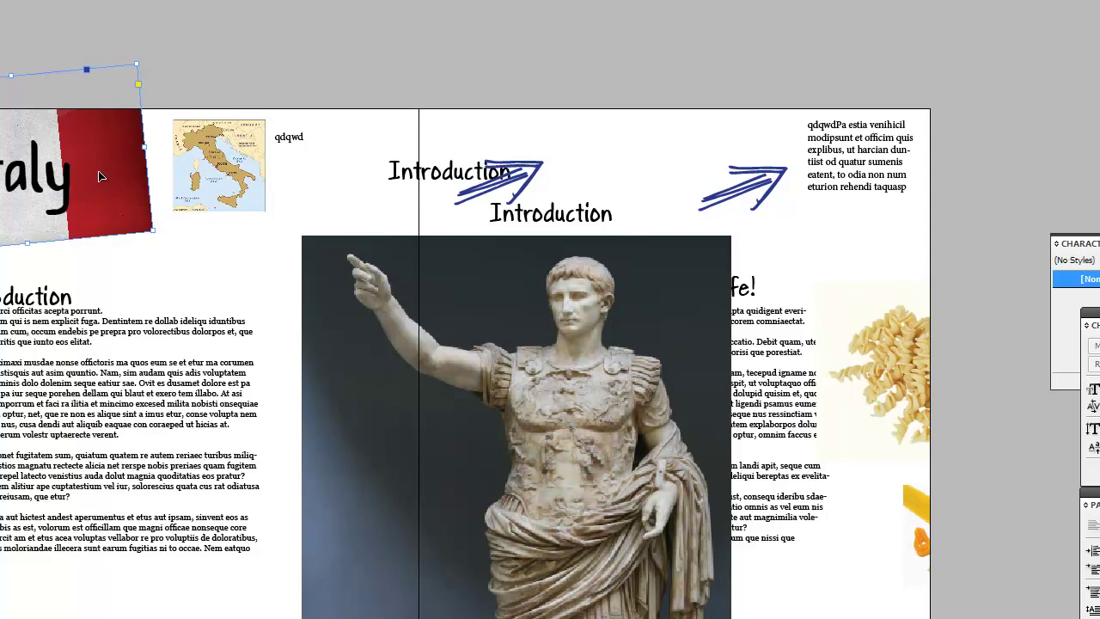
right_click(99, 172)
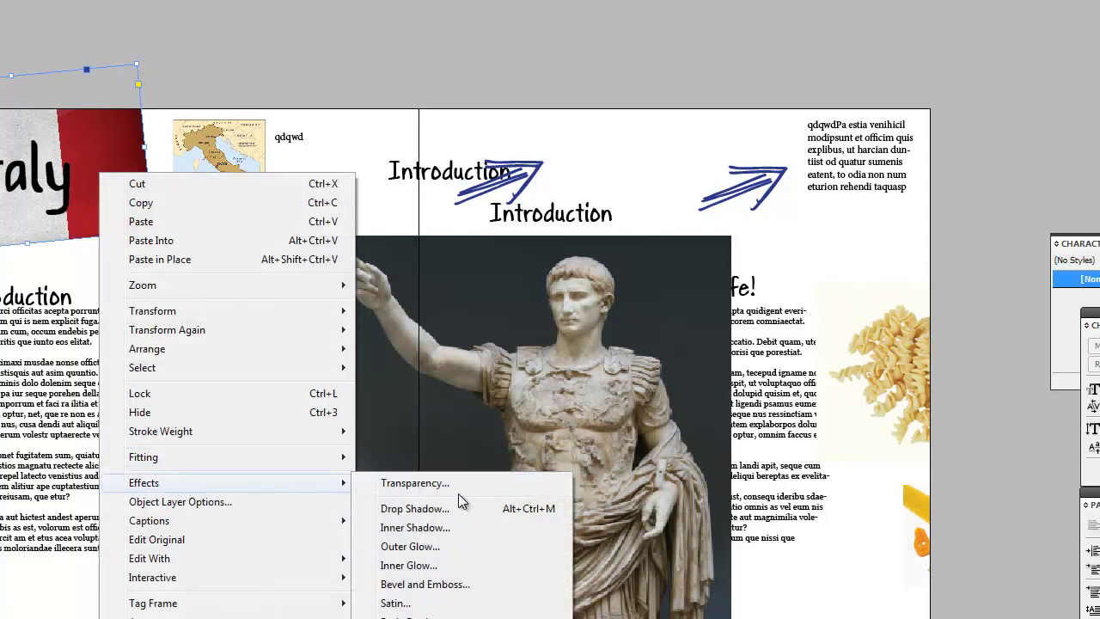
click(459, 501)
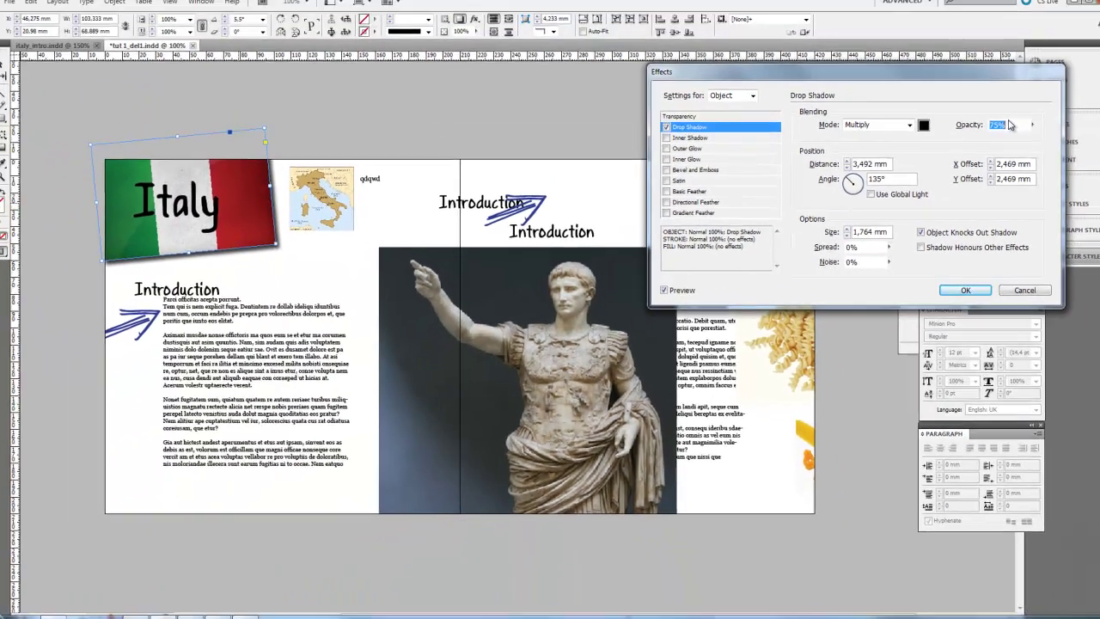
text(30)
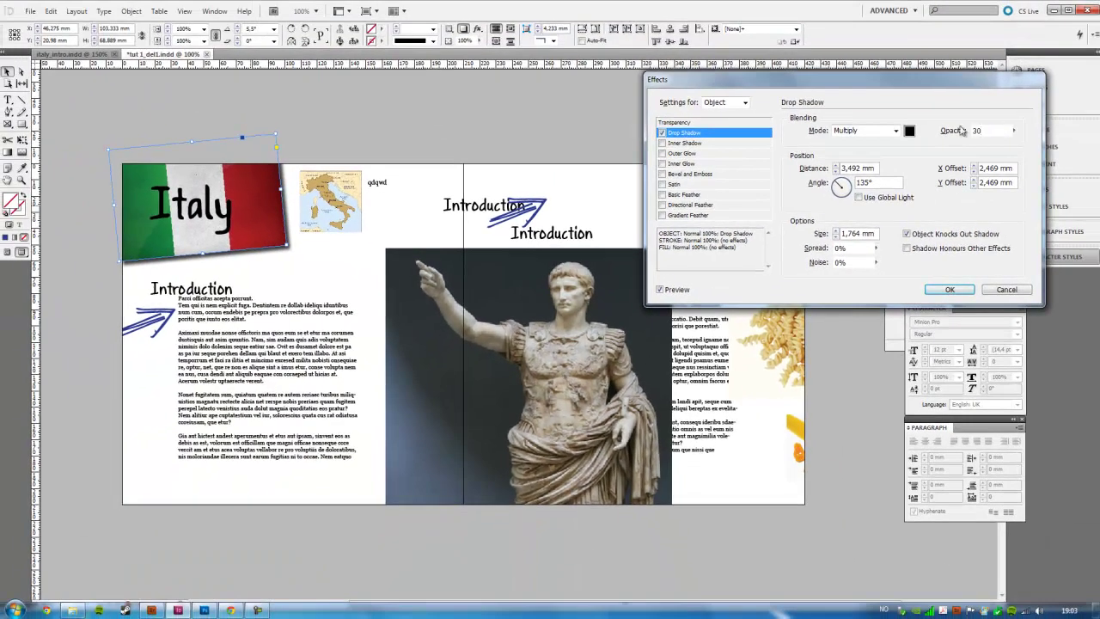
click(833, 171)
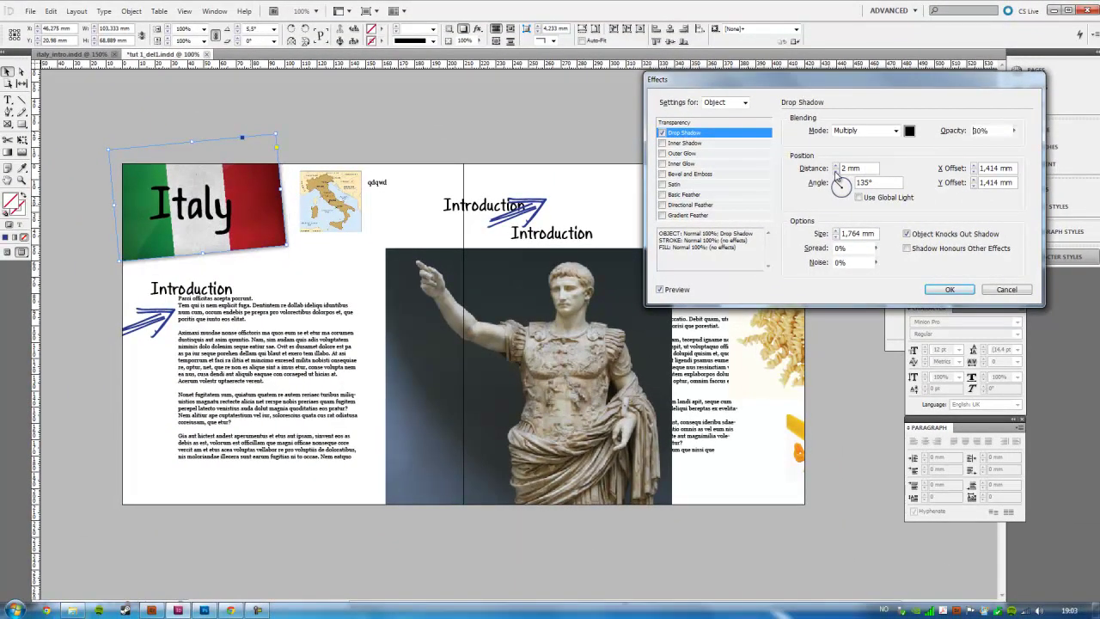
click(834, 171)
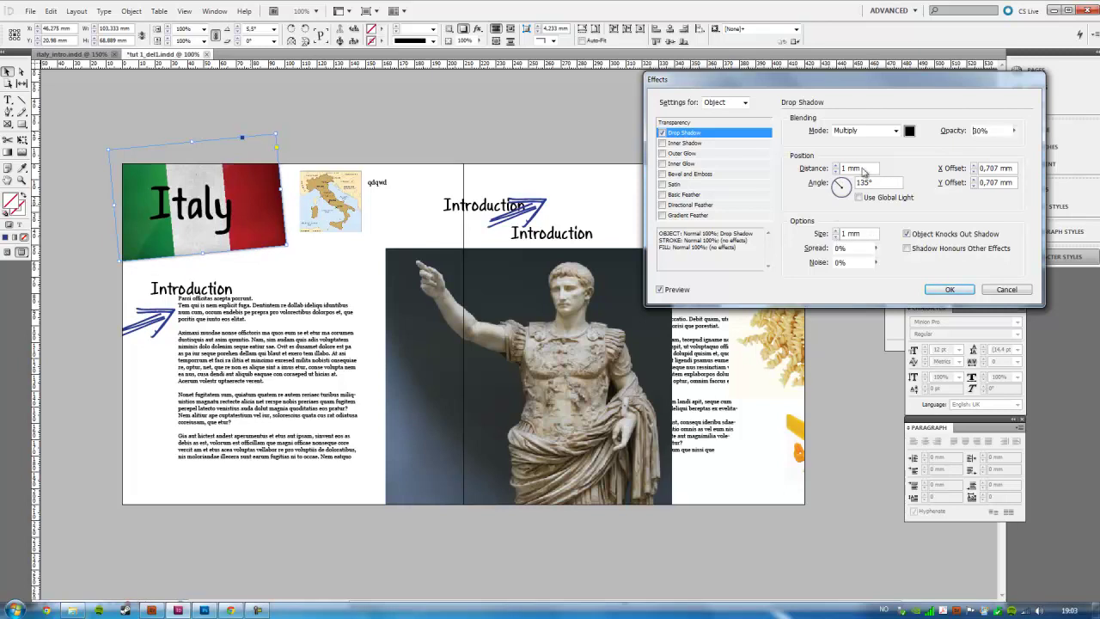
click(940, 293)
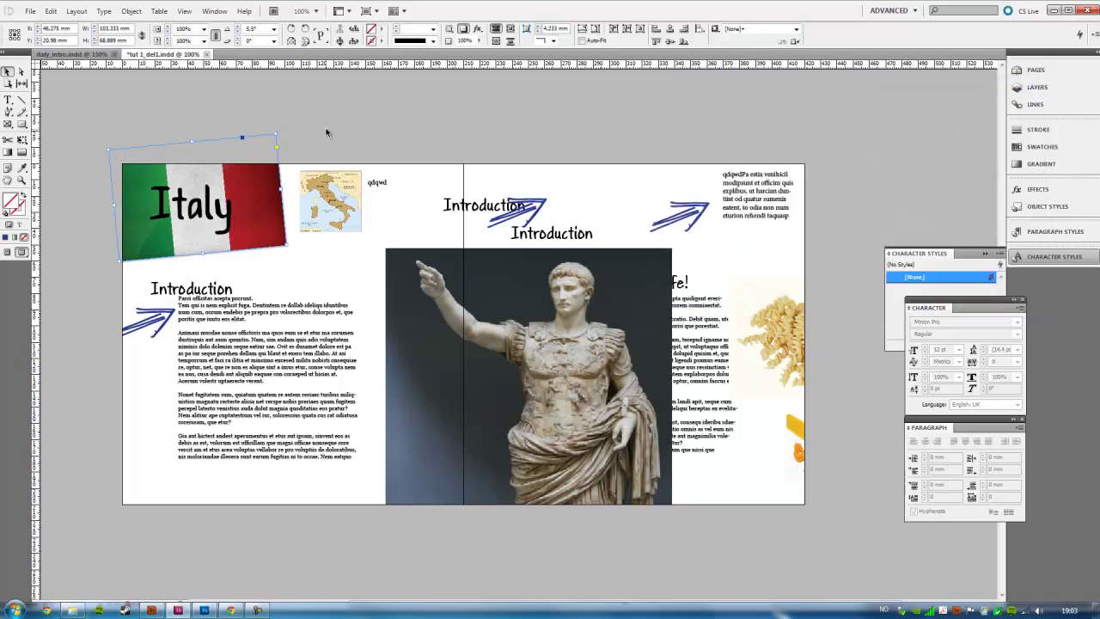
click(327, 132)
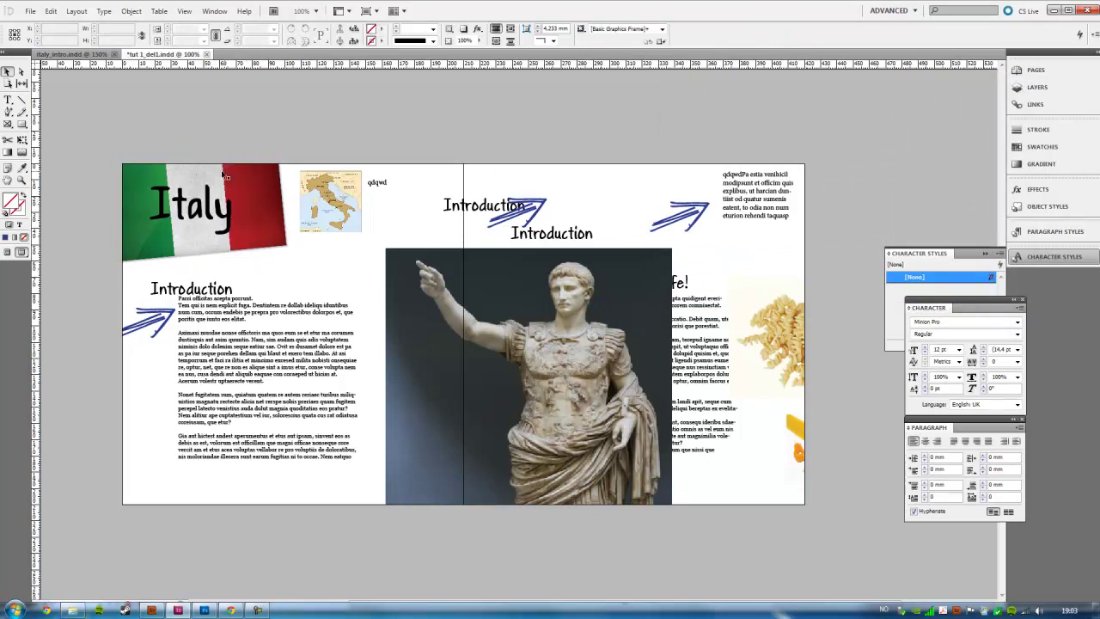
Select the Italy map and zoom in closely on it and the qdqwd text.
click(346, 184)
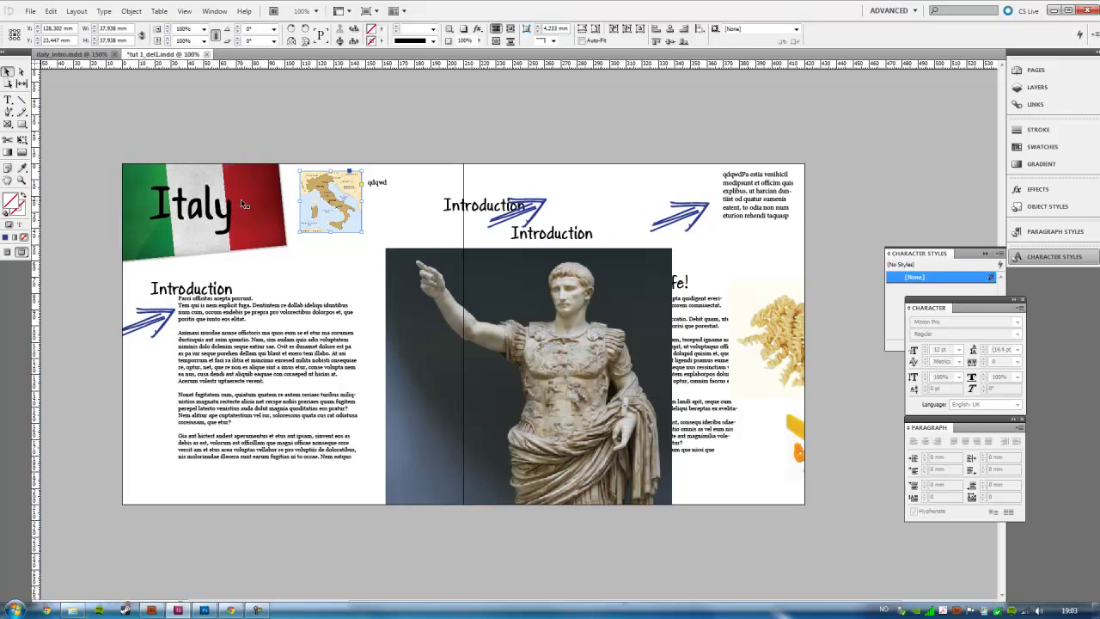
key(ctrl+equal)
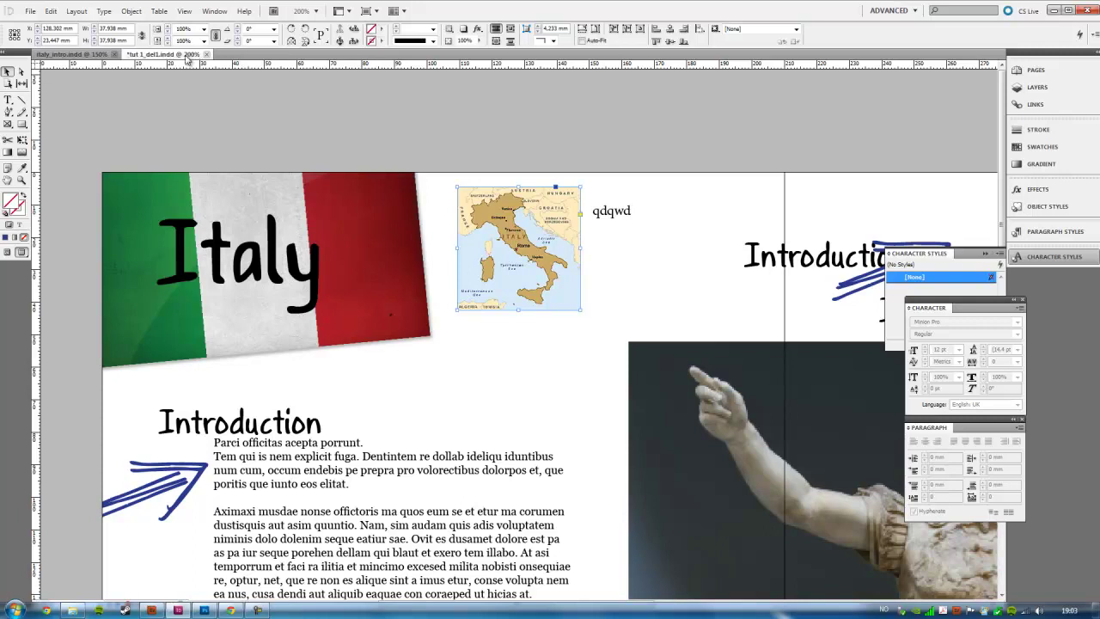
key(ctrl+minus)
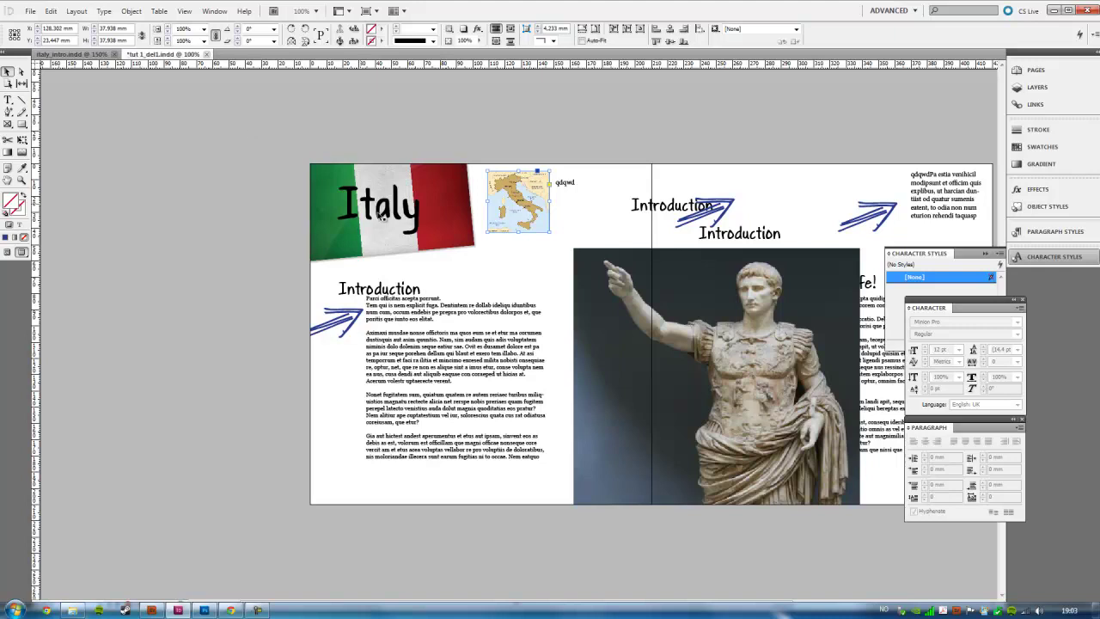
key(ctrl+equal)
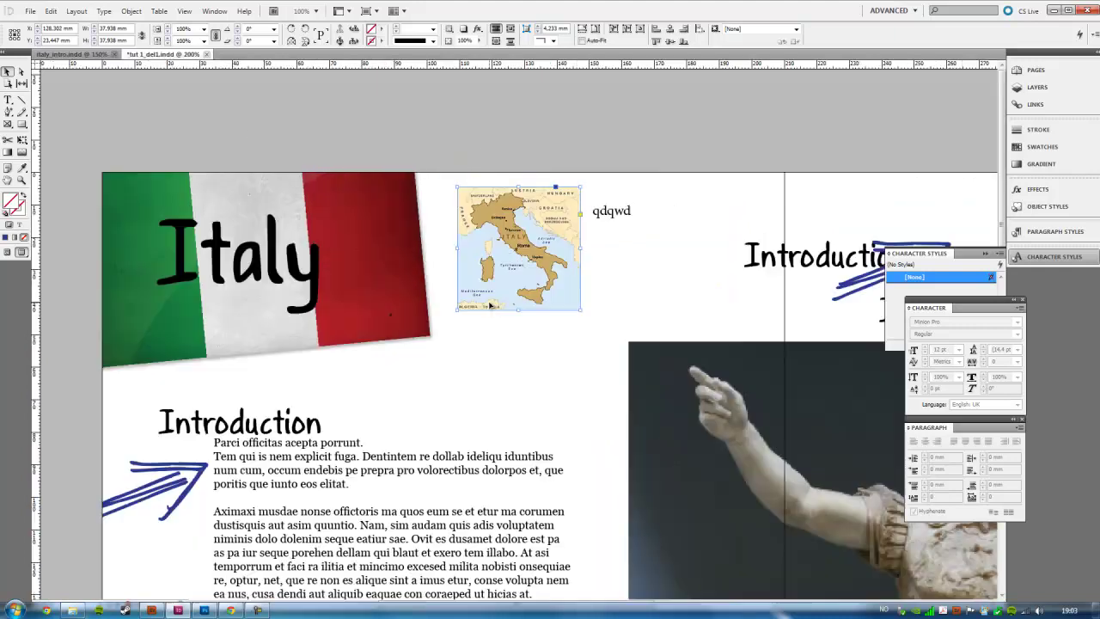
drag(513, 334, 448, 313)
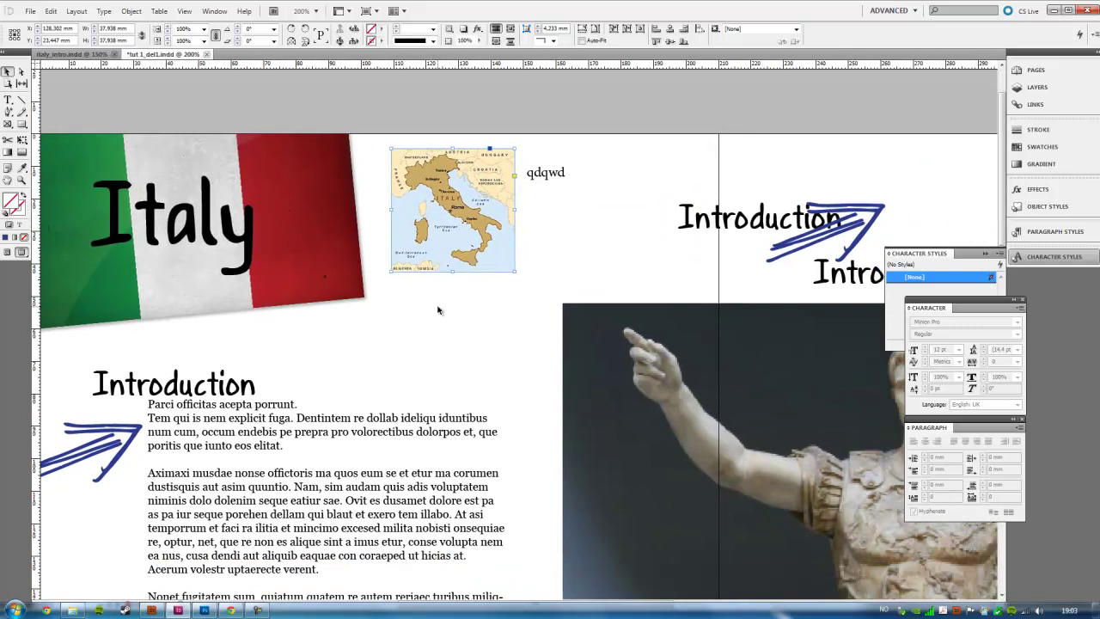
click(22, 180)
drag(361, 121, 630, 333)
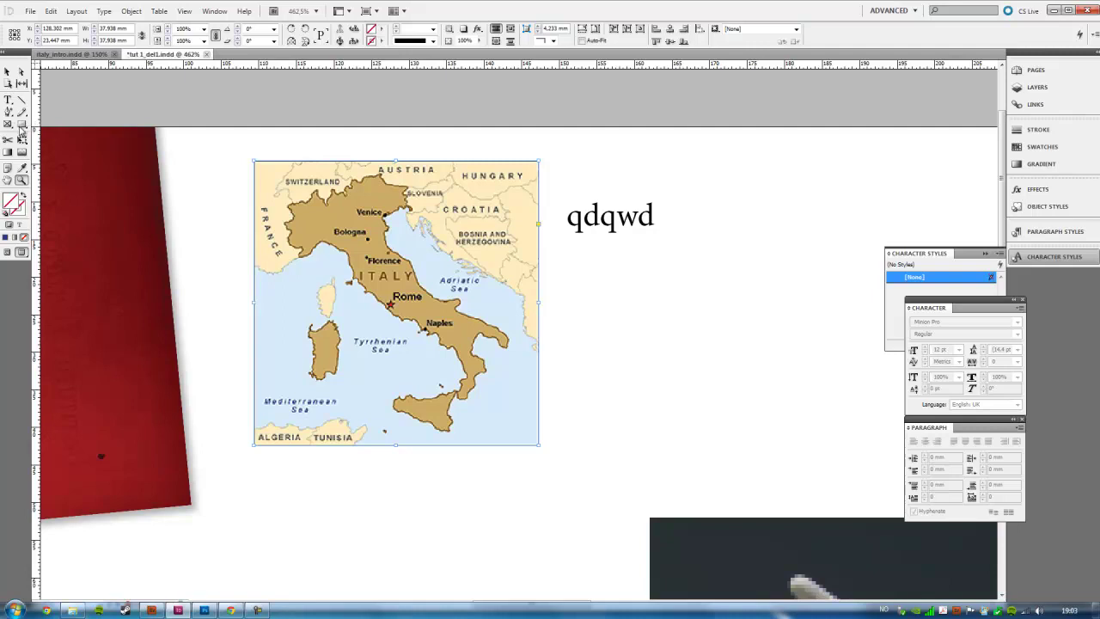
click(8, 73)
Crop the map frame's left, bottom and right edges to about 36.5 × 36.8 mm.
drag(434, 243, 437, 243)
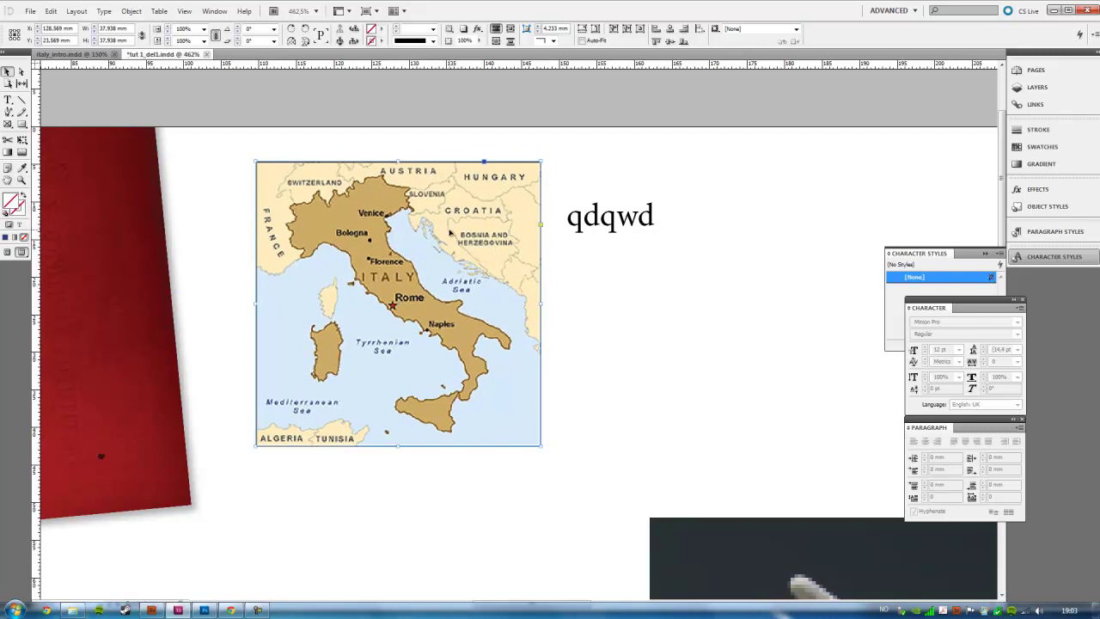
click(739, 304)
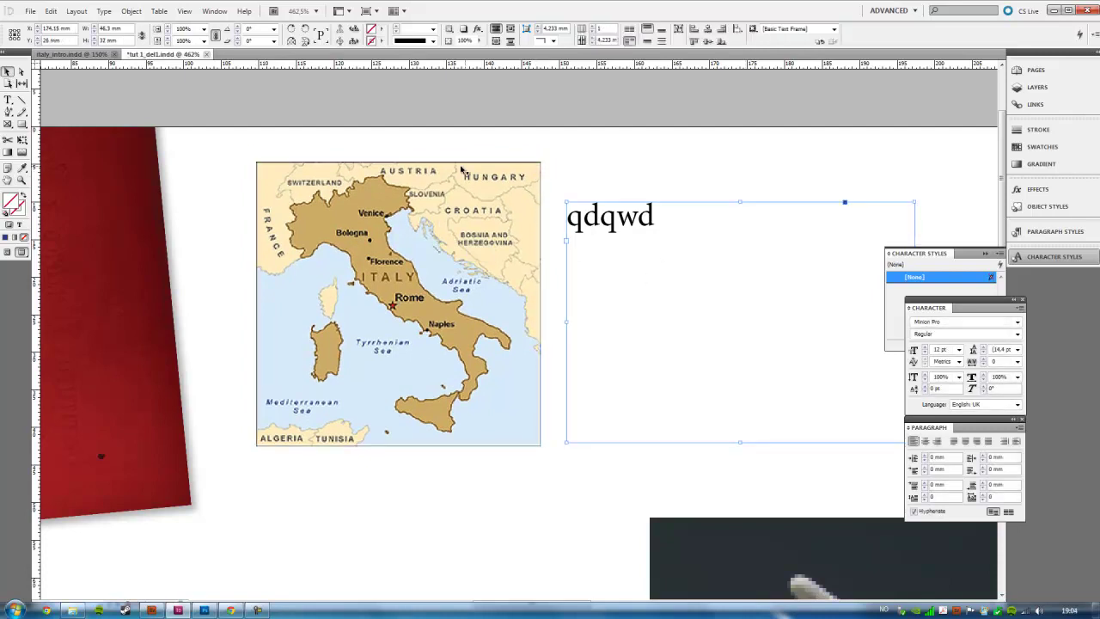
click(243, 153)
click(400, 165)
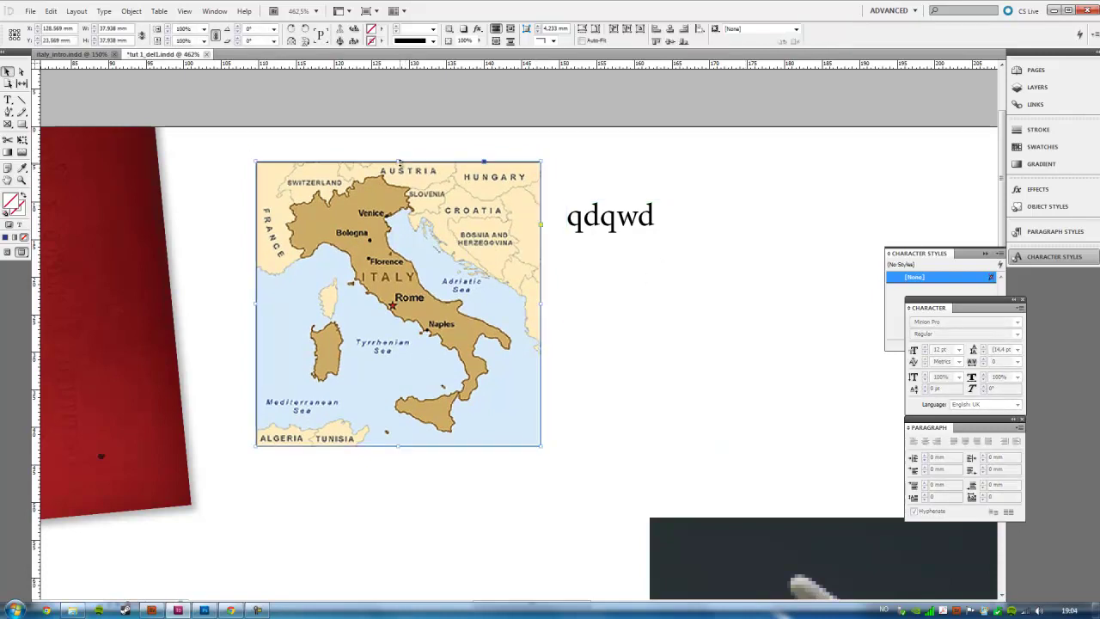
click(93, 115)
key(ctrl+z)
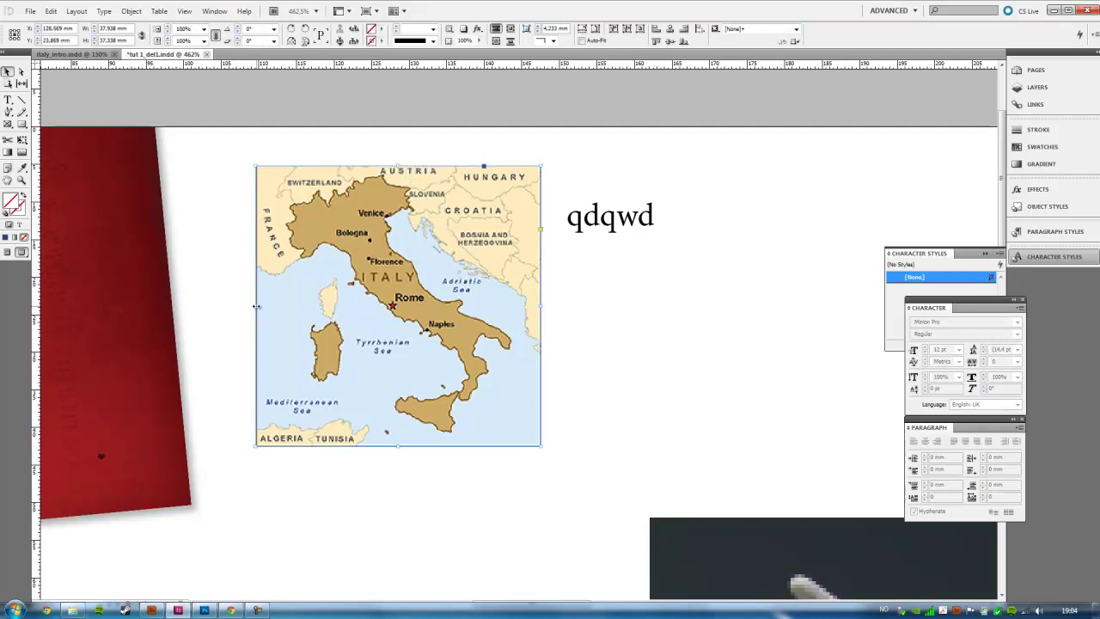
drag(256, 306, 260, 306)
drag(402, 447, 402, 442)
drag(539, 303, 536, 306)
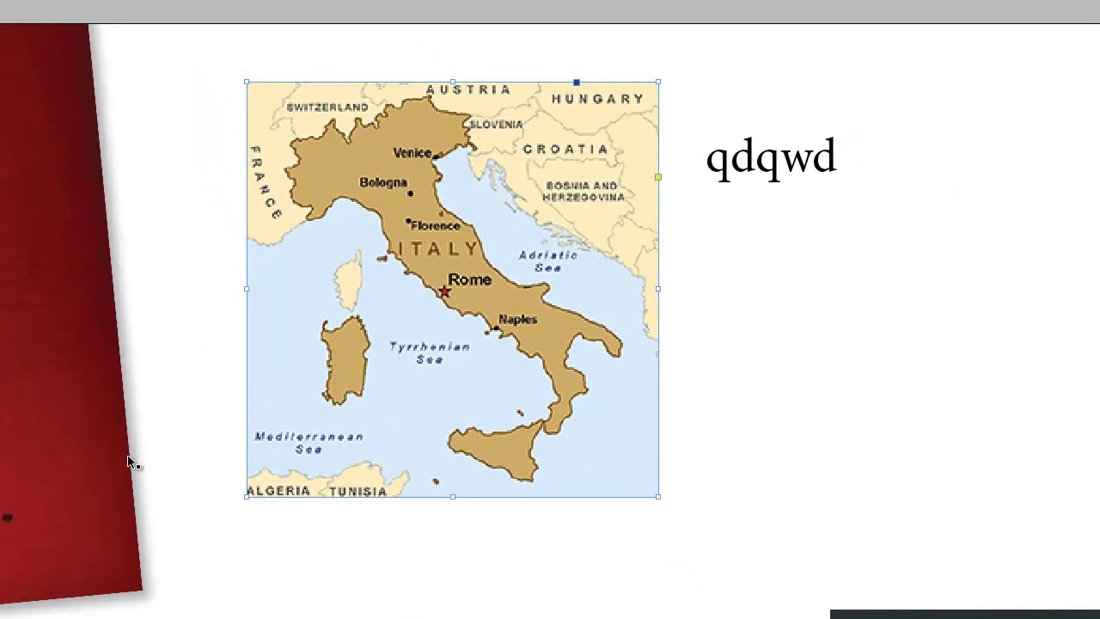
Apply rounded corners of about 1.6 mm to the map frame and nudge the map slightly.
click(60, 403)
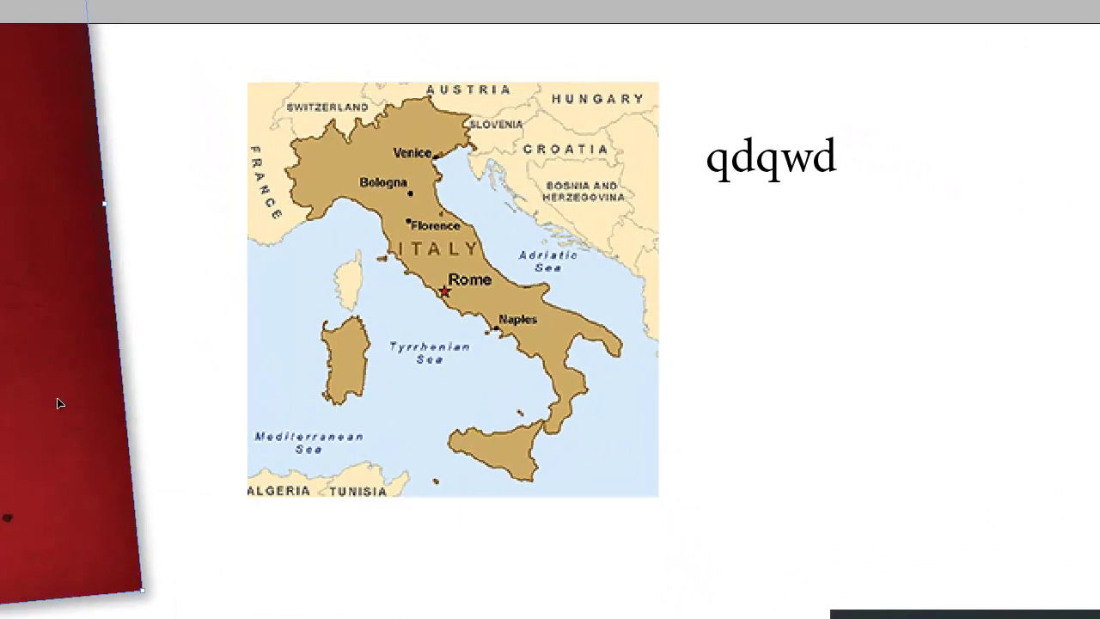
click(815, 256)
click(521, 219)
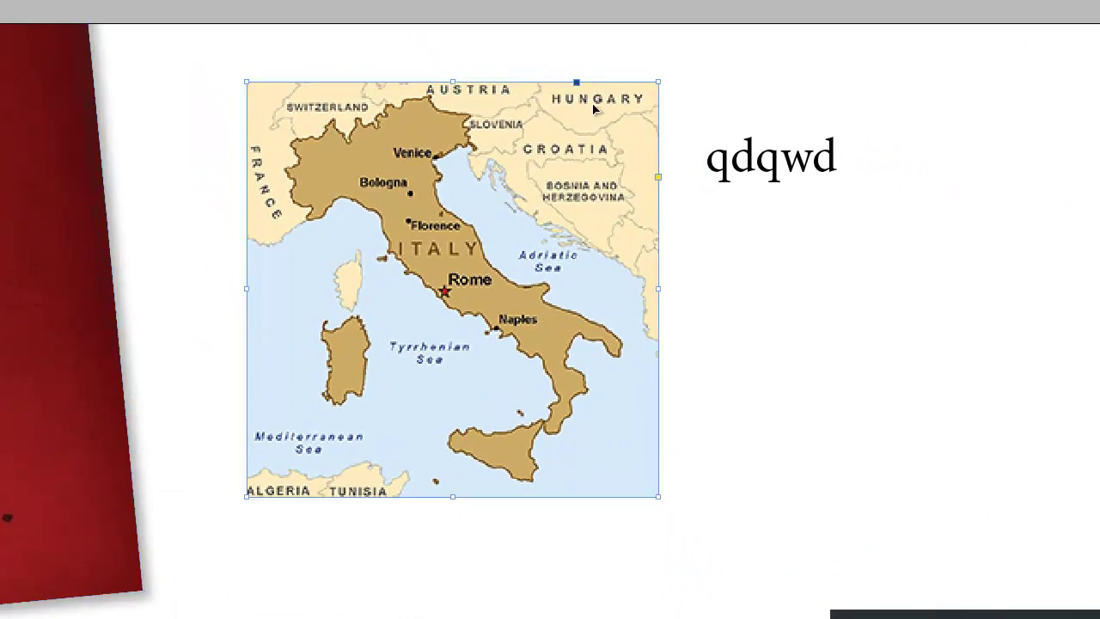
click(658, 179)
drag(659, 82, 633, 86)
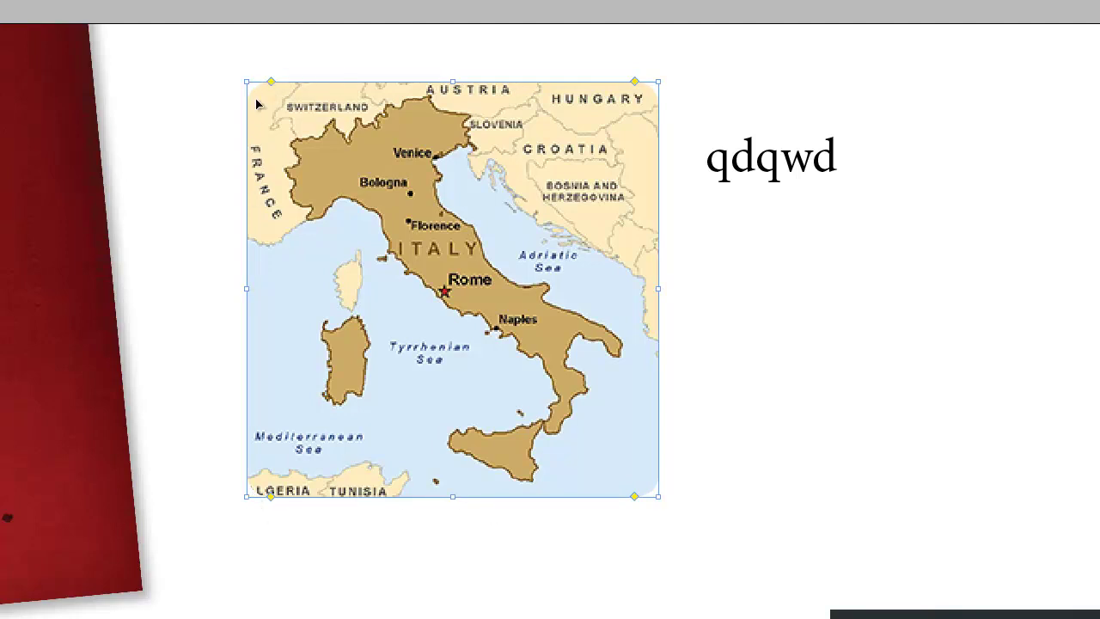
mouse_move(271, 83)
mouse_down()
mouse_move(478, 92)
mouse_move(275, 86)
mouse_up()
click(705, 27)
drag(587, 134, 590, 122)
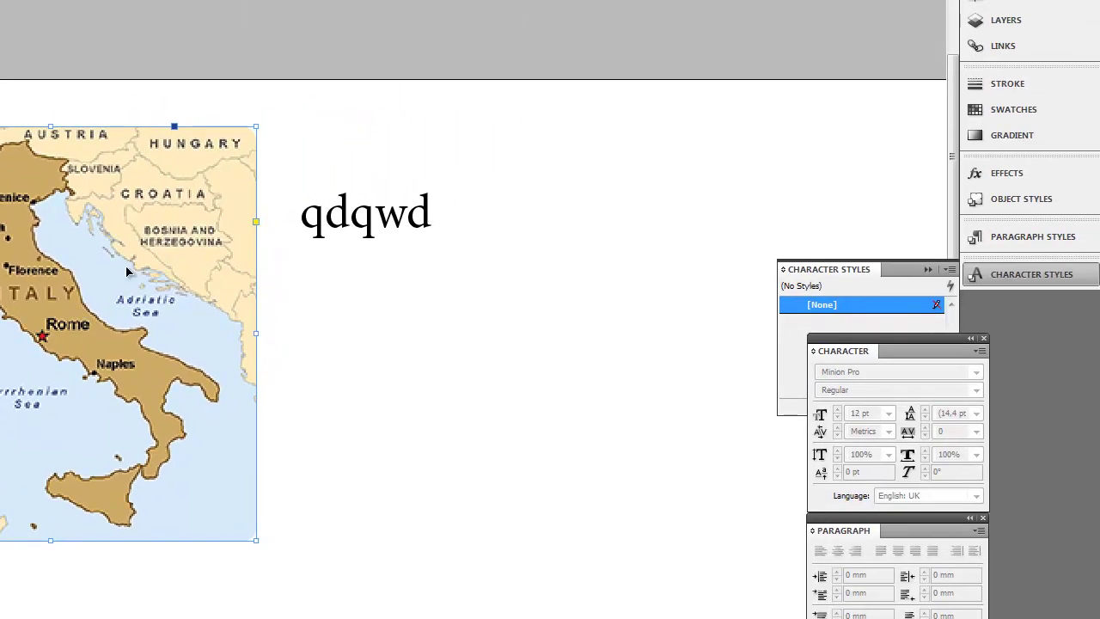
Nudge the map left and give it a drop shadow: 30% opacity, 1 mm distance and size.
drag(130, 273, 119, 273)
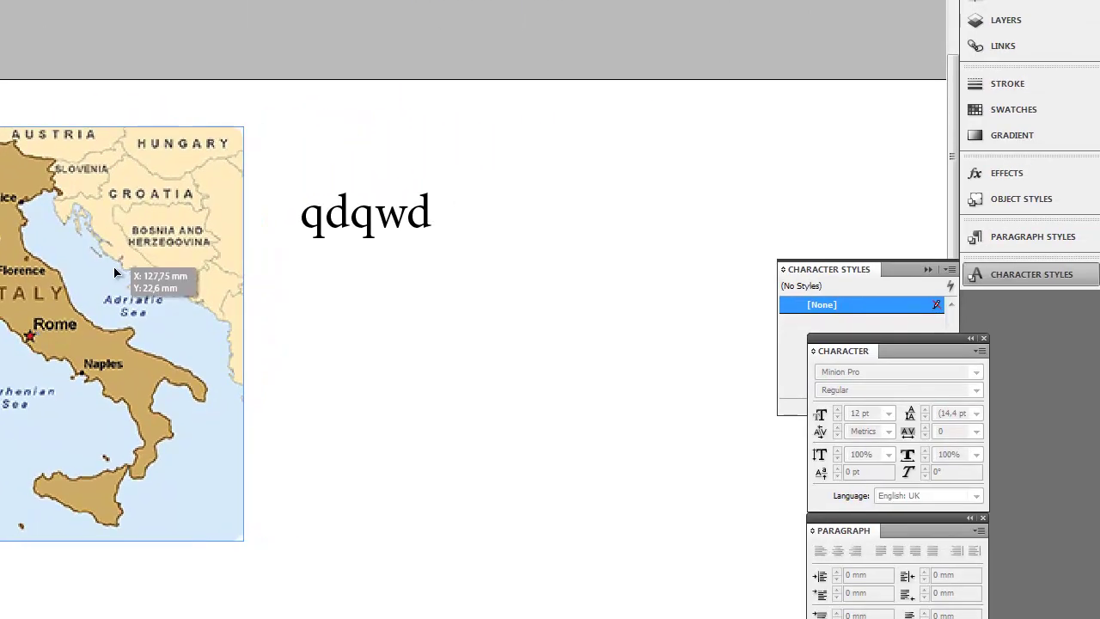
right_click(139, 228)
mouse_move(183, 537)
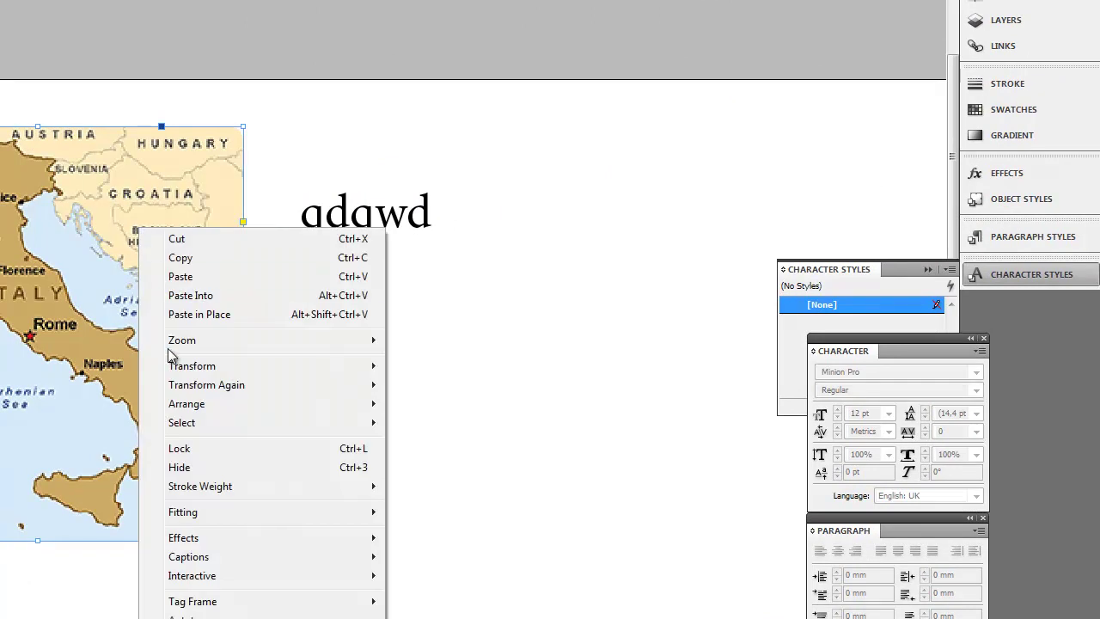
click(473, 562)
text(30)
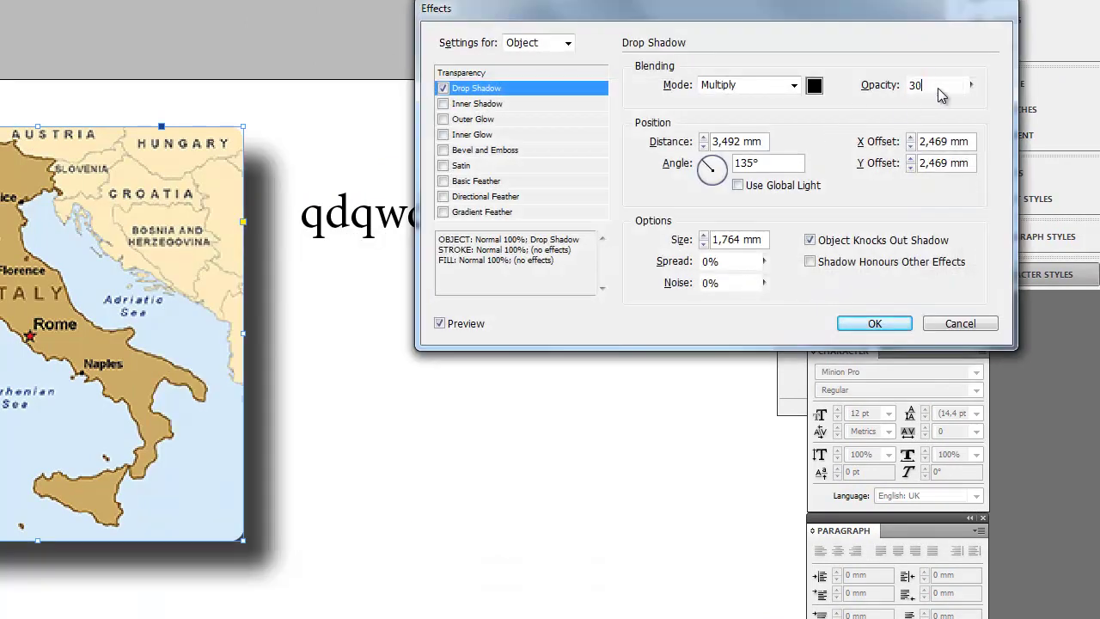
click(703, 145)
click(703, 145)
click(703, 243)
click(874, 323)
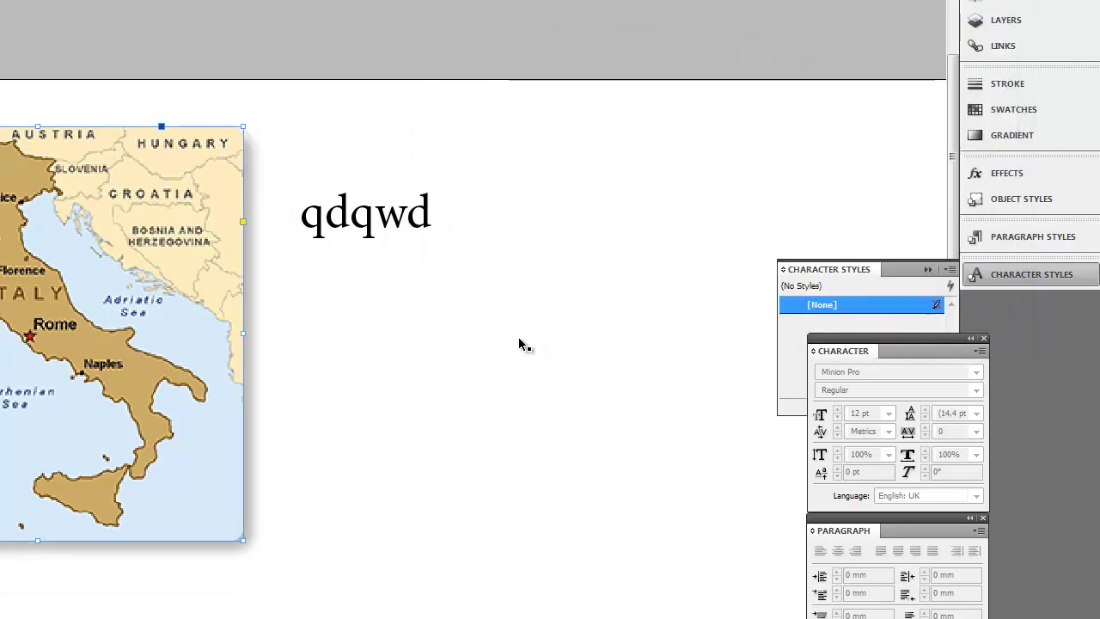
Raise the qdqwd text frame slightly and reselect the map.
click(519, 344)
drag(427, 216, 427, 199)
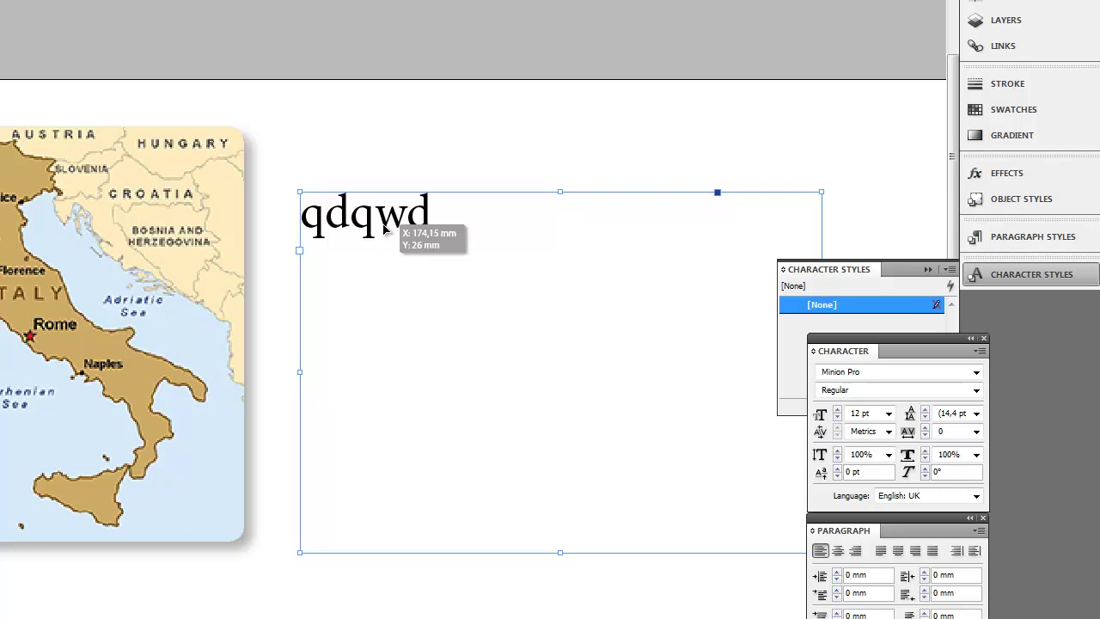
click(223, 258)
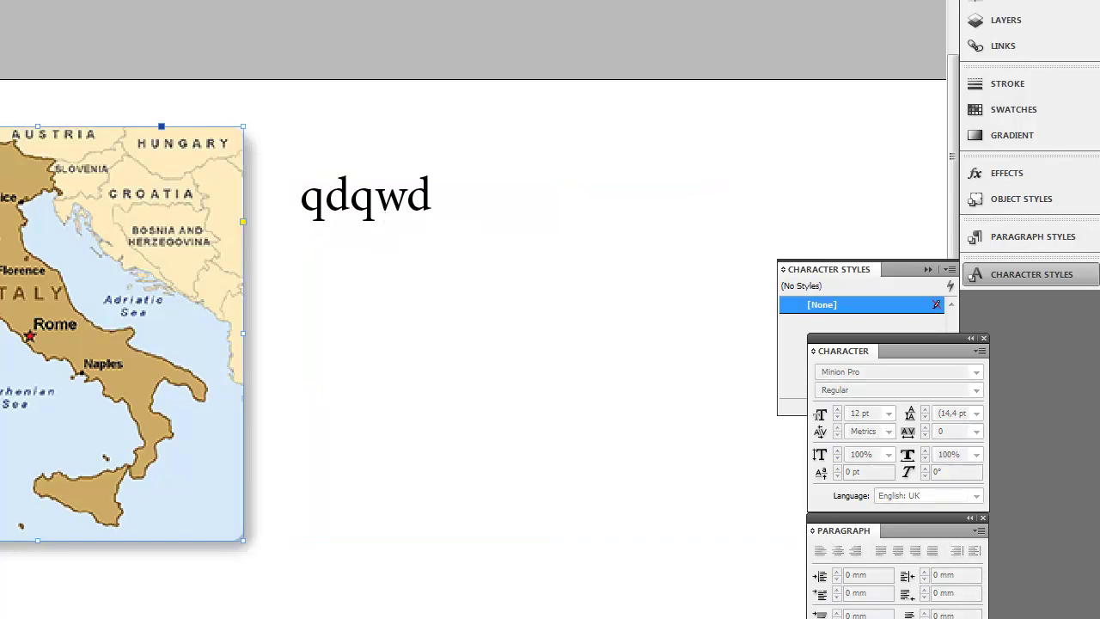
Rotate the map to about -4.75°, lower it slightly, and zoom out.
mouse_move(258, 553)
mouse_down()
mouse_move(319, 525)
mouse_move(490, 397)
mouse_up()
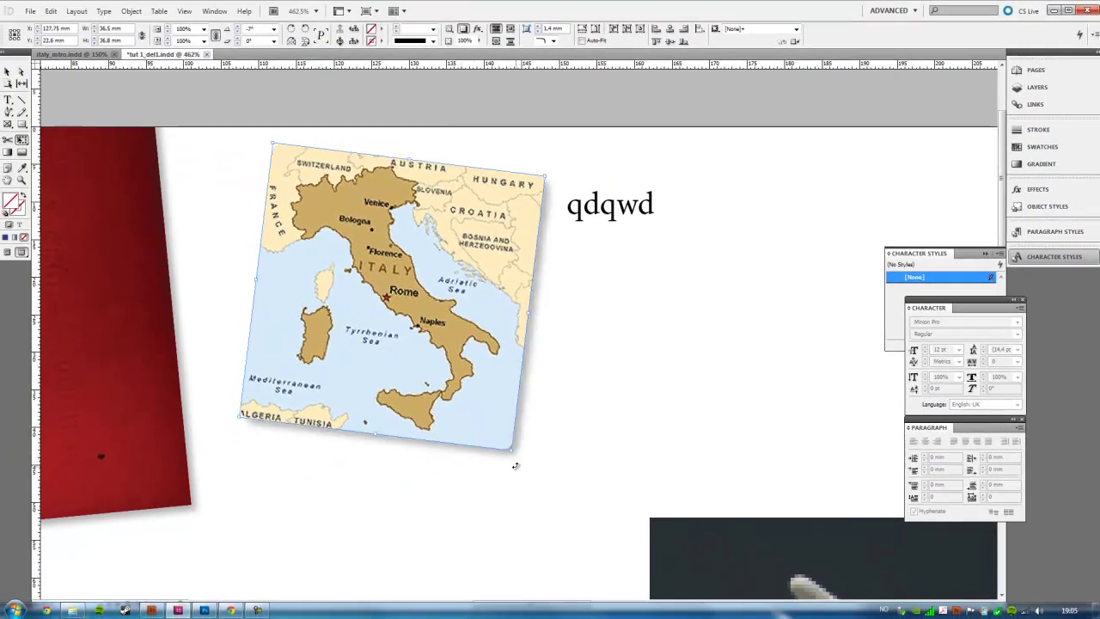
drag(514, 461, 511, 442)
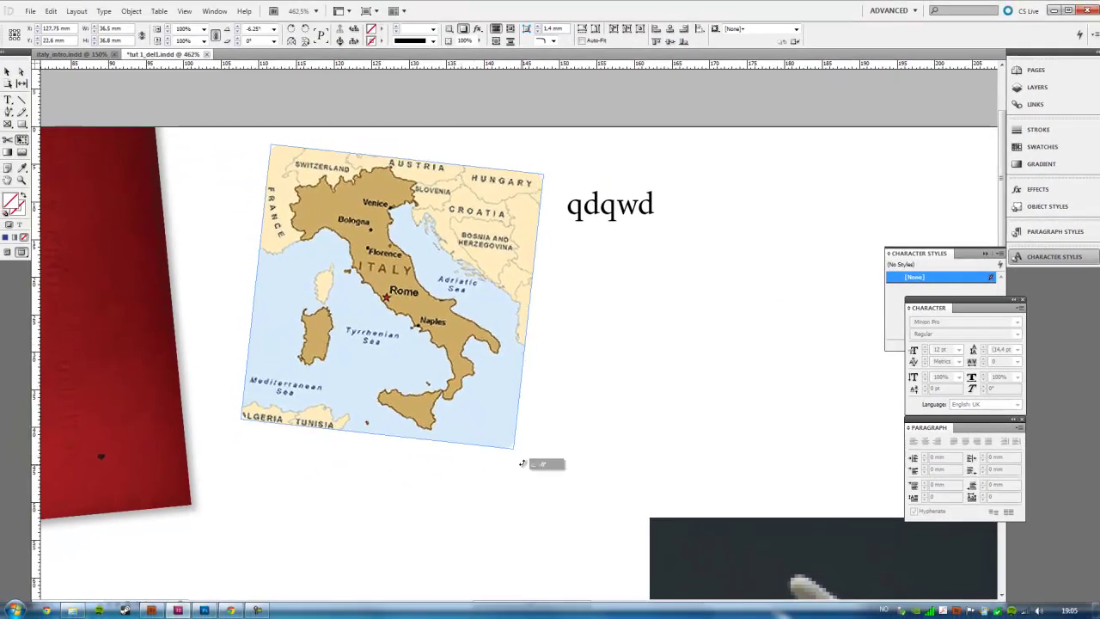
drag(464, 352, 461, 363)
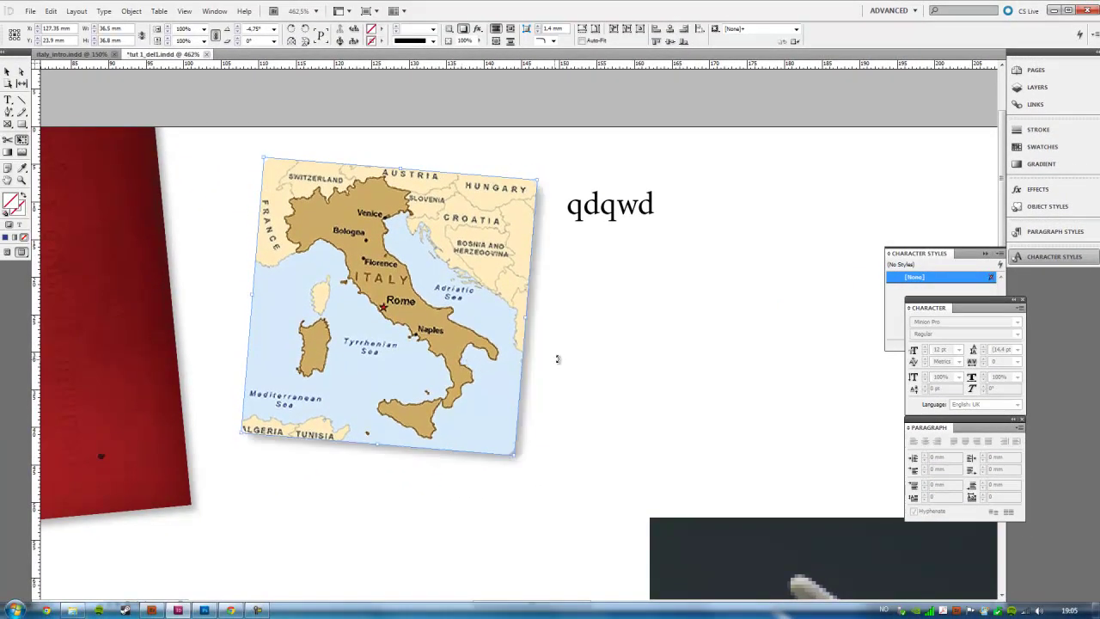
key(ctrl+minus)
key(ctrl+minus)
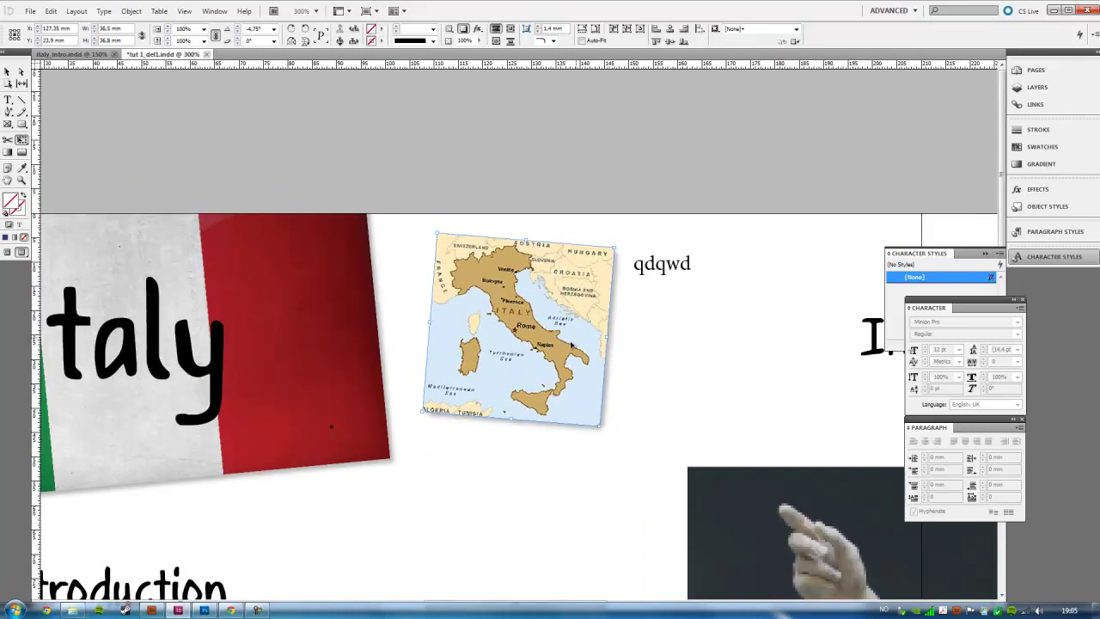
key(ctrl+minus)
Zoom out to the full spread, compare with italy_intro.indd, and return to tut 1_del1.indd.
key(ctrl+minus)
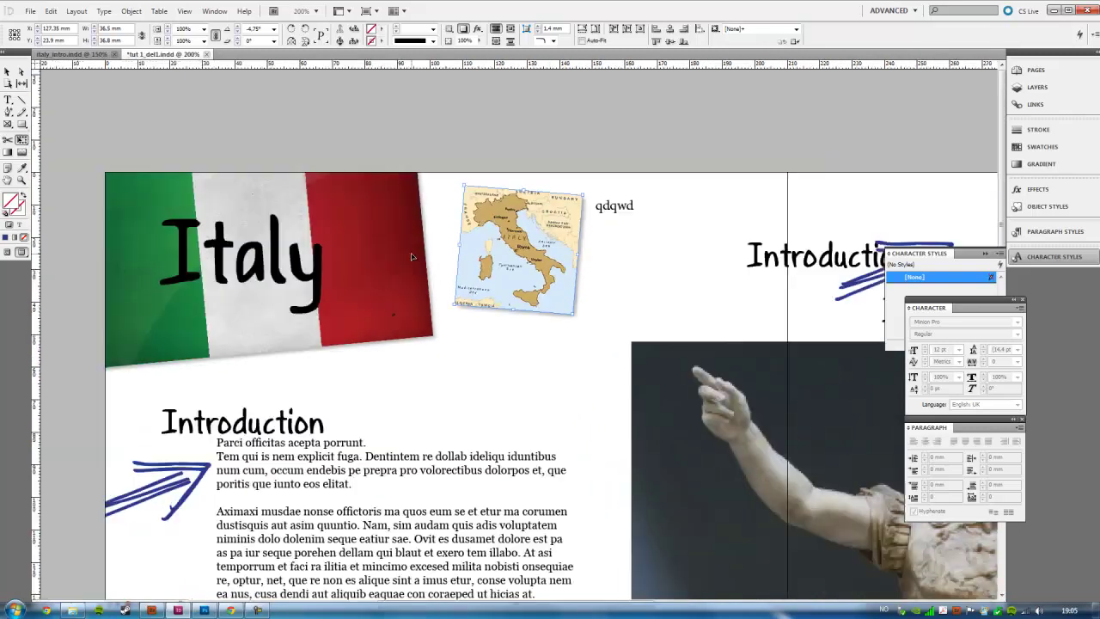
key(ctrl+minus)
drag(412, 253, 216, 218)
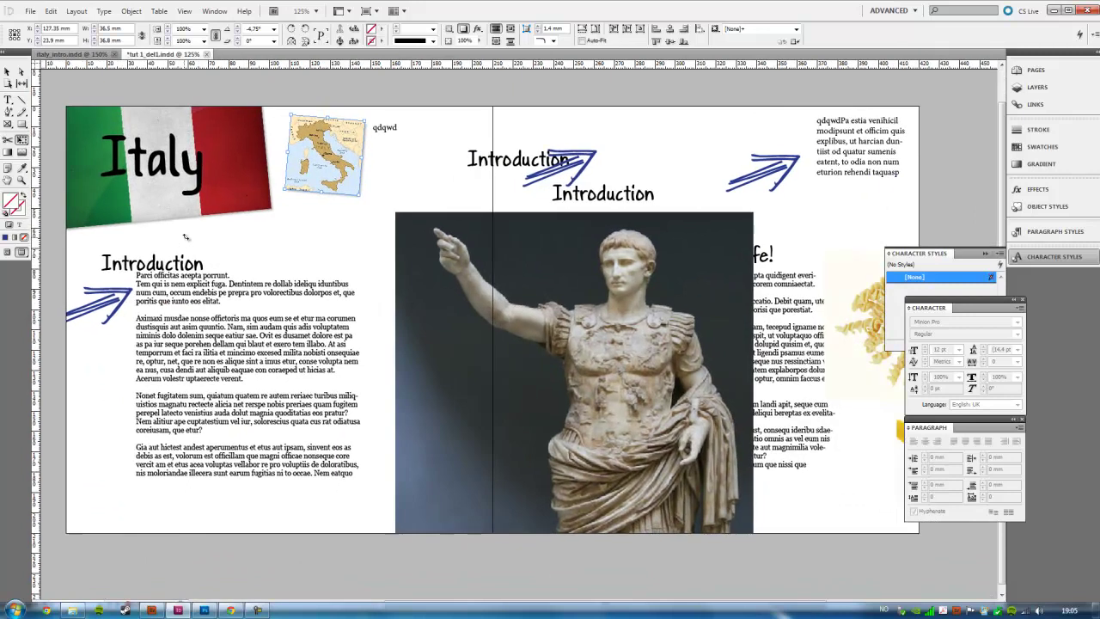
click(73, 54)
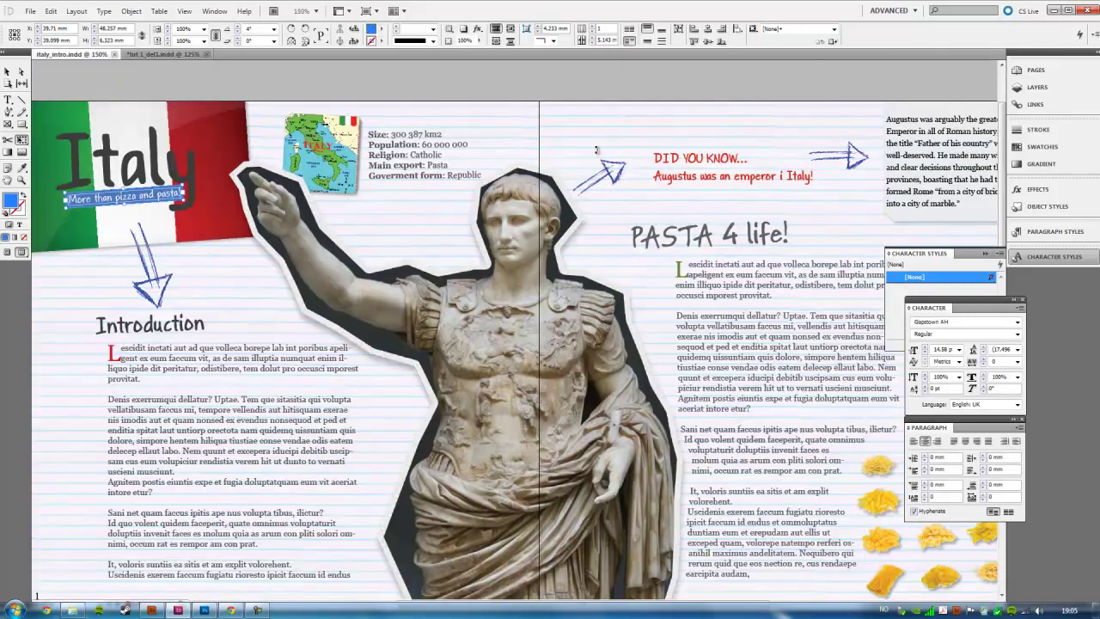
click(172, 53)
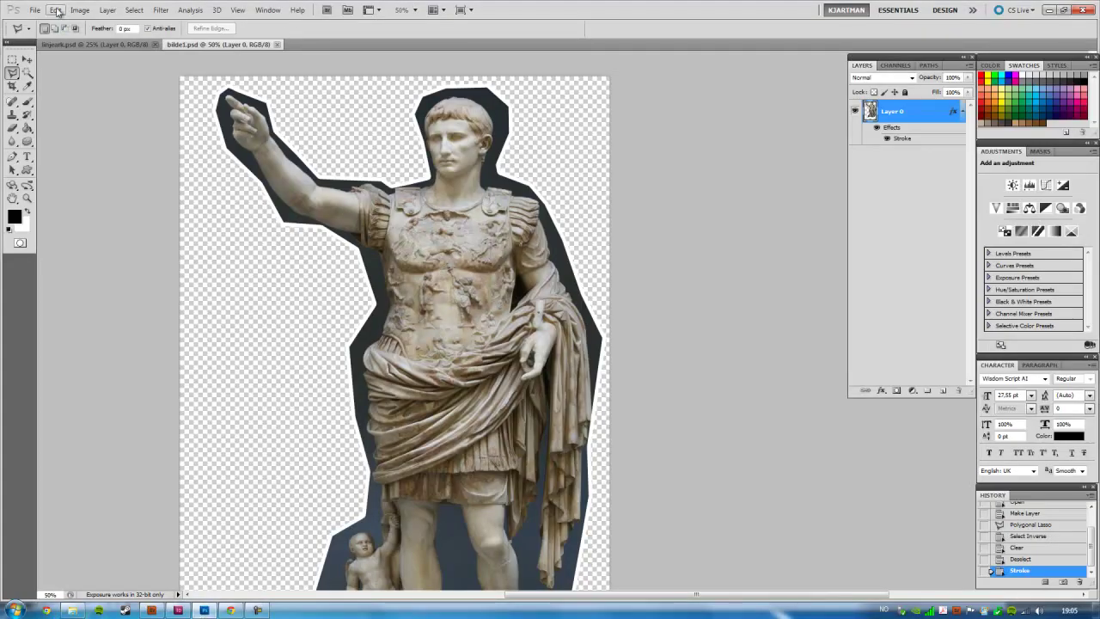
Check linjeark.psd's image size, 2480 × 2480 px at 300 ppi, without changing it.
click(66, 45)
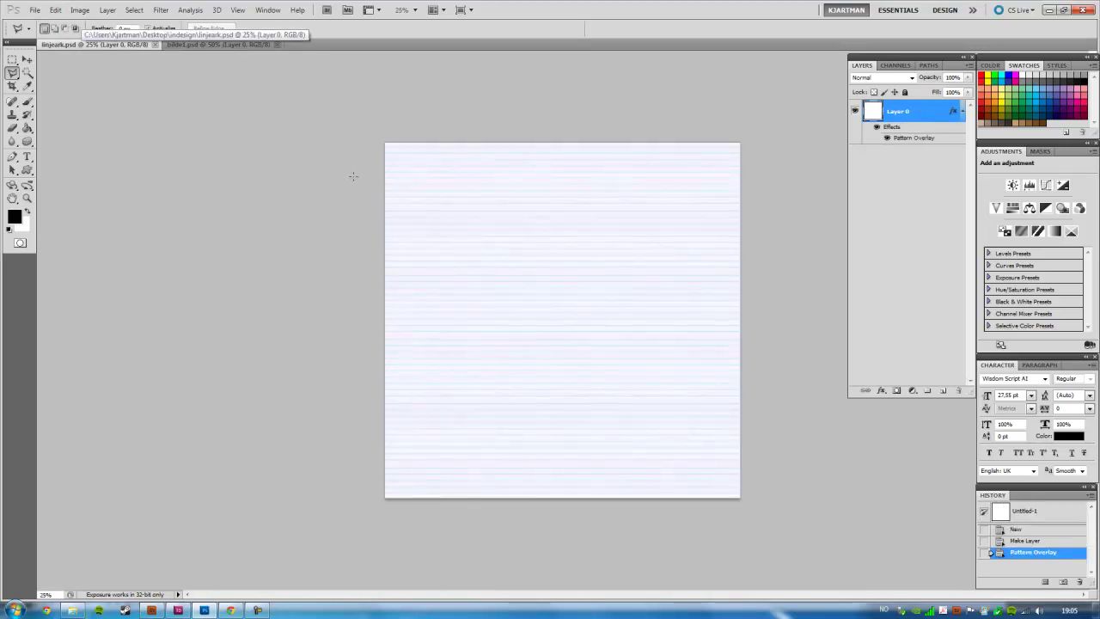
click(80, 9)
click(129, 91)
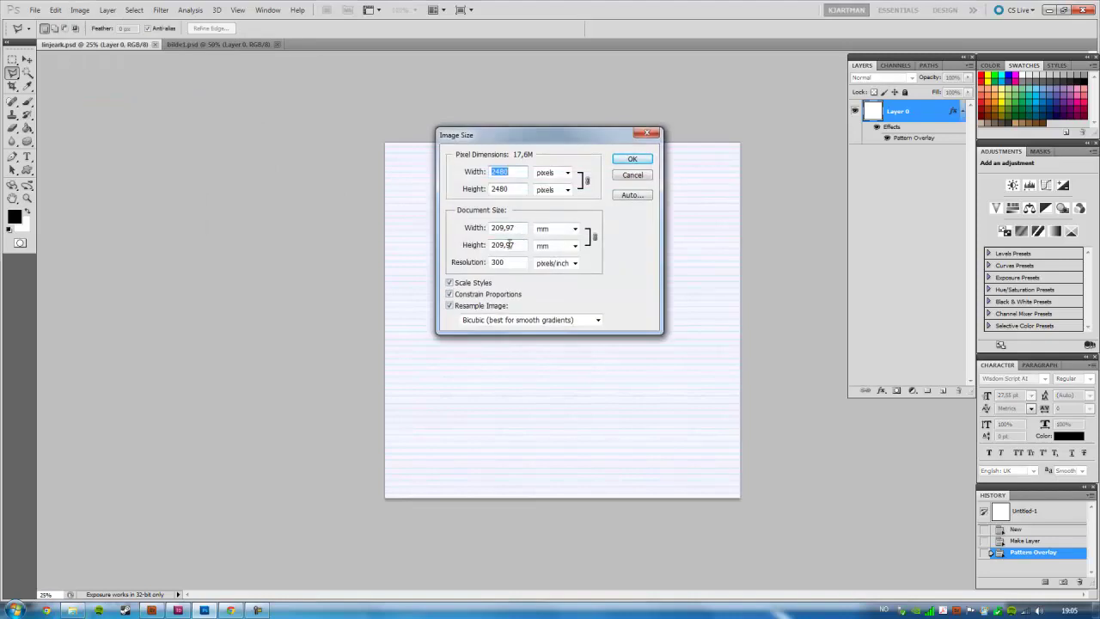
double_click(498, 262)
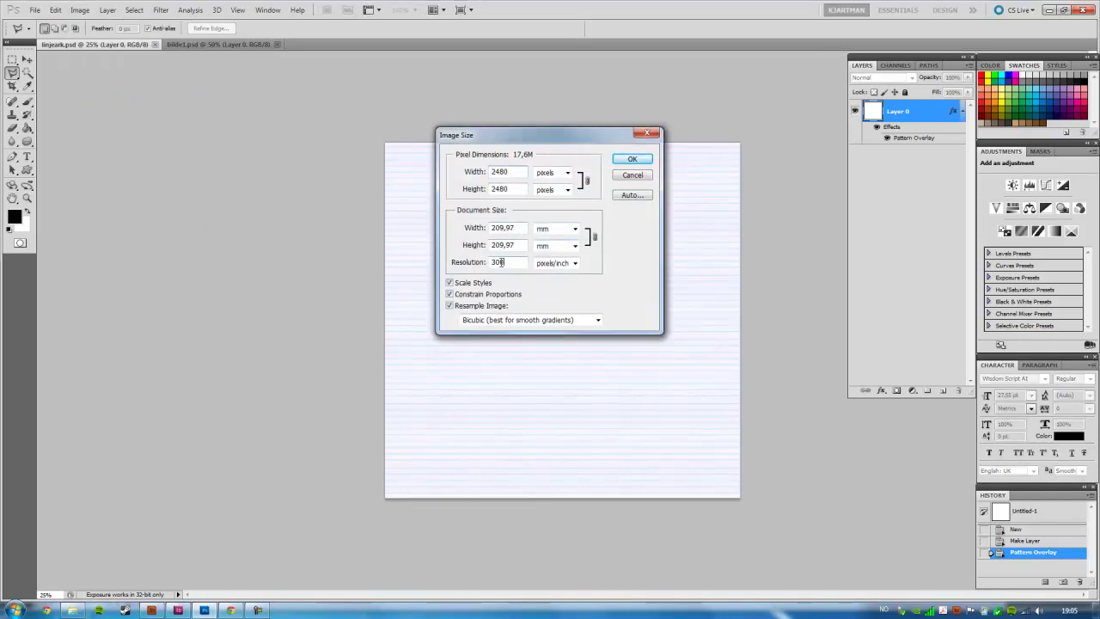
click(630, 176)
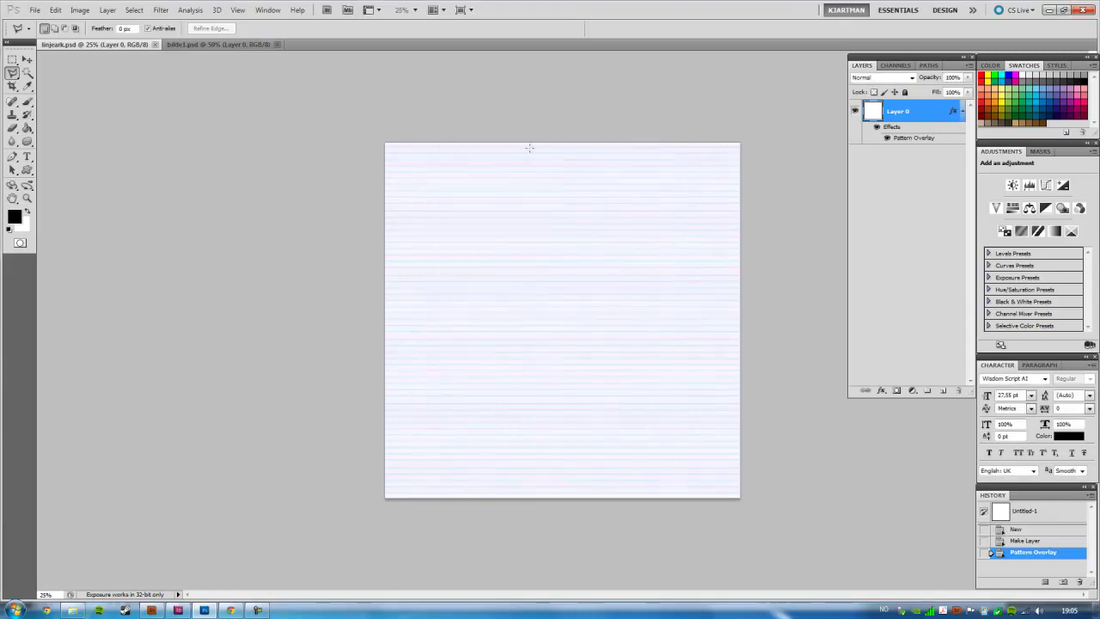
key(alt+Tab)
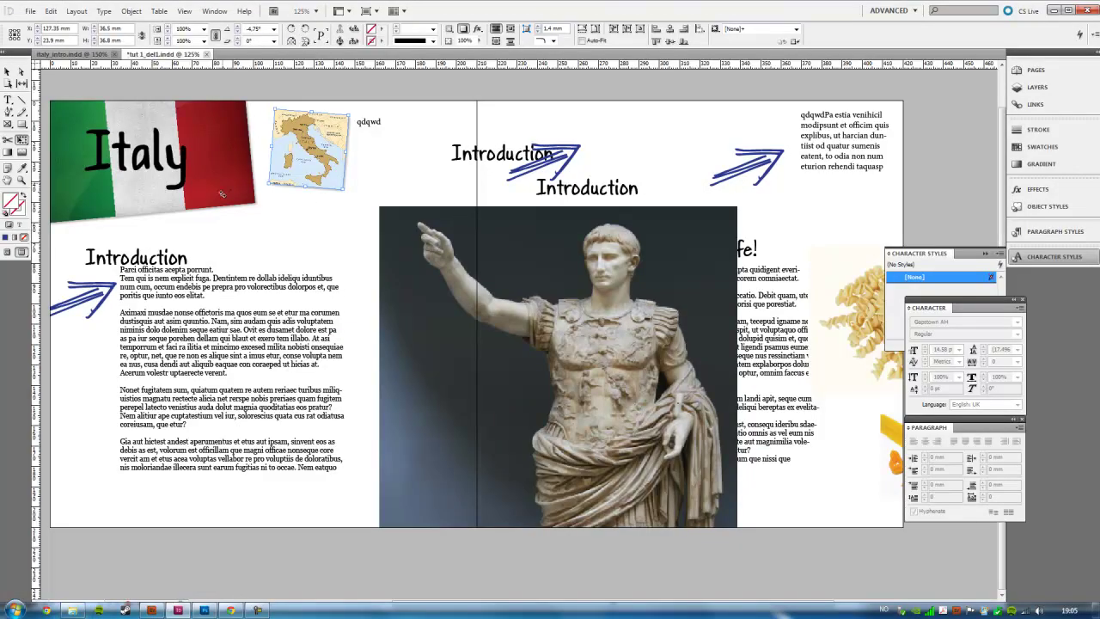
key(alt+Tab)
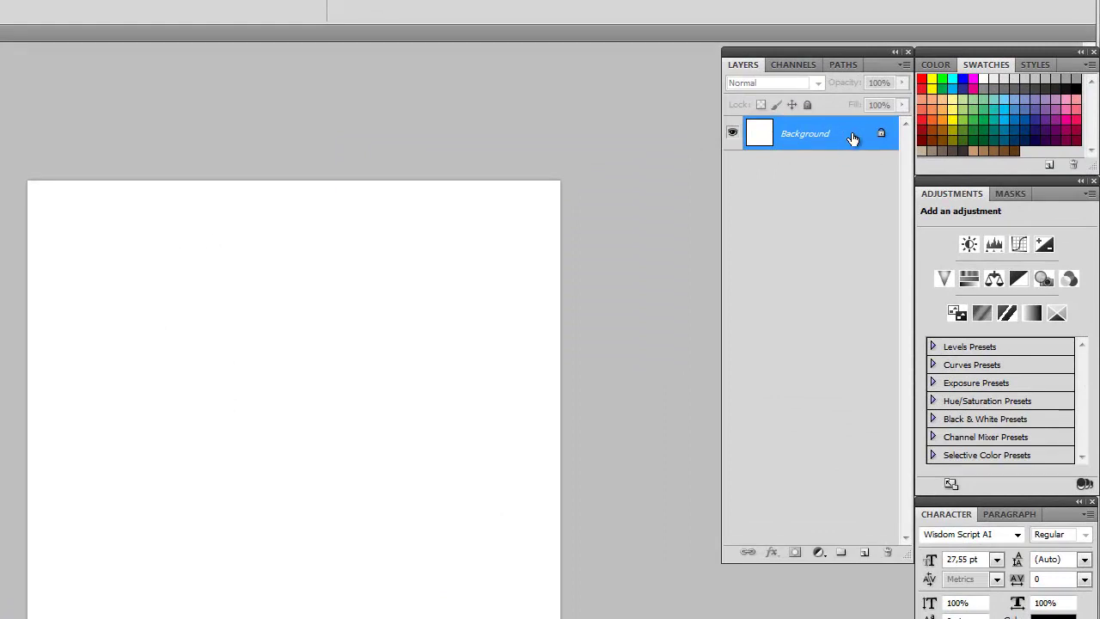
Unlock the Background layer and turn on a Pattern Overlay in its layer style.
alt+double_click(846, 138)
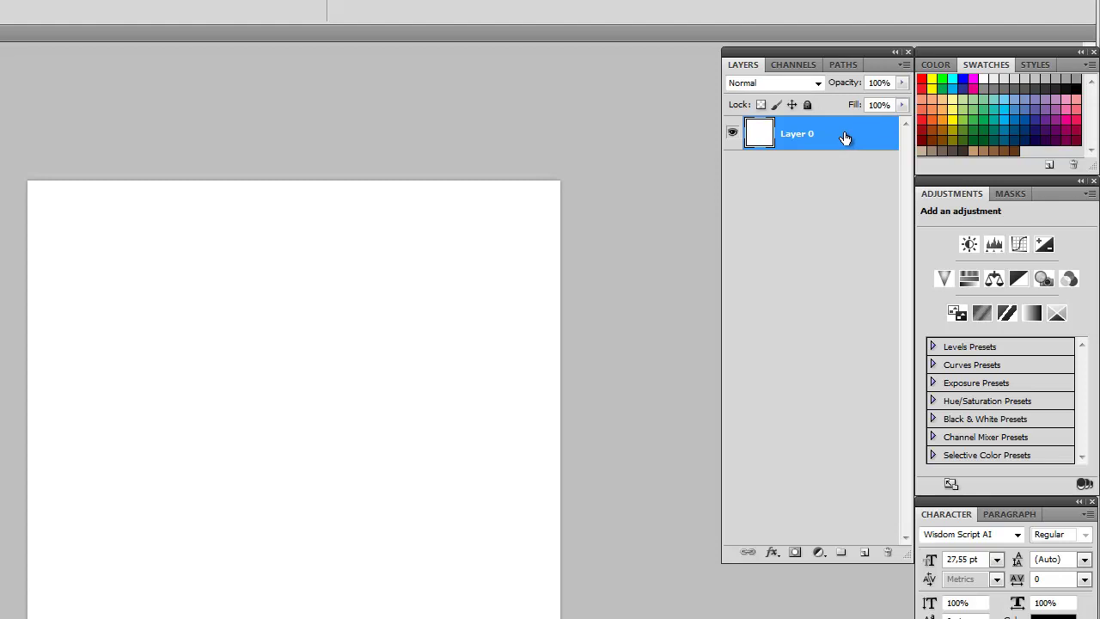
right_click(844, 138)
click(906, 165)
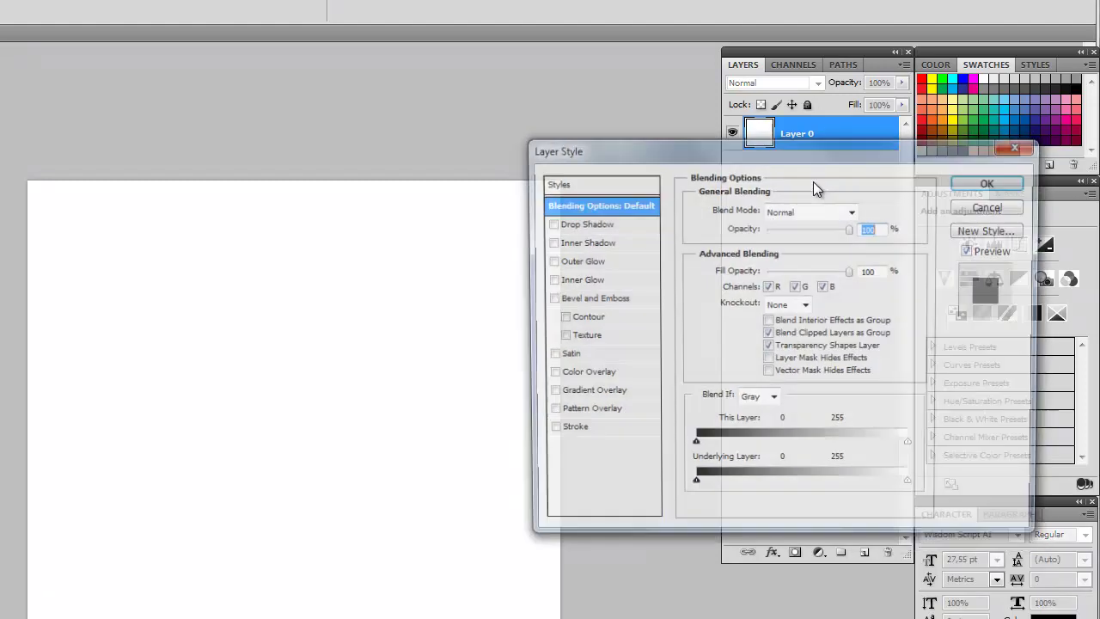
click(548, 412)
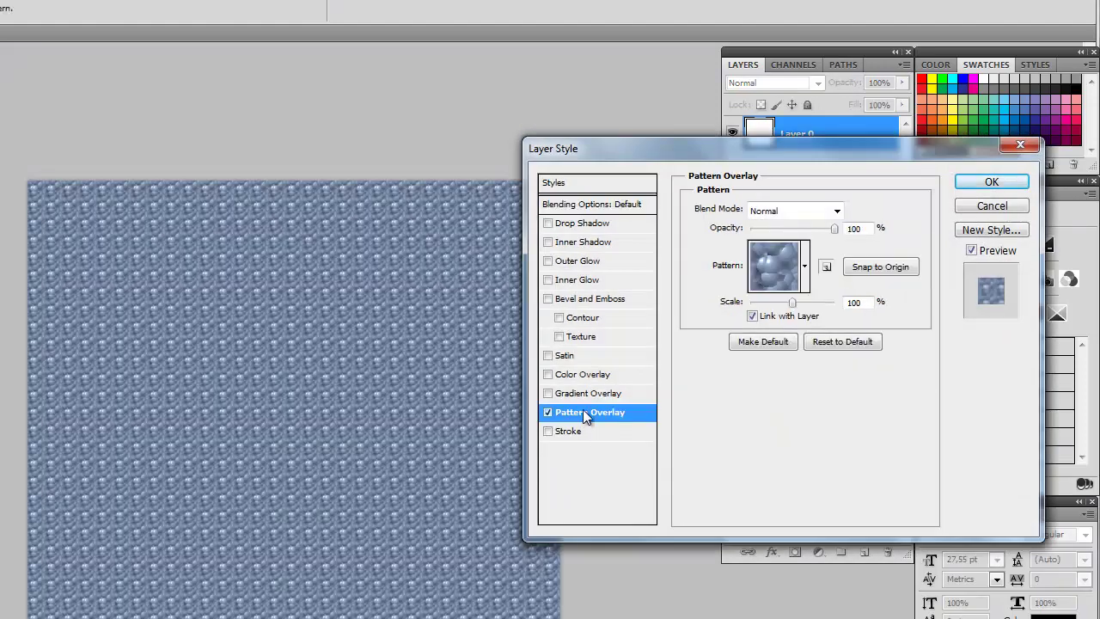
Choose the light Notebook lined-paper pattern, enlarge it to about 351% scale, and apply it.
click(804, 268)
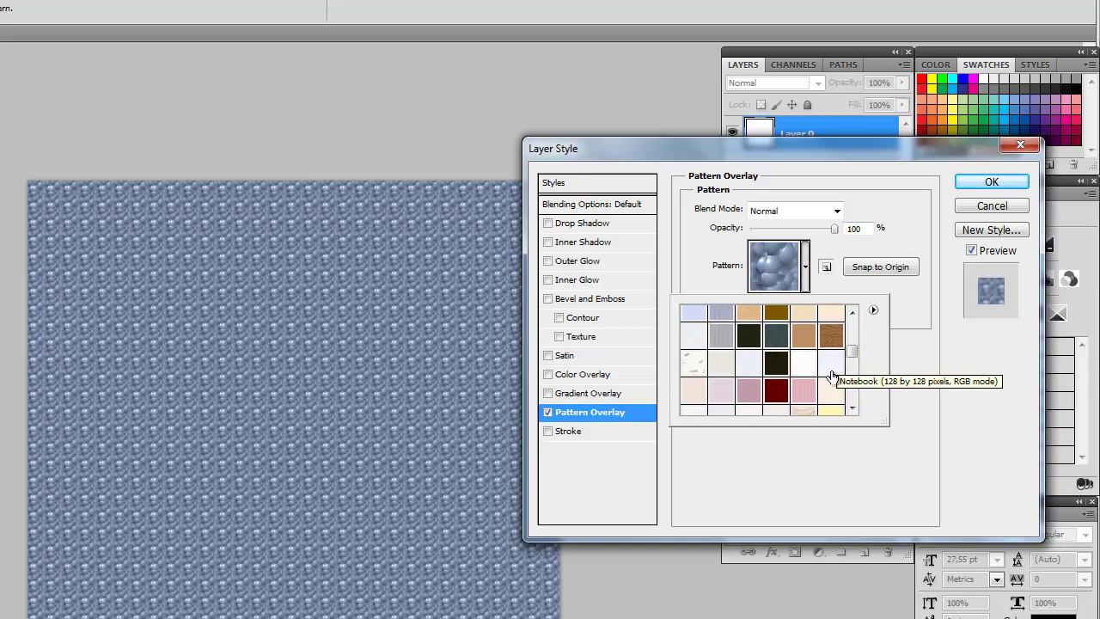
click(874, 311)
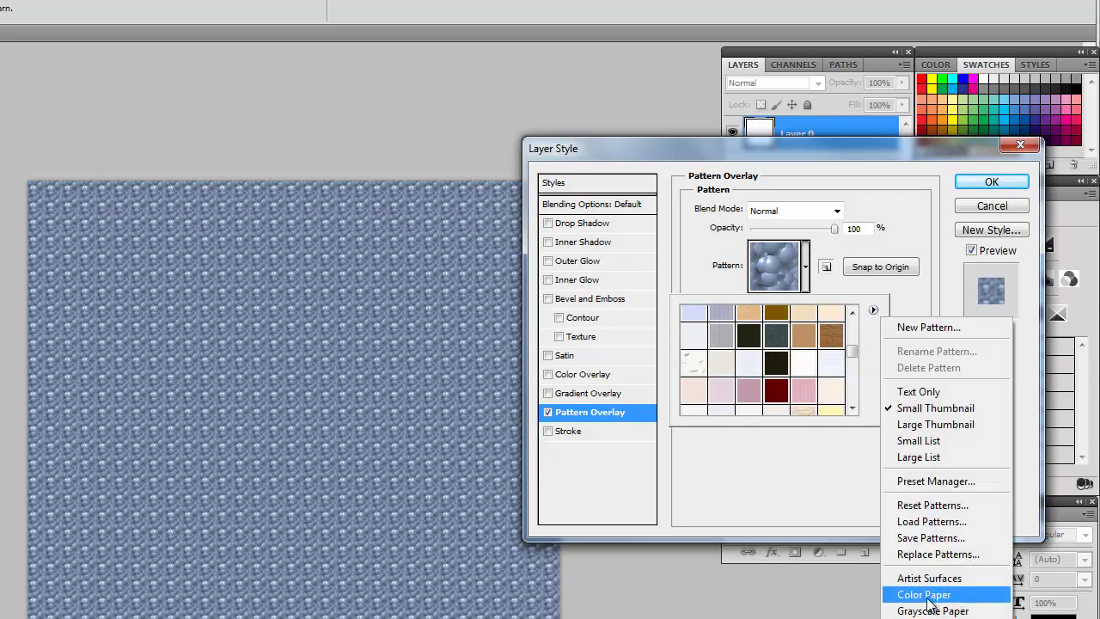
click(831, 364)
click(892, 376)
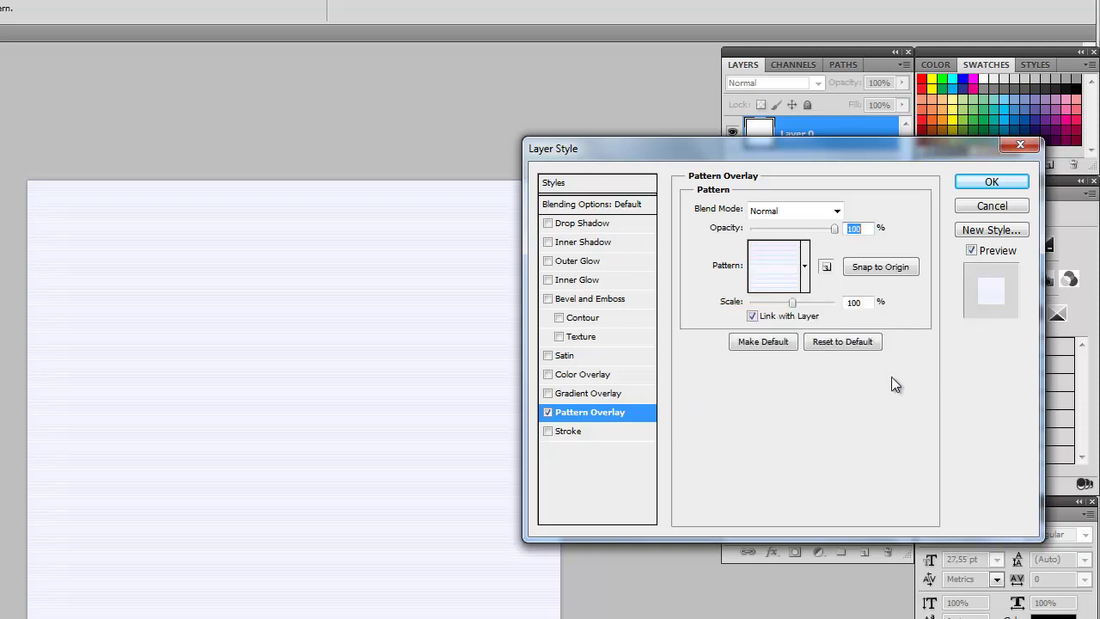
mouse_move(794, 302)
mouse_down()
mouse_move(813, 306)
mouse_move(803, 308)
mouse_up()
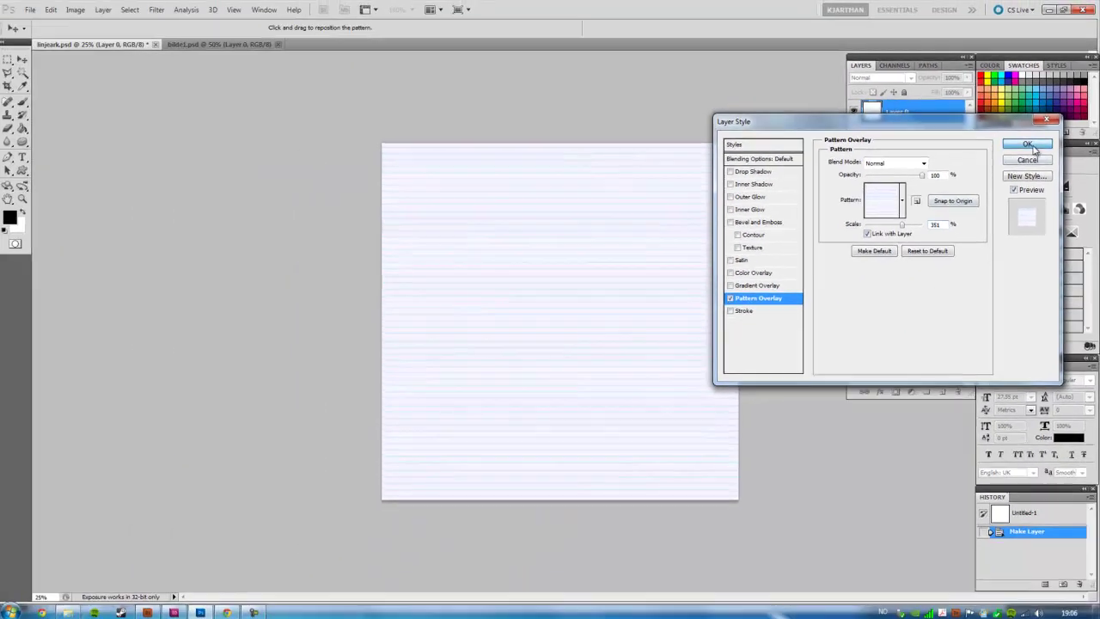
click(1028, 145)
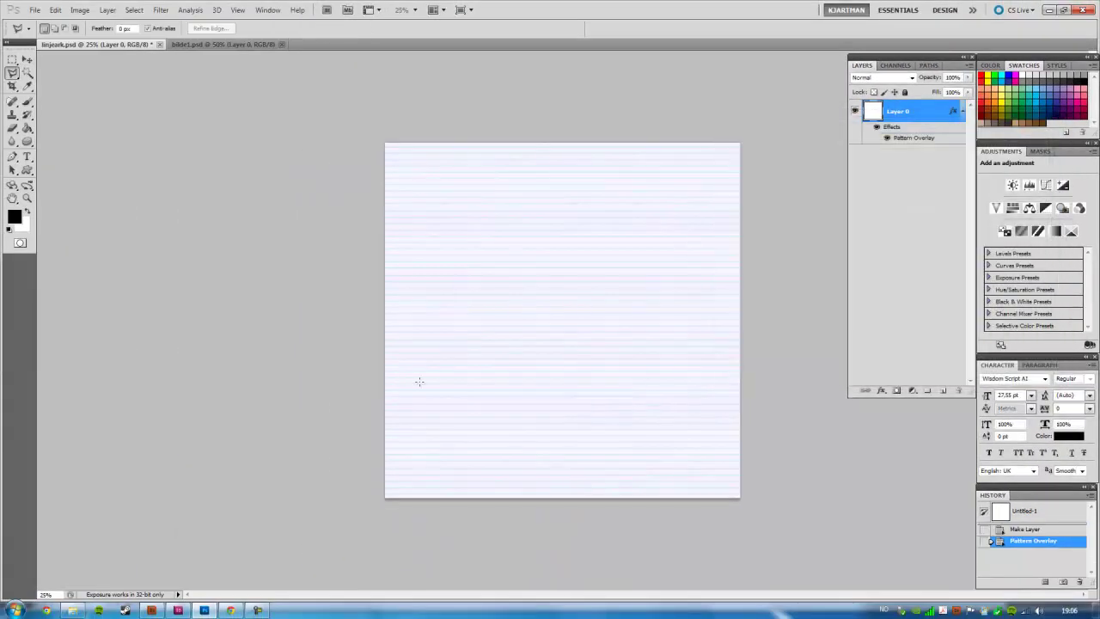
click(35, 11)
Save the lined-paper file, return to InDesign and deselect everything on the spread.
click(64, 170)
key(alt+Tab)
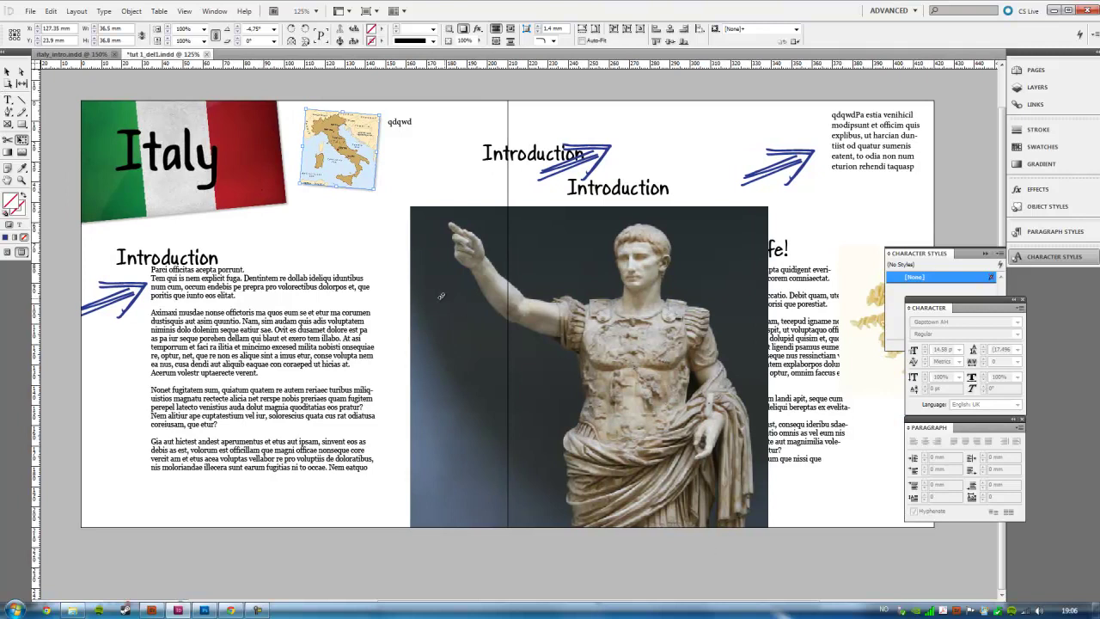
click(6, 73)
click(495, 87)
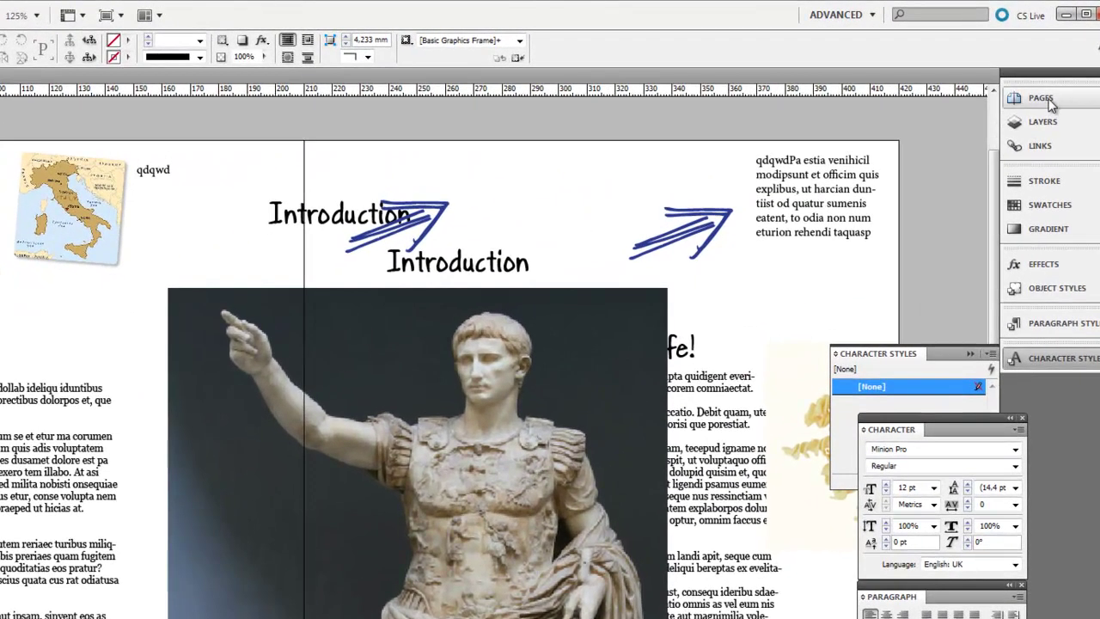
Open the A-Master spread from the Pages panel for editing.
click(1041, 98)
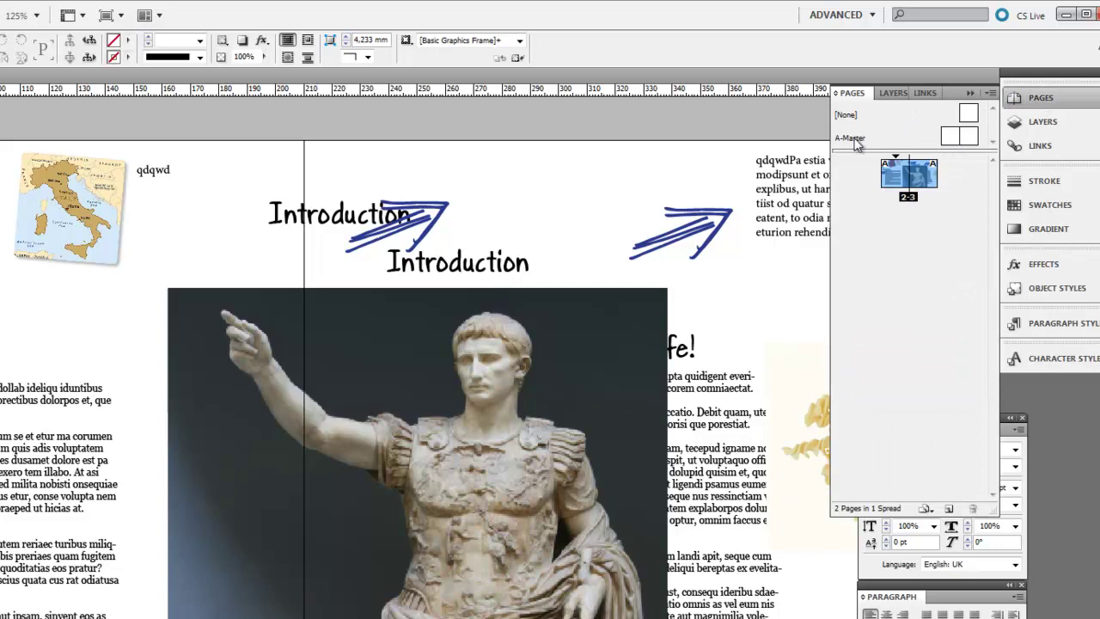
click(947, 139)
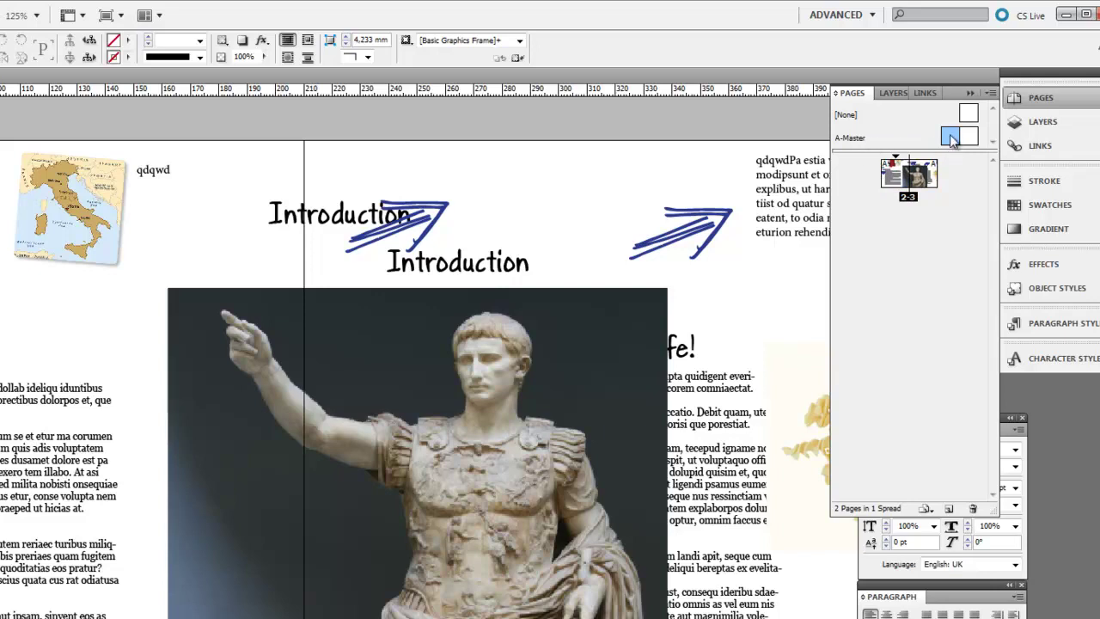
double_click(950, 139)
drag(614, 312, 56, 297)
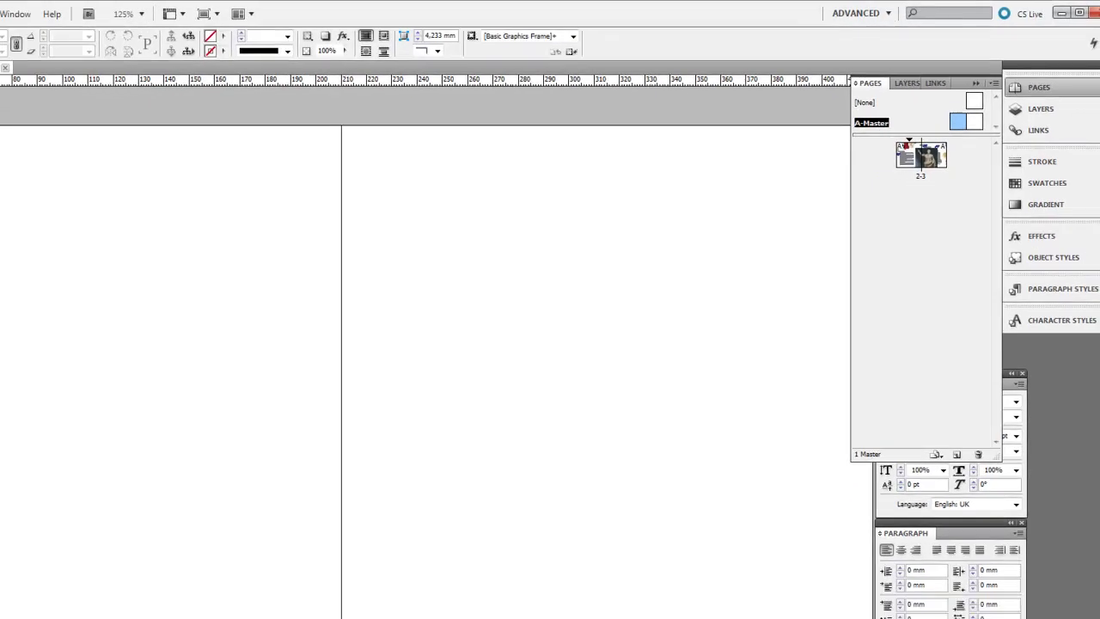
Place the linjeark lined-paper image over the left master page.
click(30, 11)
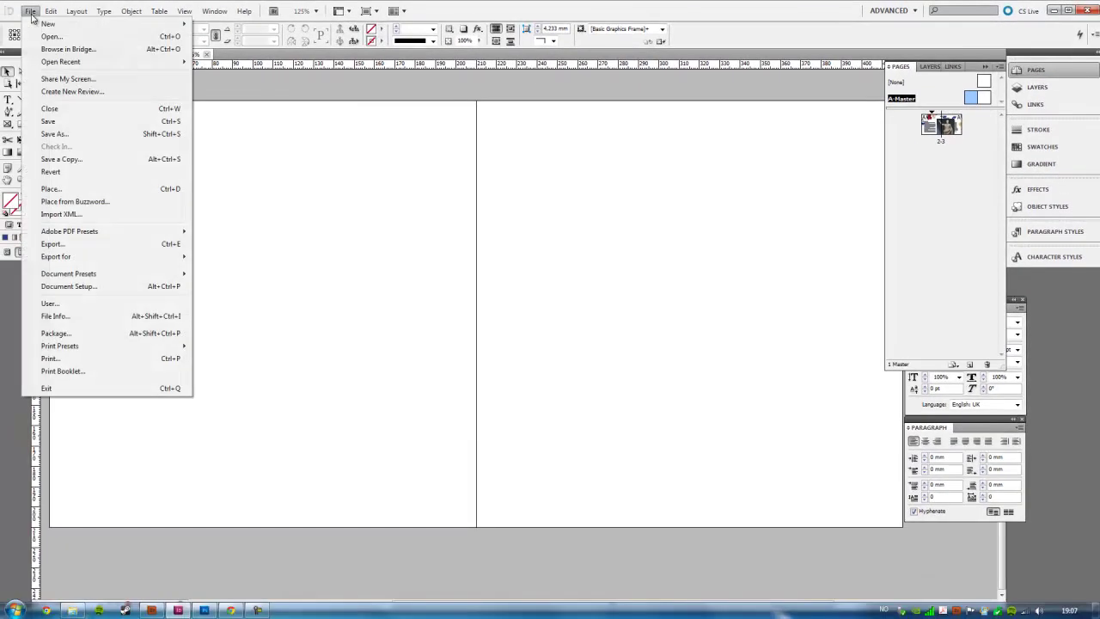
click(52, 188)
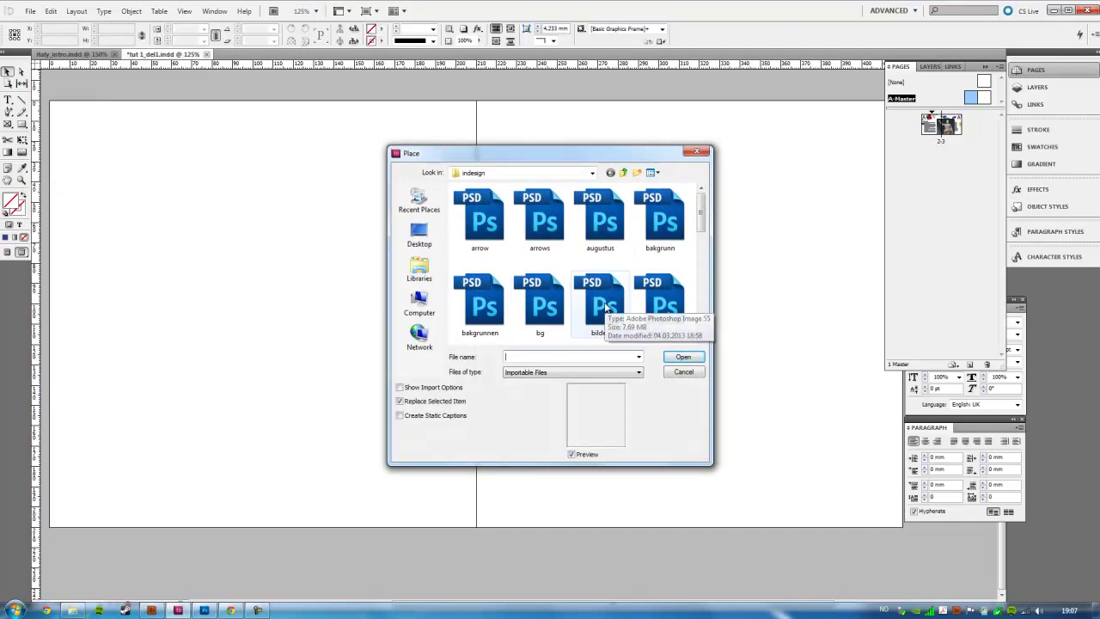
drag(701, 215, 703, 283)
click(480, 225)
click(684, 357)
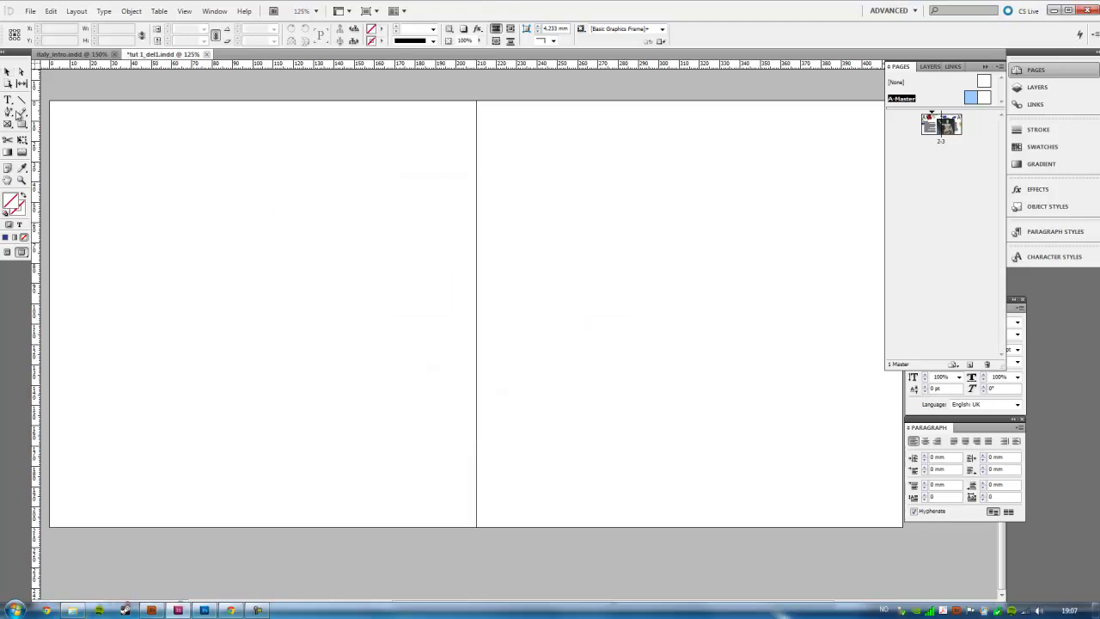
drag(54, 104, 475, 477)
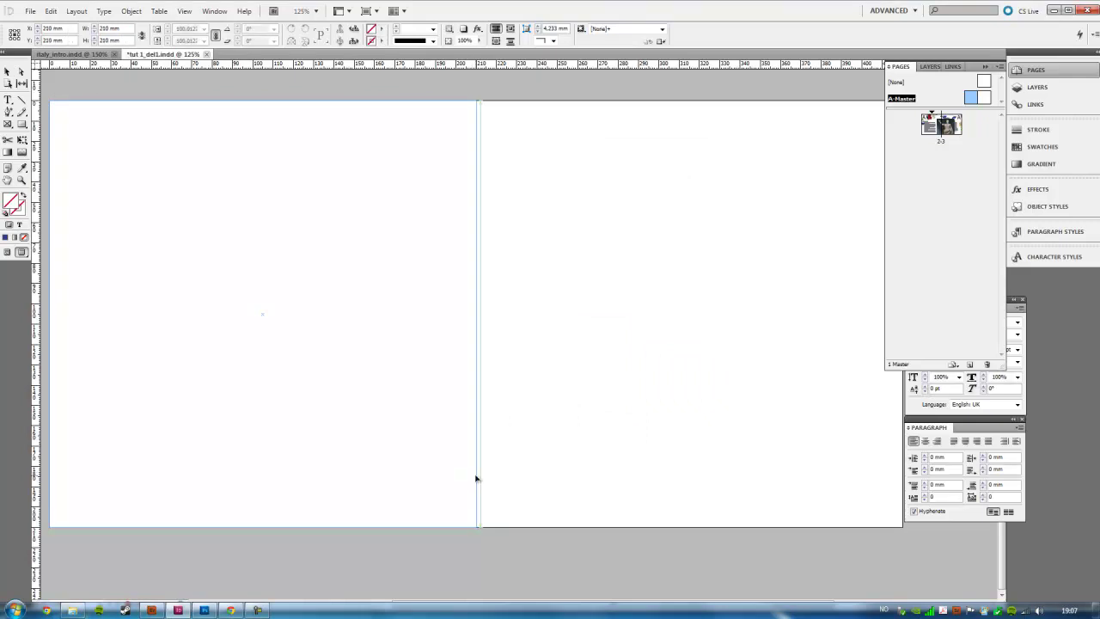
Alt-drag a copy of the lined paper onto the right master page.
scroll(392, 233, left, 1)
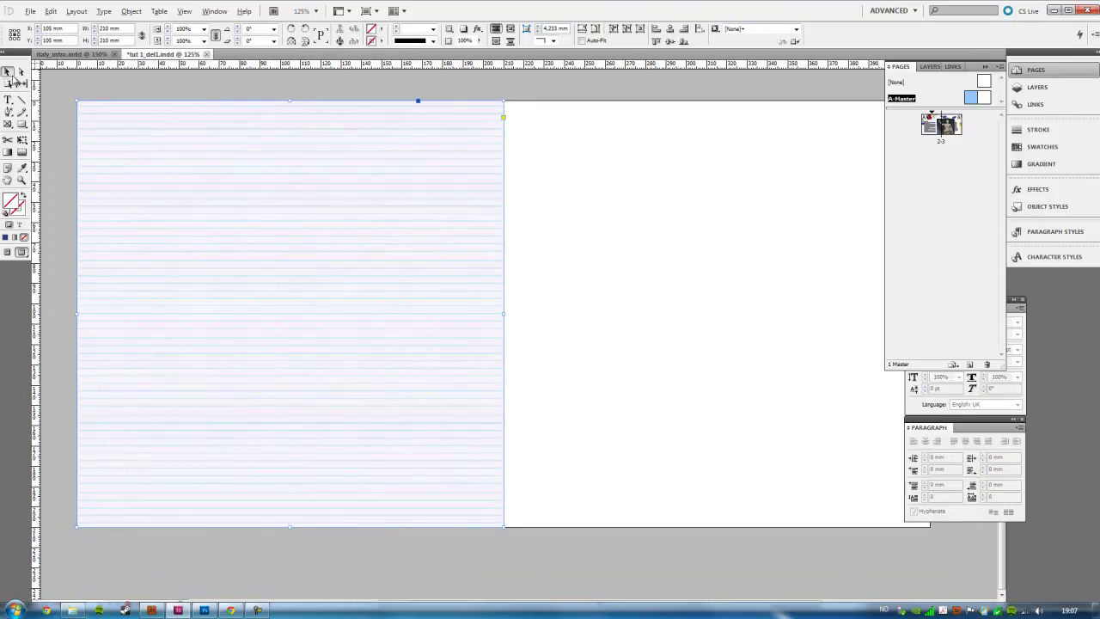
drag(108, 154, 535, 179)
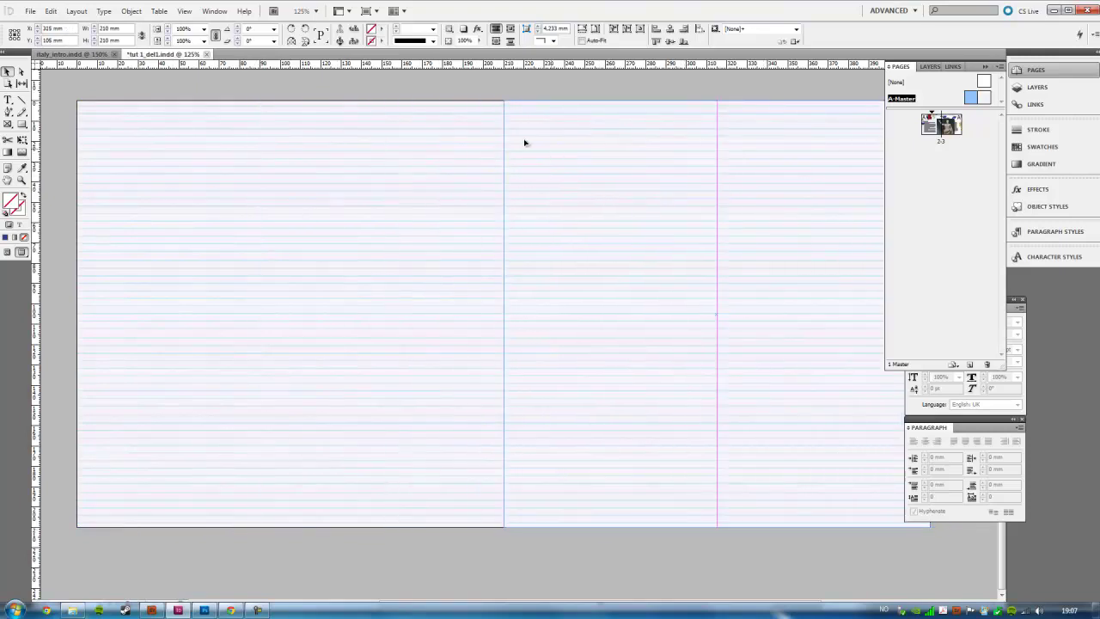
mouse_move(667, 129)
mouse_down()
mouse_move(609, 181)
mouse_move(668, 167)
mouse_up()
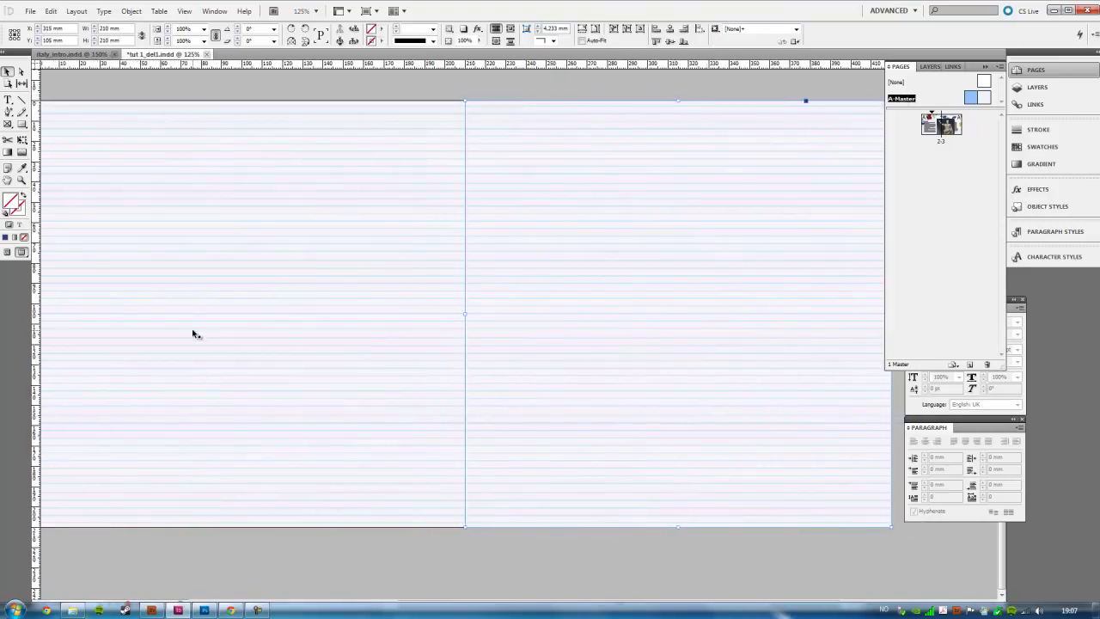
drag(213, 331, 250, 322)
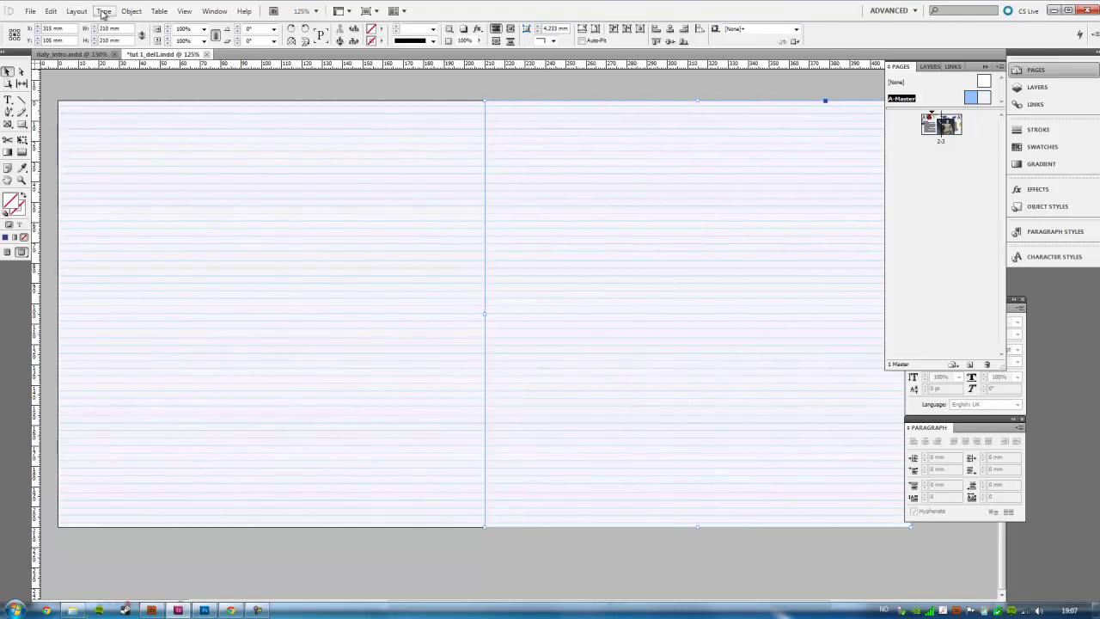
Draw a small text frame at the bottom-left corner holding the Current Page Number marker.
click(8, 100)
drag(61, 503, 85, 526)
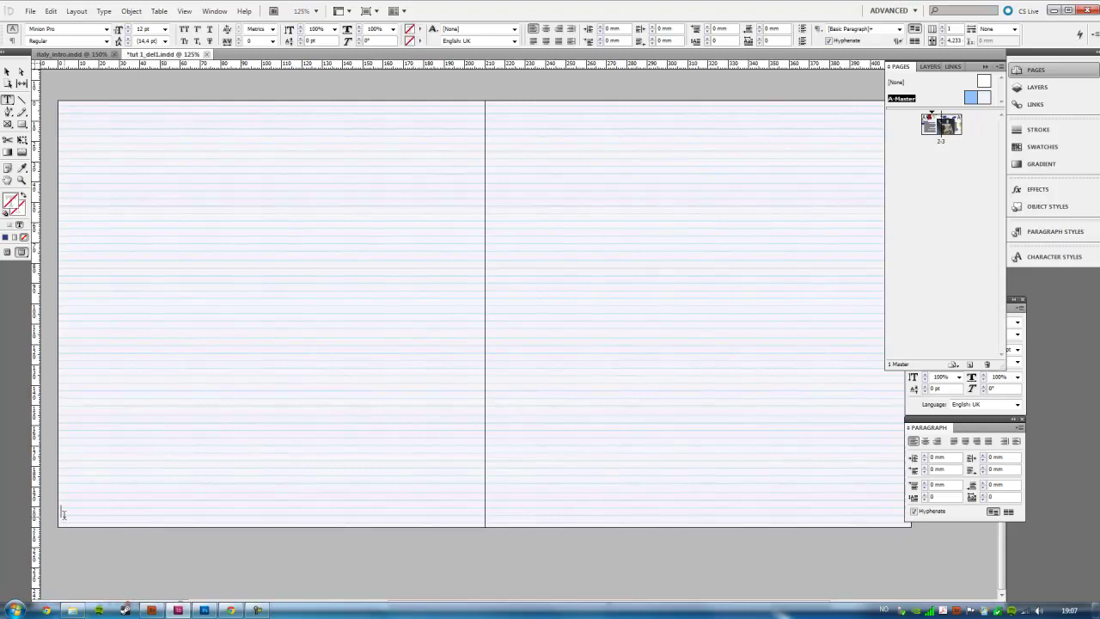
click(103, 11)
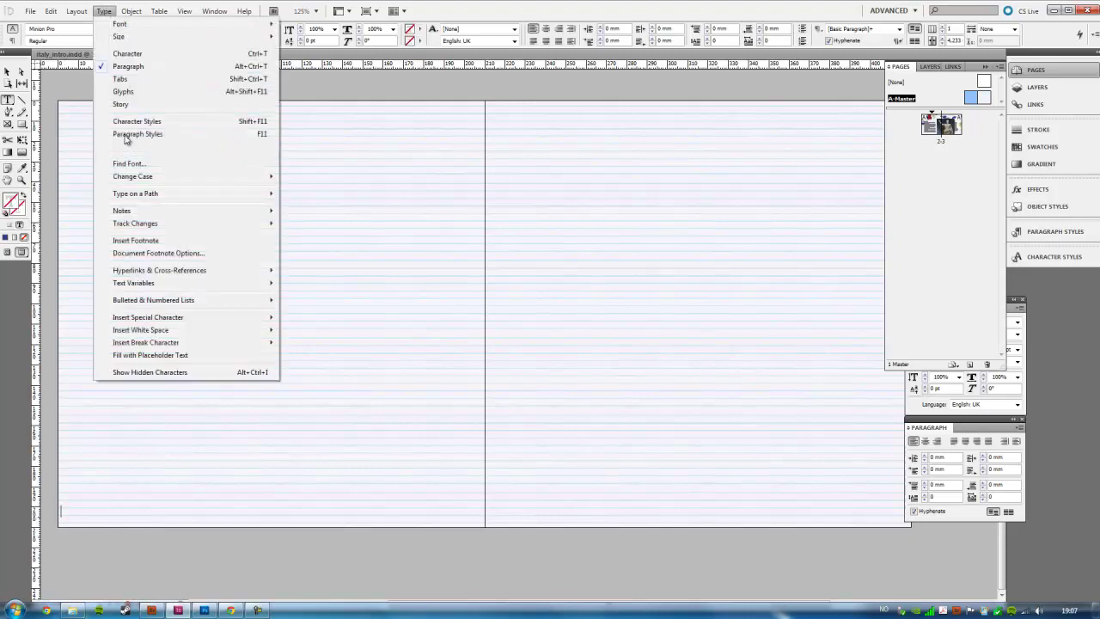
mouse_move(307, 330)
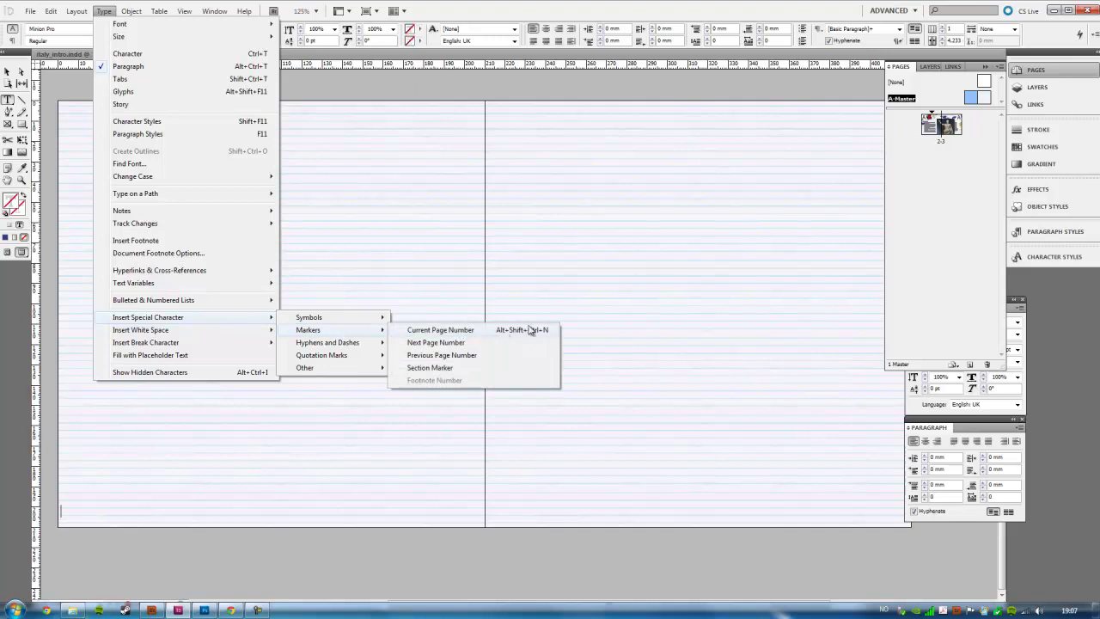
click(535, 330)
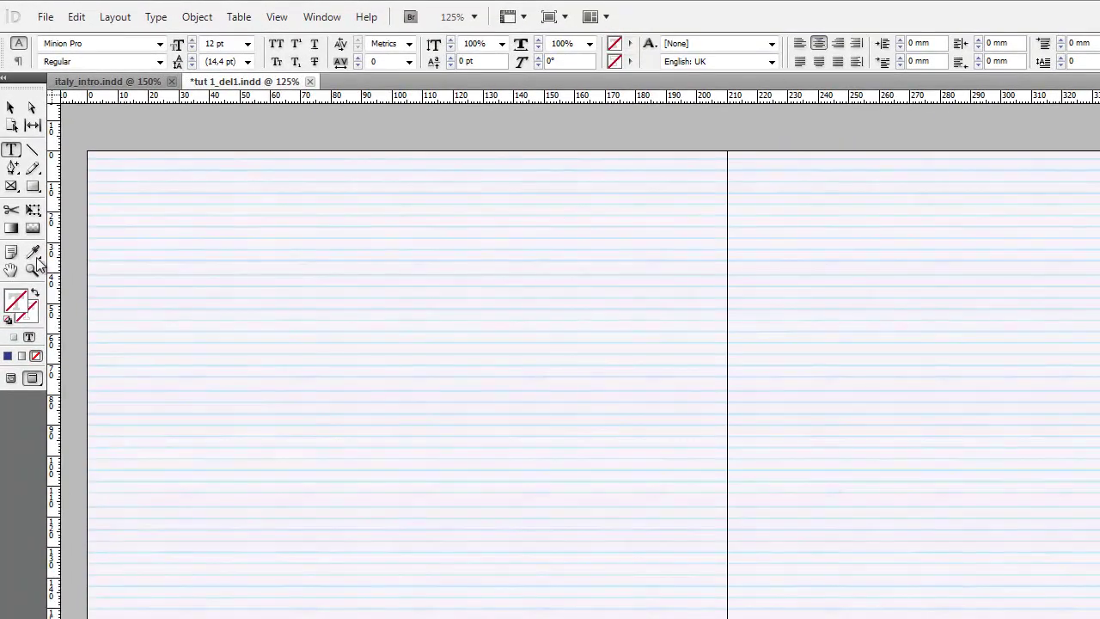
click(11, 108)
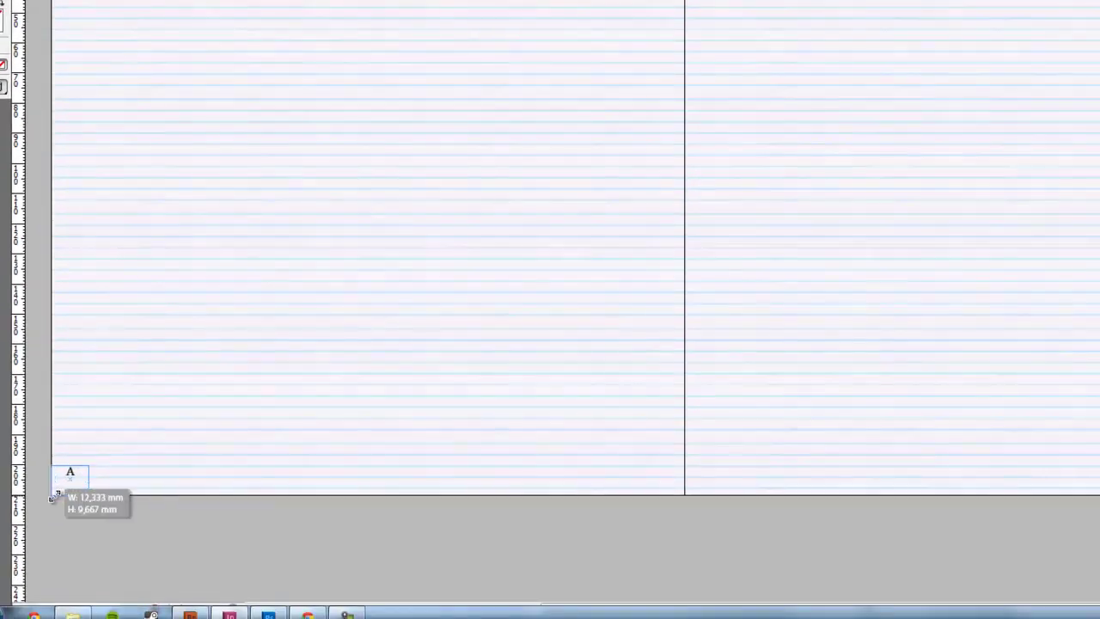
drag(53, 494, 50, 495)
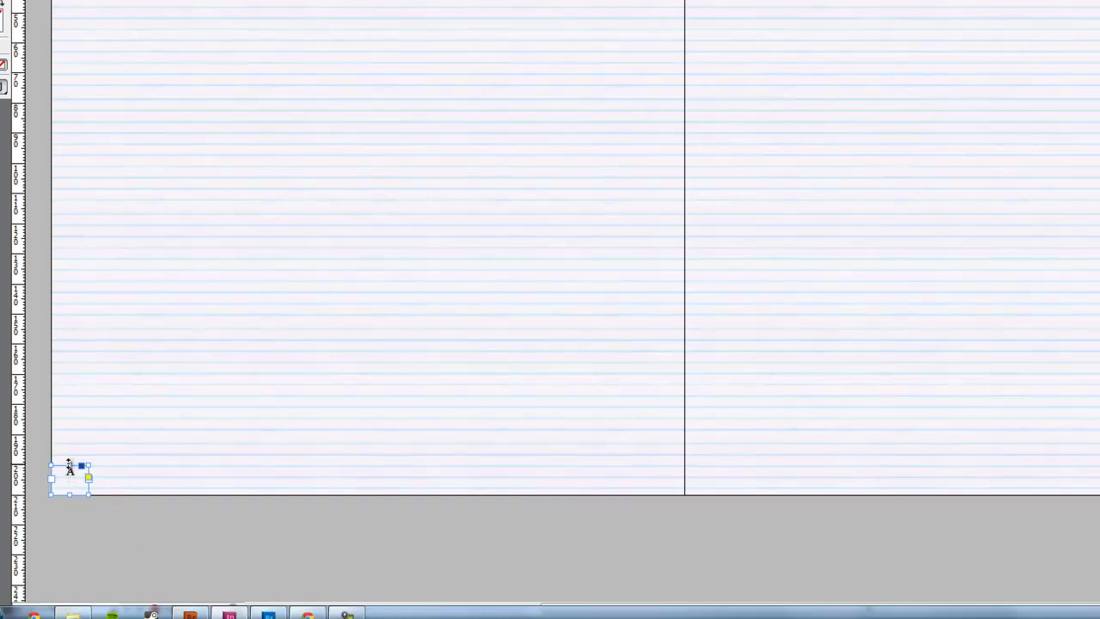
Drop a copy of the page-number frame toward the right page's corner.
scroll(456, 430, right, 5)
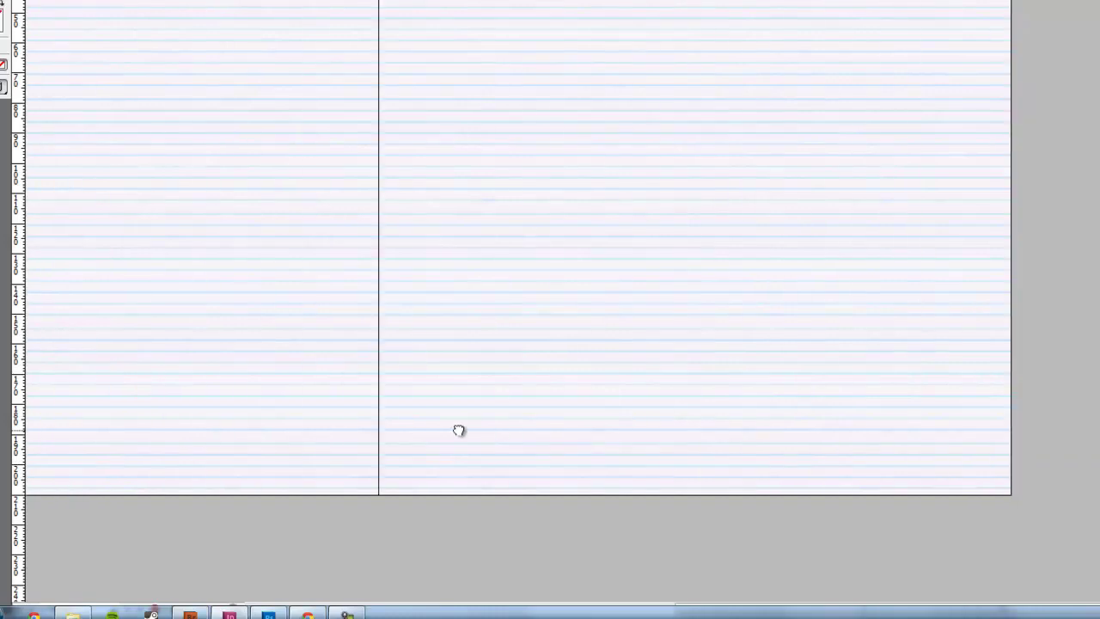
click(871, 434)
click(722, 193)
drag(732, 193, 904, 479)
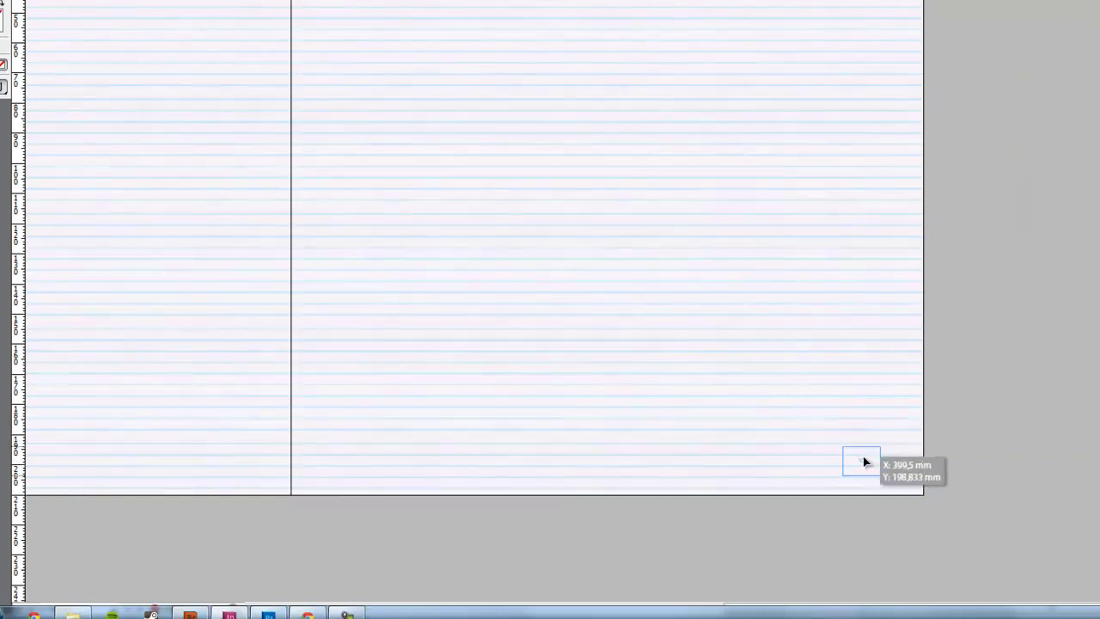
scroll(987, 260, right, 5)
drag(988, 260, 1043, 351)
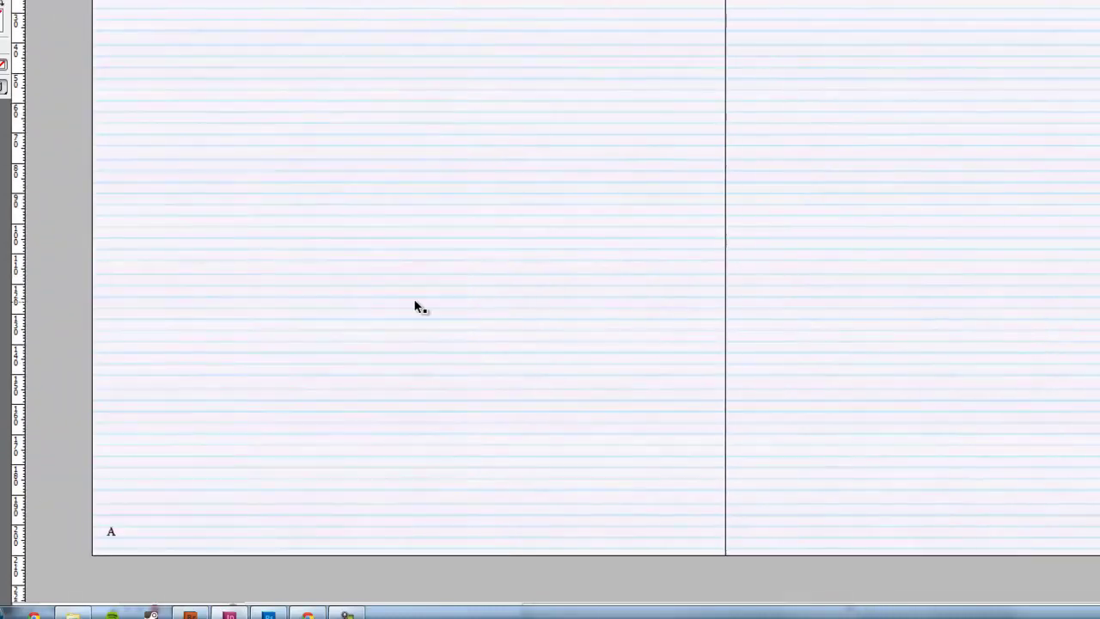
Set the bottom-left page-number marker's font to Gabriola.
click(116, 531)
double_click(120, 532)
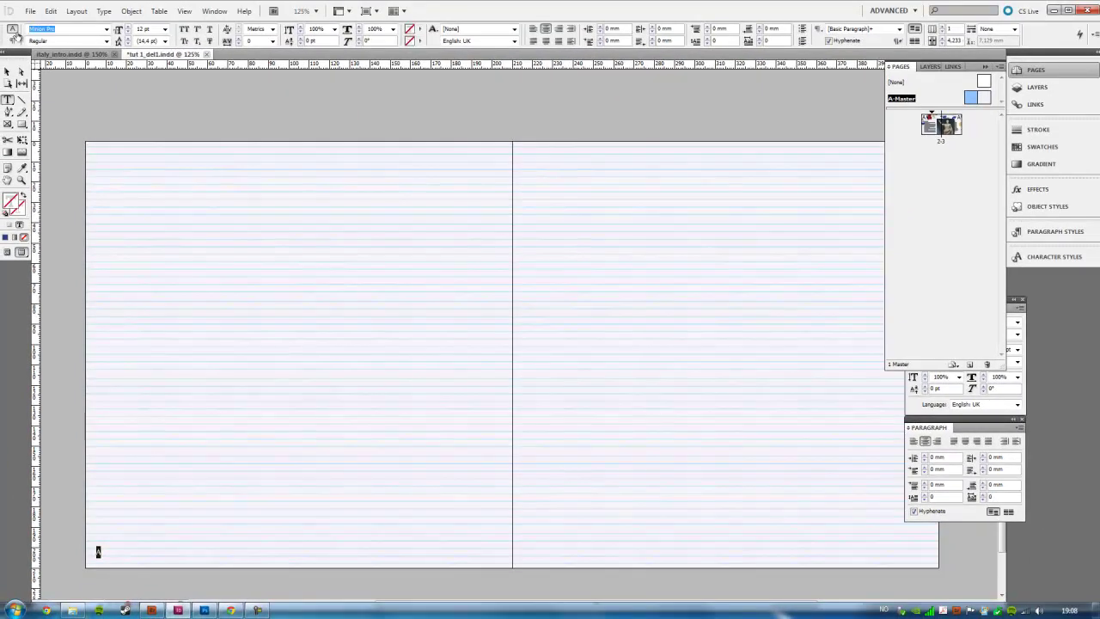
text(Gabriola)
key(Return)
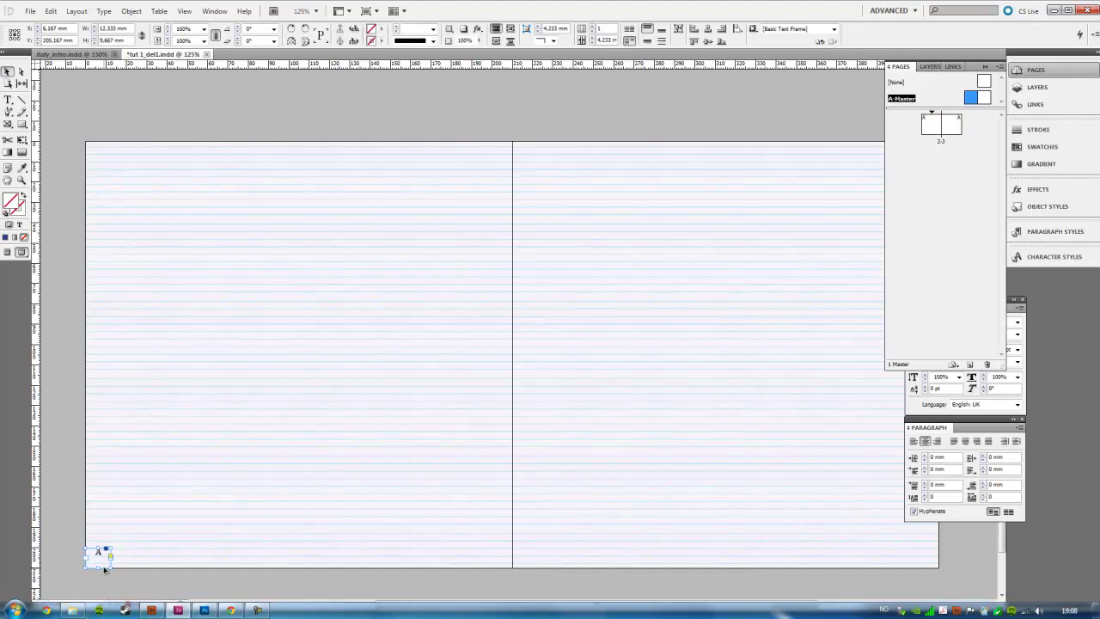
Alt-drag the page number to the right page's bottom-right corner, then return to spread 2–3.
drag(90, 554, 953, 568)
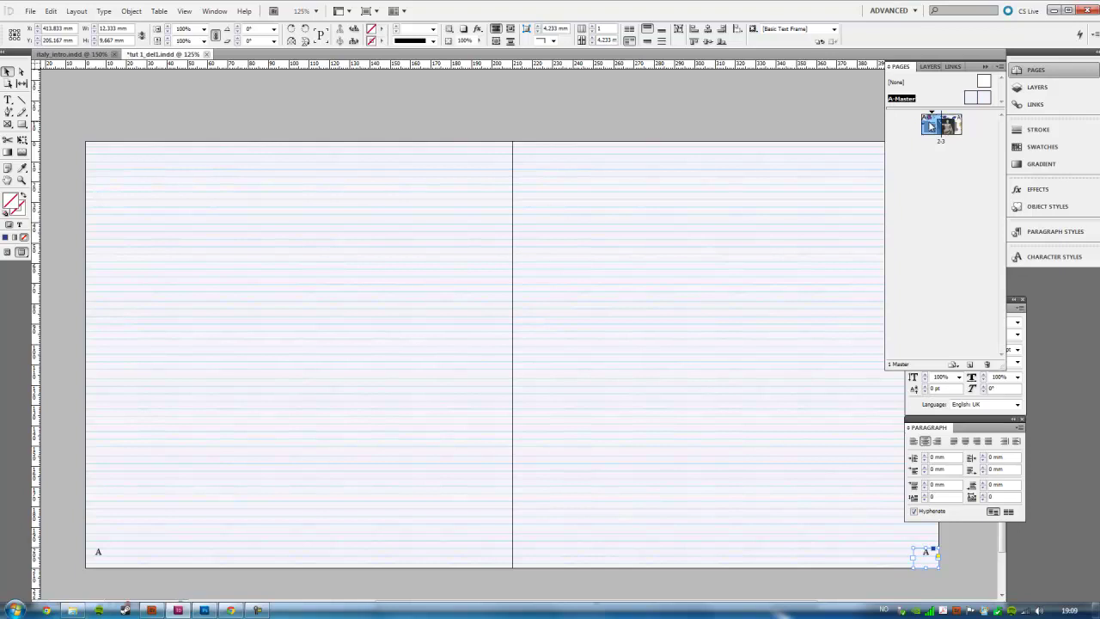
double_click(928, 126)
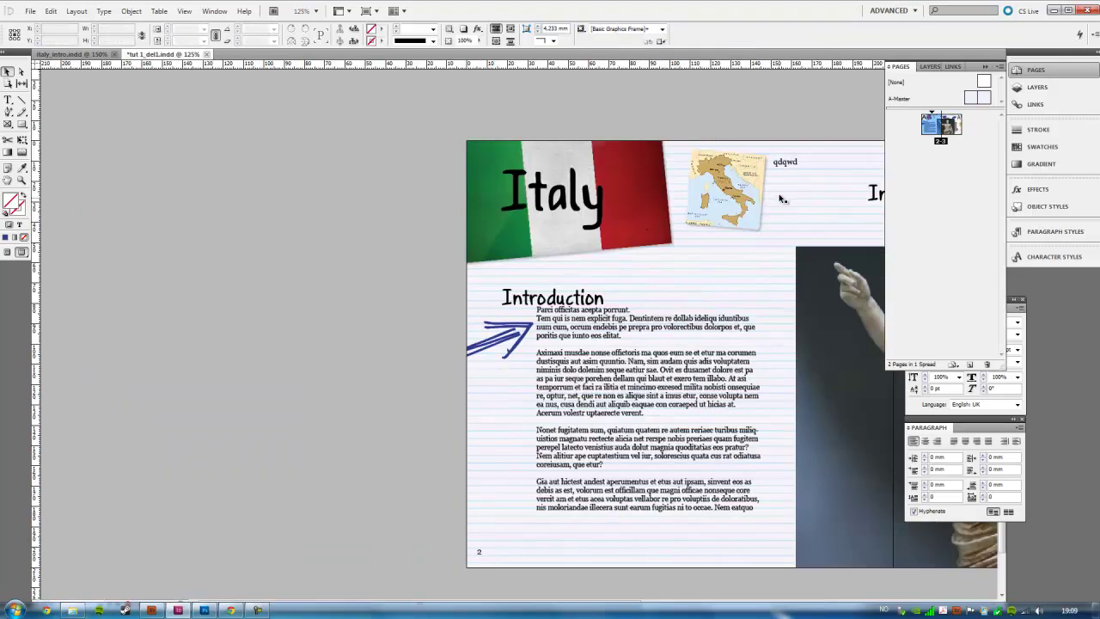
scroll(762, 287, right, 10)
scroll(653, 292, right, 2)
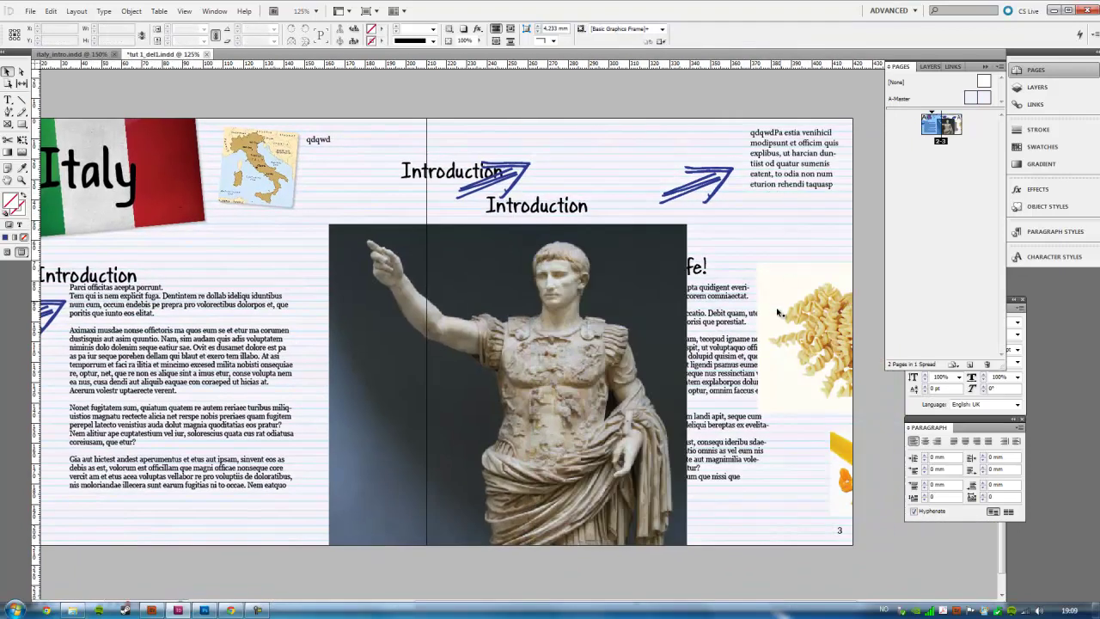
scroll(644, 294, left, 5)
scroll(290, 531, left, 1)
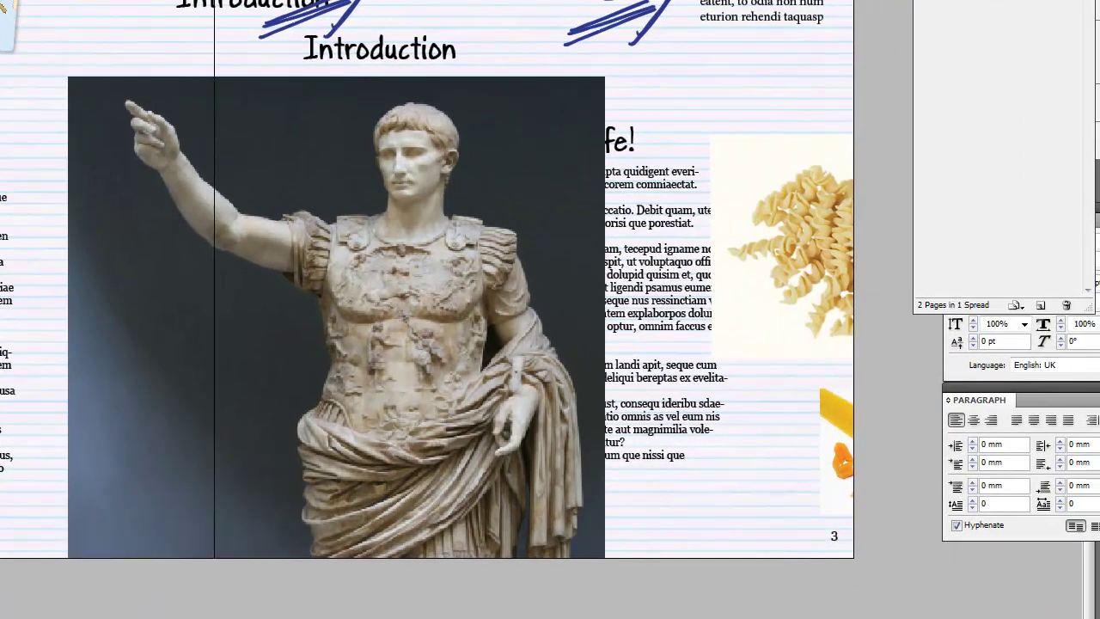
click(1041, 305)
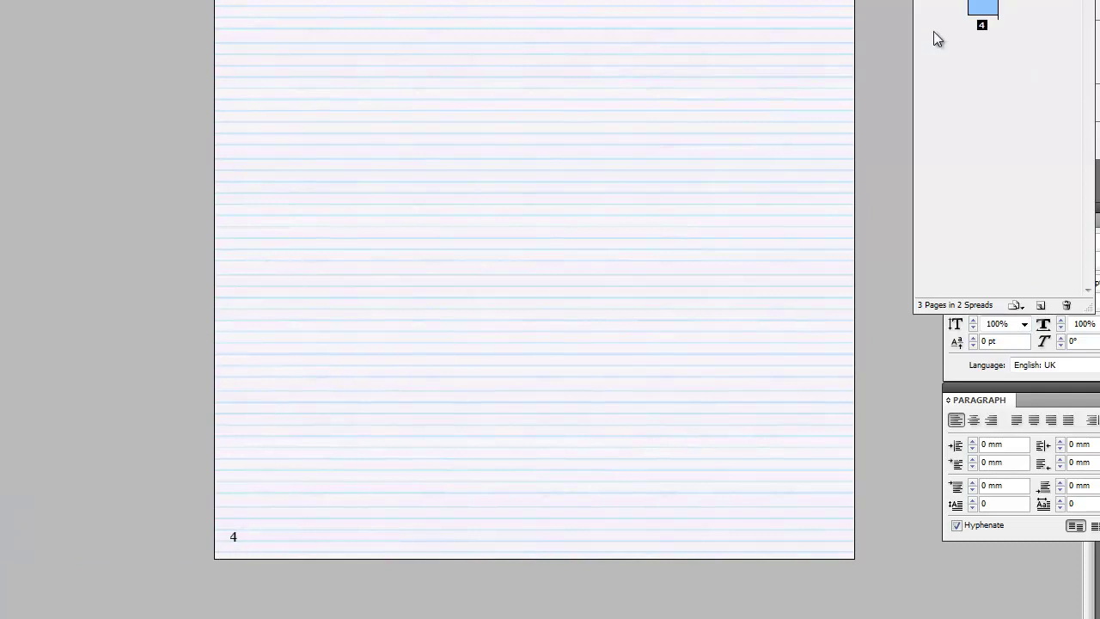
right_click(979, 5)
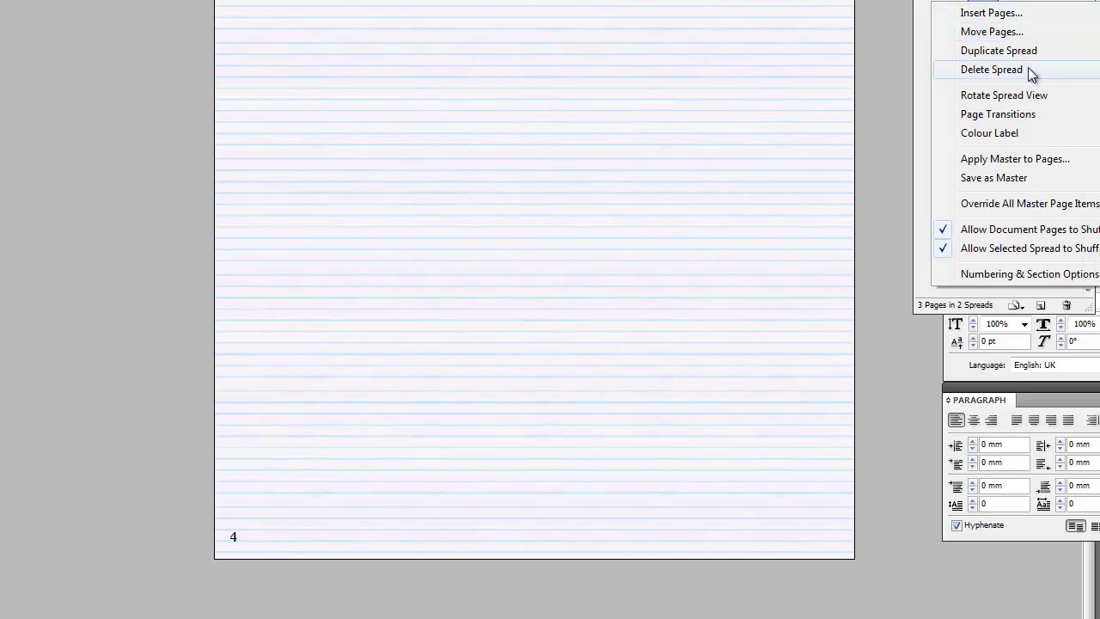
click(992, 69)
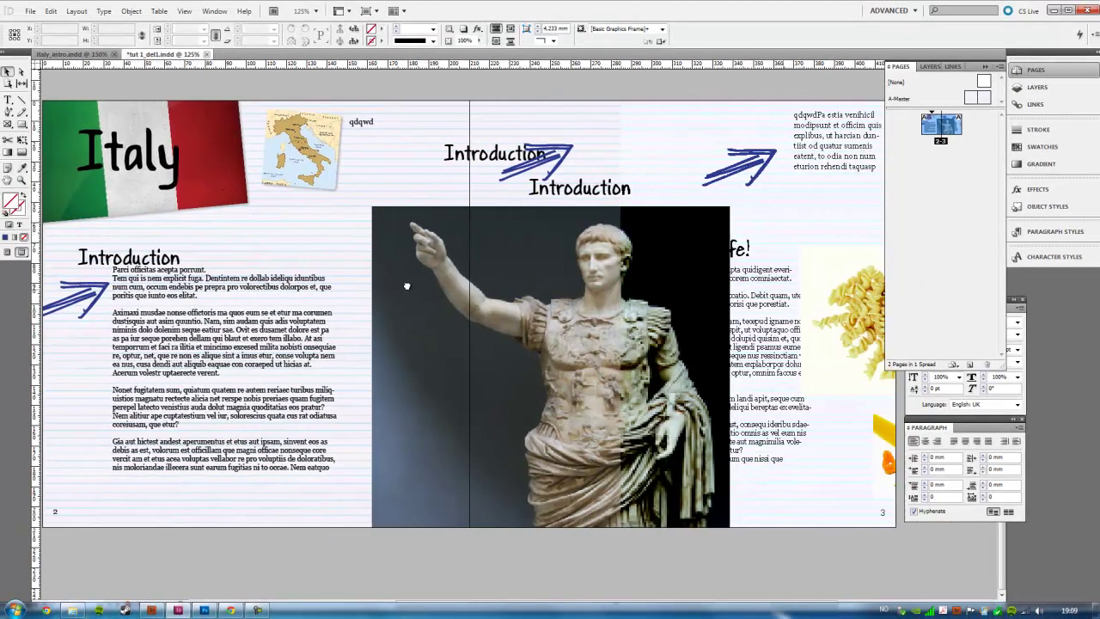
Lower the left-page body text, shift the statue image up and left, and show its Edit With list.
drag(411, 289, 453, 265)
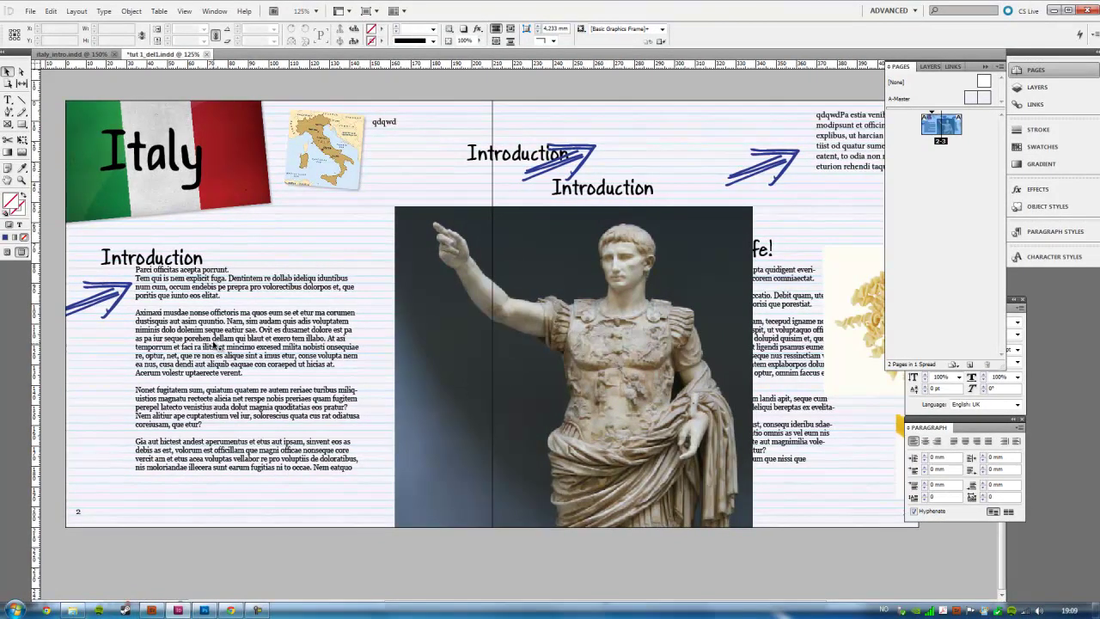
drag(213, 344, 213, 362)
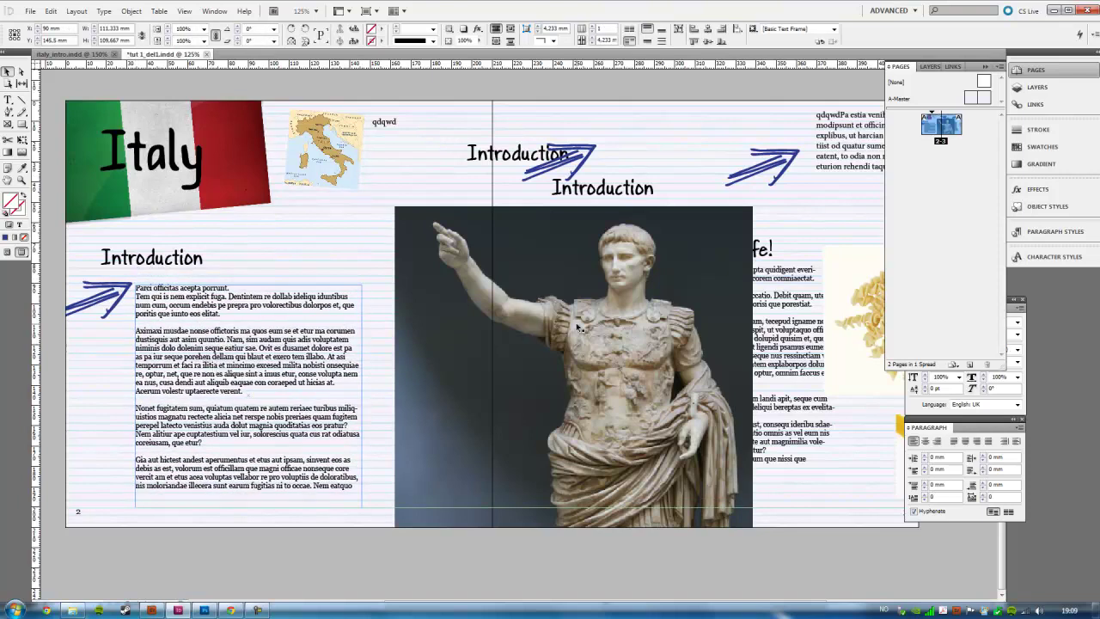
drag(579, 327, 508, 327)
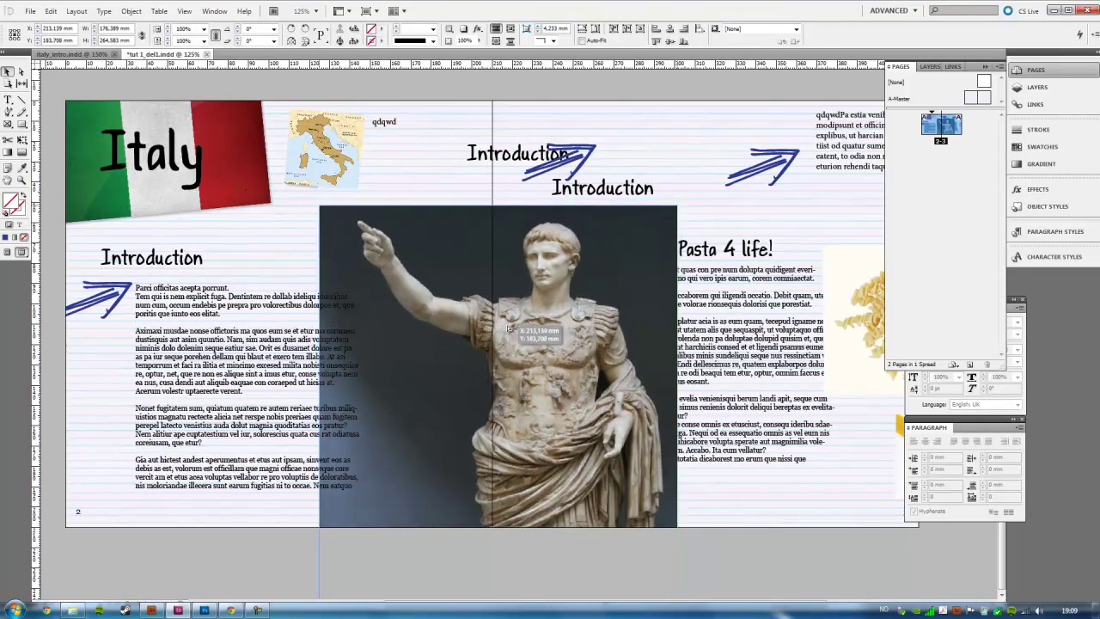
mouse_move(508, 328)
mouse_down()
mouse_move(527, 232)
mouse_move(523, 295)
mouse_up()
right_click(523, 296)
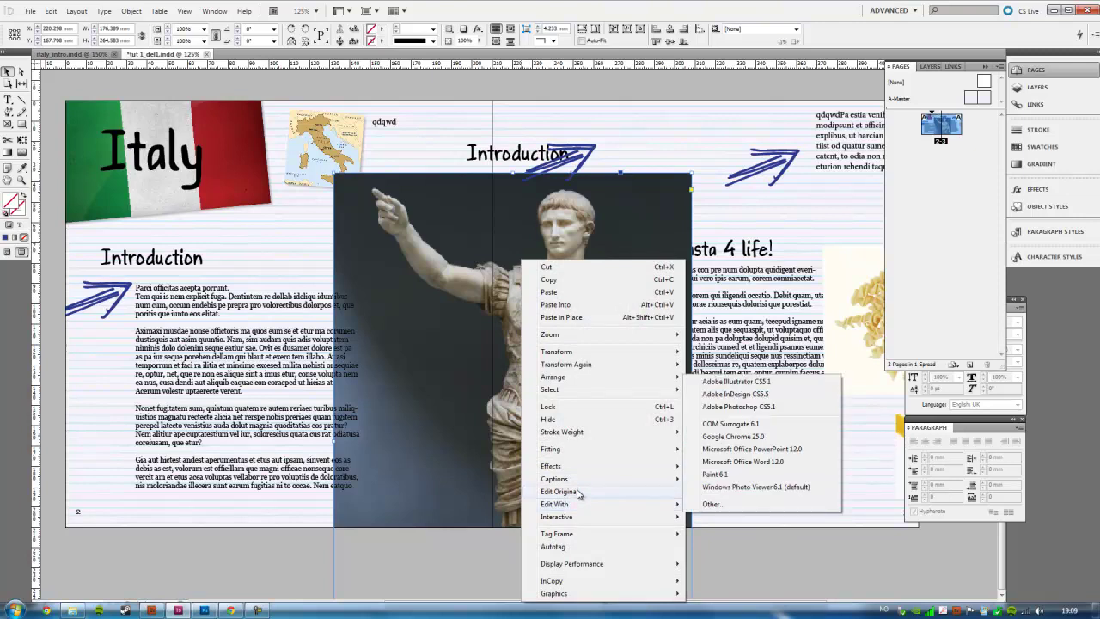
Open the statue in Photoshop and paint black test strokes to check the InDesign link.
mouse_move(555, 503)
click(713, 407)
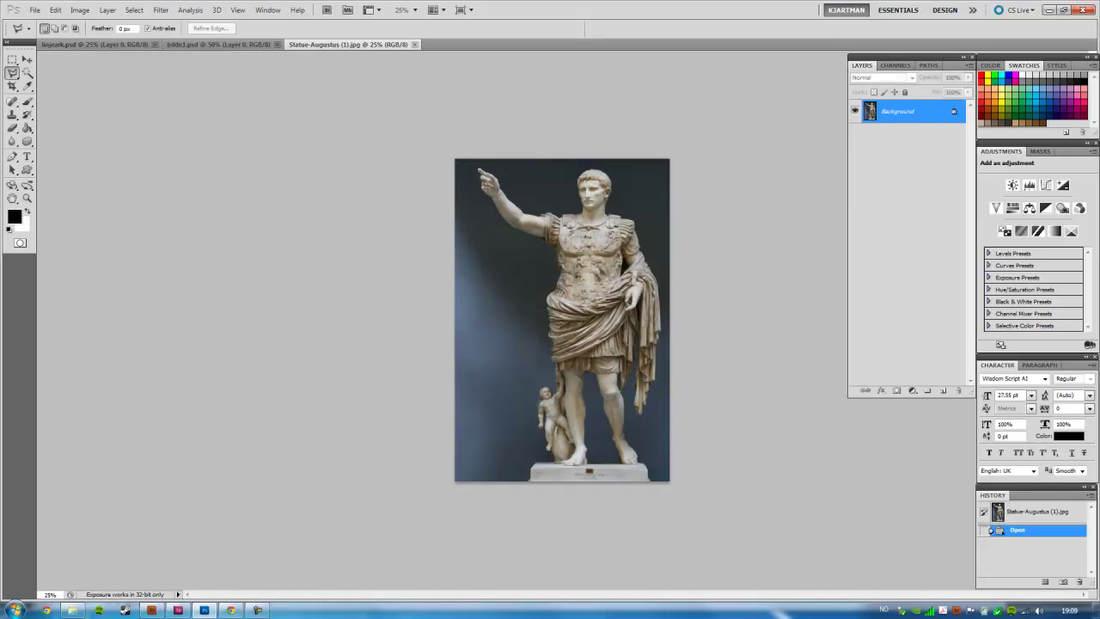
key(b)
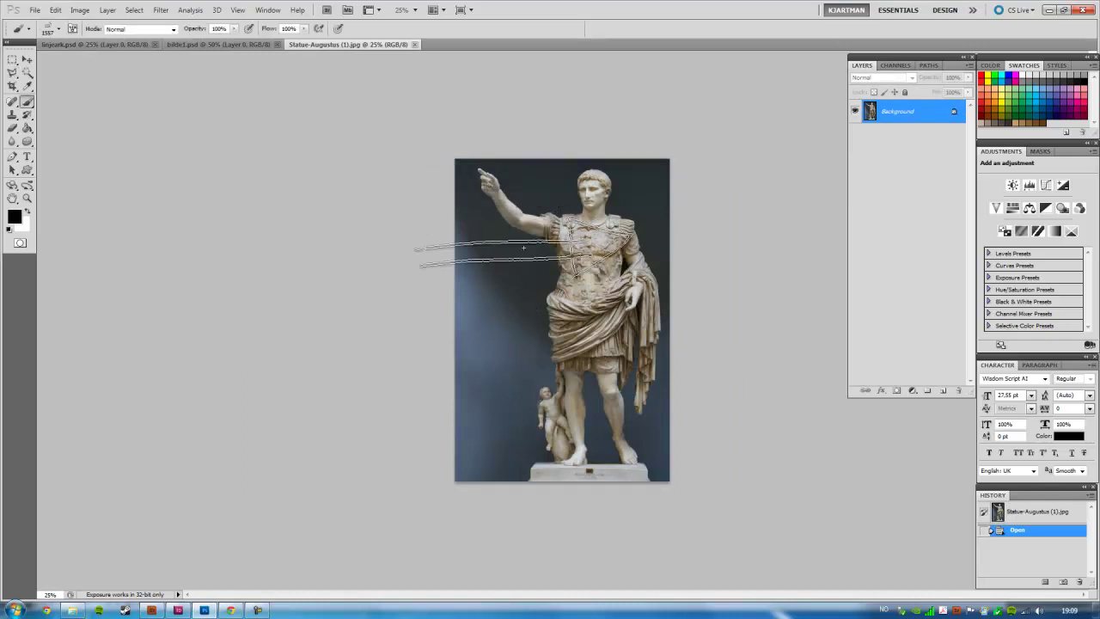
drag(460, 169, 593, 351)
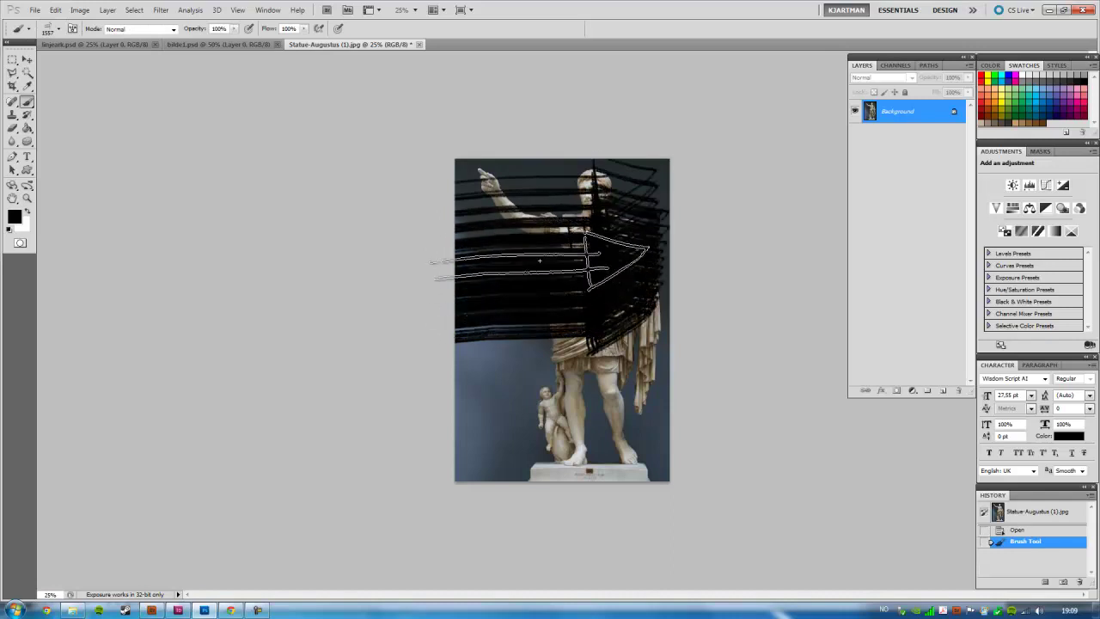
drag(440, 230, 593, 344)
key(alt+Tab)
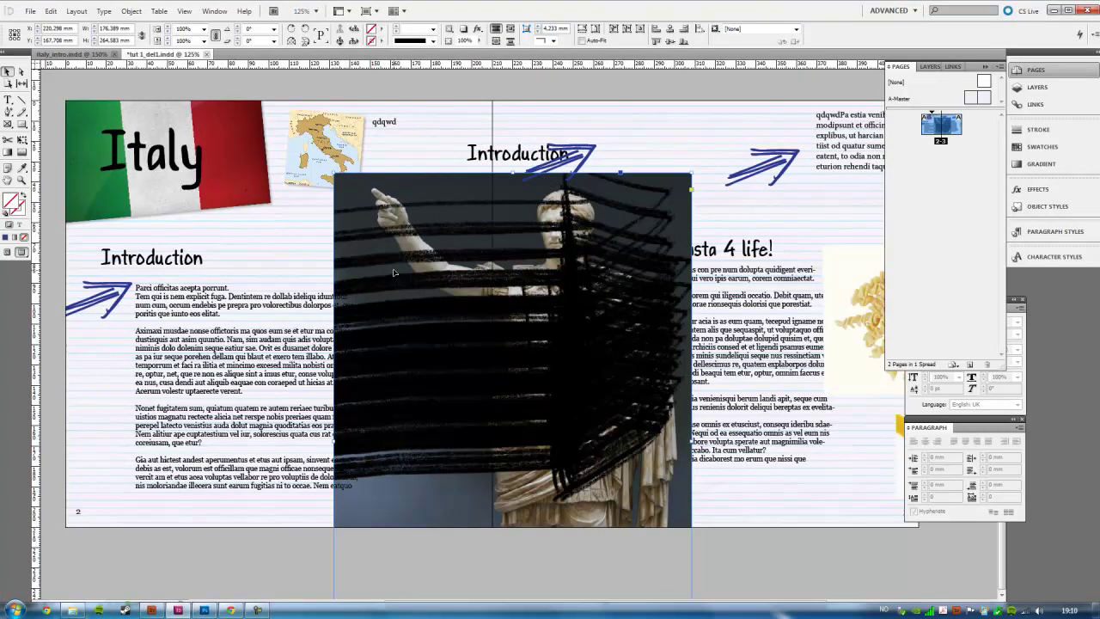
Undo the black test strokes and switch to the Marquee tool.
key(ctrl+z)
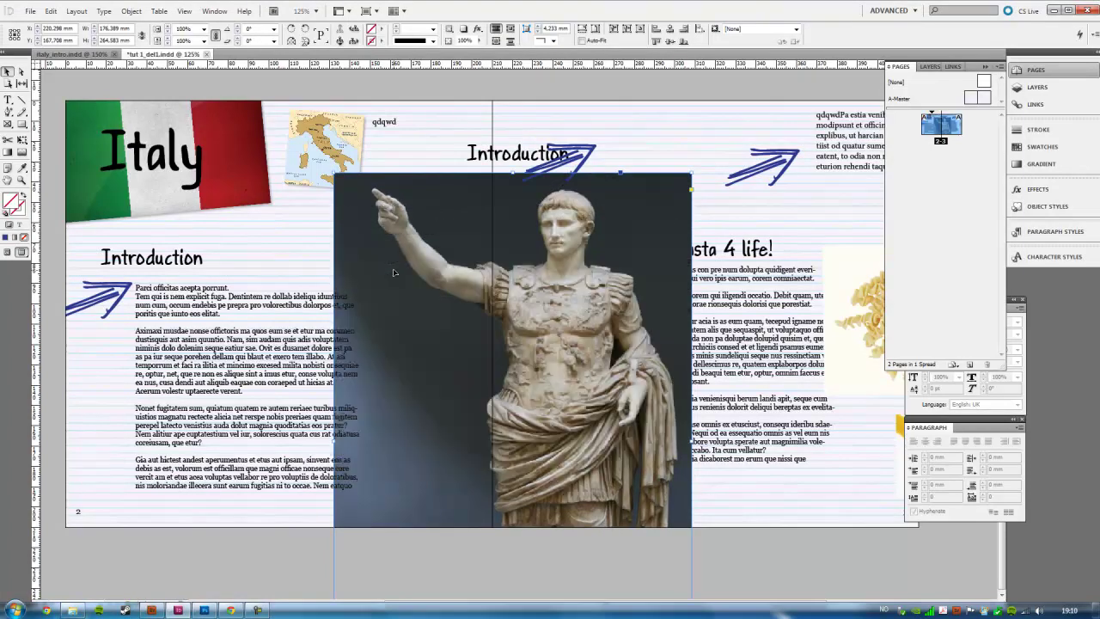
key(alt+Tab)
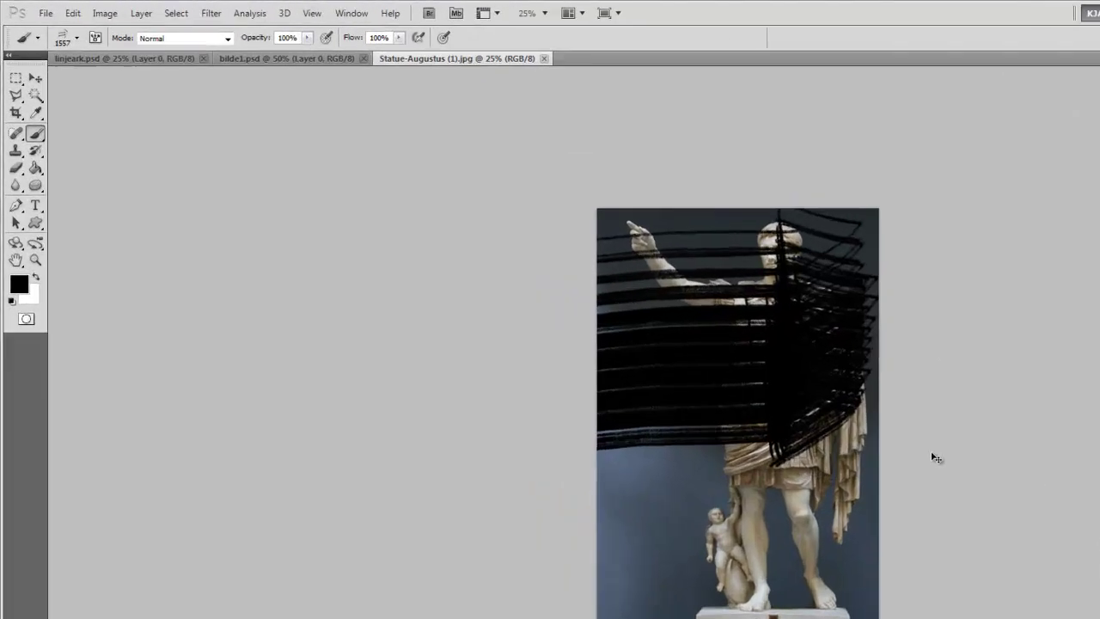
key(ctrl+alt+z)
key(ctrl+alt+z)
key(ctrl+alt+z)
key(ctrl+alt+z)
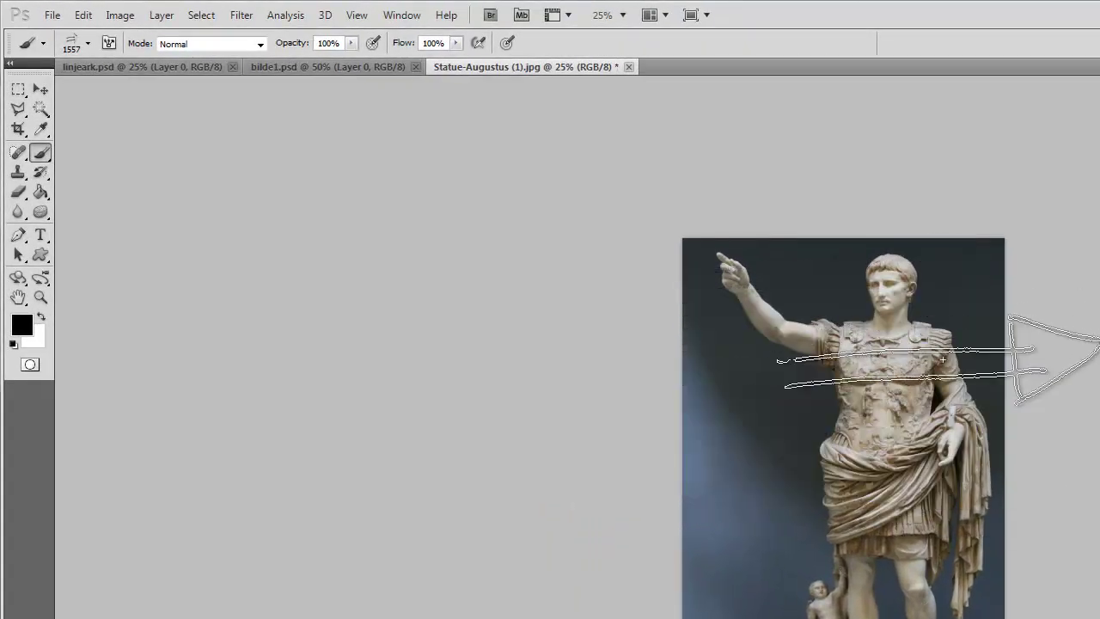
key(m)
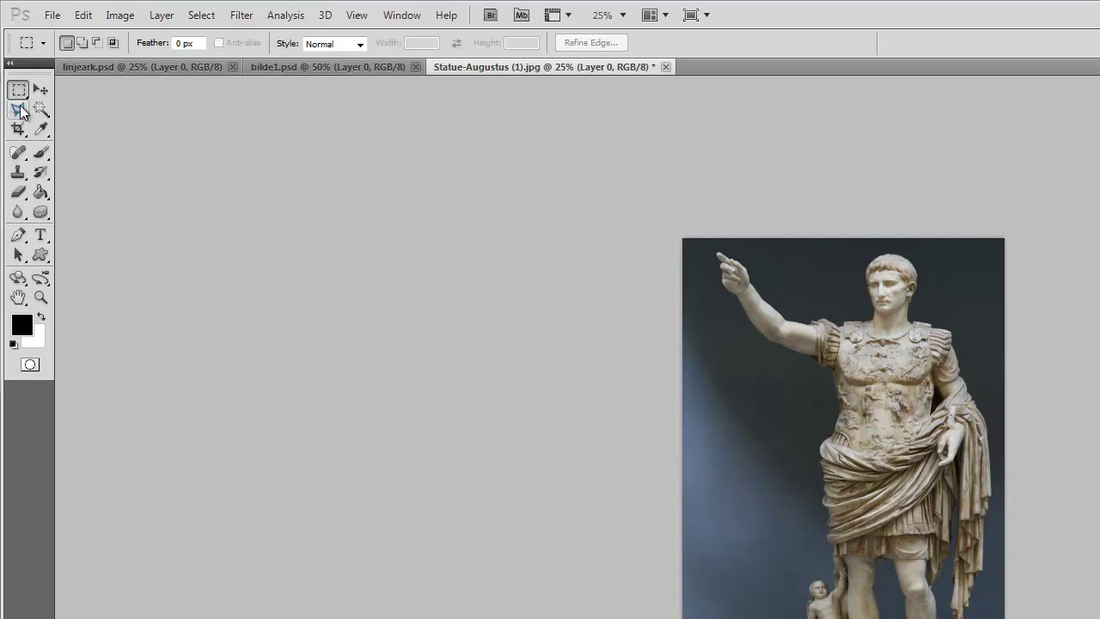
Trace the statue with the Polygonal Lasso, invert the selection and delete the background.
click(18, 109)
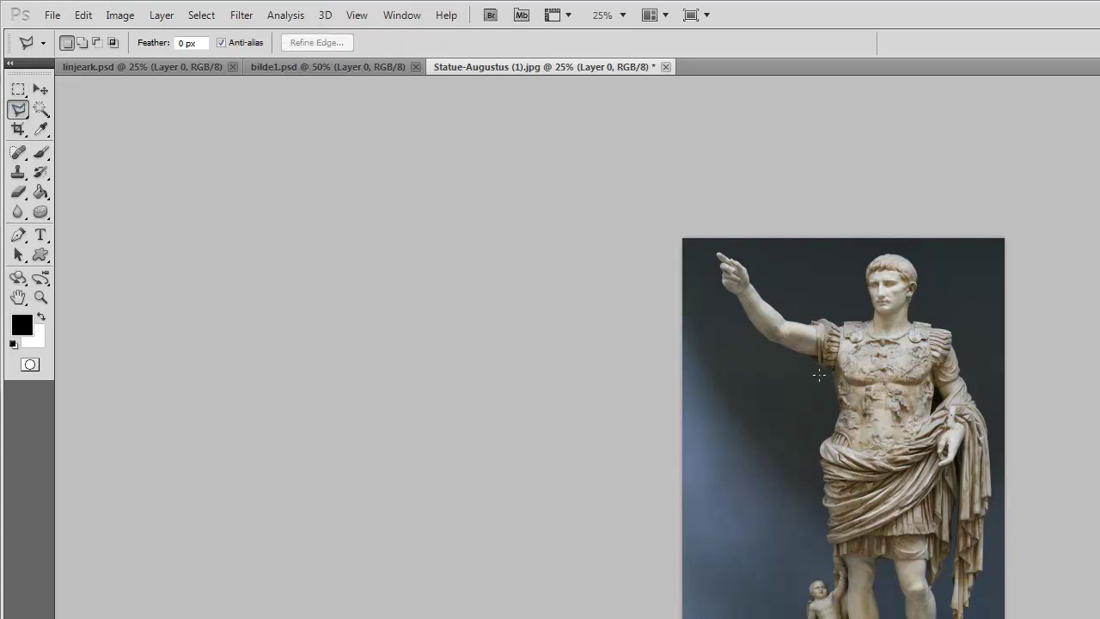
click(489, 220)
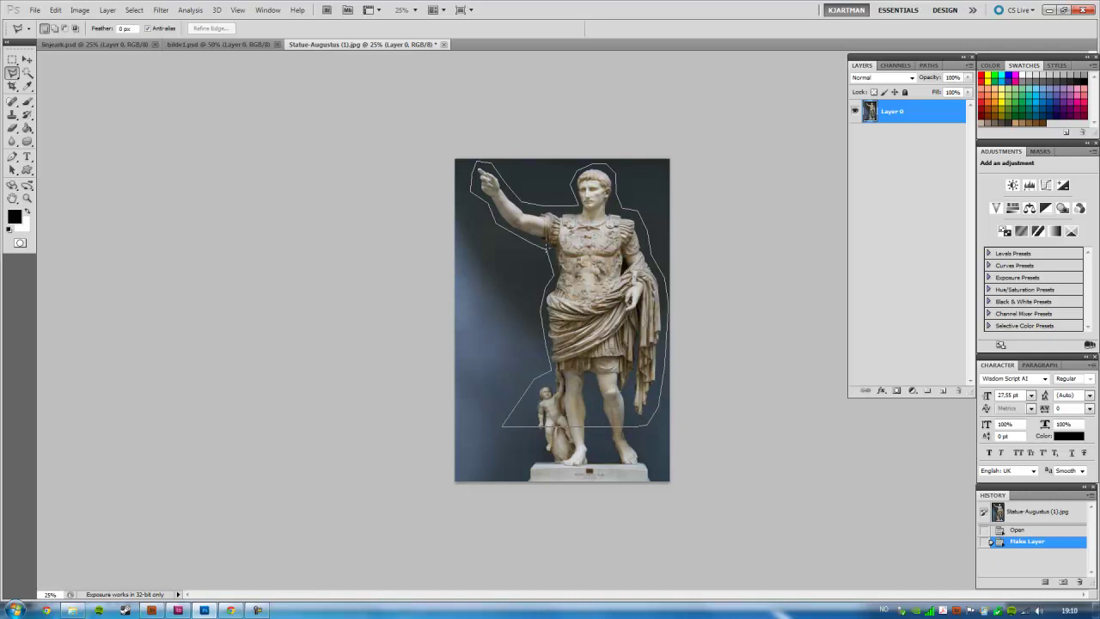
click(547, 247)
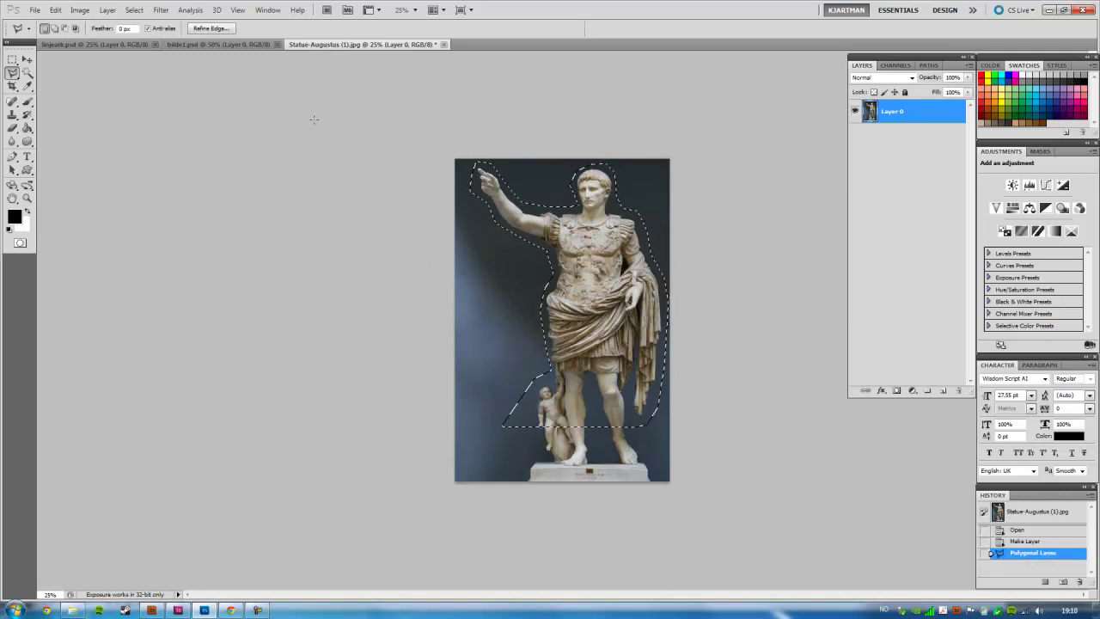
key(Delete)
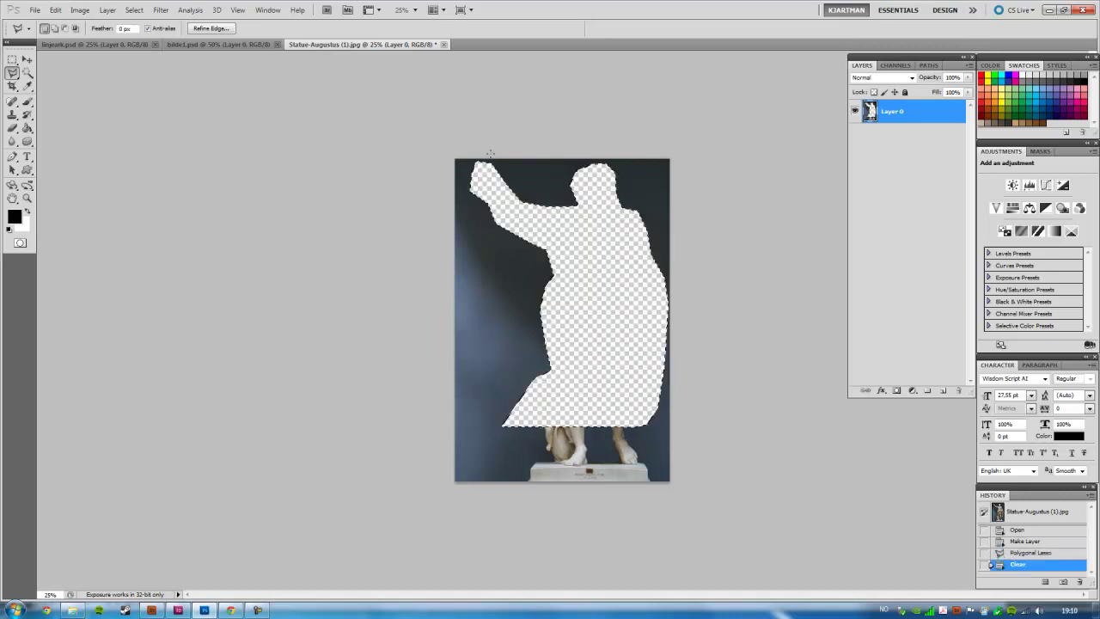
key(ctrl+z)
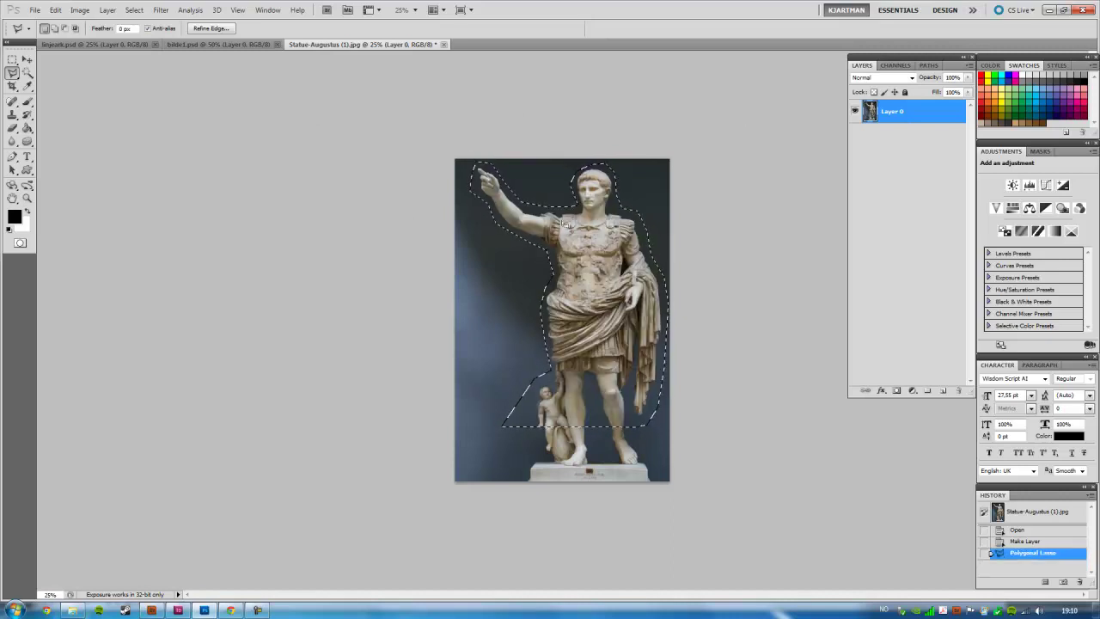
right_click(578, 230)
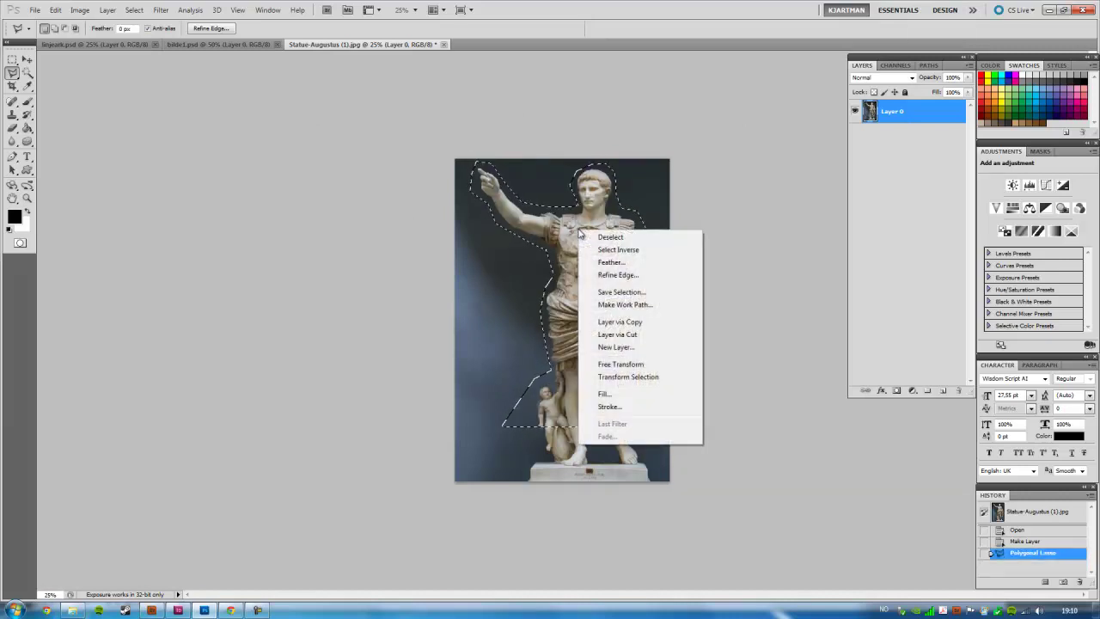
click(636, 250)
key(Delete)
key(ctrl+d)
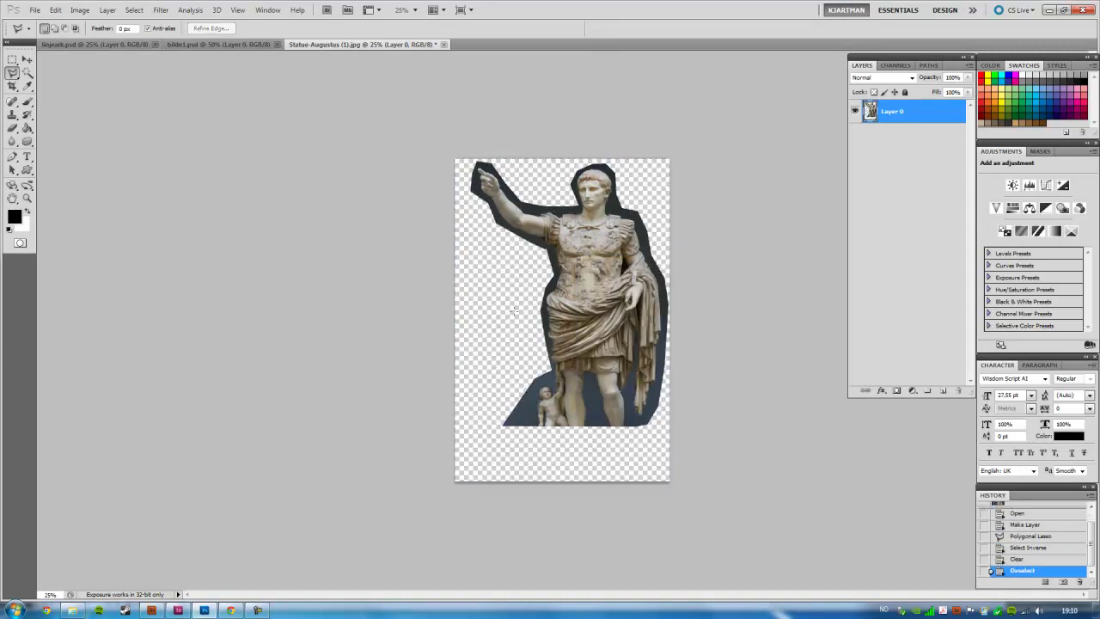
Add a white Stroke positioned Inside to the statue layer.
double_click(910, 121)
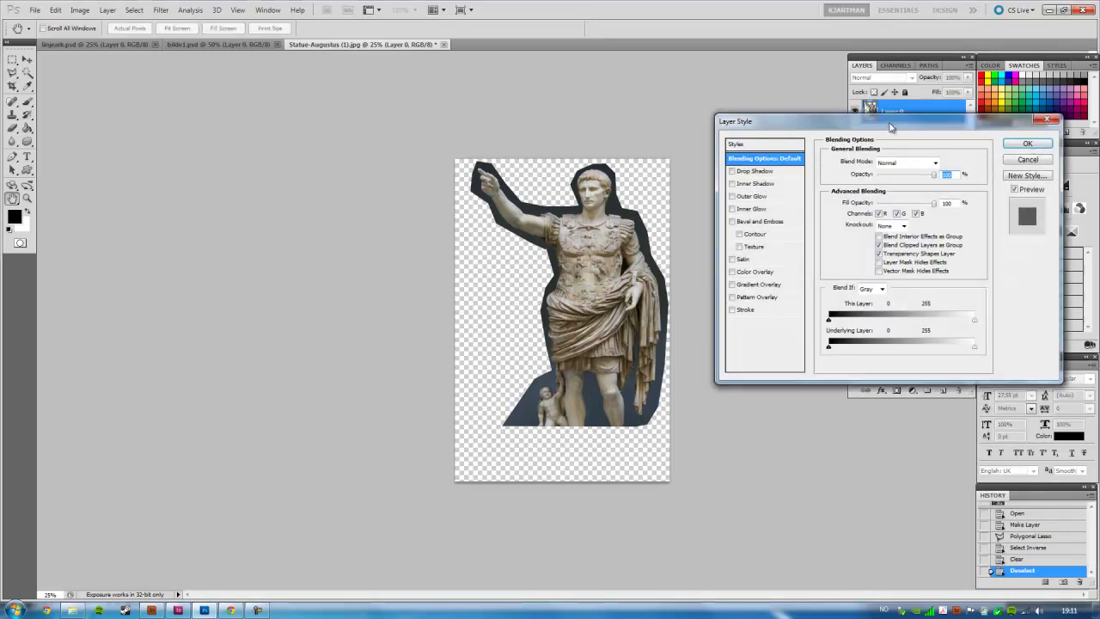
click(733, 309)
click(859, 238)
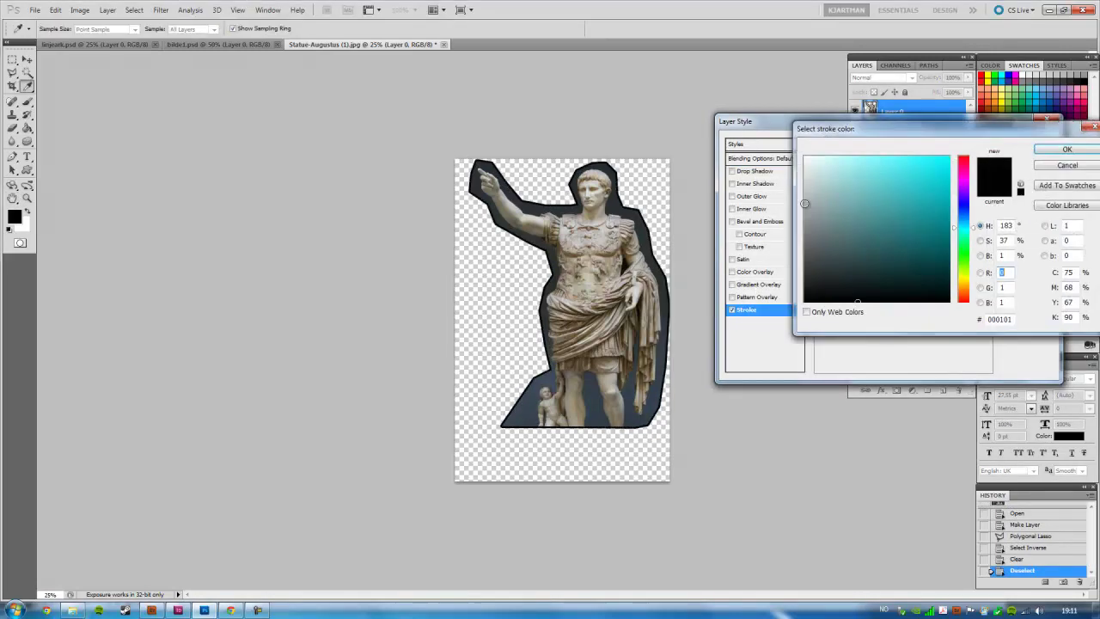
click(805, 204)
click(1065, 150)
click(894, 175)
click(878, 194)
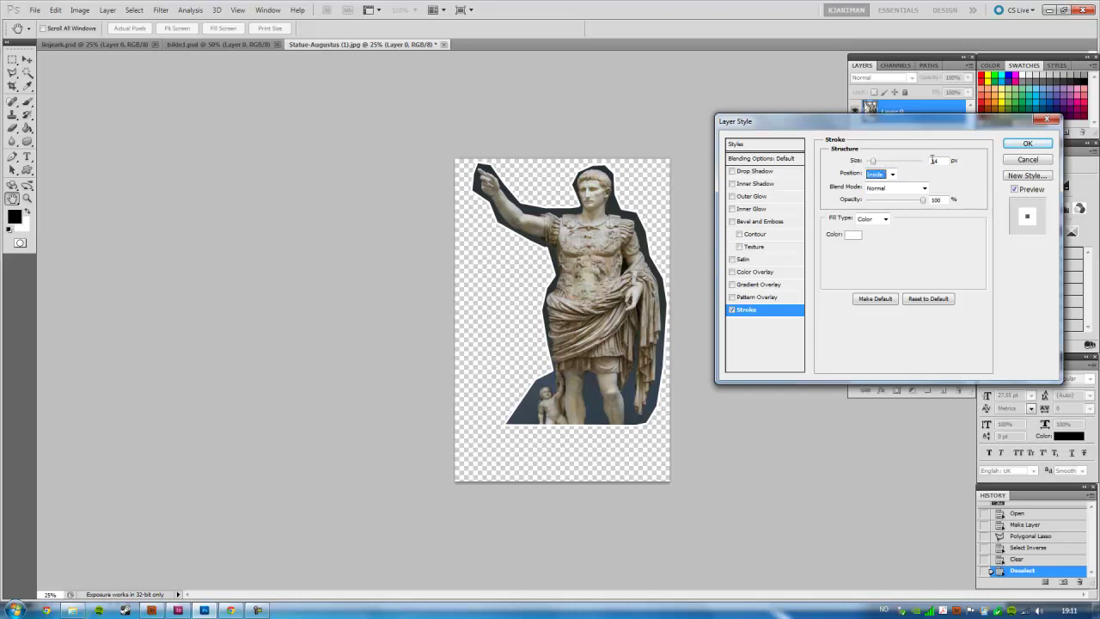
click(1033, 146)
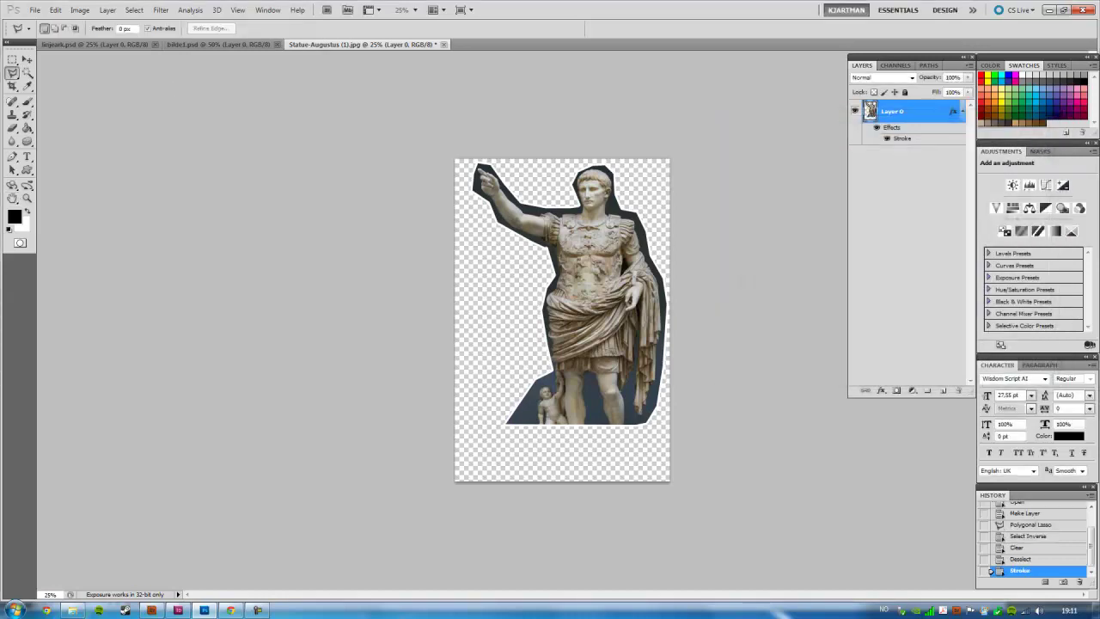
Save the cut-out as a PSD named bakgrunnen, then return to InDesign.
click(35, 9)
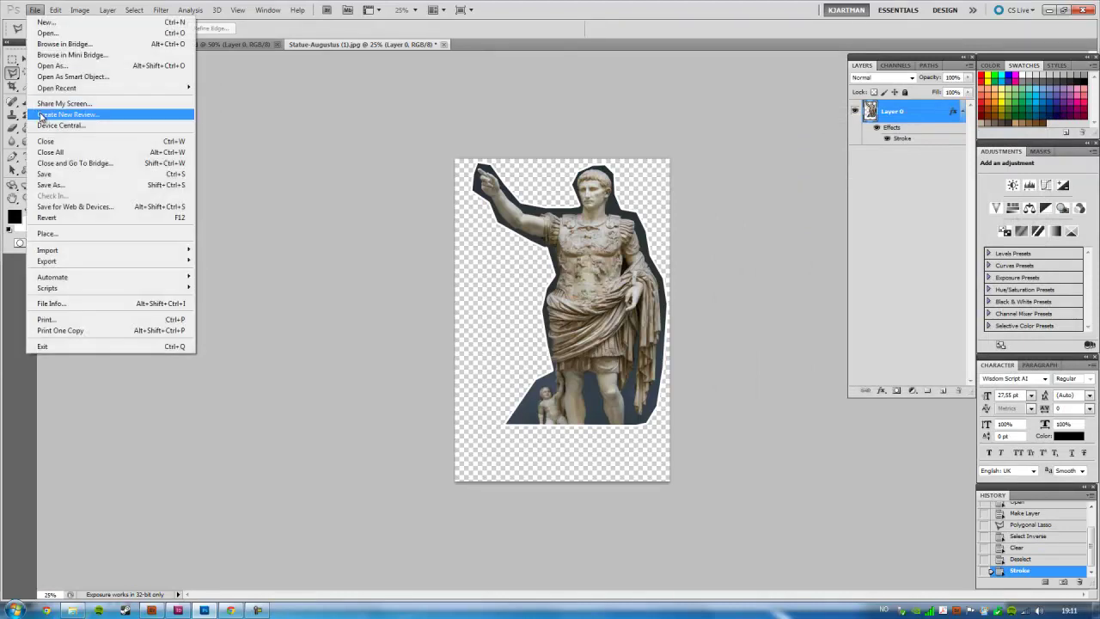
click(71, 177)
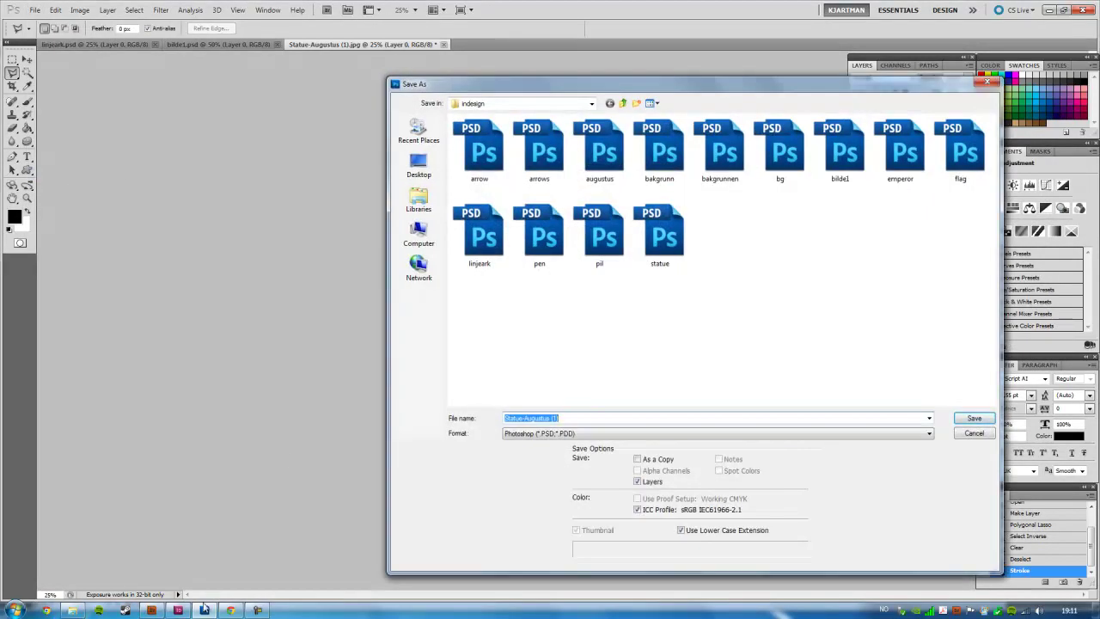
mouse_move(733, 86)
mouse_down()
mouse_move(570, 112)
mouse_move(449, 91)
mouse_up()
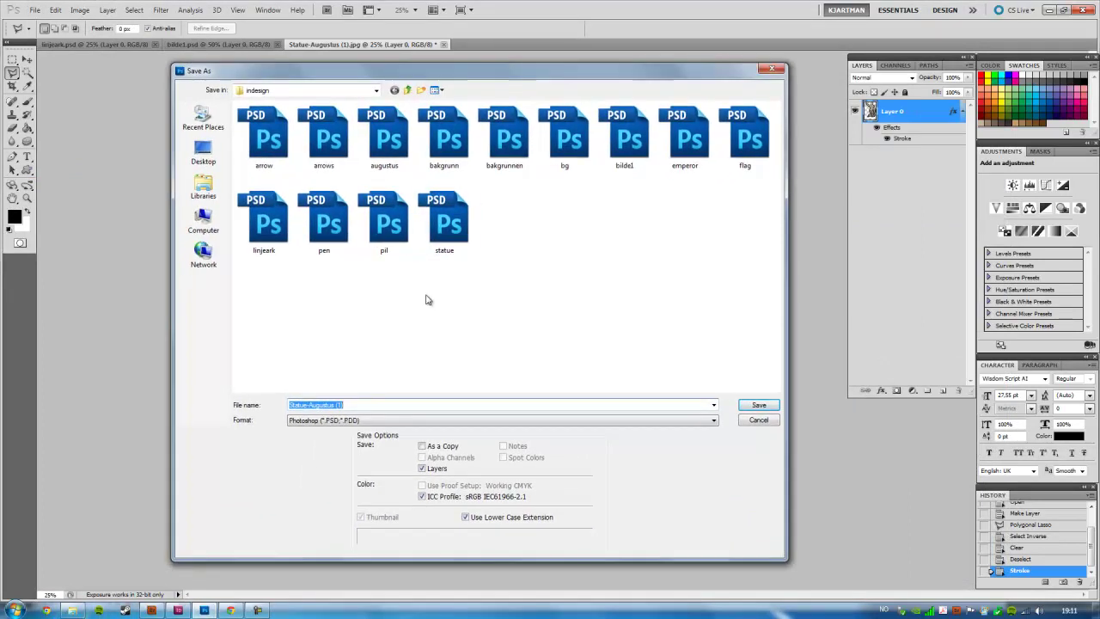
text(bakgrunnen)
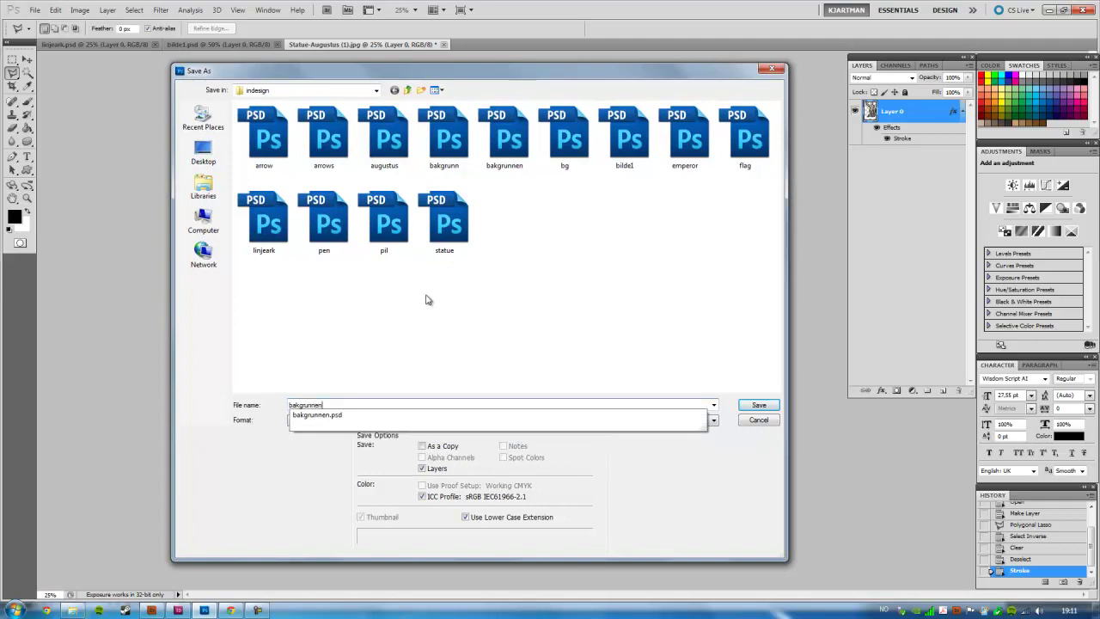
text( l)
key(Return)
key(alt+Tab)
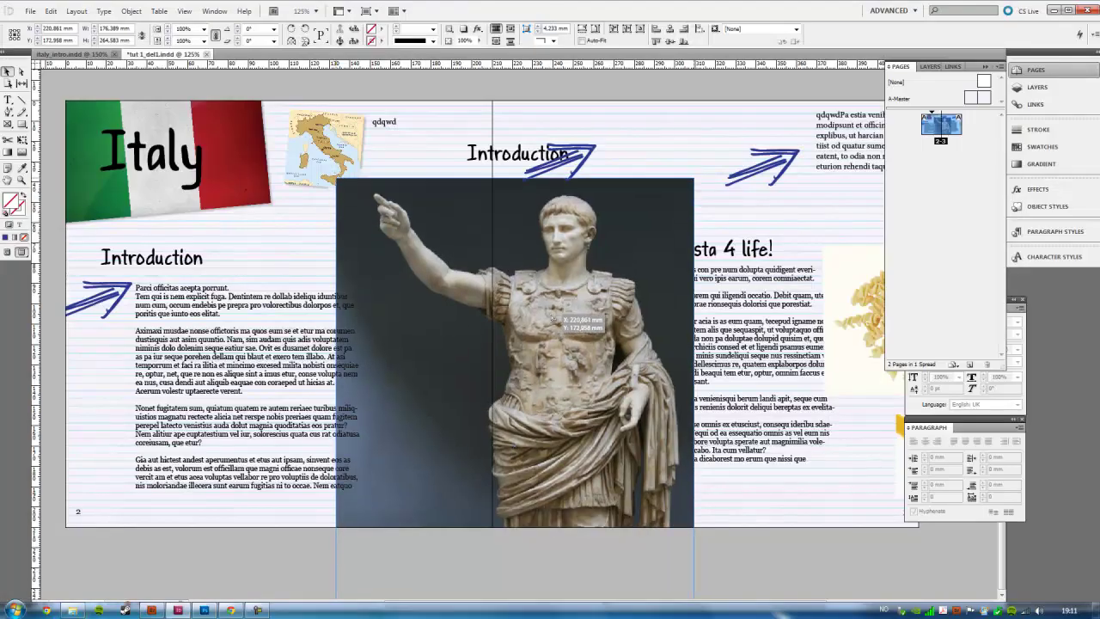
Replace the old statue with the bakgrunnen1 cut-out placed across the spread centre.
key(Delete)
scroll(539, 296, right, 1)
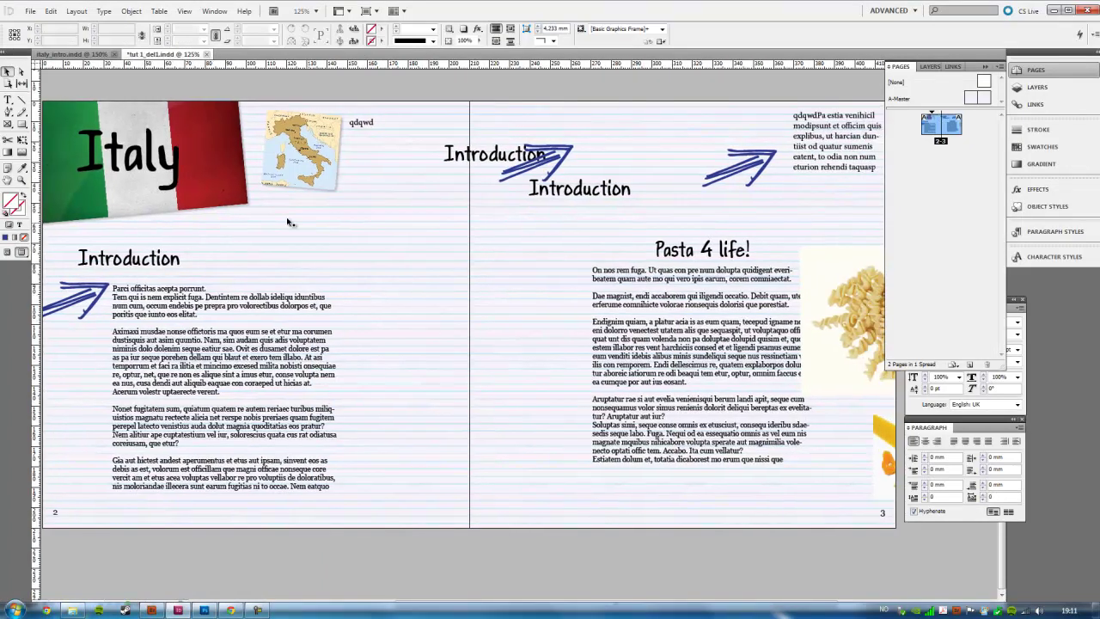
click(31, 10)
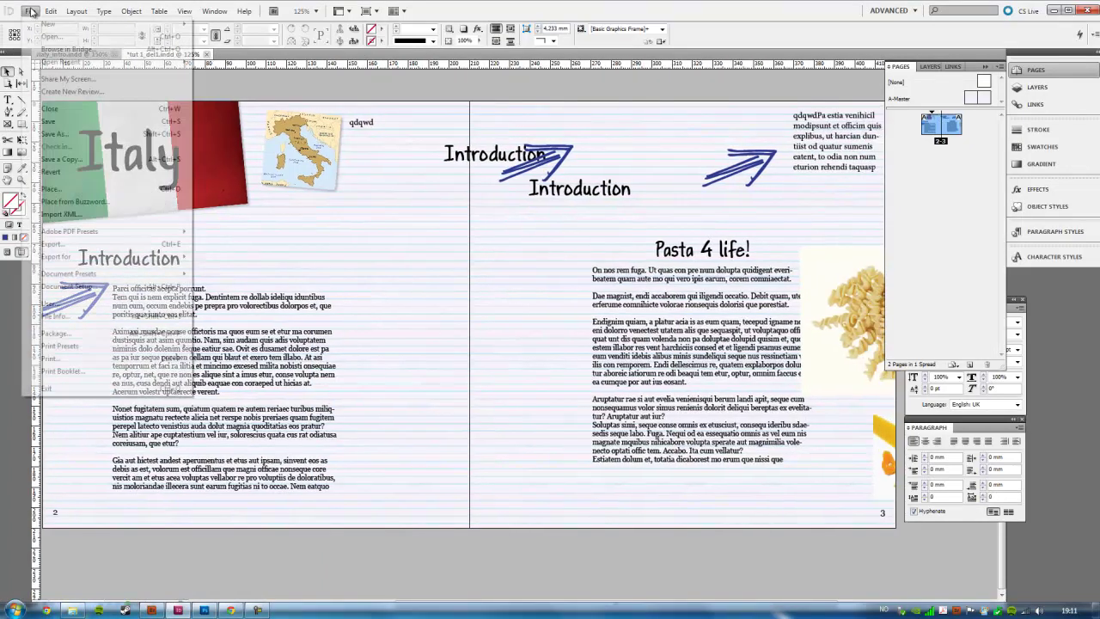
click(82, 200)
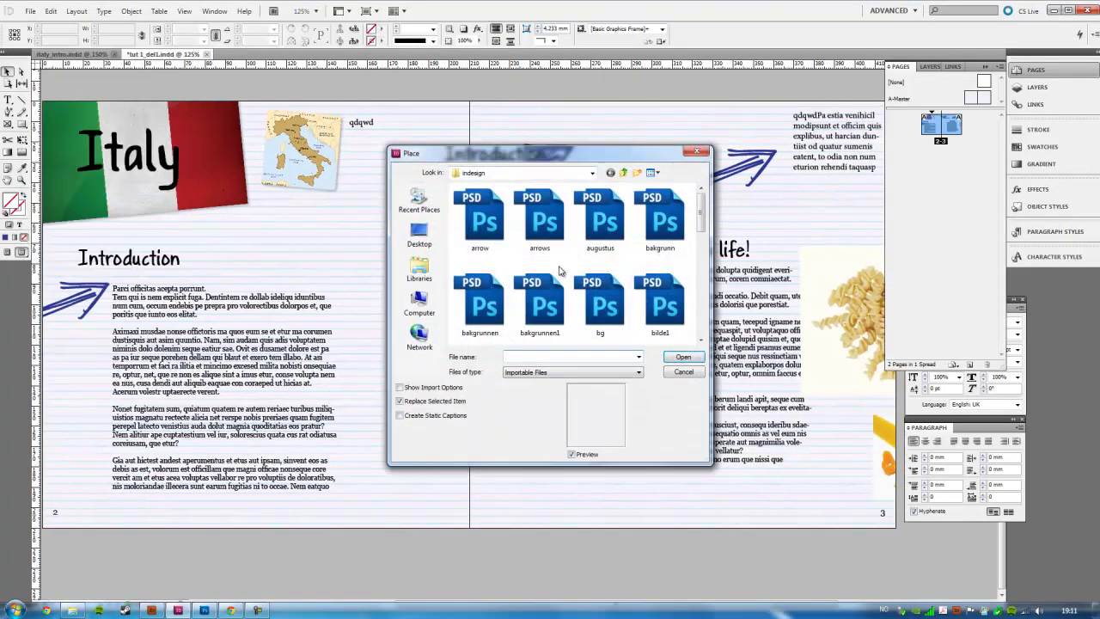
click(545, 297)
click(697, 359)
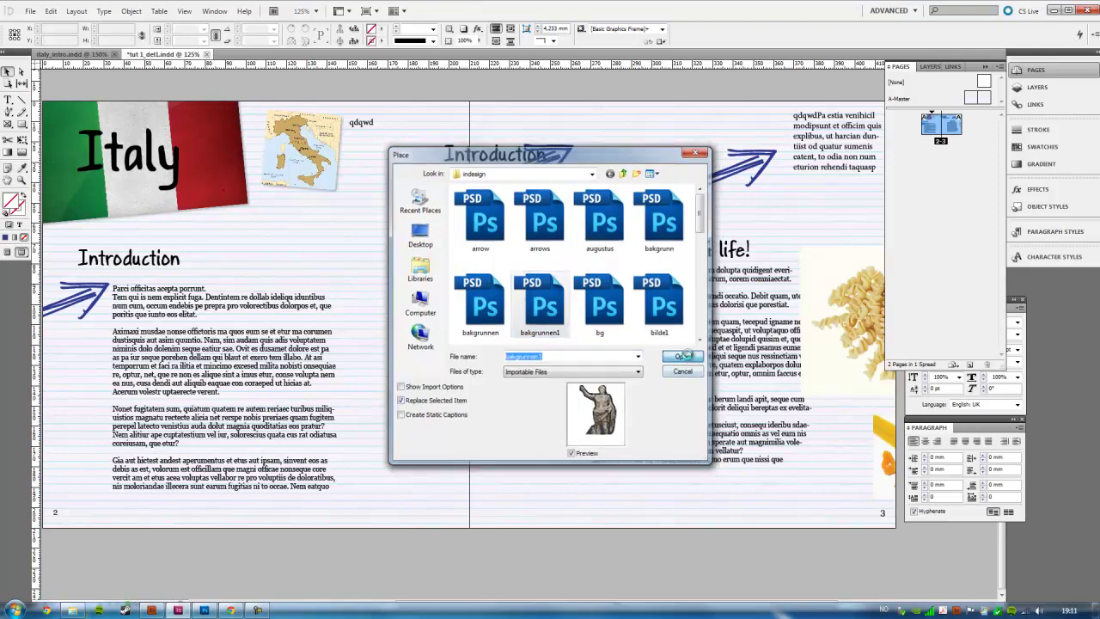
mouse_move(354, 193)
mouse_down()
mouse_move(675, 497)
mouse_move(664, 534)
mouse_up()
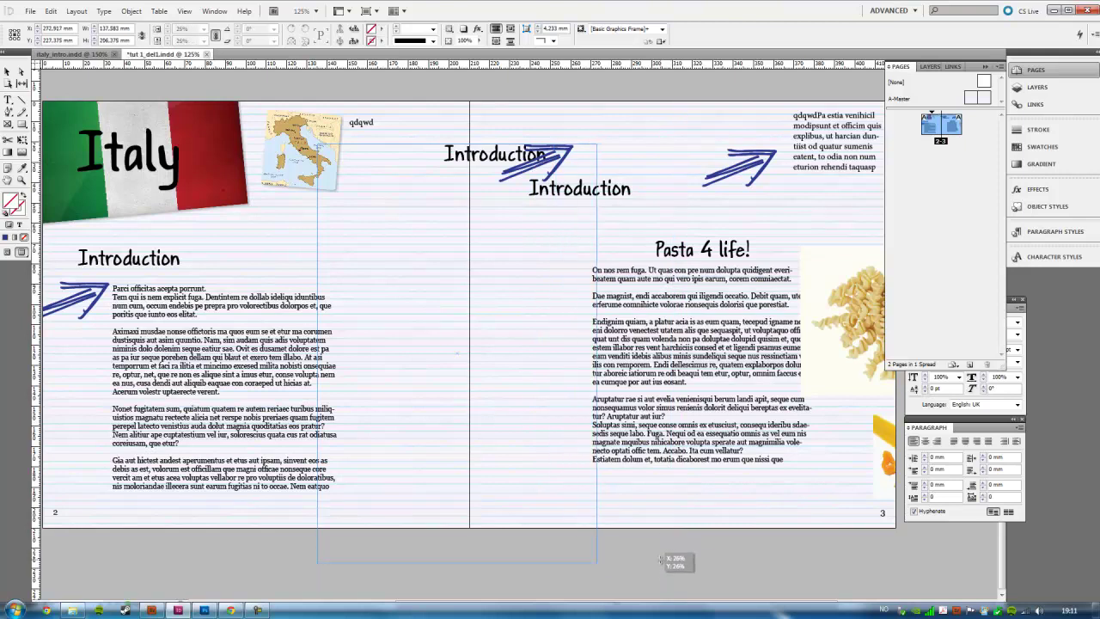
drag(663, 533, 647, 563)
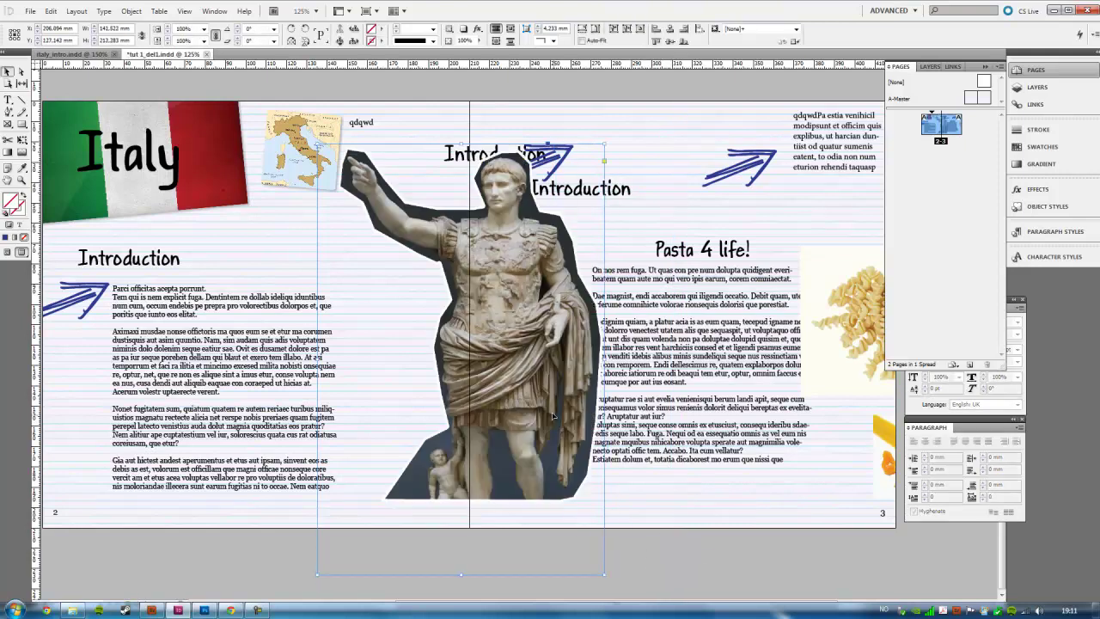
drag(505, 284, 530, 322)
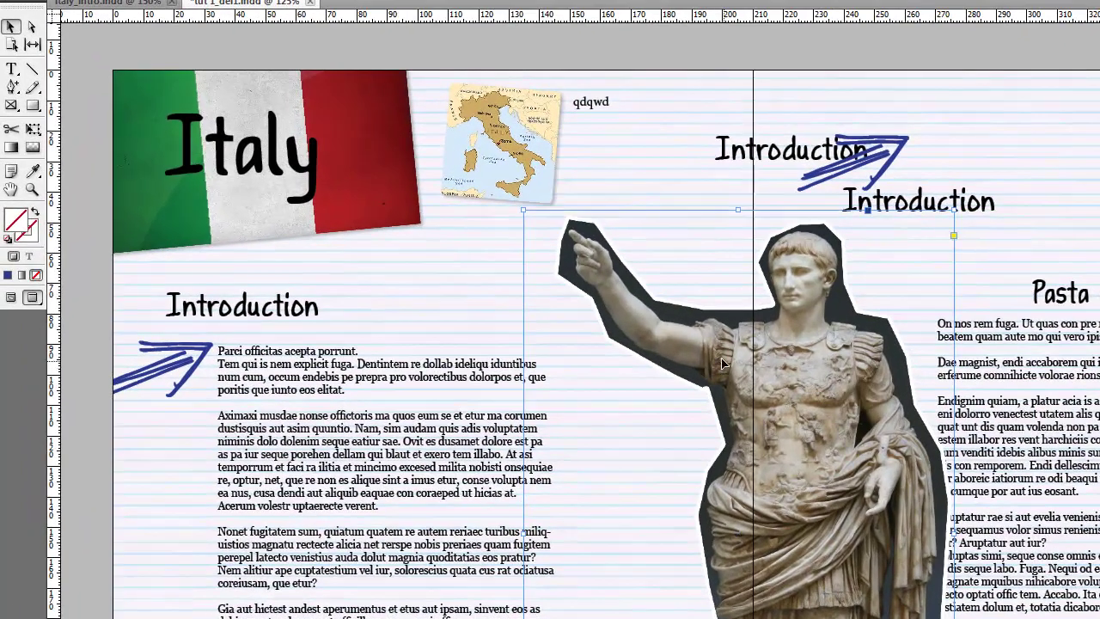
Enlarge the statue up and left toward the map with Free Transform.
click(33, 129)
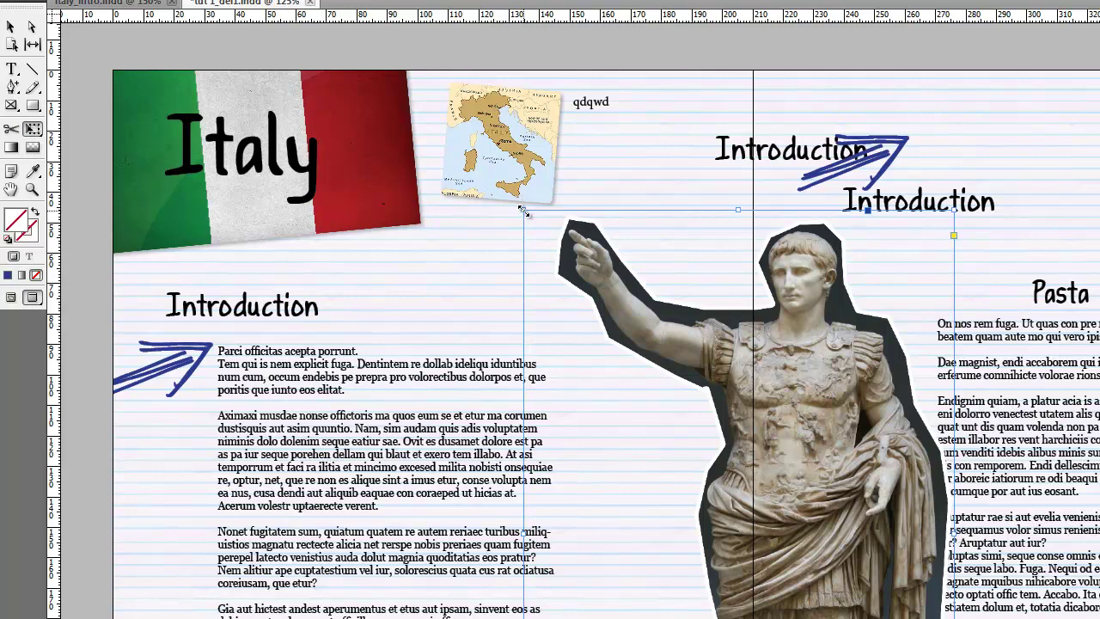
mouse_move(522, 211)
mouse_down()
mouse_move(387, 93)
mouse_move(459, 172)
mouse_up()
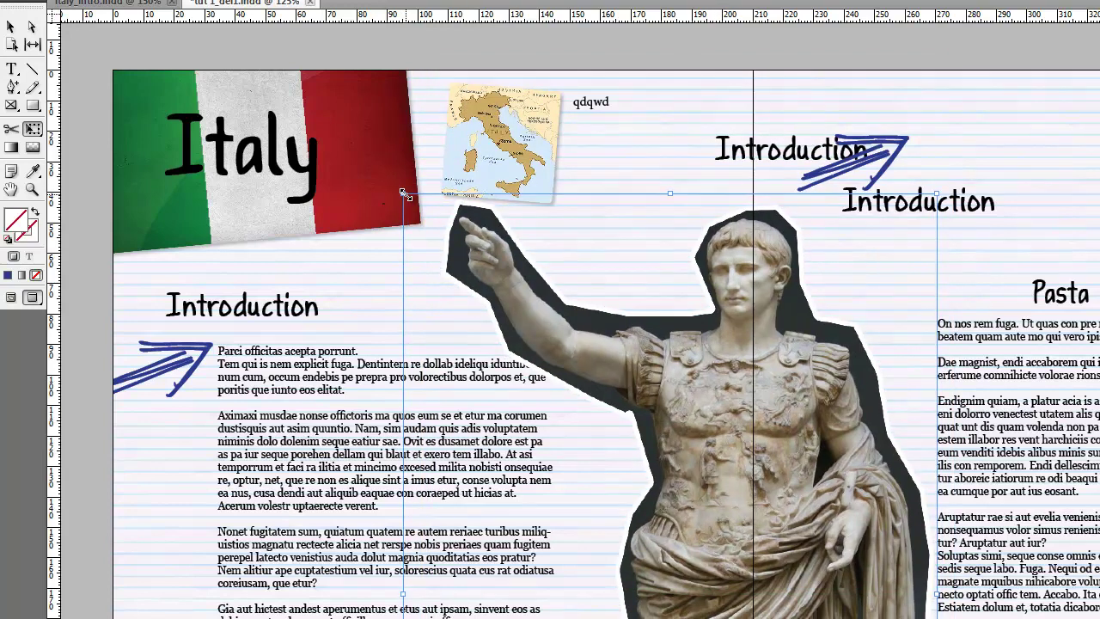
drag(404, 194, 373, 156)
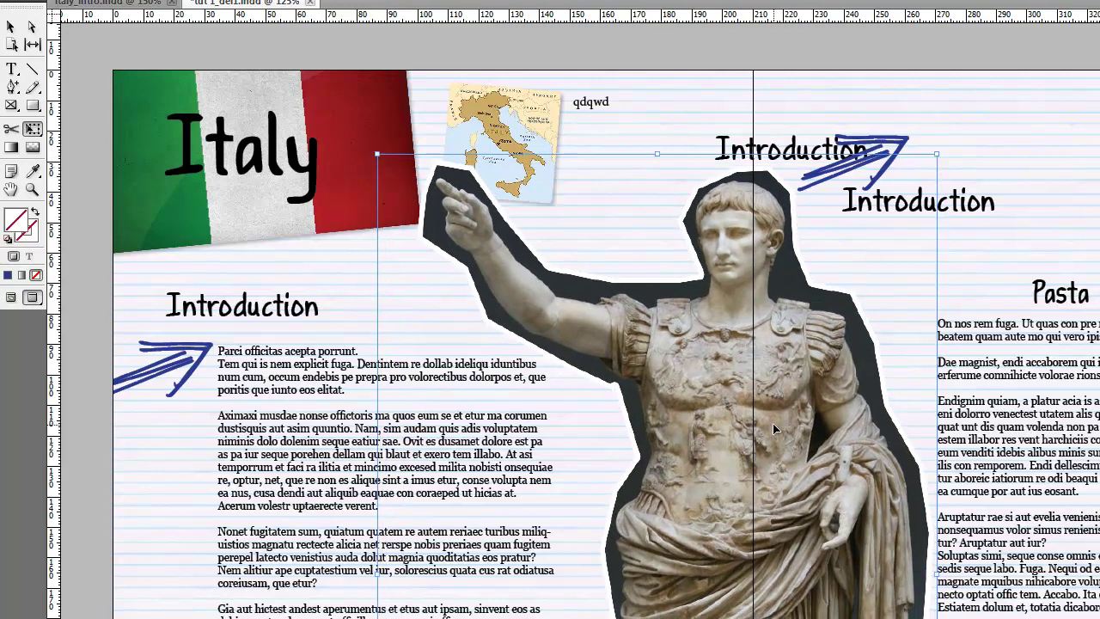
drag(767, 413, 756, 421)
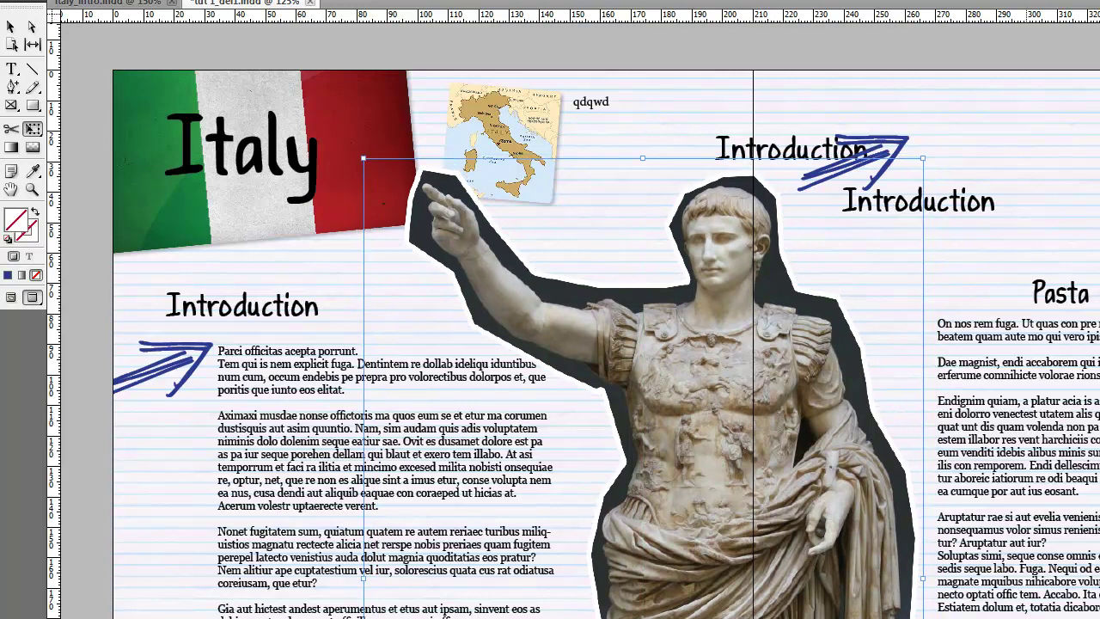
Slightly rotate the Italy map image.
key(v)
click(519, 137)
key(e)
drag(448, 199, 452, 183)
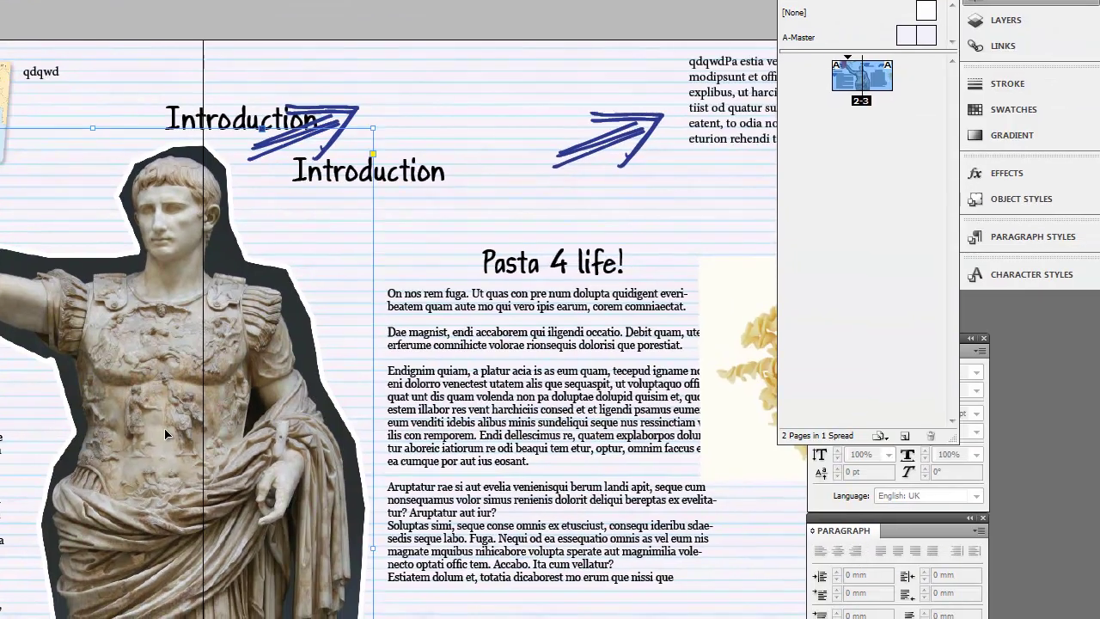
Add a drop shadow to the Augustus statue: 30% opacity, 1 mm distance, 1 mm size.
right_click(139, 443)
mouse_move(185, 221)
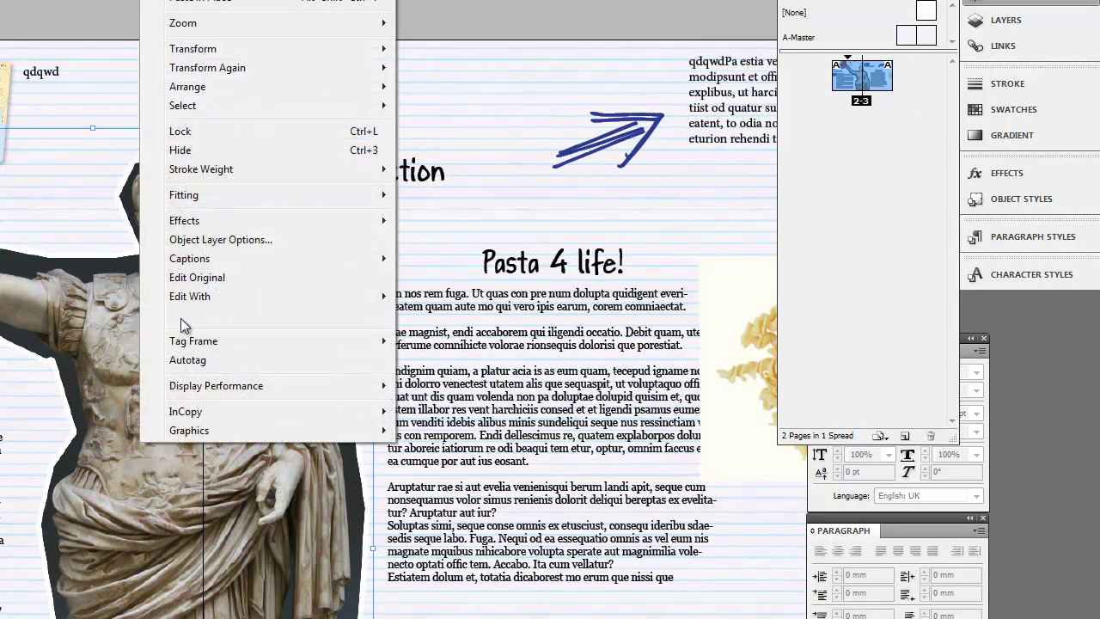
click(451, 246)
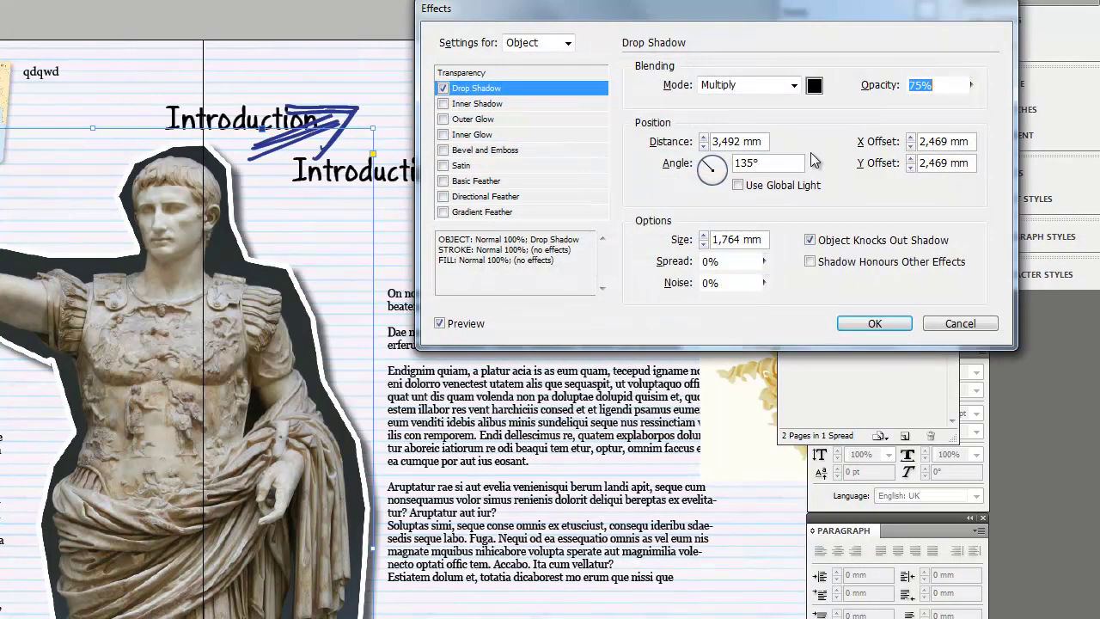
text(30)
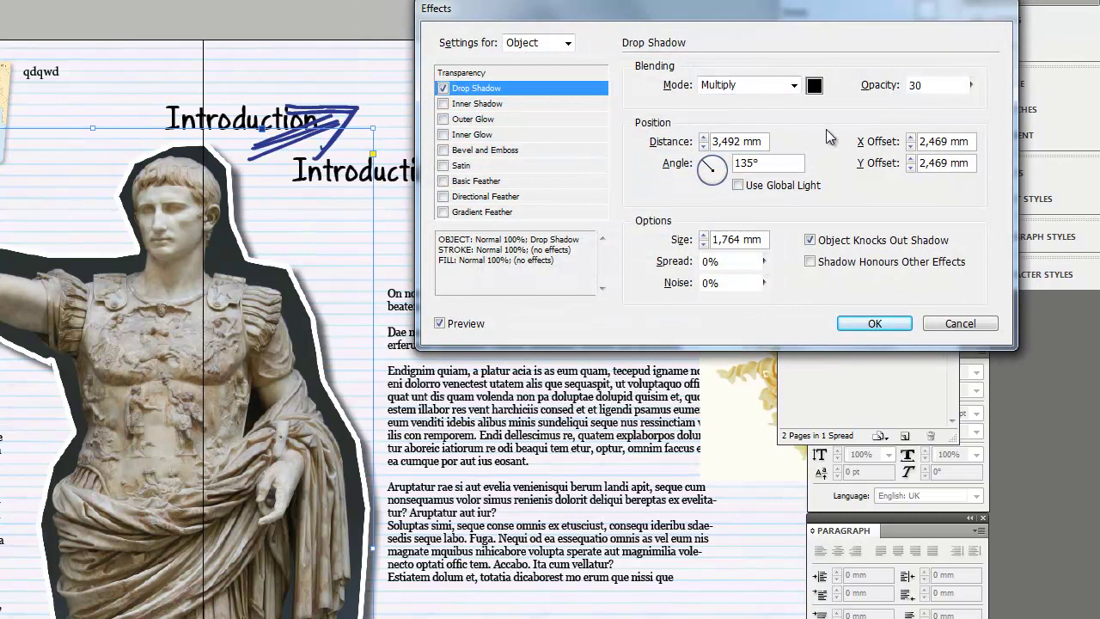
click(703, 143)
click(704, 145)
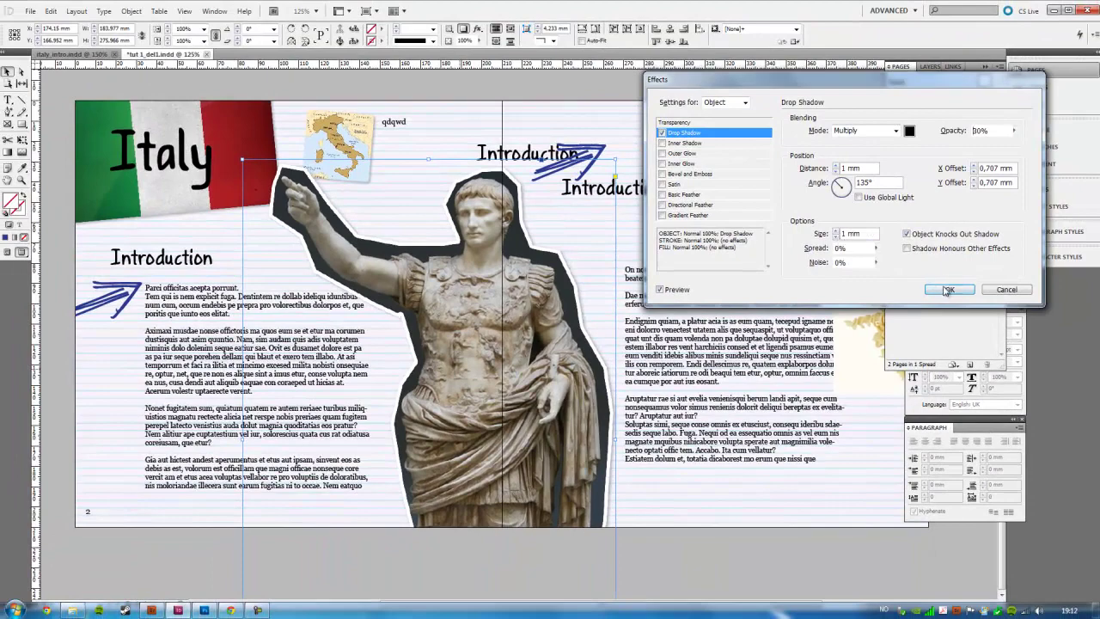
click(949, 289)
click(696, 550)
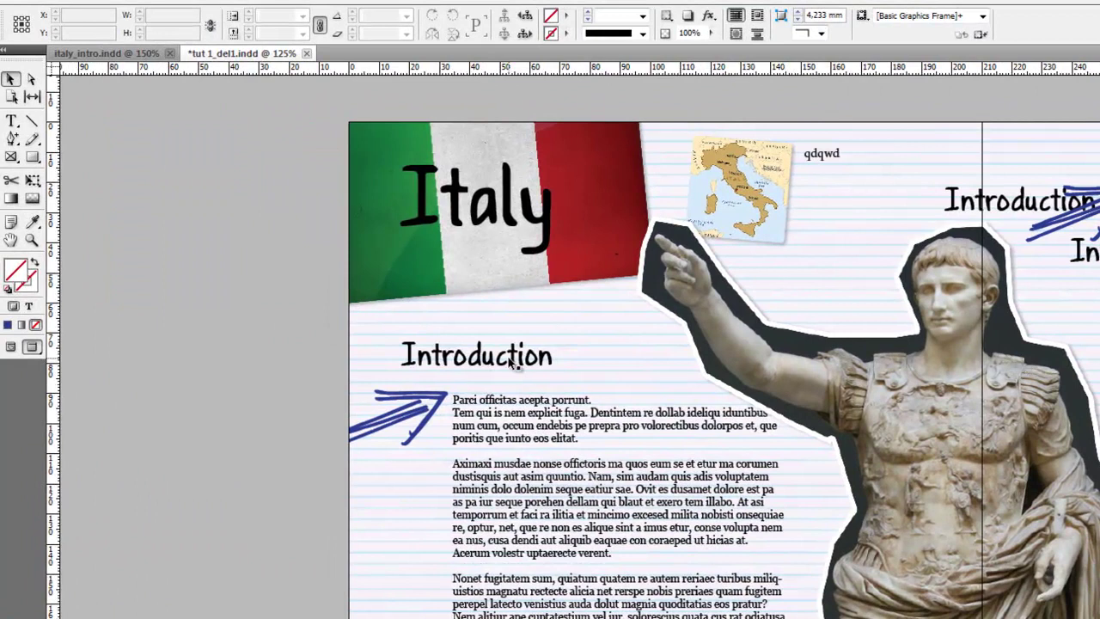
Lower the Introduction heading, then shrink the blue arrow and rotate it -94° to point down at it.
drag(507, 364, 508, 376)
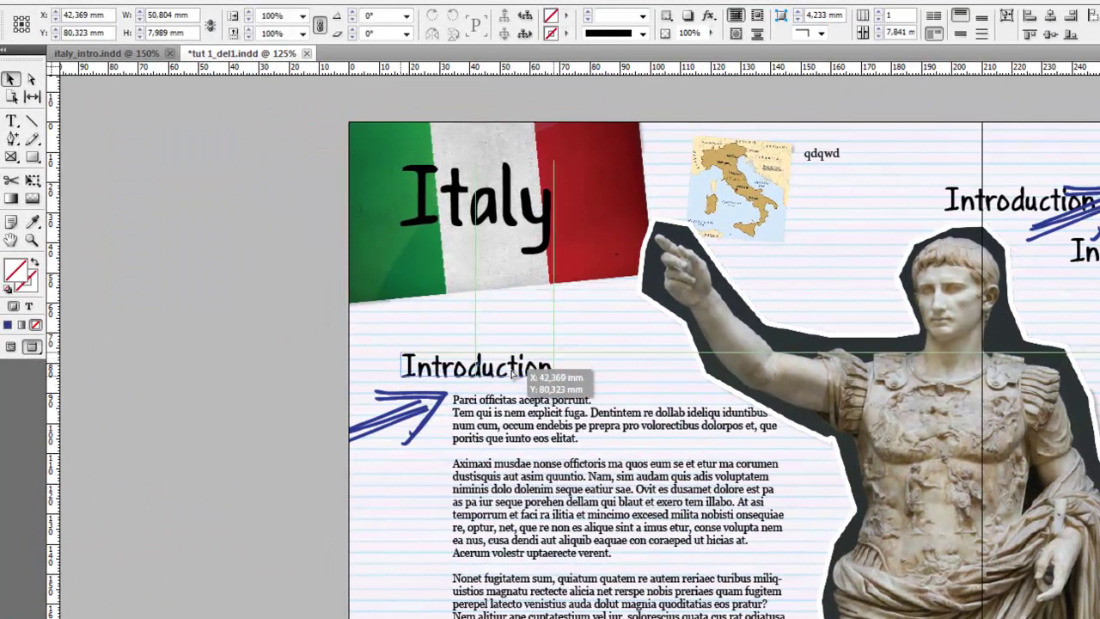
mouse_move(421, 409)
mouse_down()
mouse_move(477, 351)
mouse_move(557, 302)
mouse_up()
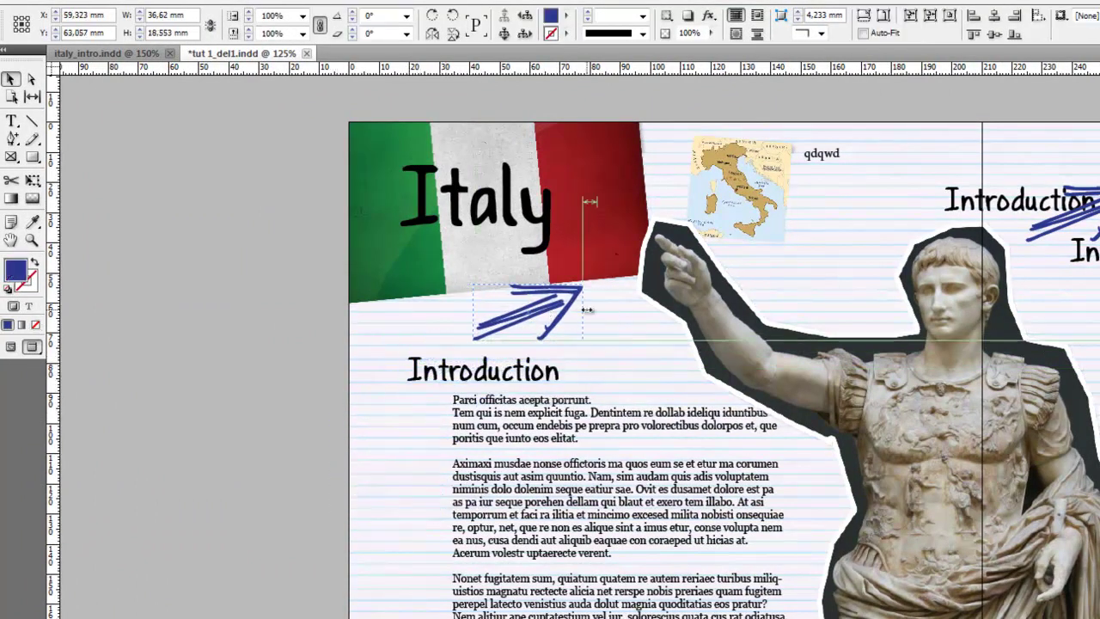
drag(582, 340, 547, 321)
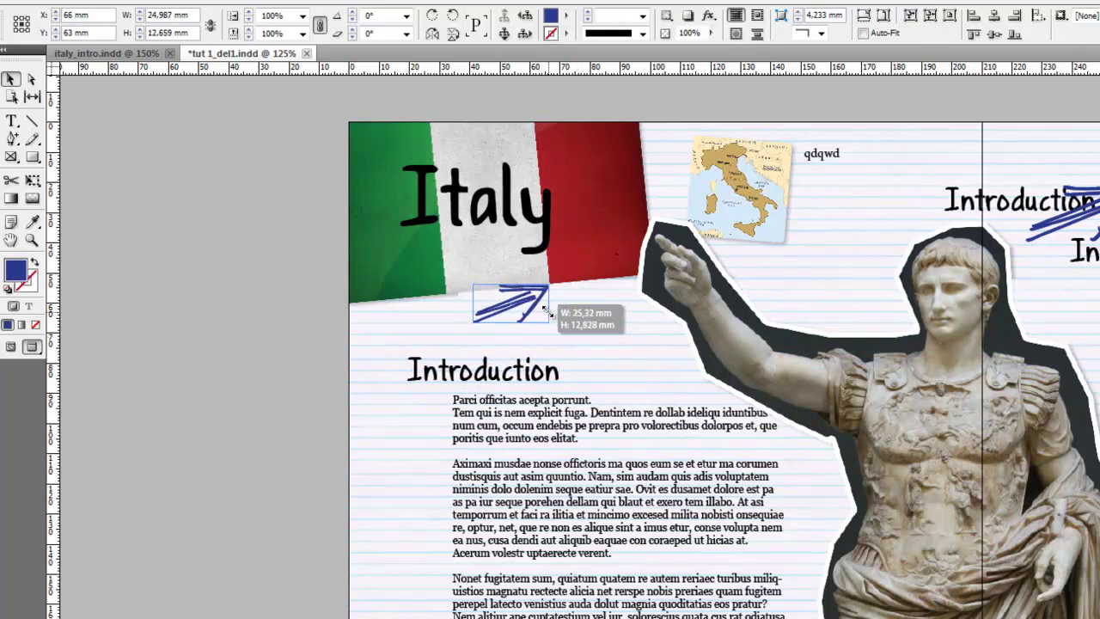
mouse_move(552, 286)
mouse_down()
mouse_move(519, 359)
mouse_move(526, 320)
mouse_move(536, 361)
mouse_up()
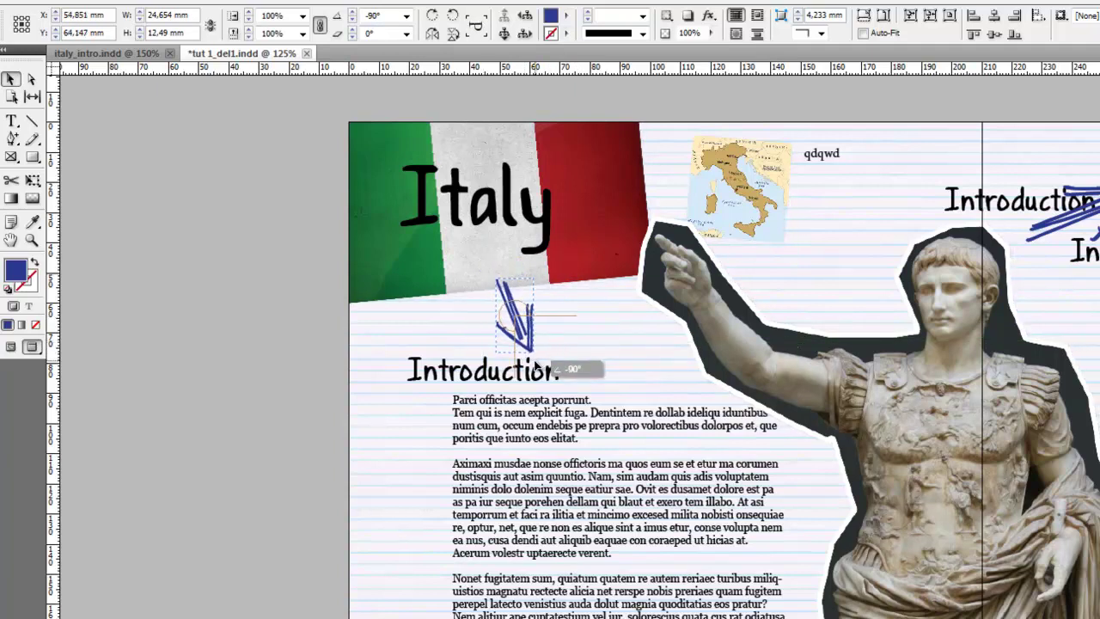
drag(521, 324, 523, 323)
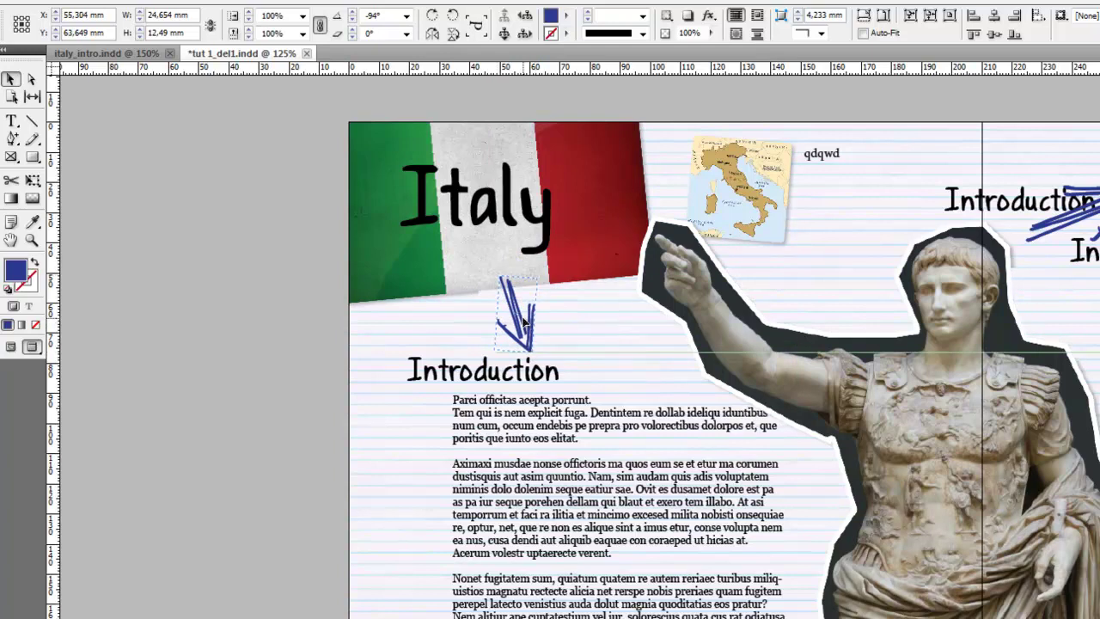
click(107, 54)
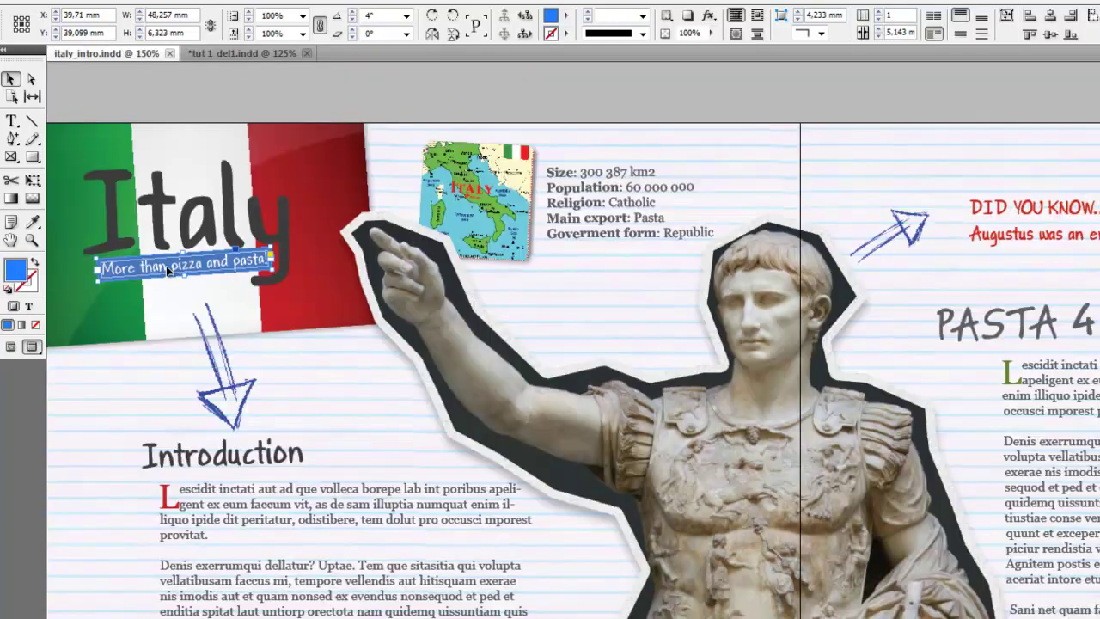
In tut 1_del1.indd, create a text frame reading 'More than pasta and pizza'.
click(215, 54)
click(11, 120)
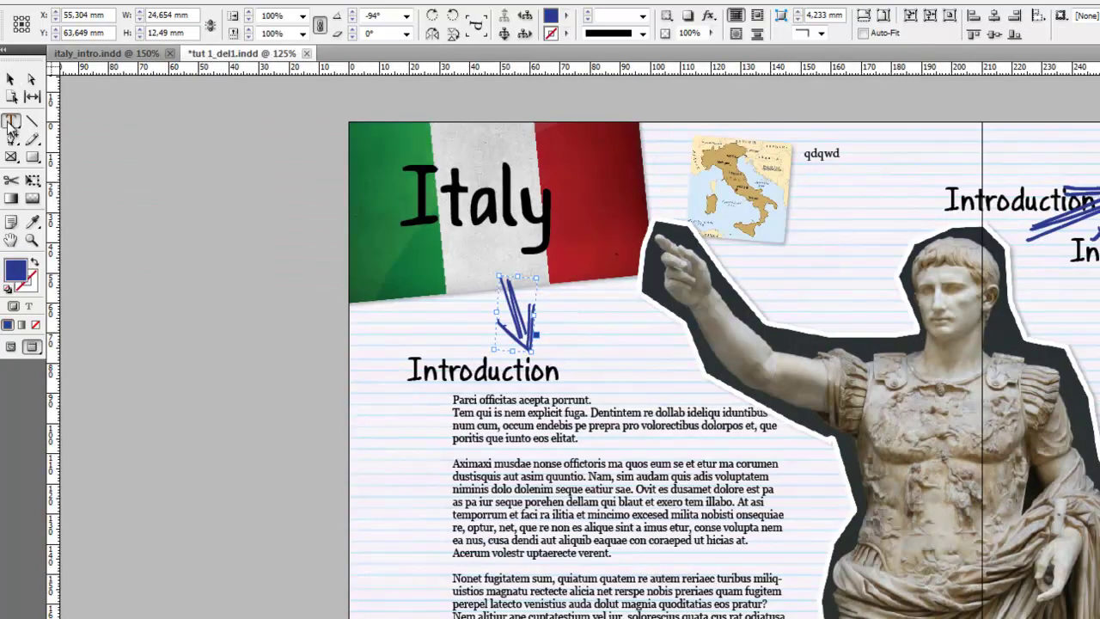
drag(397, 540, 608, 567)
text(More than pasta and)
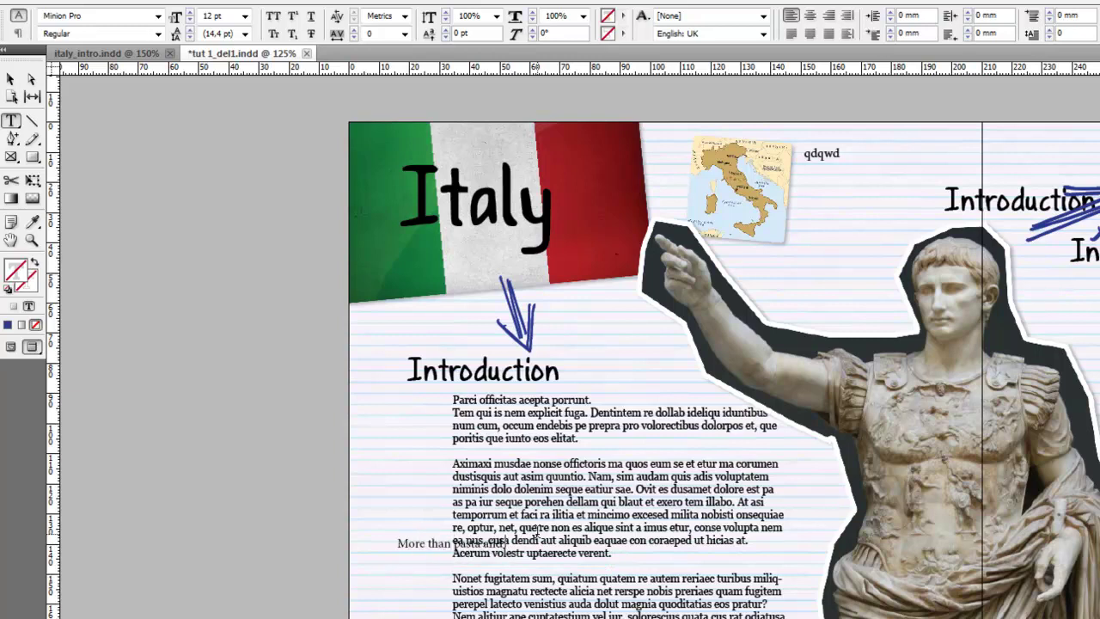
text( pizza)
key(ctrl+a)
Move the subtitle frame onto the flag, fit it to its text, and place it under Italy.
click(11, 79)
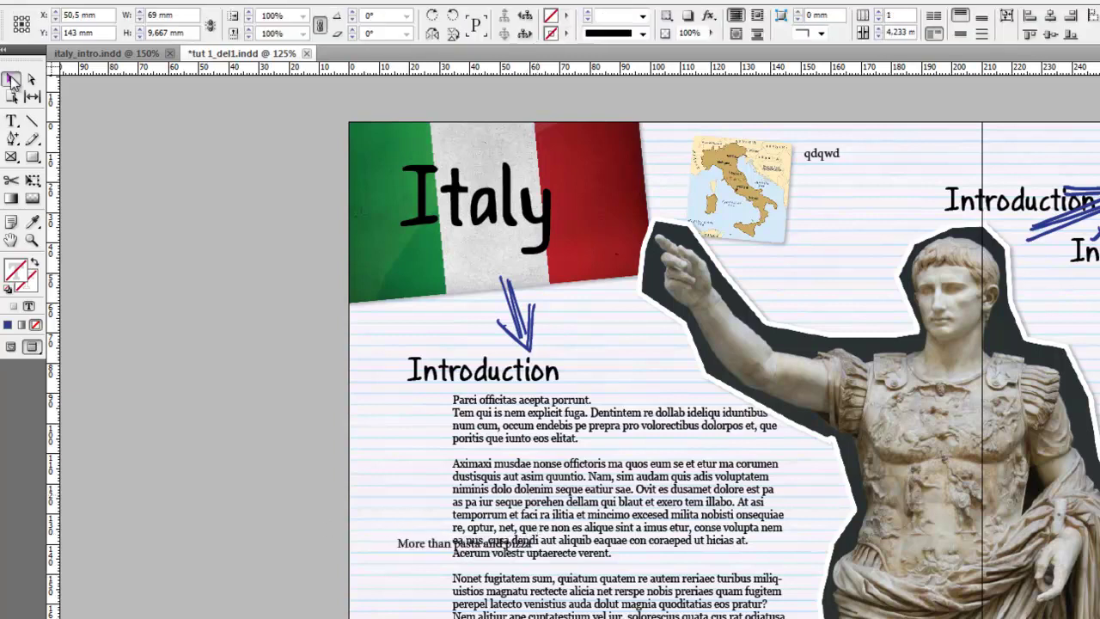
drag(418, 549, 410, 247)
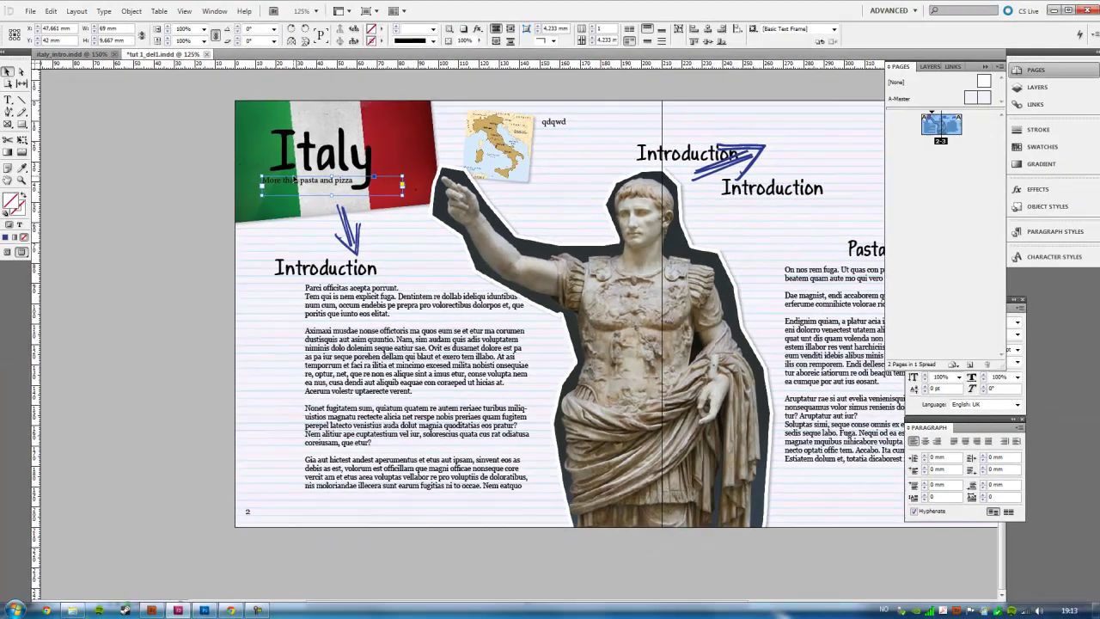
right_click(330, 184)
mouse_move(360, 414)
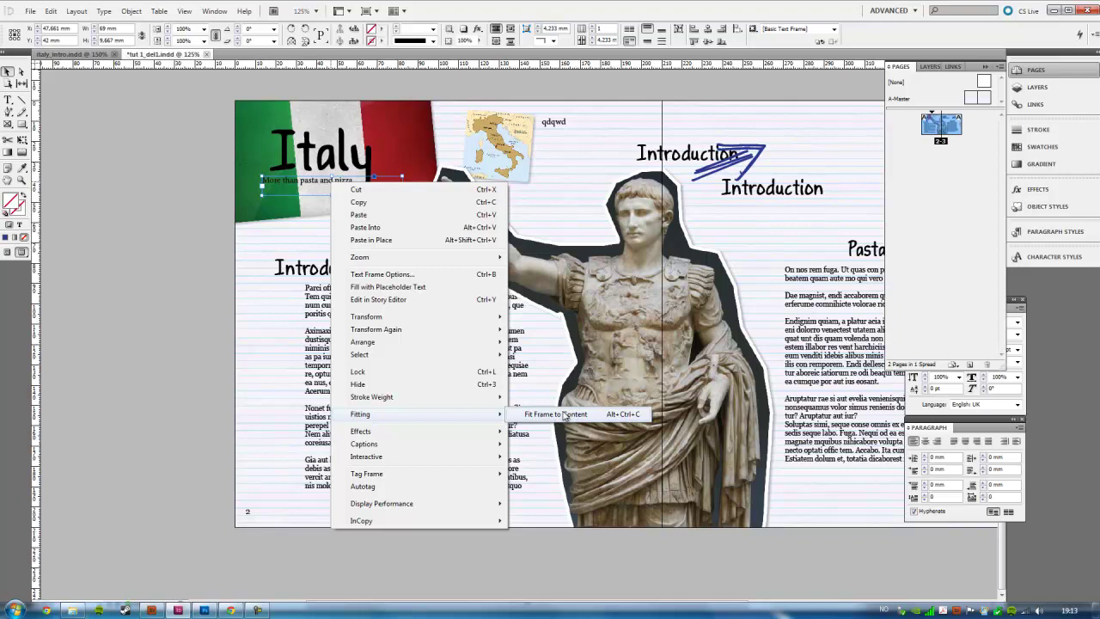
click(289, 182)
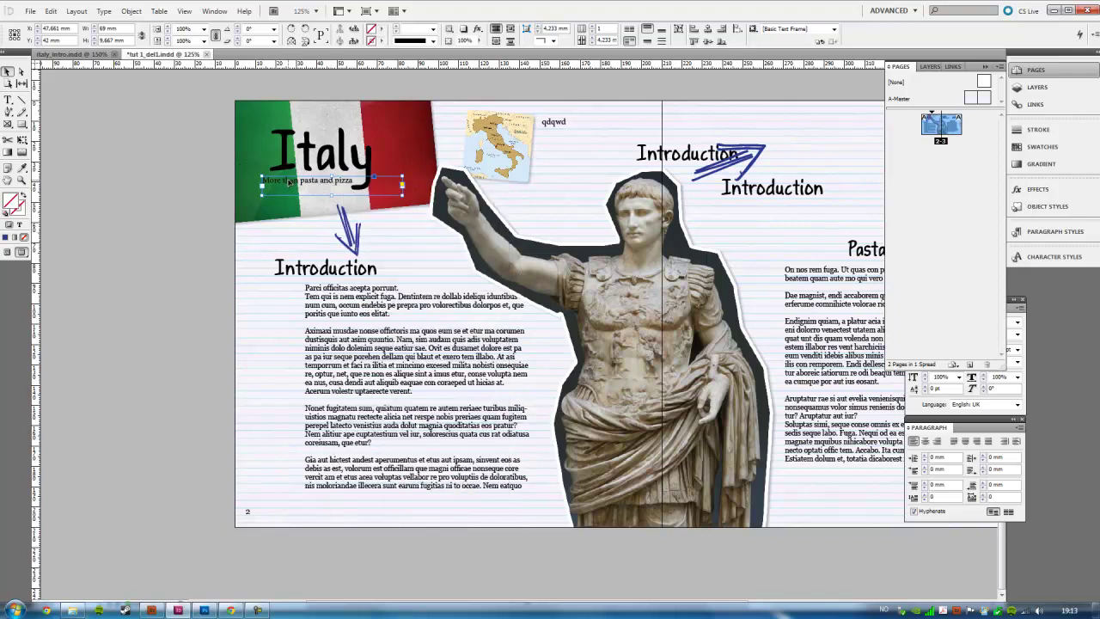
key(ctrl+alt+c)
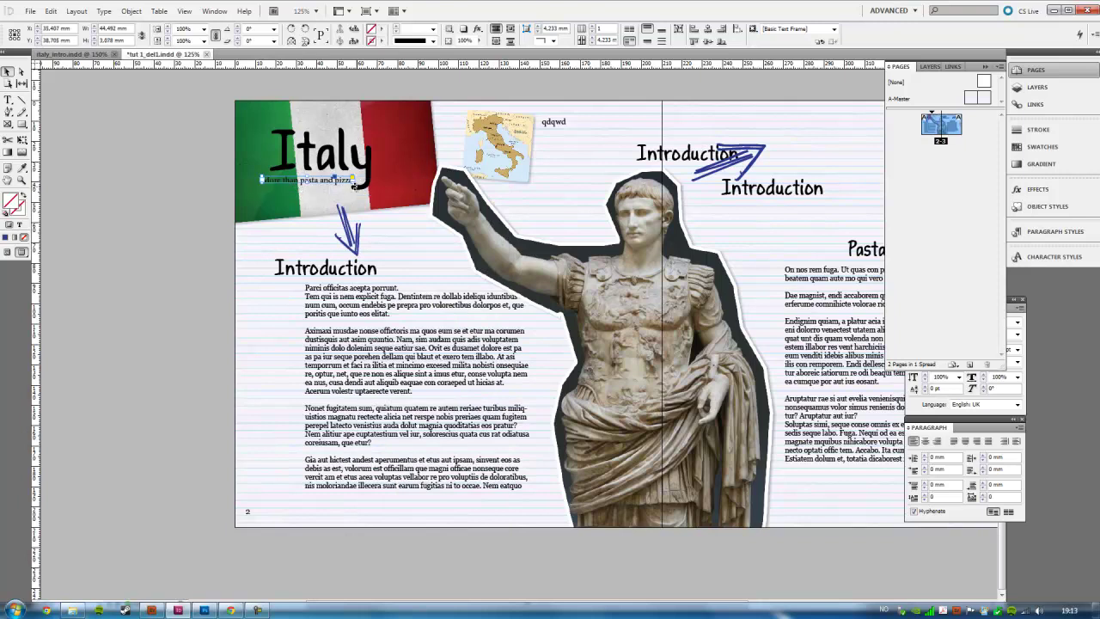
drag(318, 180, 335, 180)
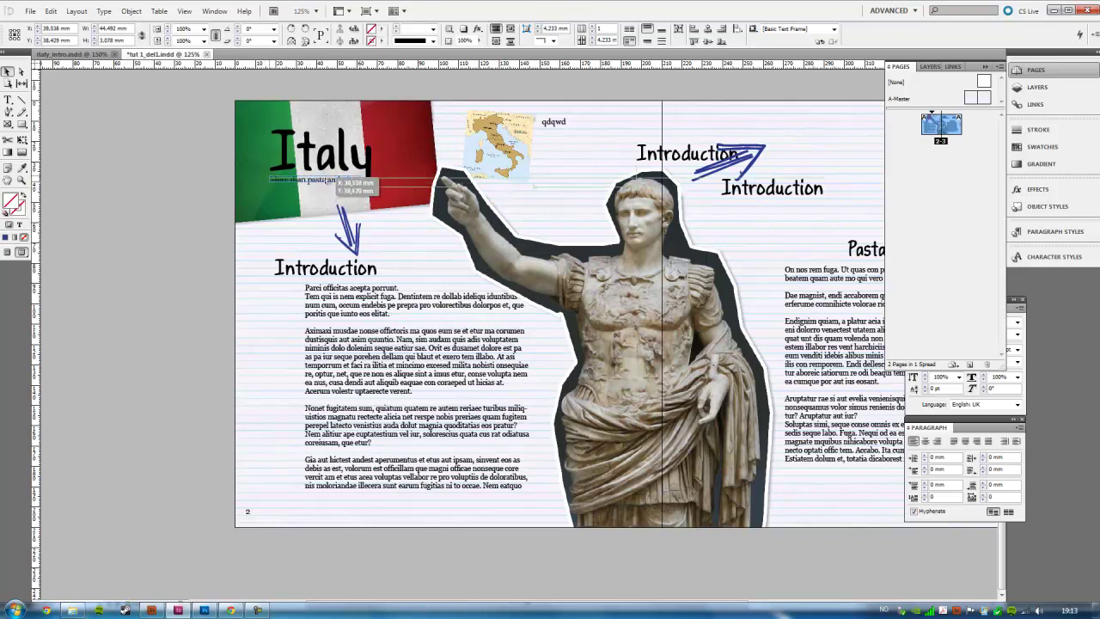
drag(335, 178, 321, 183)
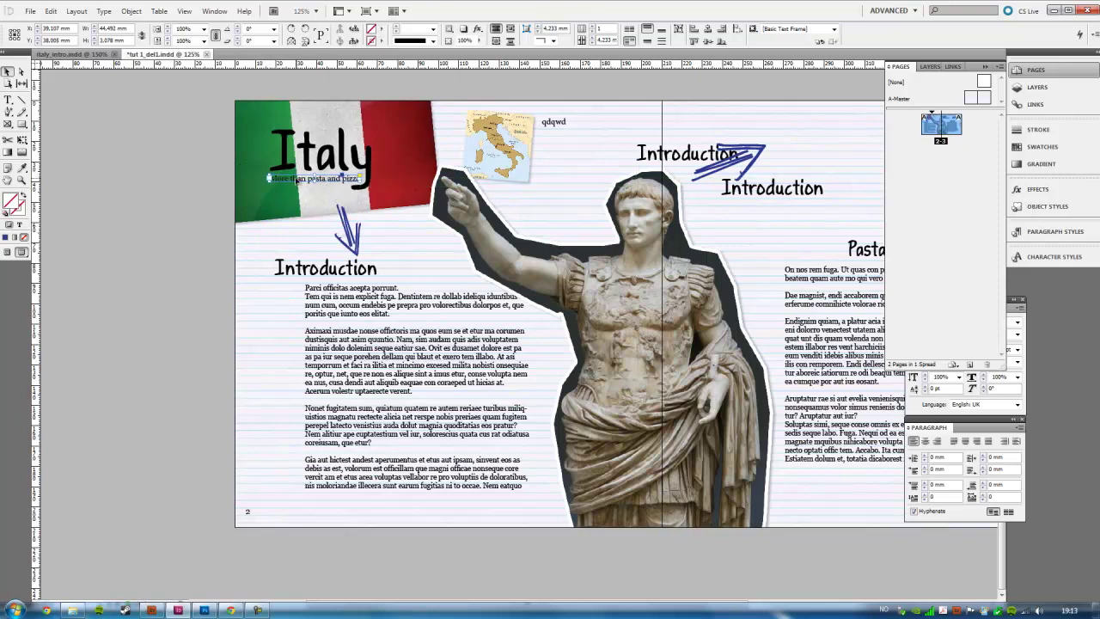
drag(269, 182, 250, 208)
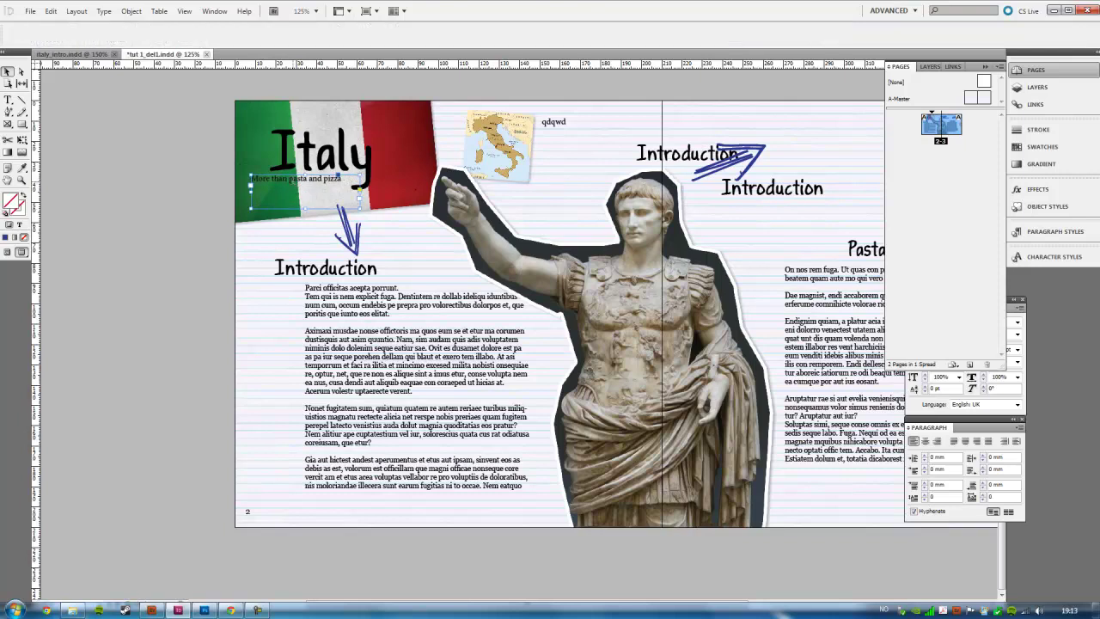
Set the subtitle in Gabriola and fit its frame to about 37.1 × 2.9 mm under Italy.
double_click(296, 178)
key(ctrl+a)
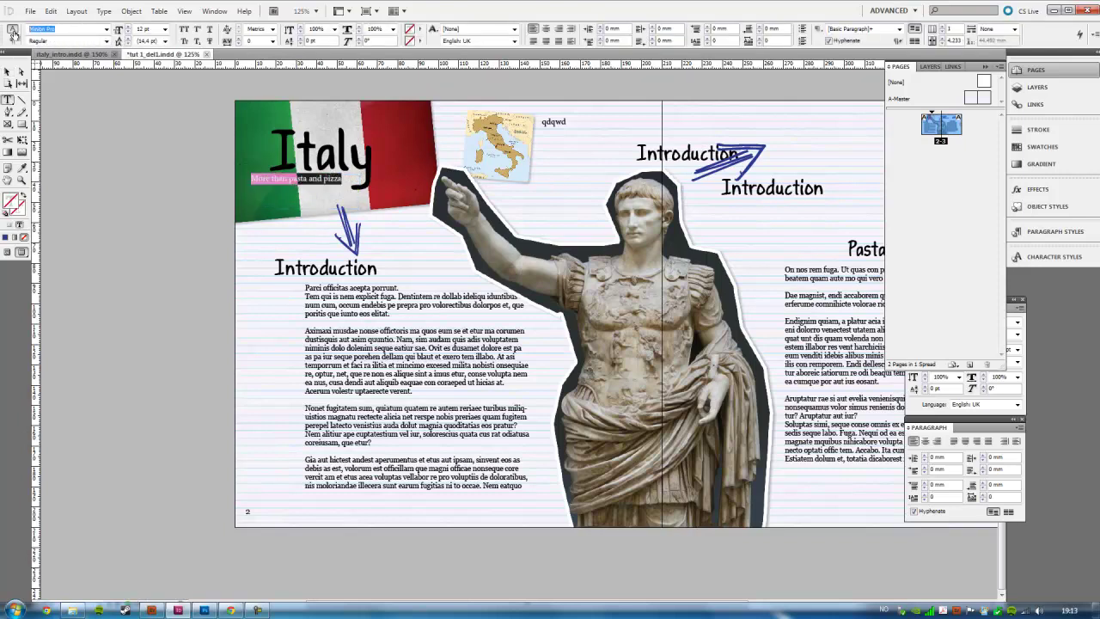
text(Gabriola)
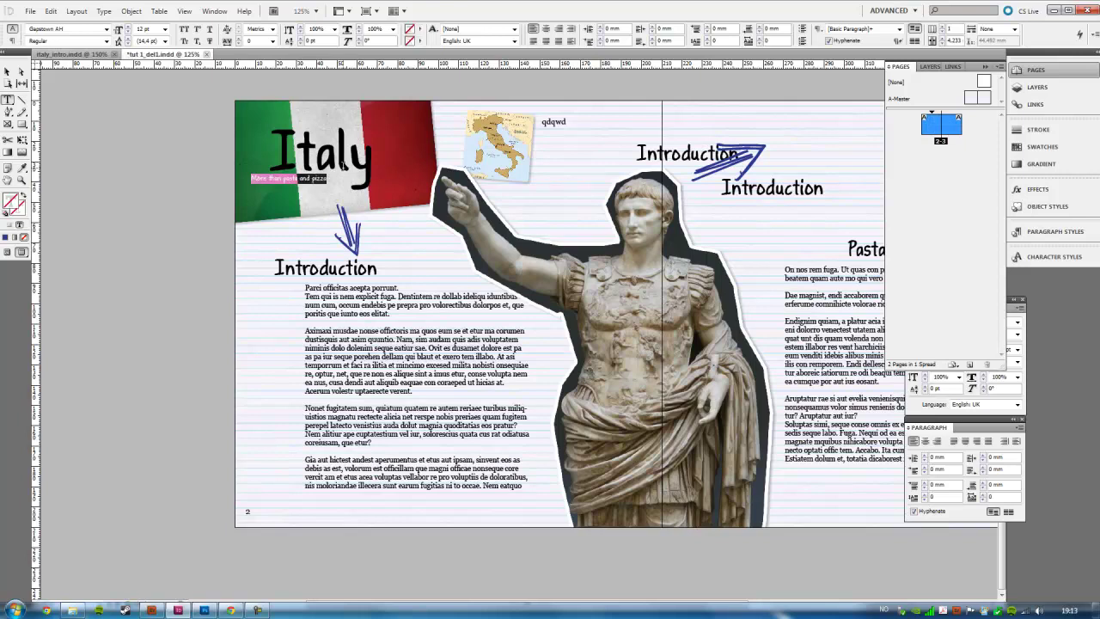
click(8, 72)
drag(302, 182, 308, 188)
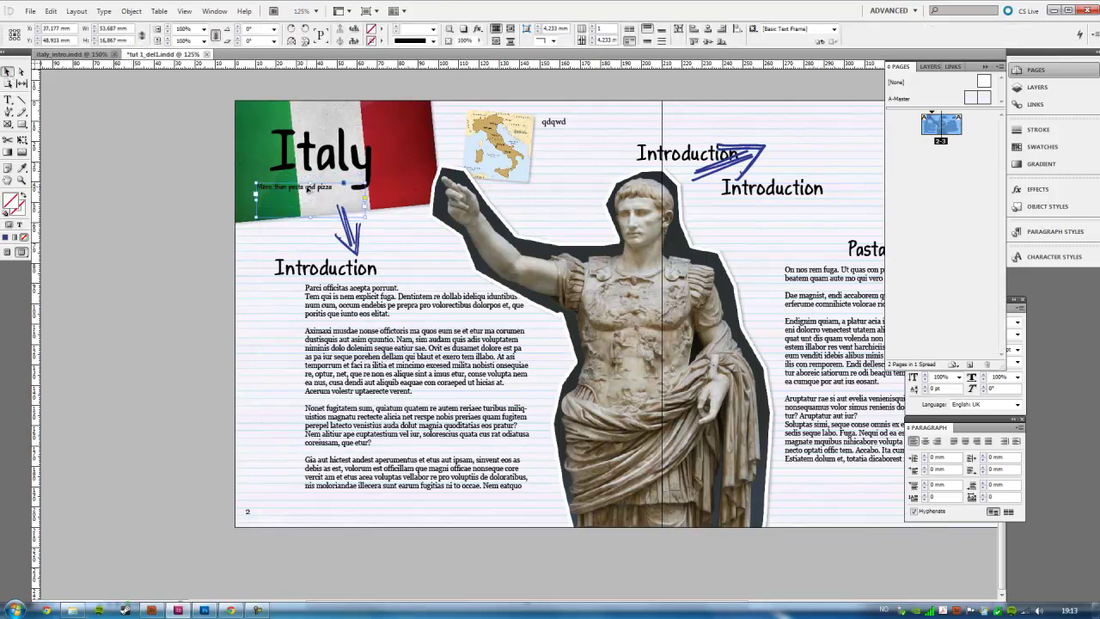
key(ctrl+alt+c)
drag(316, 190, 332, 182)
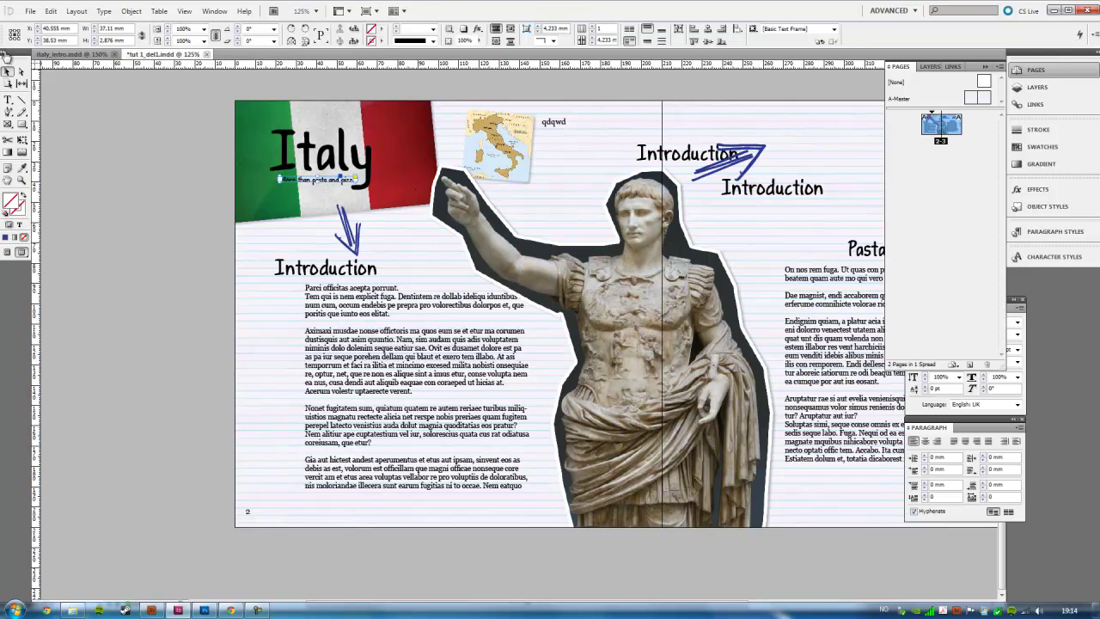
Fill the subtitle frame with the c85m50y0k0 blue swatch.
click(7, 58)
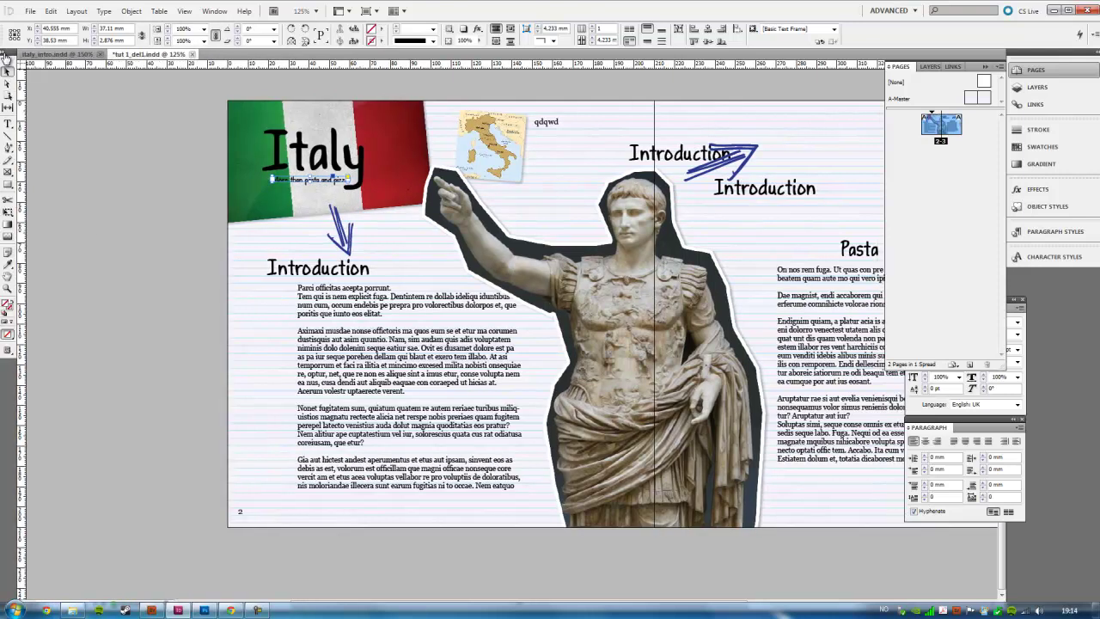
click(7, 57)
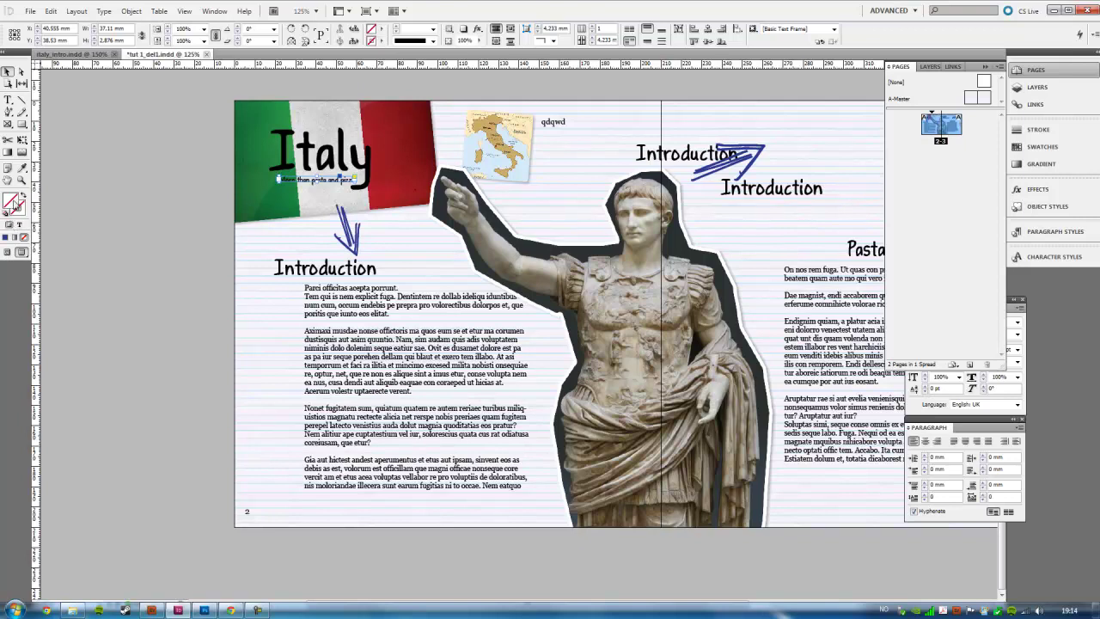
click(5, 239)
click(1041, 146)
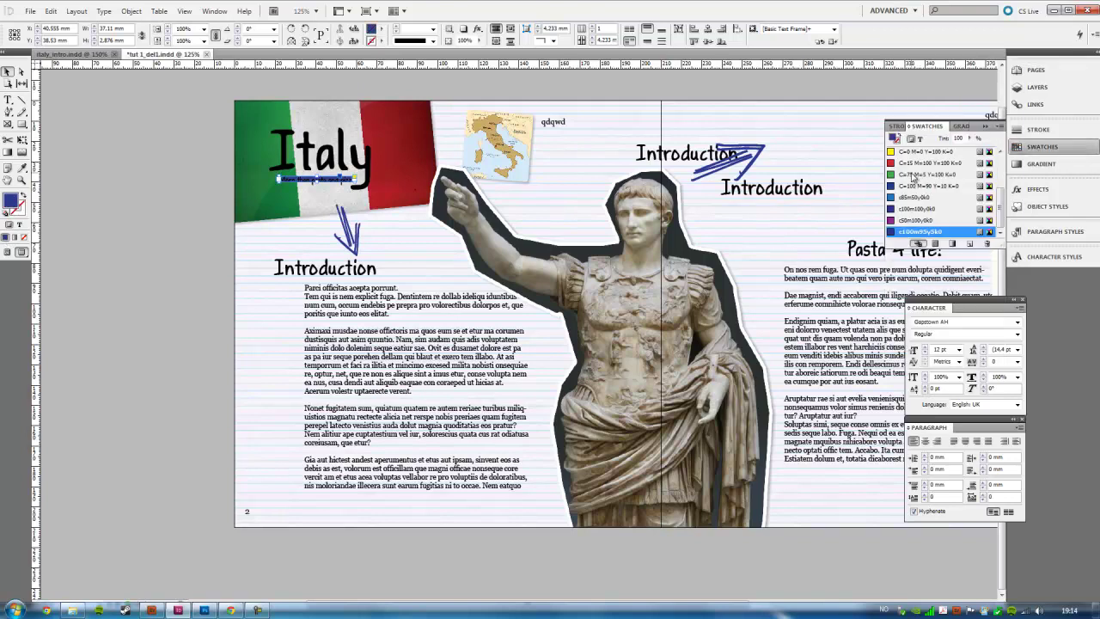
click(912, 197)
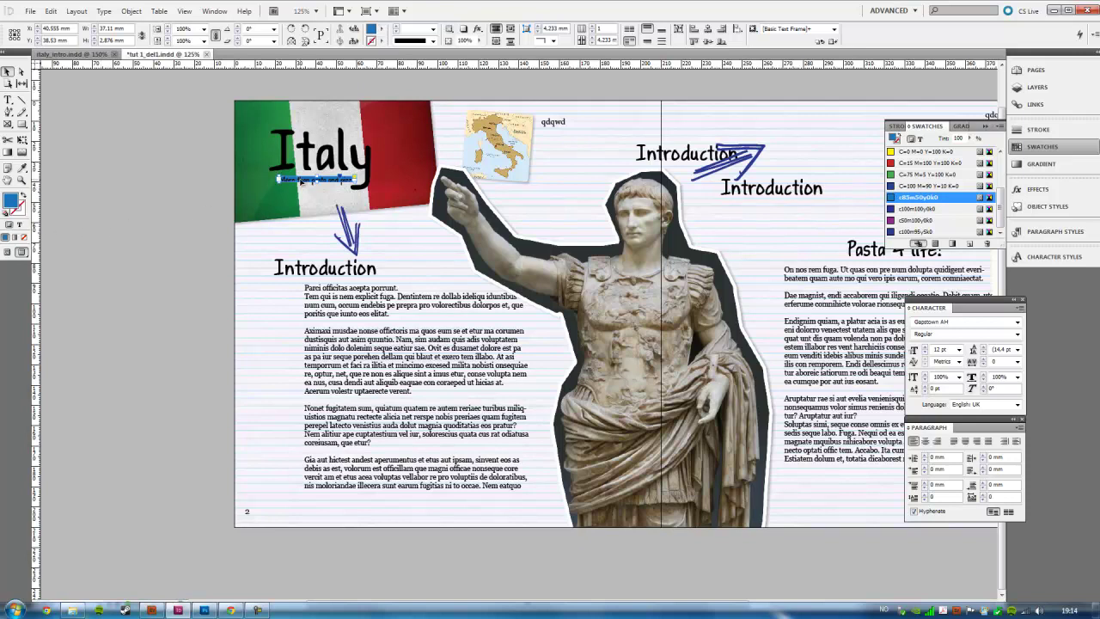
Colour the subtitle text white (RGB 255, 255, 255).
click(19, 225)
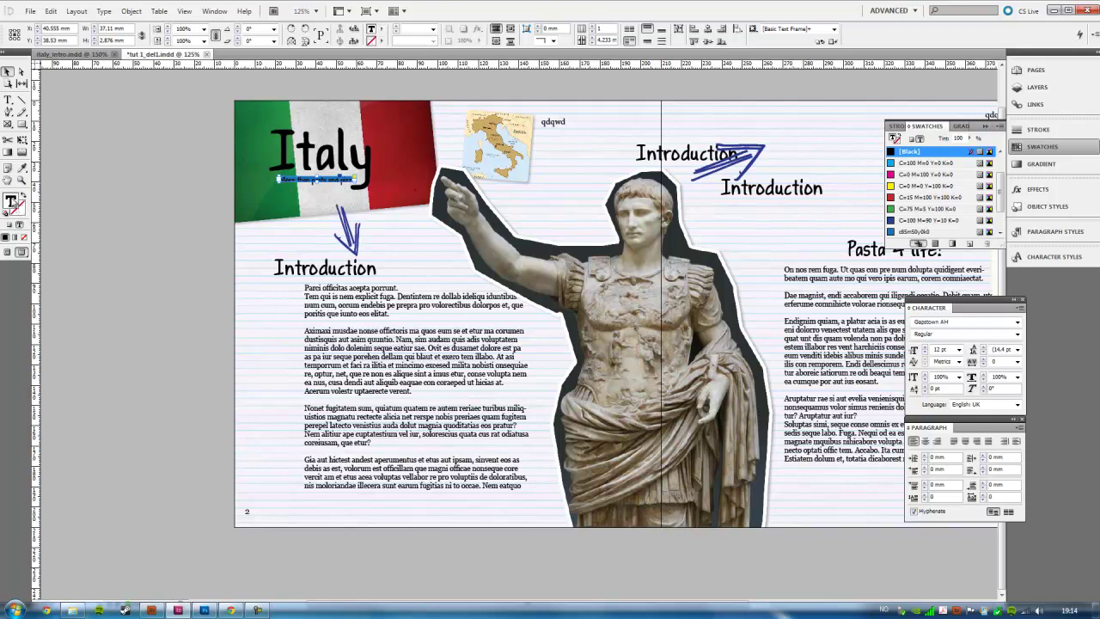
double_click(11, 202)
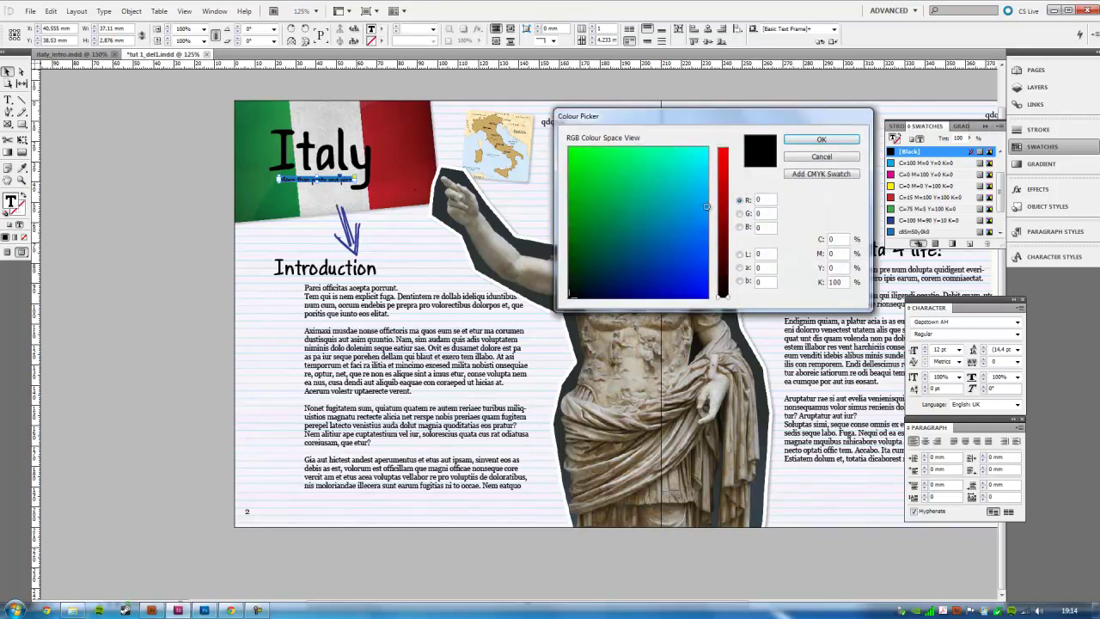
drag(706, 206, 708, 146)
click(724, 148)
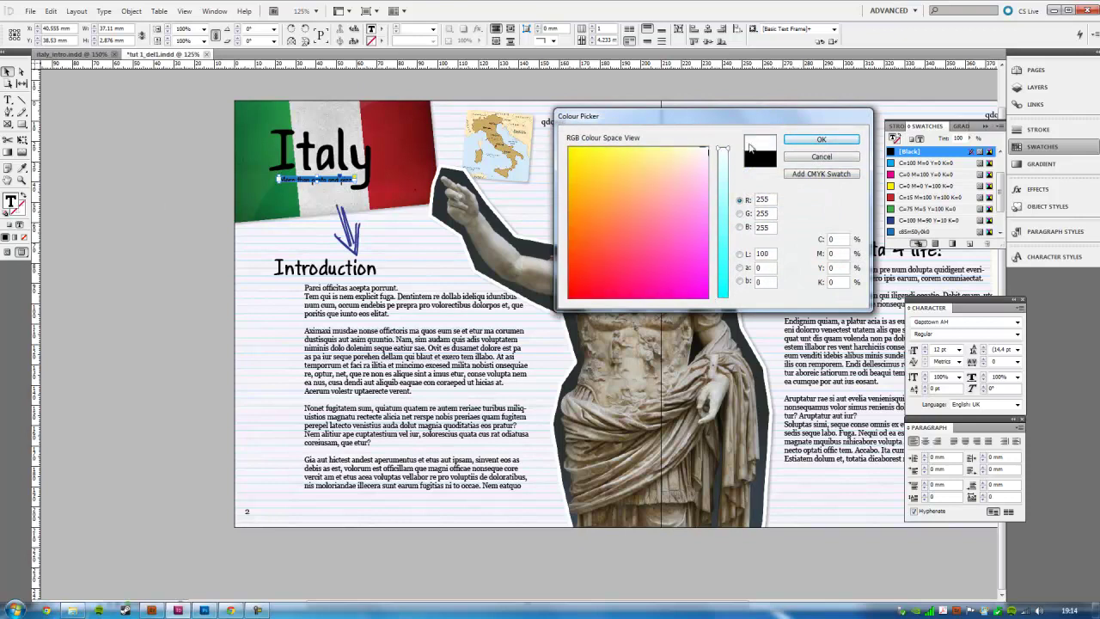
click(821, 139)
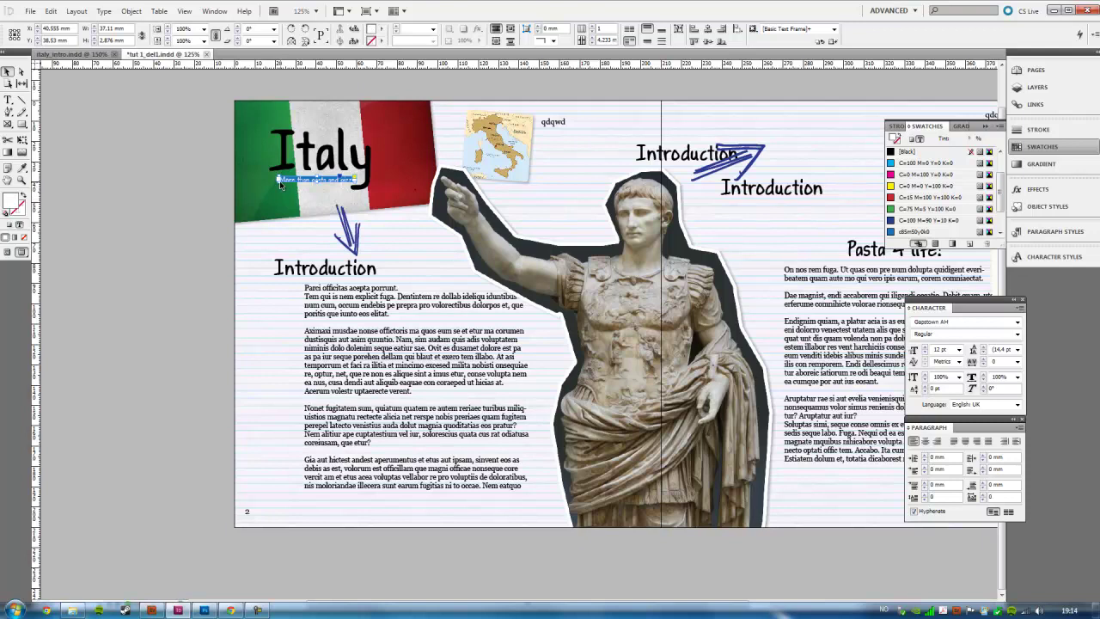
key(z)
drag(263, 124, 405, 216)
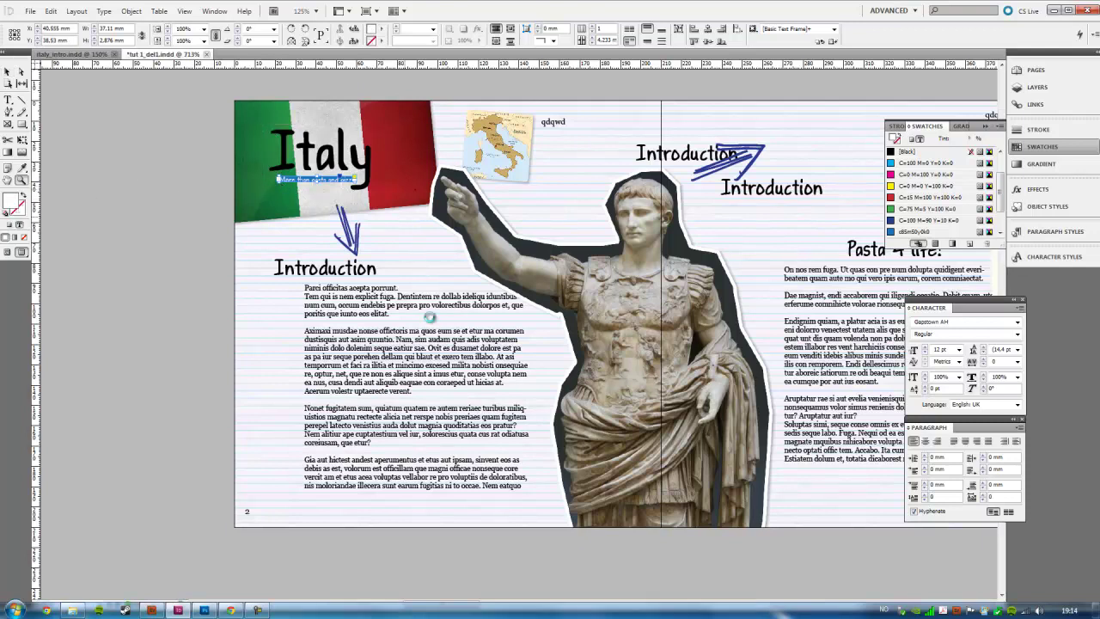
Enlarge the blue subtitle box and centre-align its text.
click(7, 73)
drag(421, 403, 422, 414)
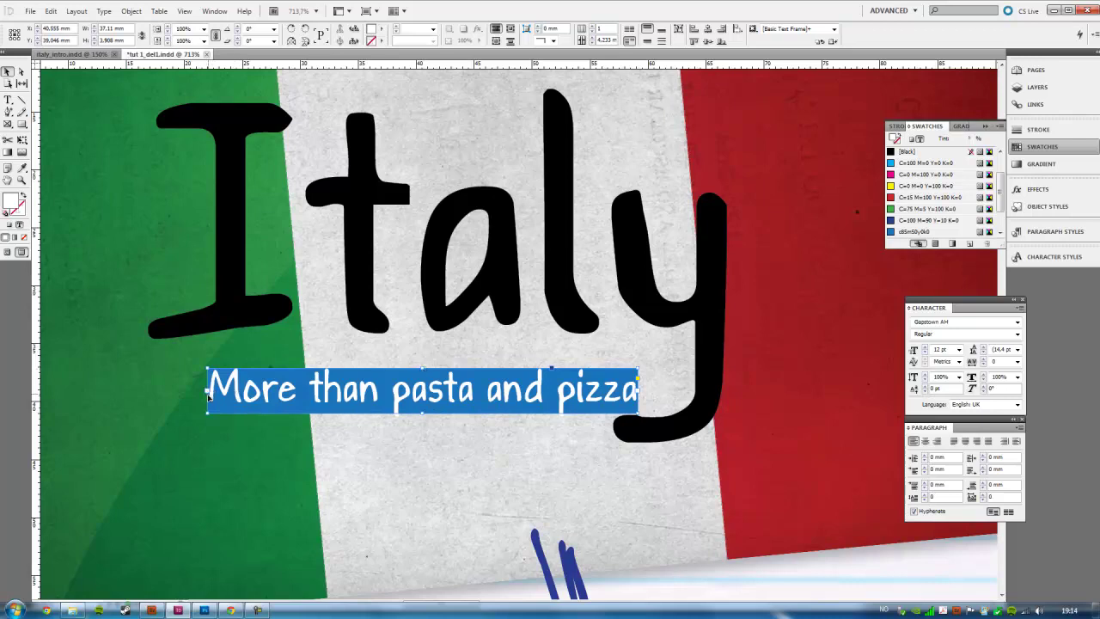
drag(208, 396, 183, 402)
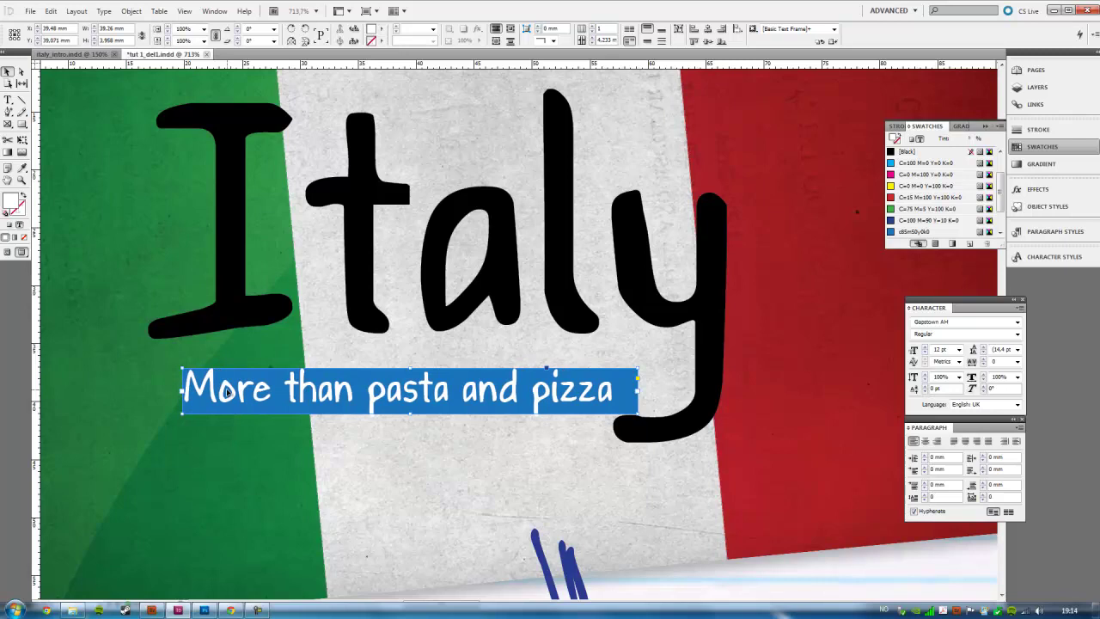
double_click(228, 392)
key(ctrl+a)
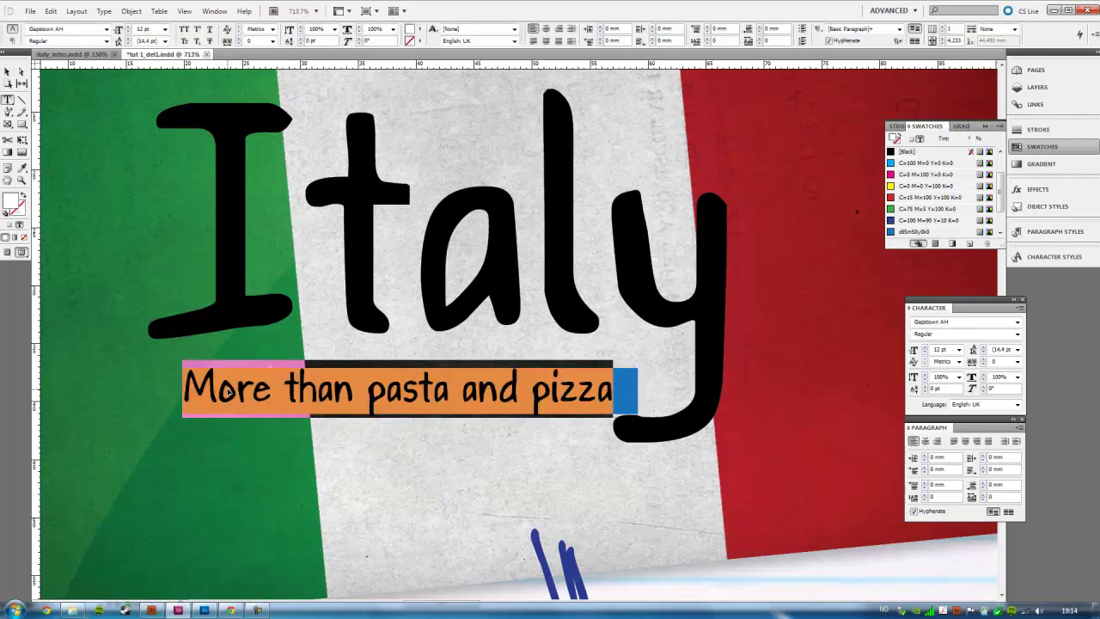
click(546, 28)
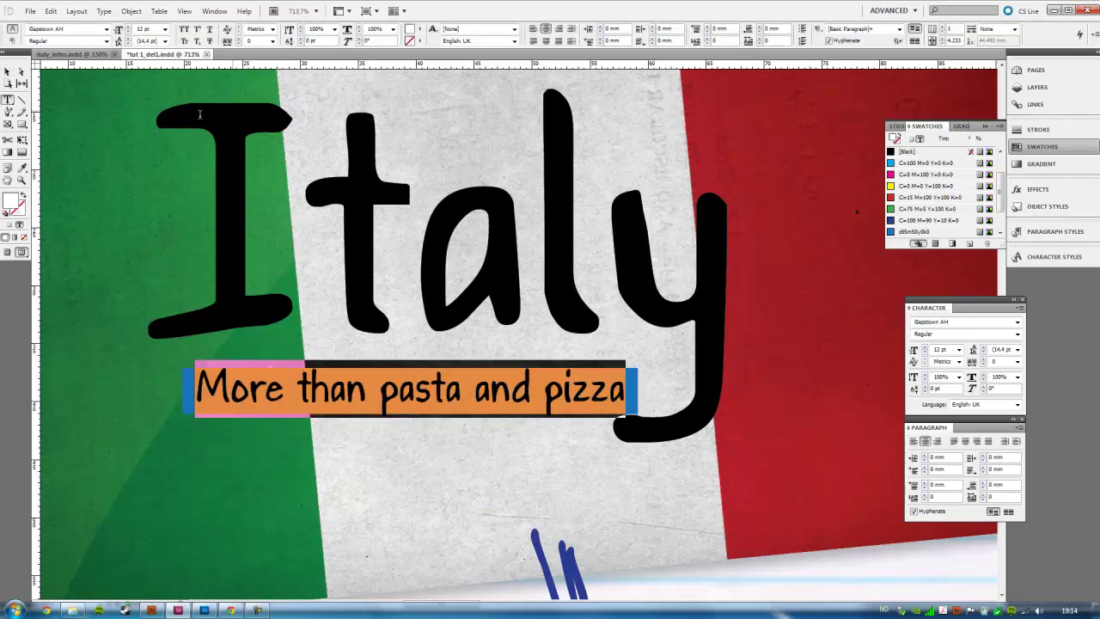
click(6, 72)
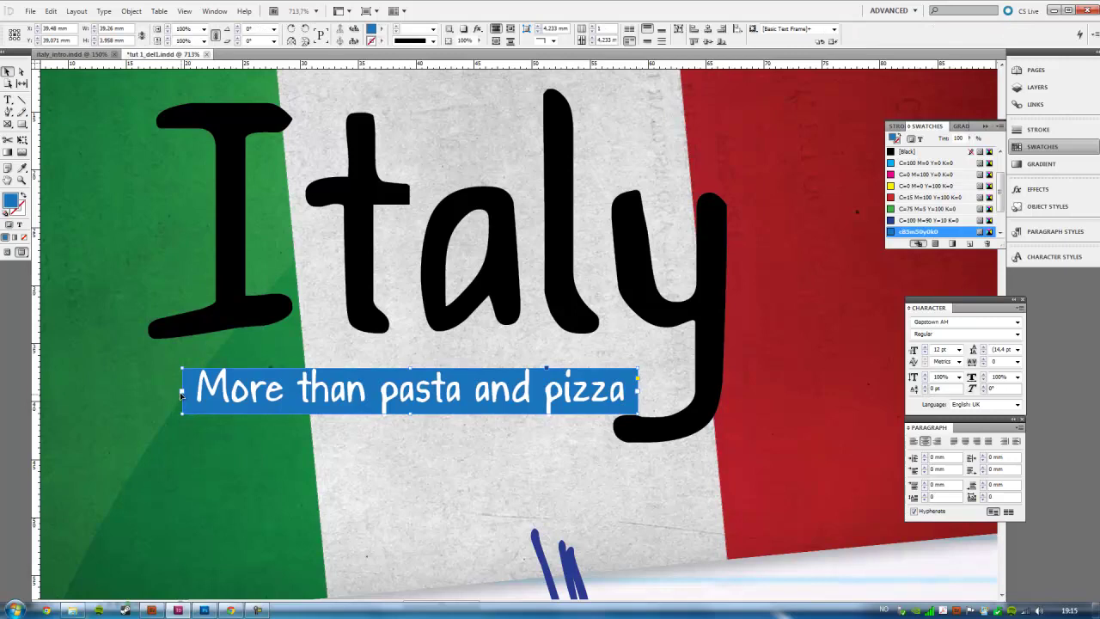
Set inset spacing in Text Frame Options and resize the box so the subtitle fits one line.
drag(181, 416, 191, 415)
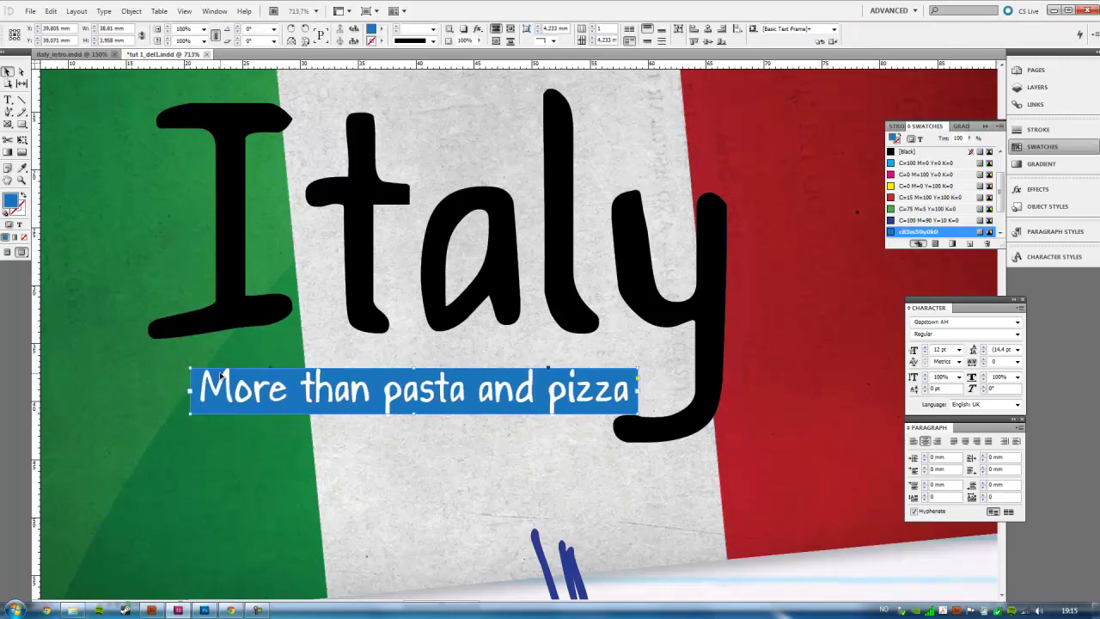
drag(415, 368, 412, 347)
right_click(413, 366)
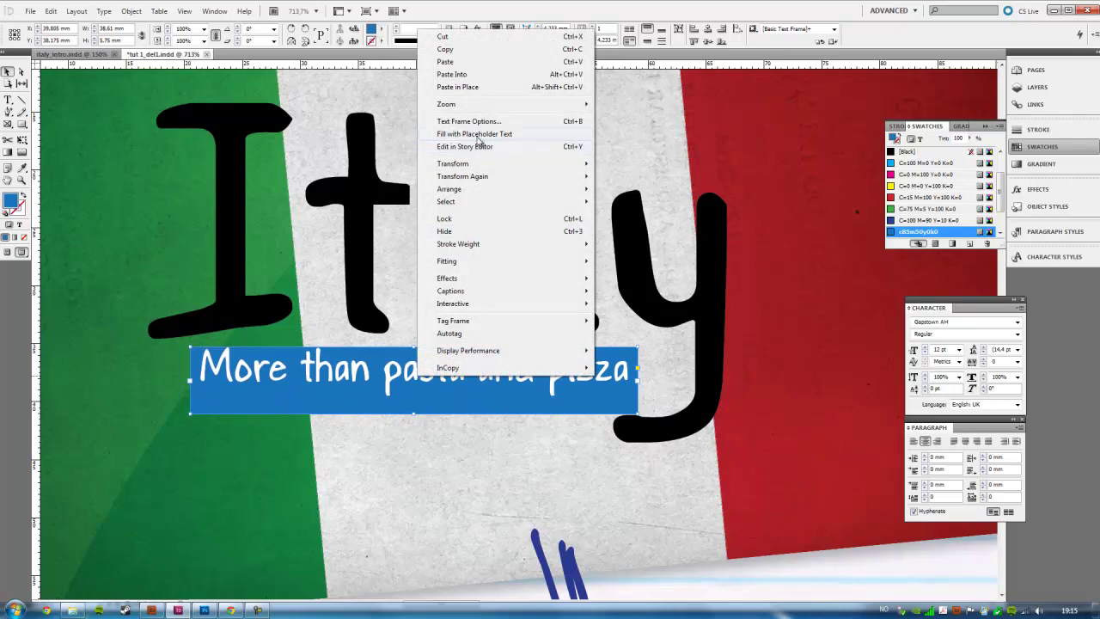
click(481, 123)
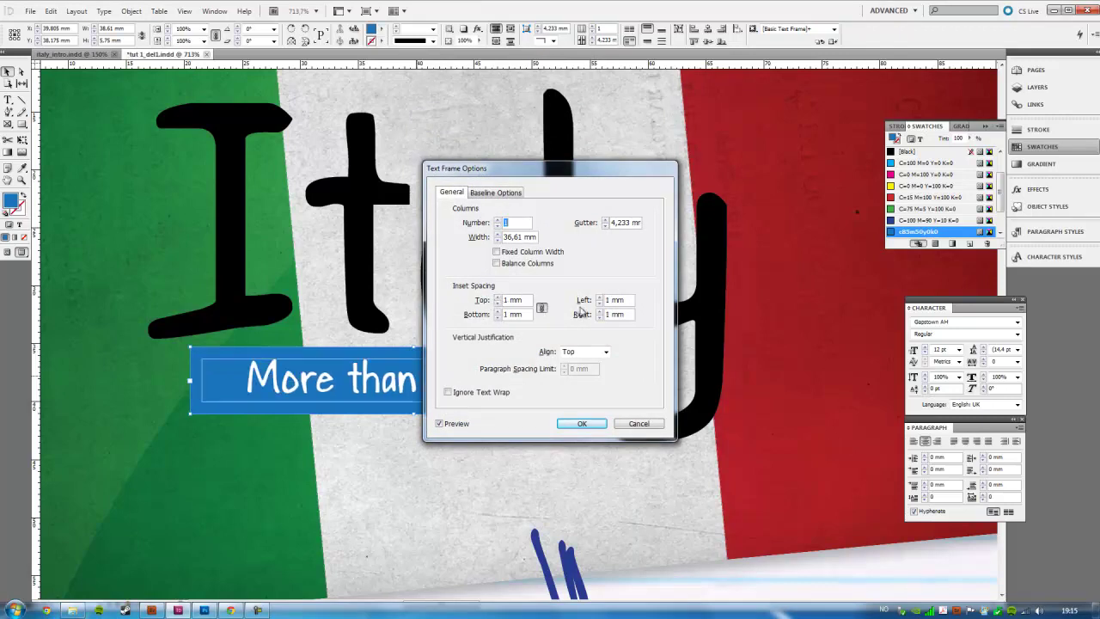
click(574, 422)
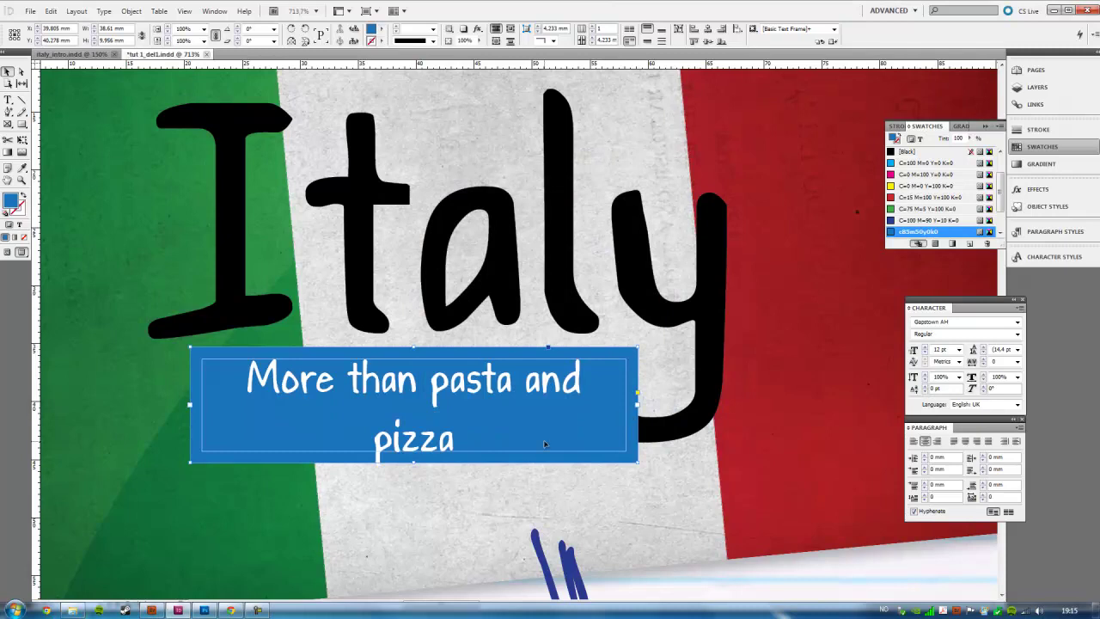
drag(638, 464, 660, 408)
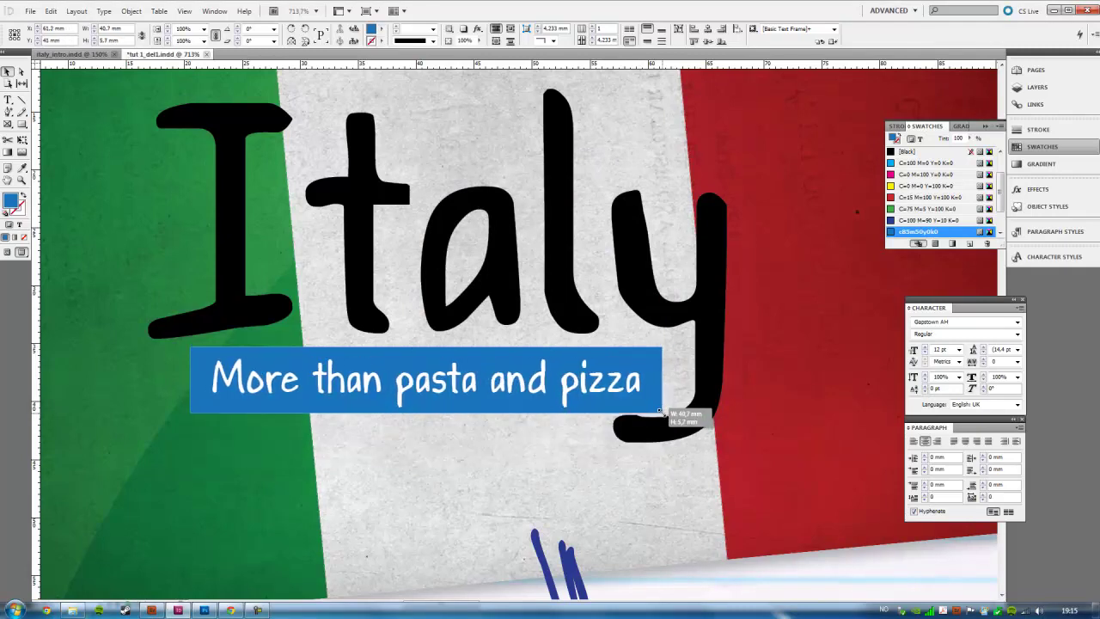
drag(614, 385, 617, 378)
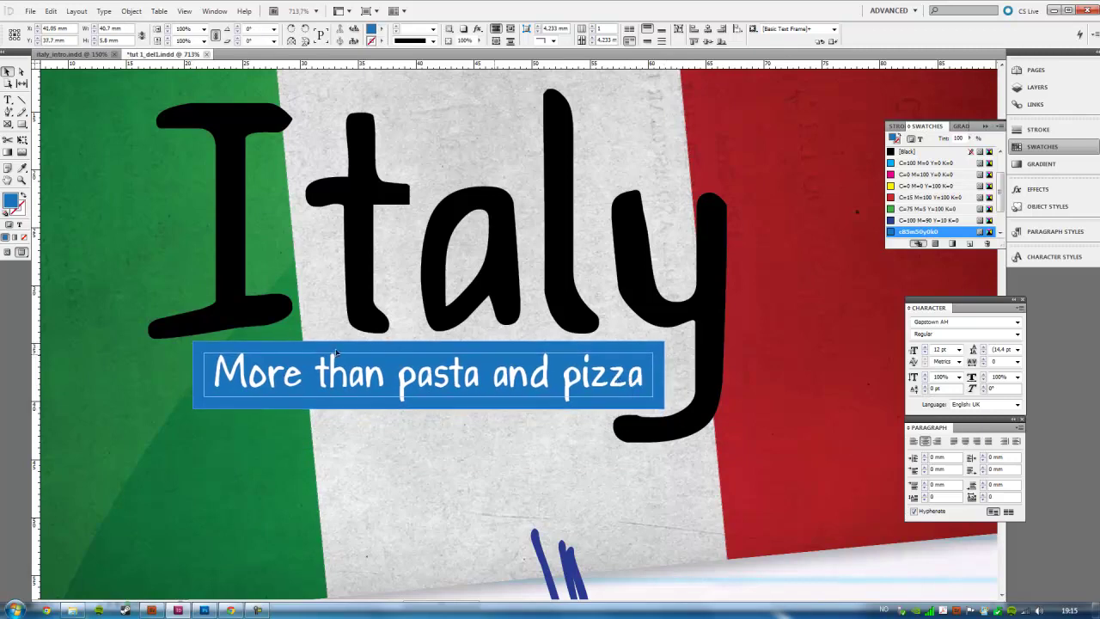
Scale the subtitle box down with Free Transform to about 34 × 4.9 mm.
click(23, 141)
drag(191, 341, 246, 349)
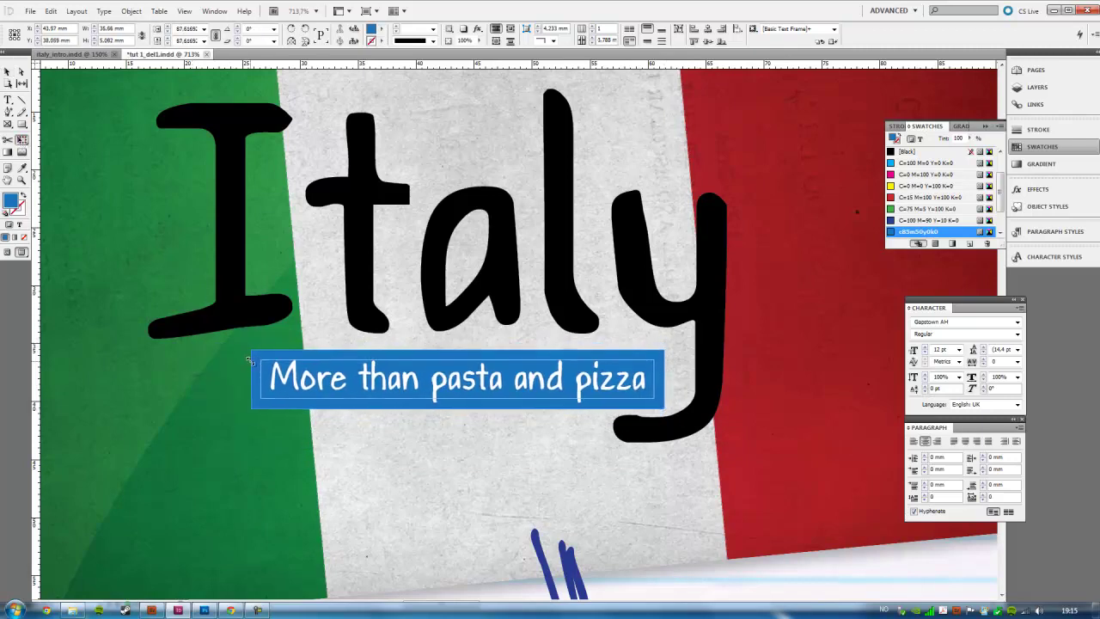
drag(383, 383, 384, 377)
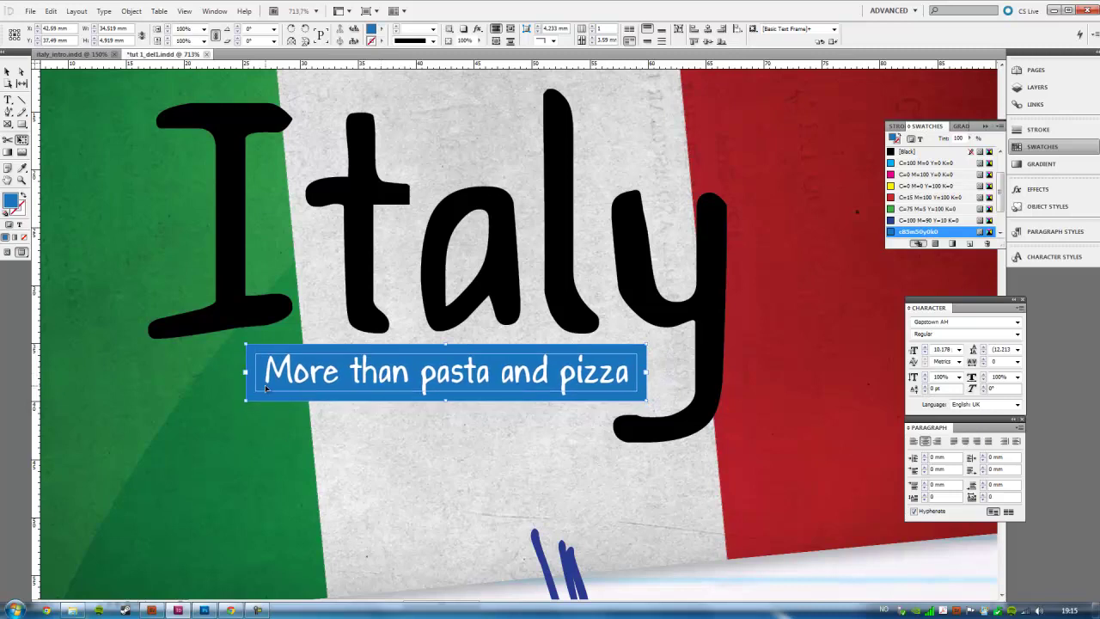
At 100% zoom, nudge the blue subtitle box up-left under the Italy title.
key(ctrl+1)
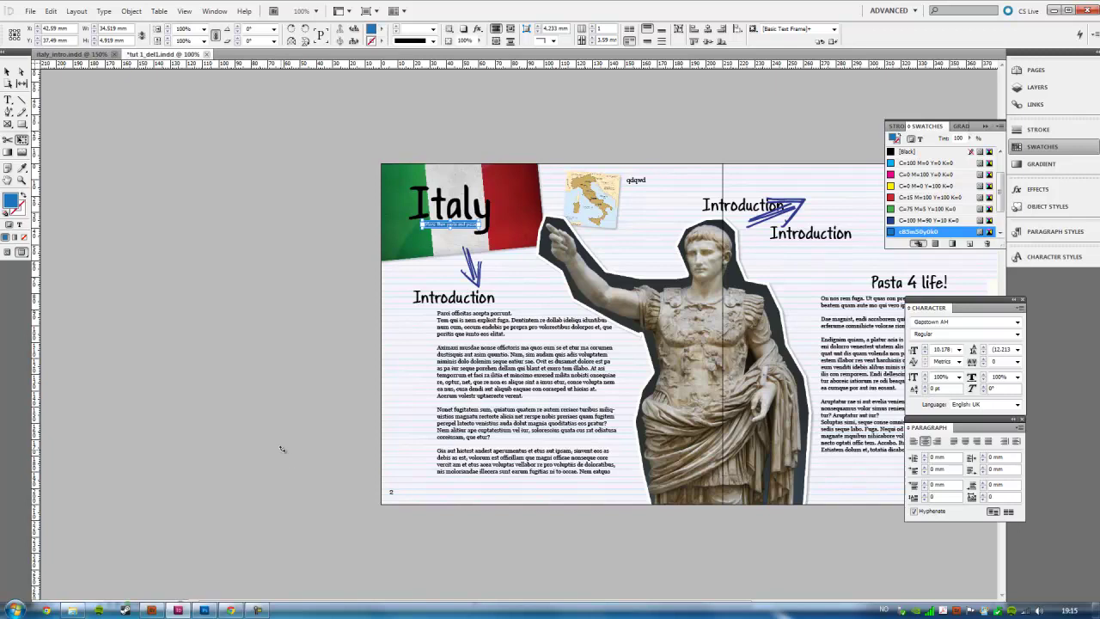
key(v)
click(359, 360)
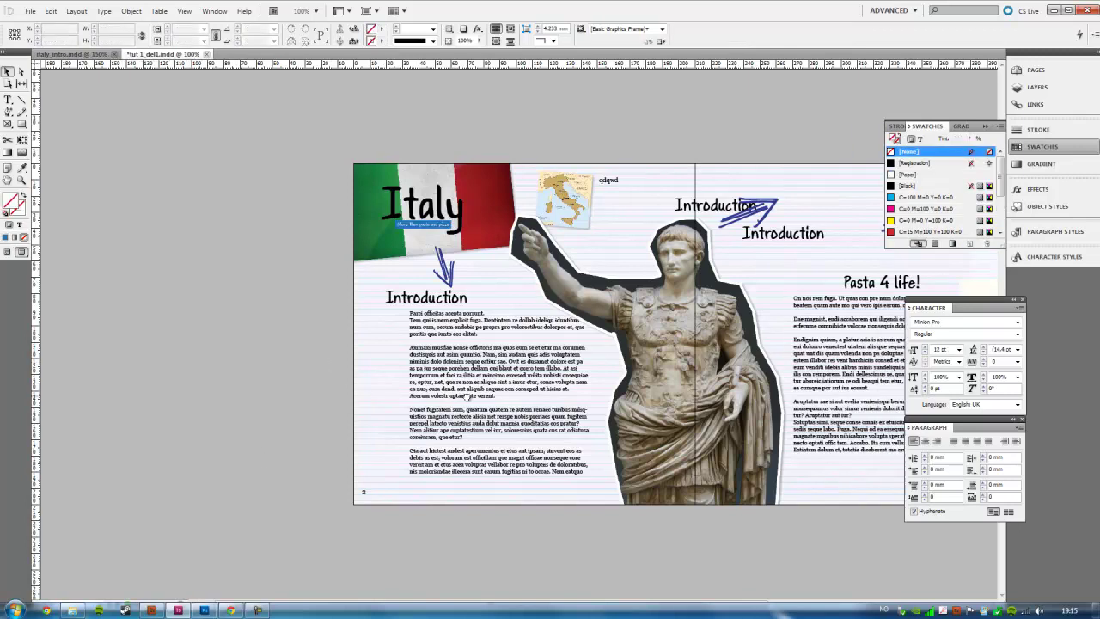
scroll(358, 360, right, 5)
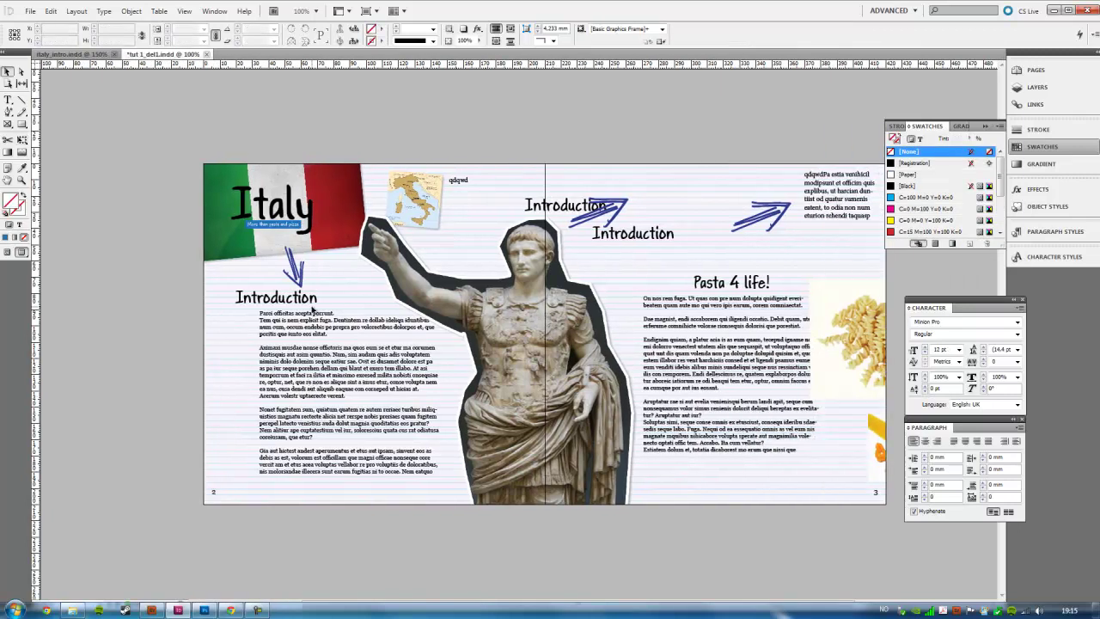
click(300, 209)
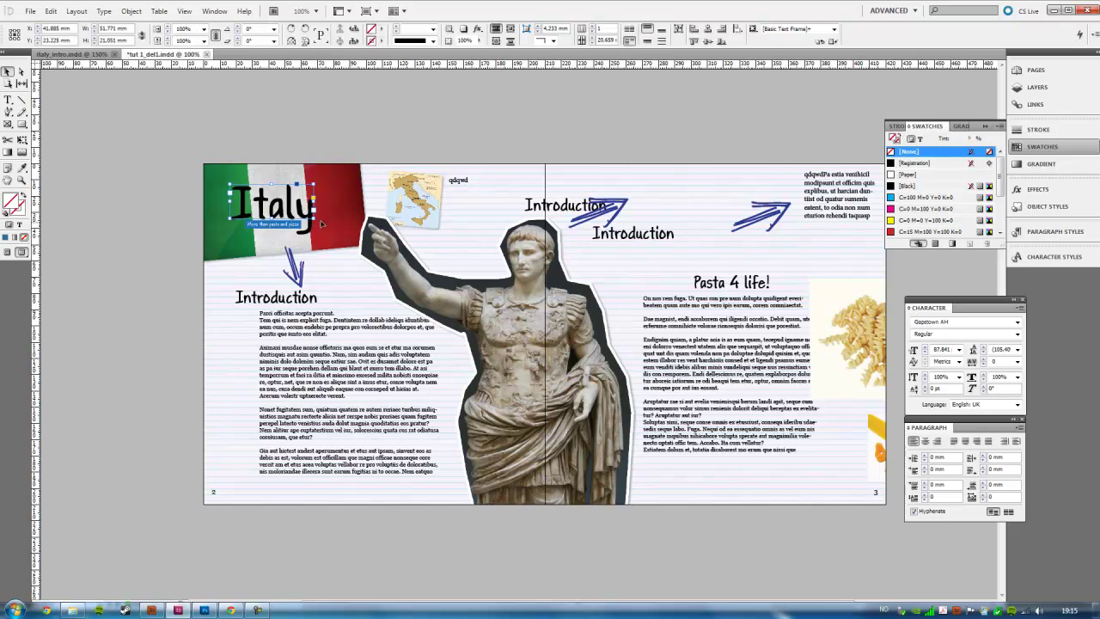
click(296, 227)
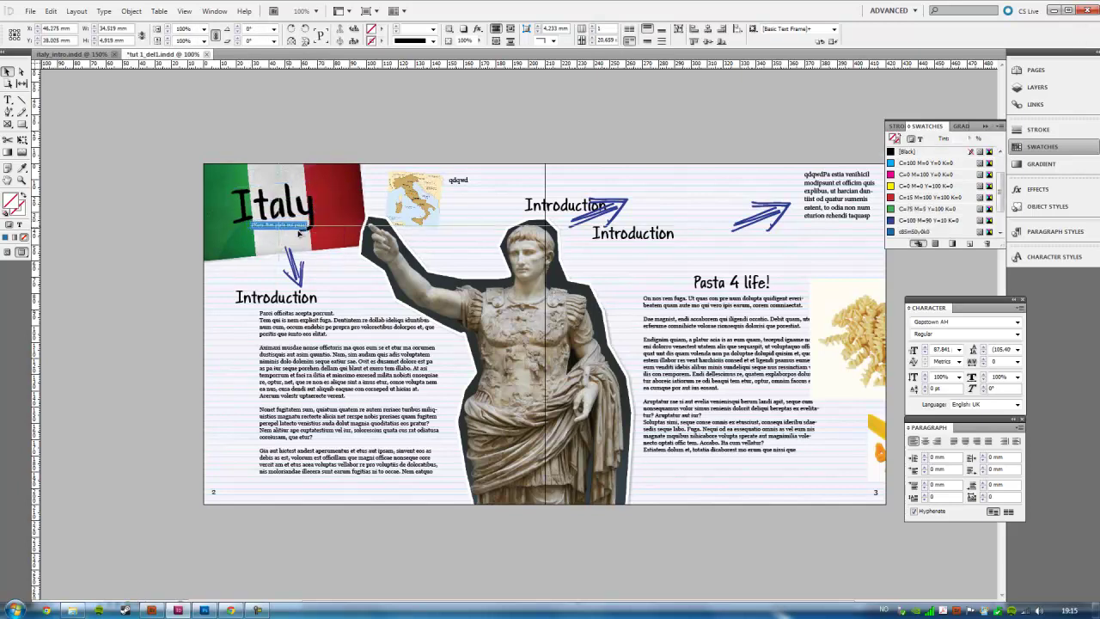
double_click(299, 231)
drag(315, 232, 293, 225)
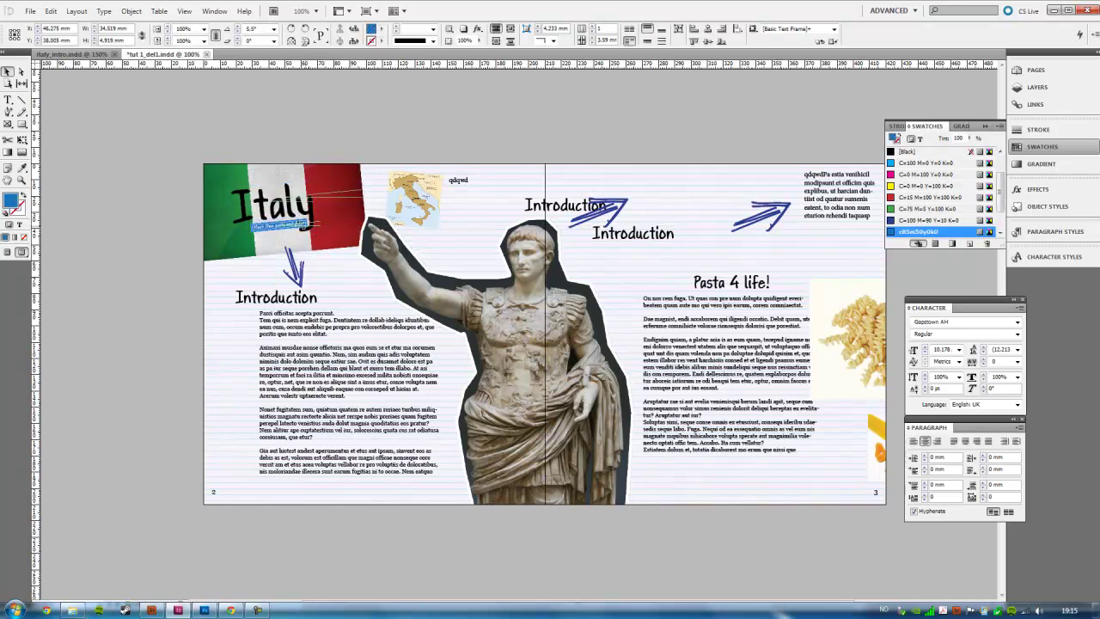
click(364, 139)
Select the left page's body text frame below the Introduction heading.
scroll(344, 224, right, 3)
scroll(215, 249, right, 2)
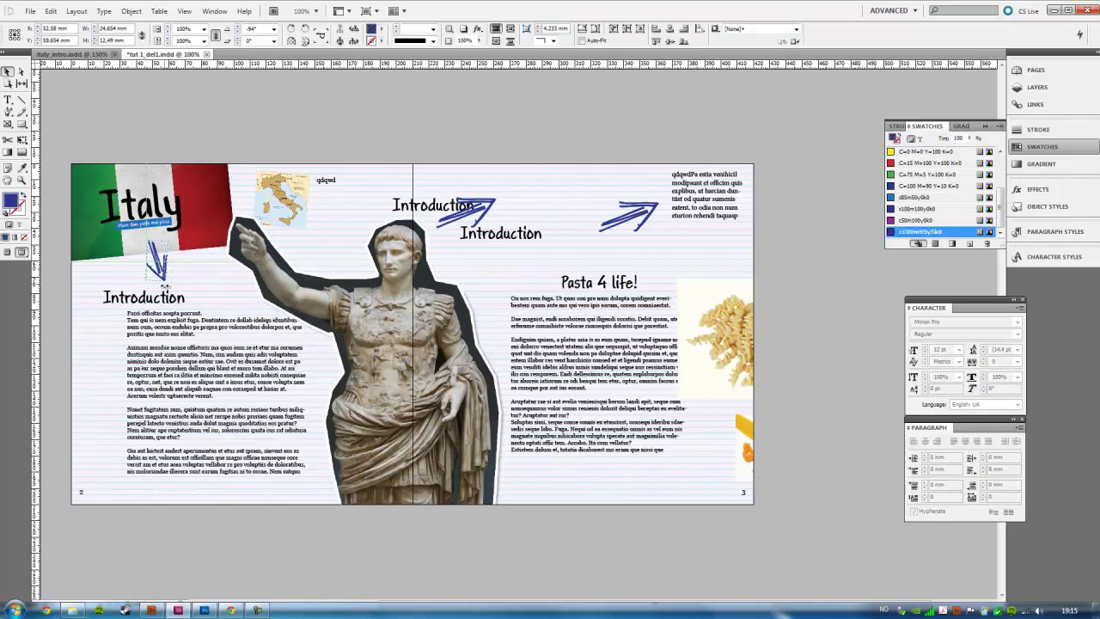
click(156, 300)
click(156, 349)
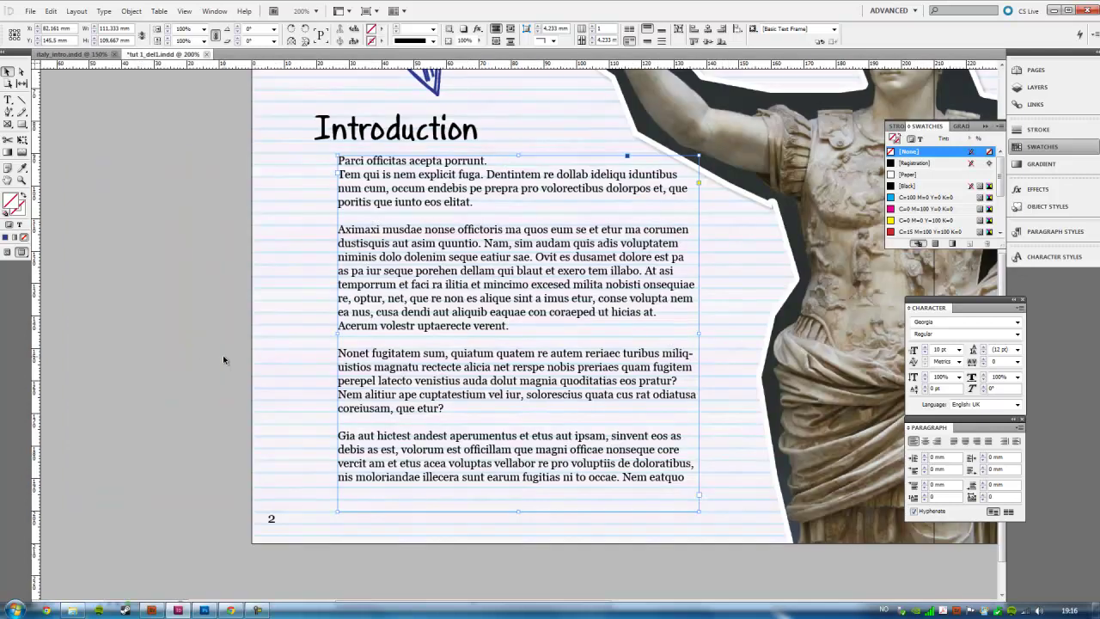
Turn off hyphenation for the Introduction body text, undoing a trial two-line drop cap.
key(ctrl+=)
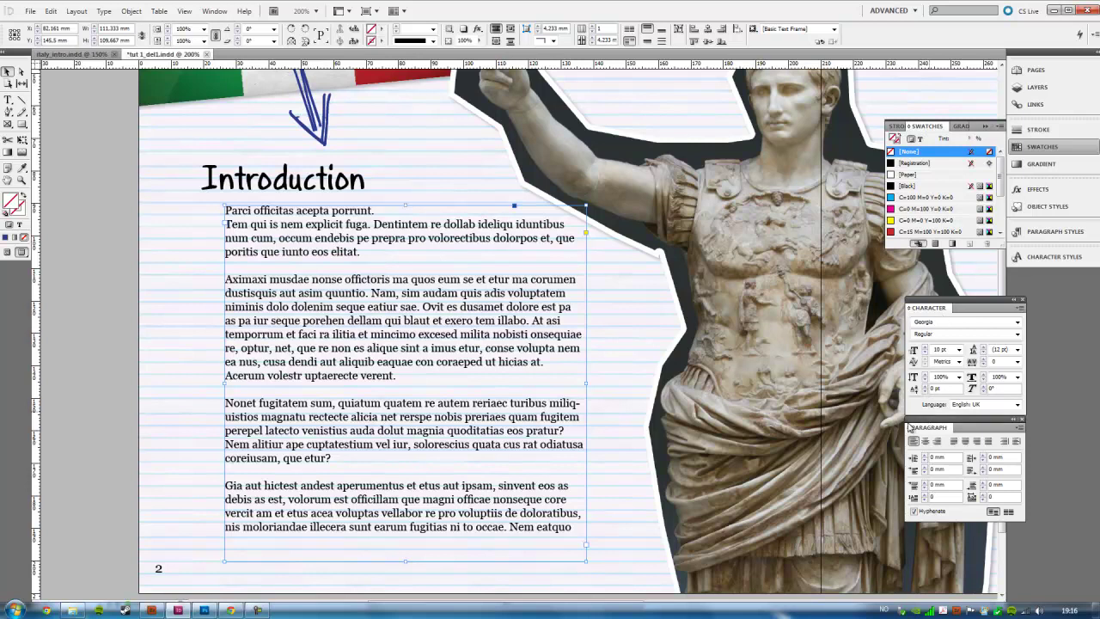
click(214, 10)
mouse_move(240, 280)
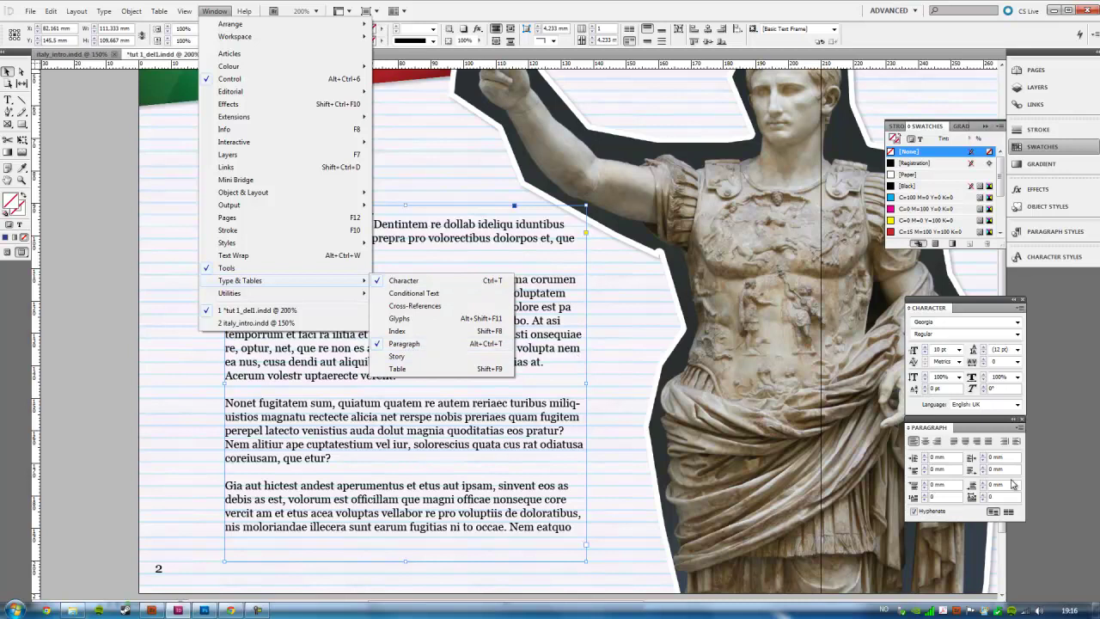
click(914, 511)
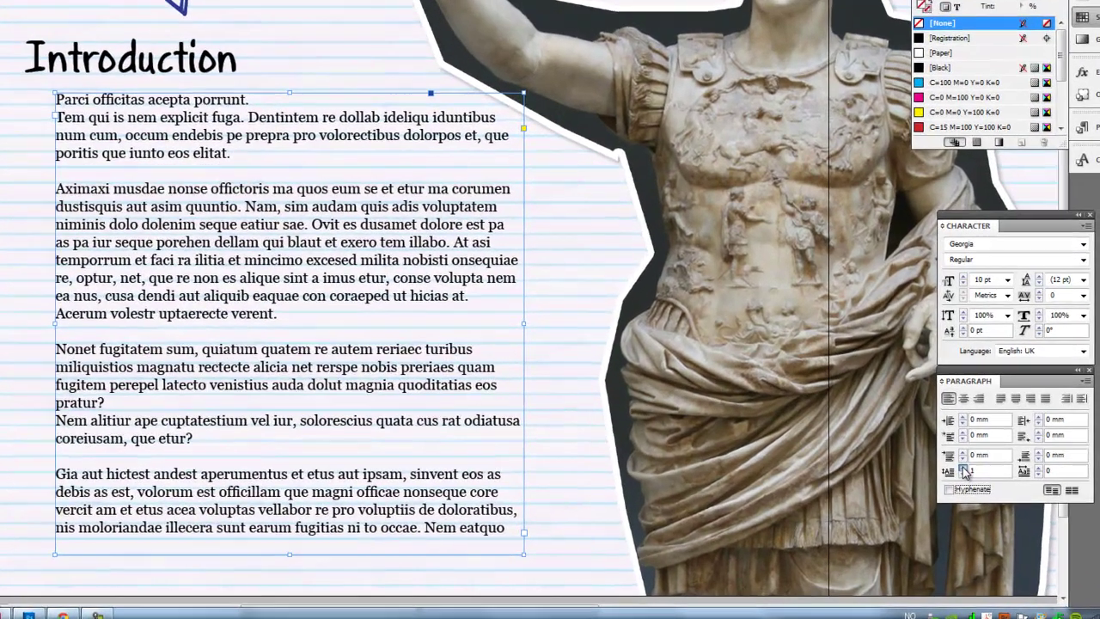
click(925, 495)
text(2)
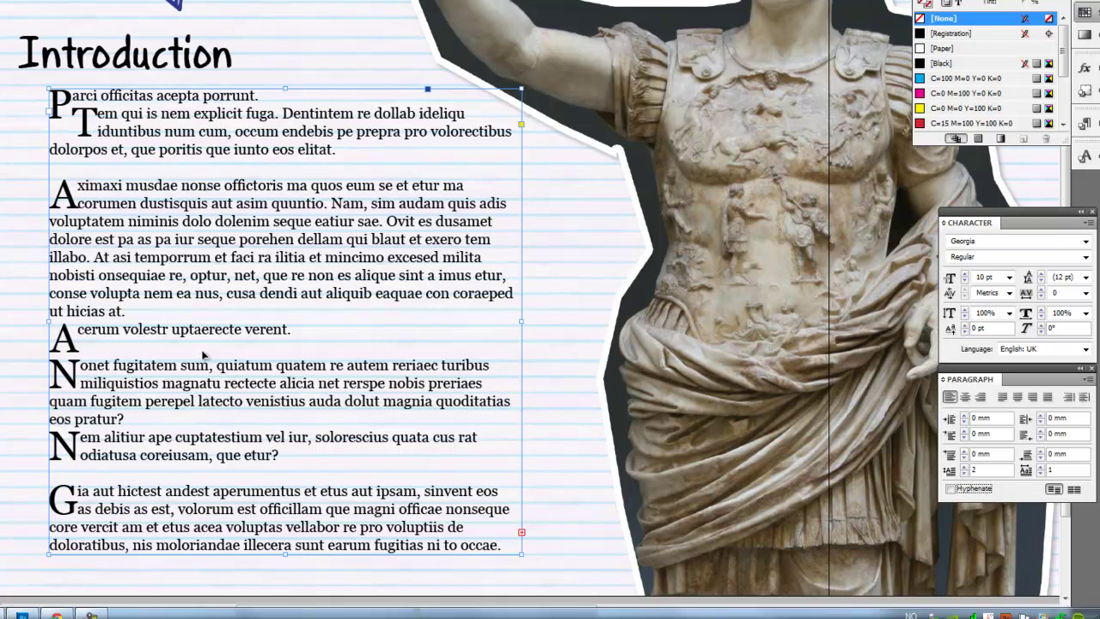
key(ctrl+z)
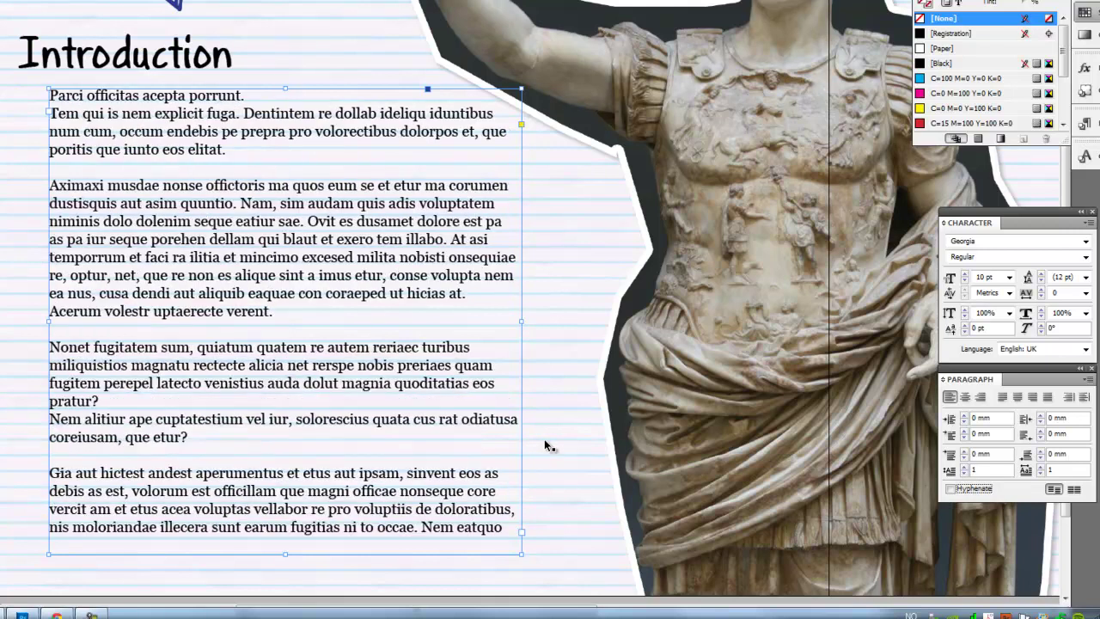
Give the first Introduction paragraph a two-line, one-character drop cap P.
double_click(52, 96)
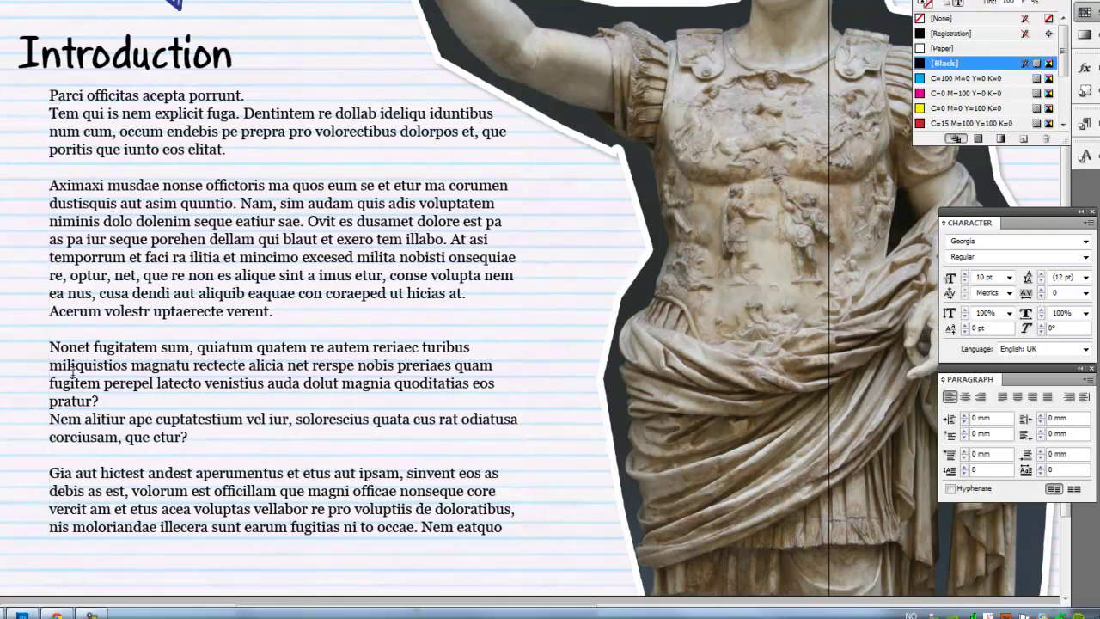
click(964, 466)
click(965, 466)
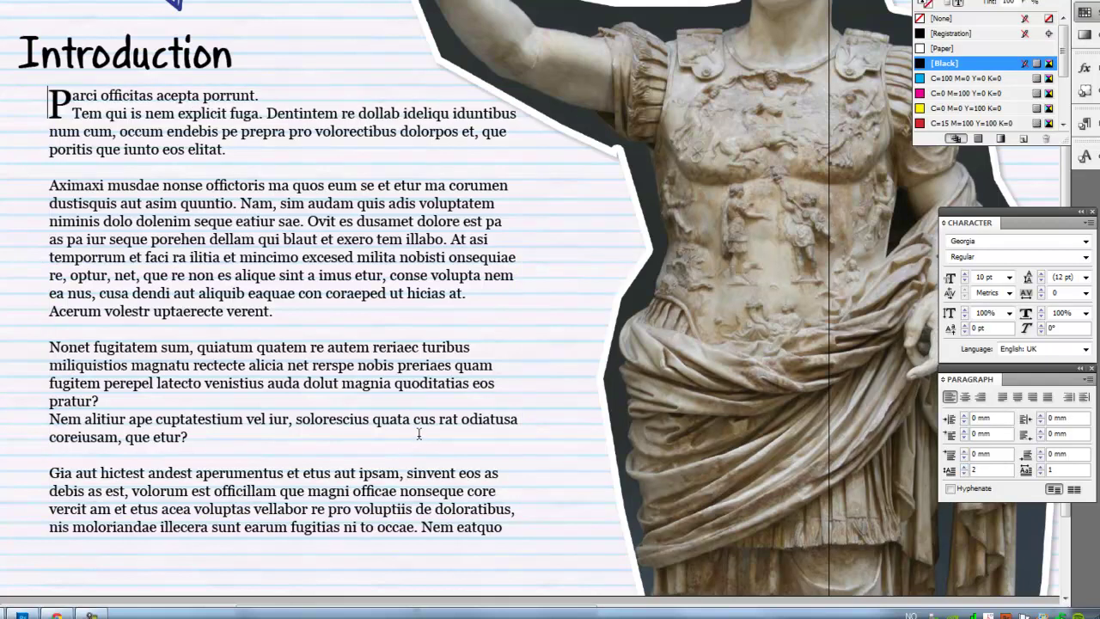
click(1041, 469)
click(1040, 466)
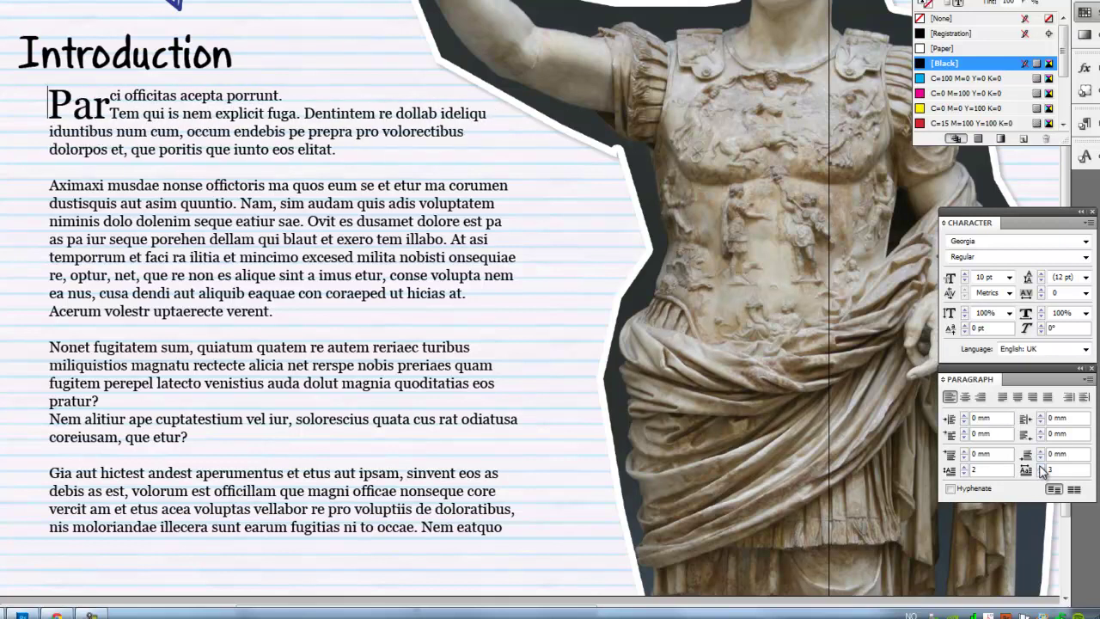
click(1041, 466)
click(1041, 466)
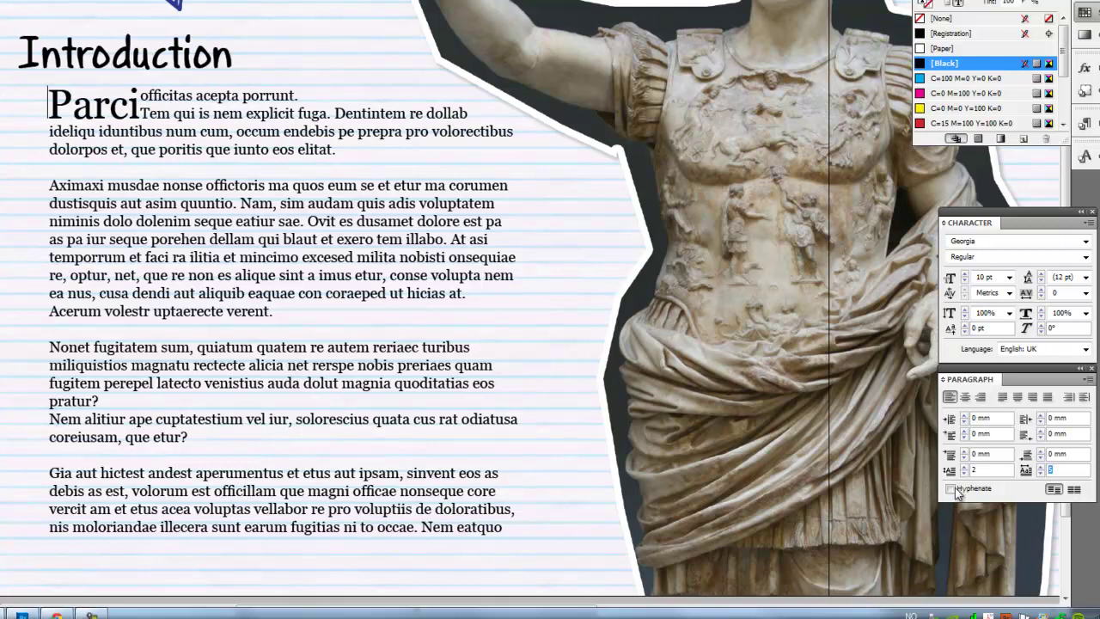
double_click(1056, 471)
key(Return)
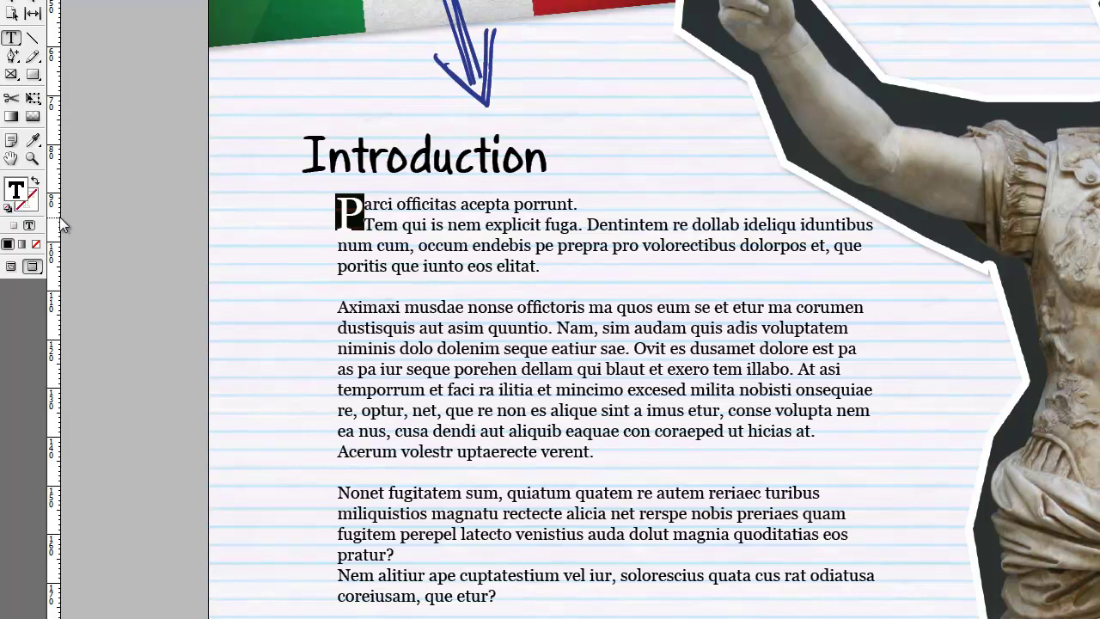
Colour the drop cap P with green sampled from the flag.
click(32, 140)
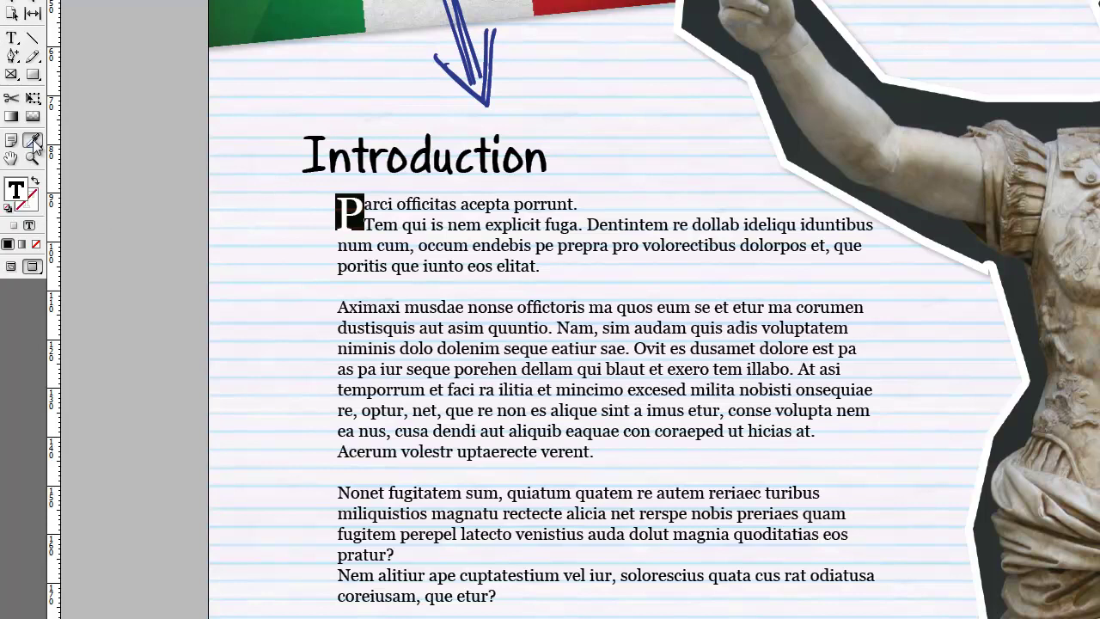
click(239, 7)
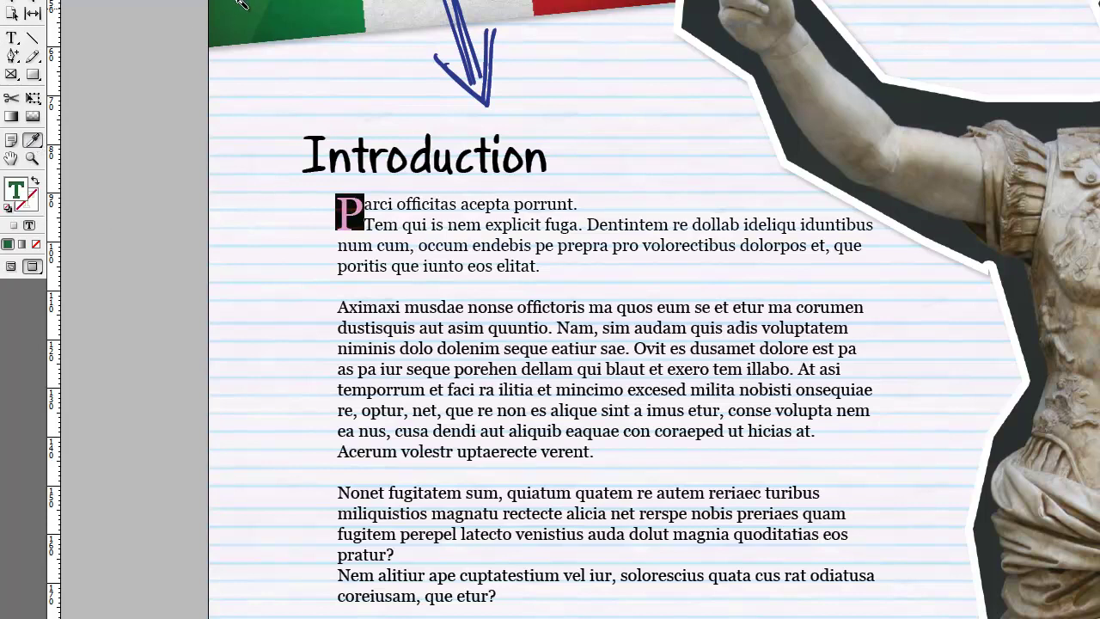
click(12, 5)
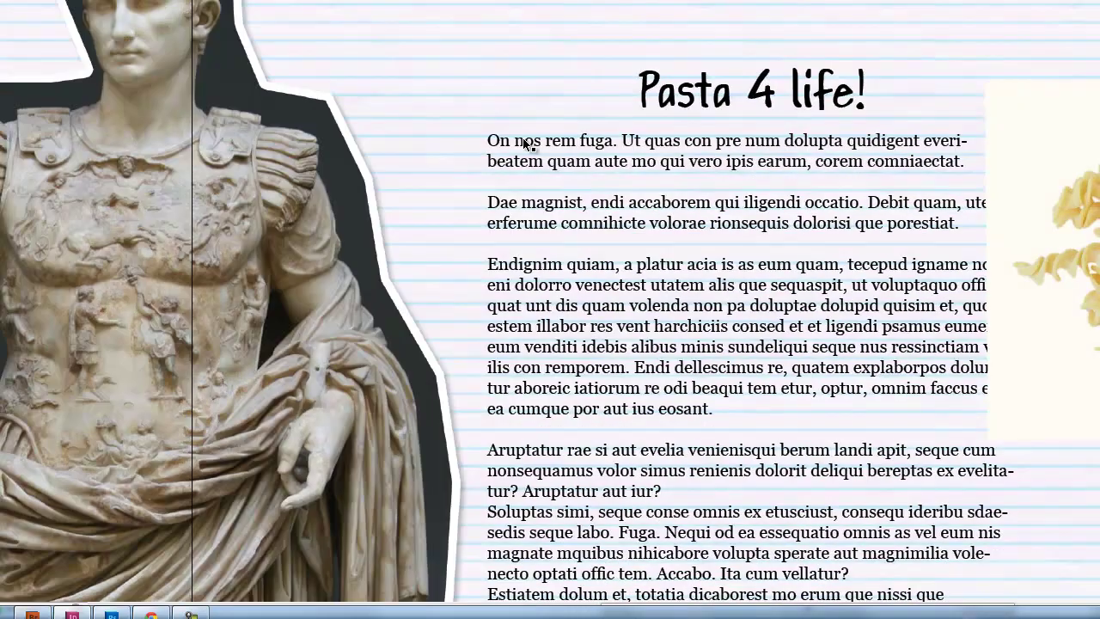
Give the Pasta 4 life! text a two-line drop cap.
click(513, 138)
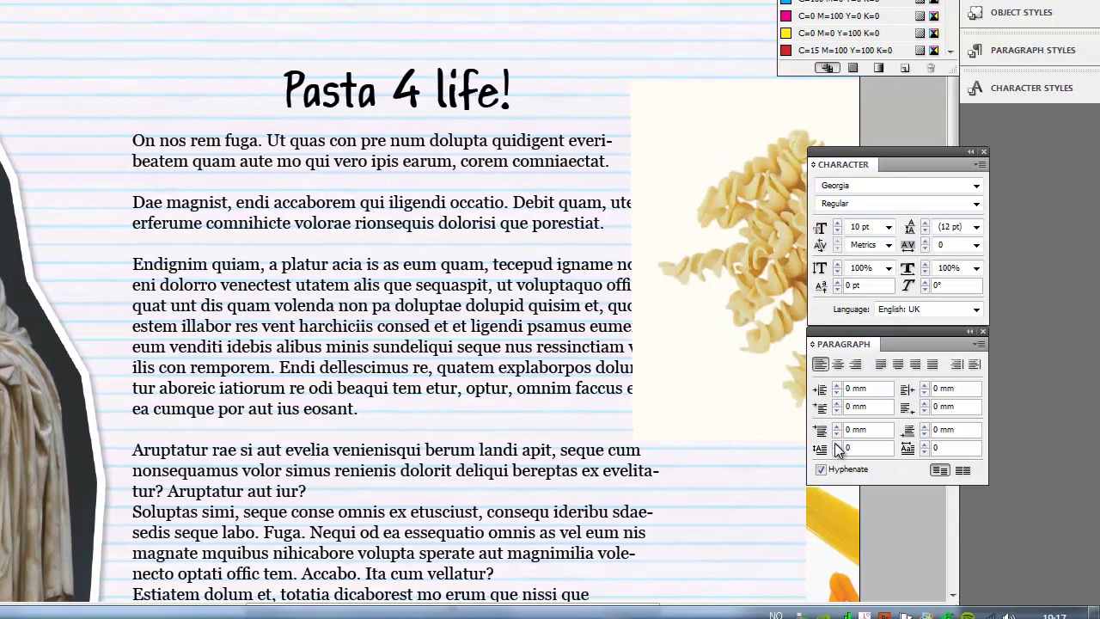
click(836, 445)
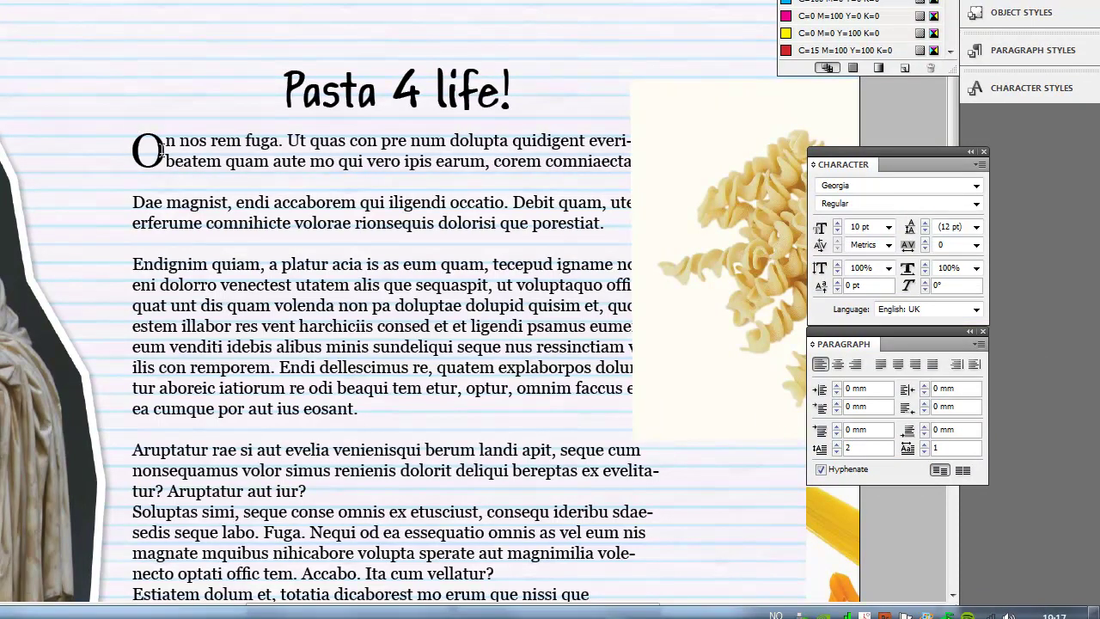
click(838, 445)
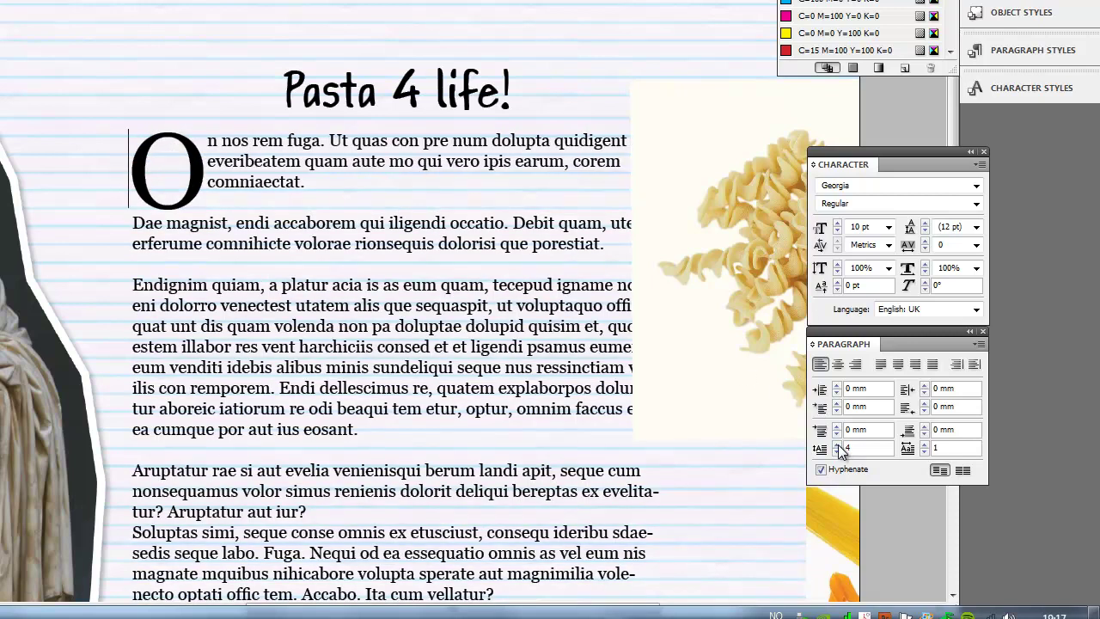
click(838, 451)
click(837, 451)
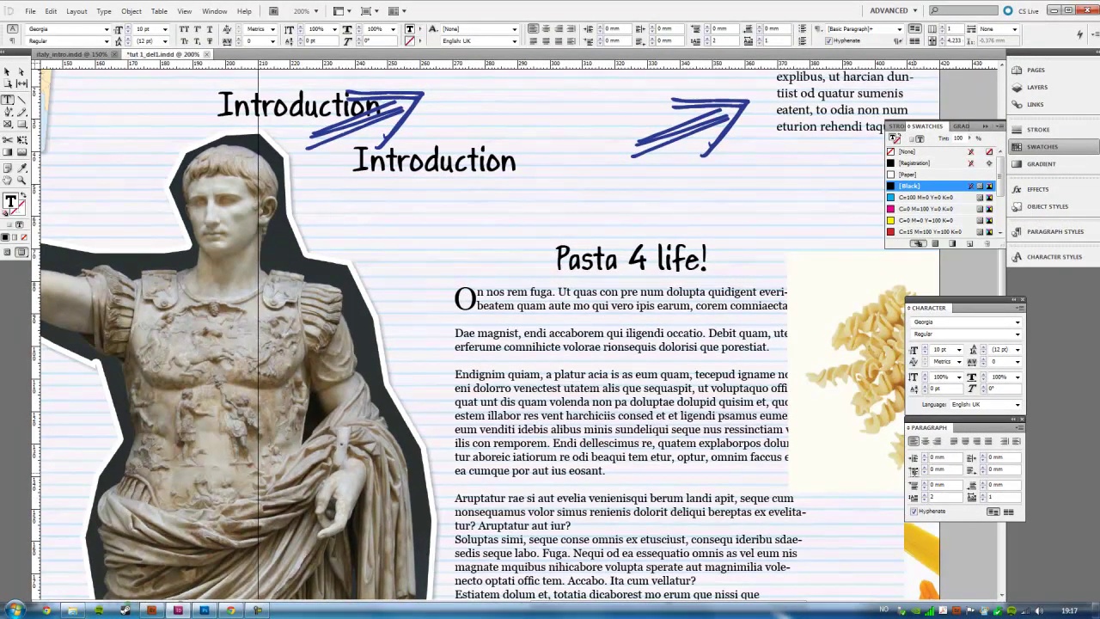
Colour the drop-cap O with red sampled from the flag using the Eyedropper.
drag(454, 297, 477, 299)
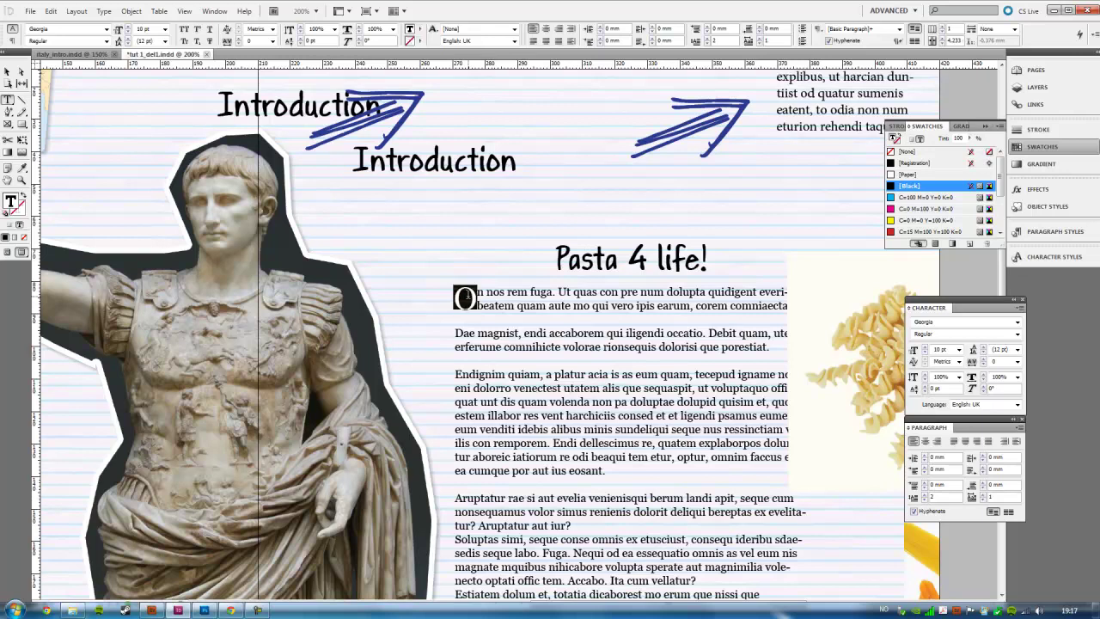
click(7, 71)
drag(181, 157, 501, 307)
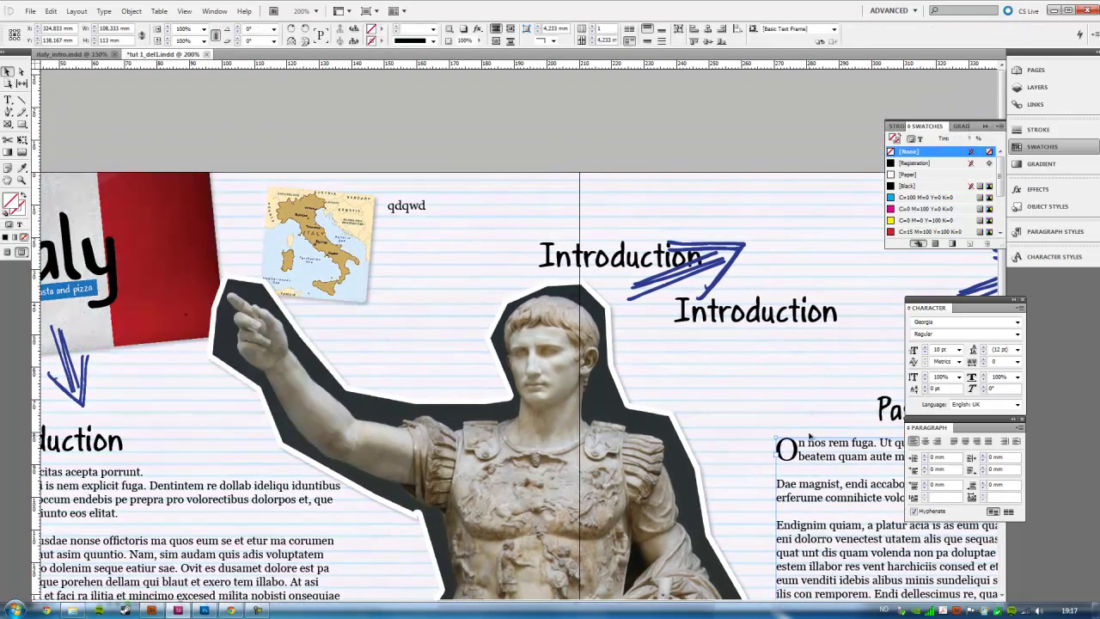
key(t)
drag(798, 447, 786, 448)
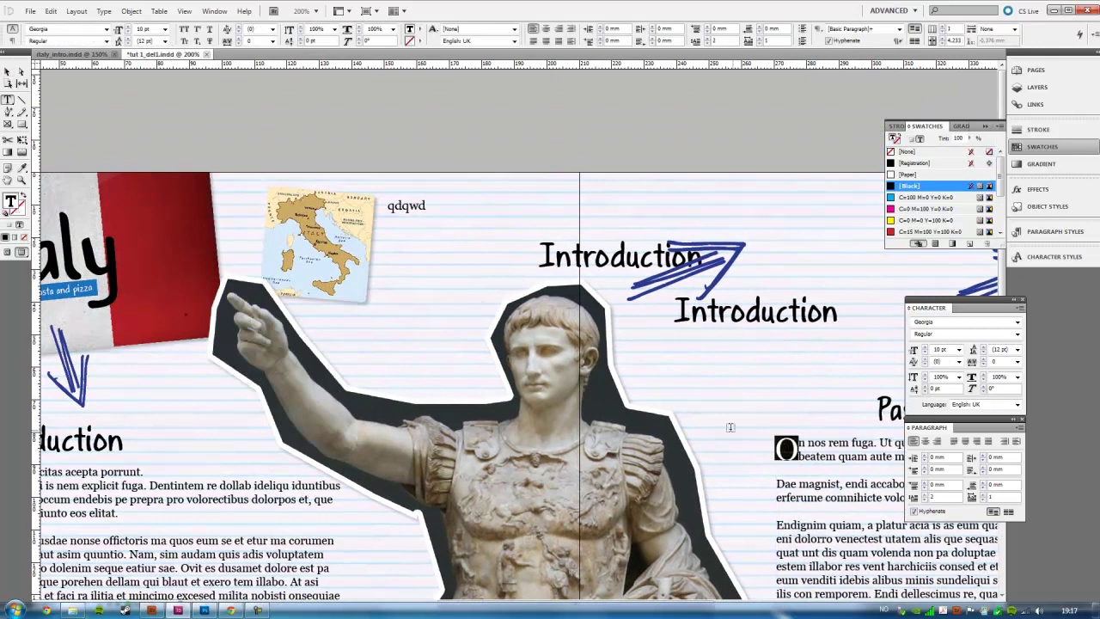
click(21, 169)
click(158, 277)
Nudge the Introduction text frame slightly up-left beside the statue, then try narrowing its right edge.
key(v)
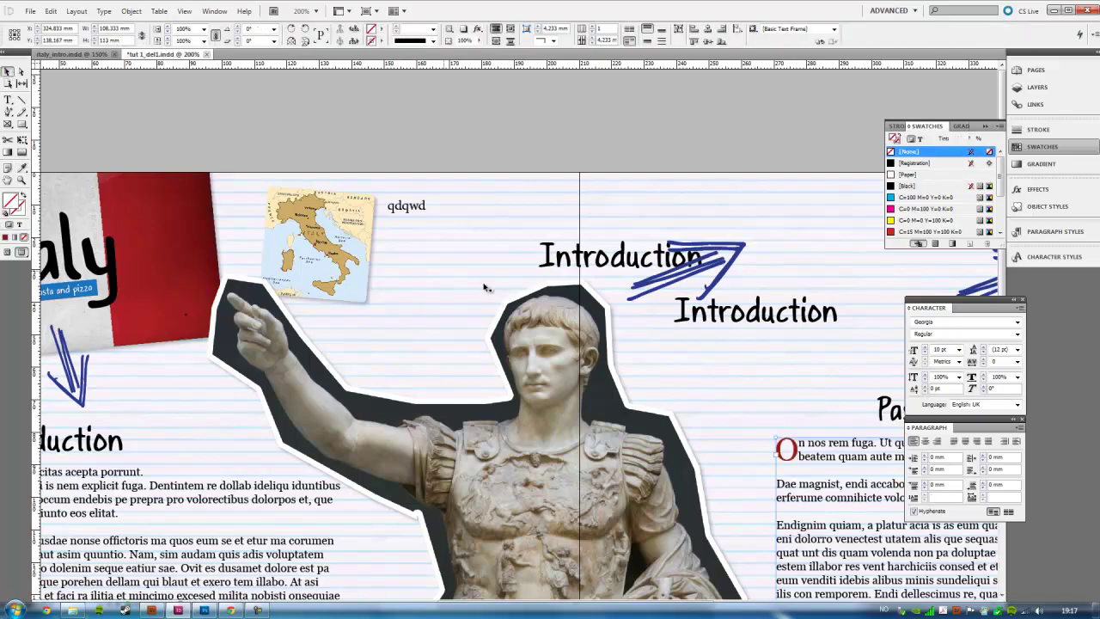
scroll(488, 288, down, 5)
scroll(488, 288, right, 5)
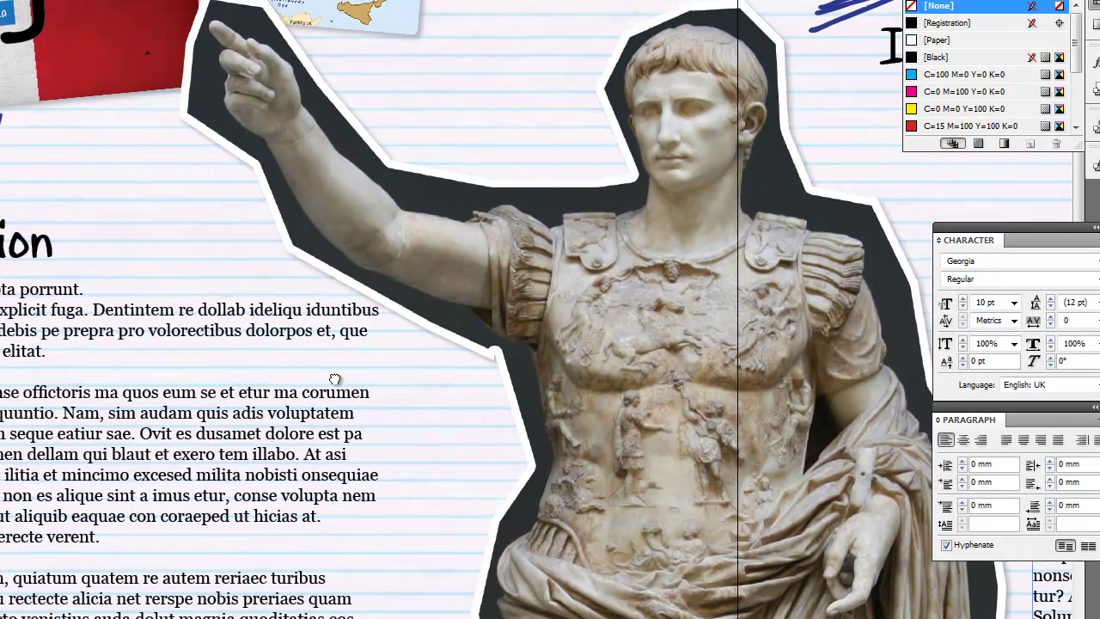
mouse_move(361, 321)
mouse_down()
mouse_move(304, 388)
mouse_move(331, 375)
mouse_up()
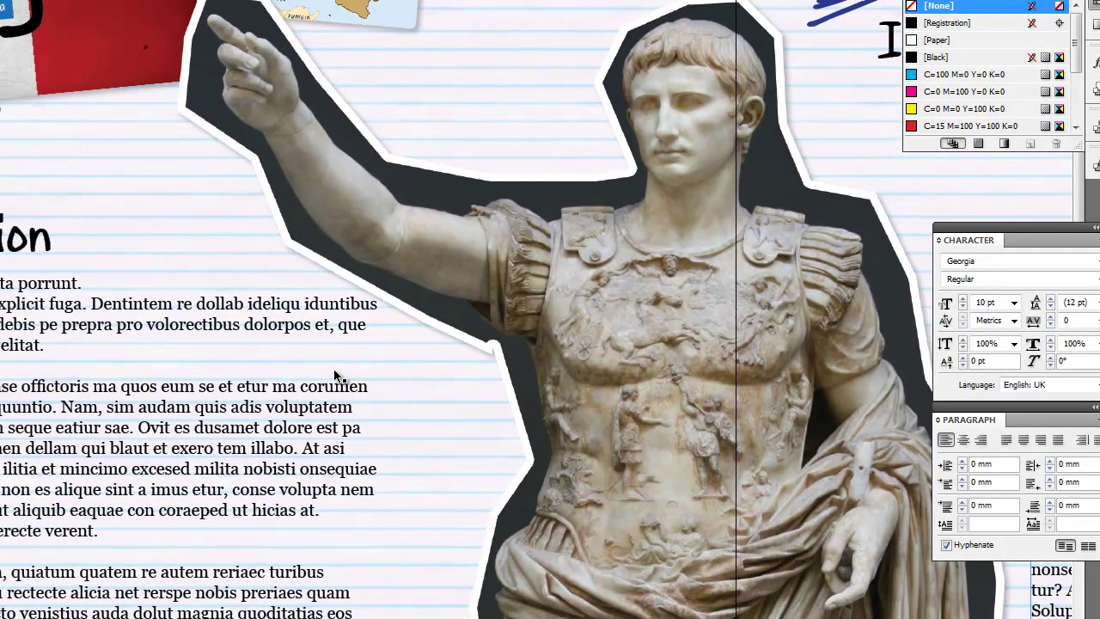
mouse_move(179, 378)
mouse_down()
mouse_move(140, 252)
mouse_move(177, 134)
mouse_up()
click(55, 164)
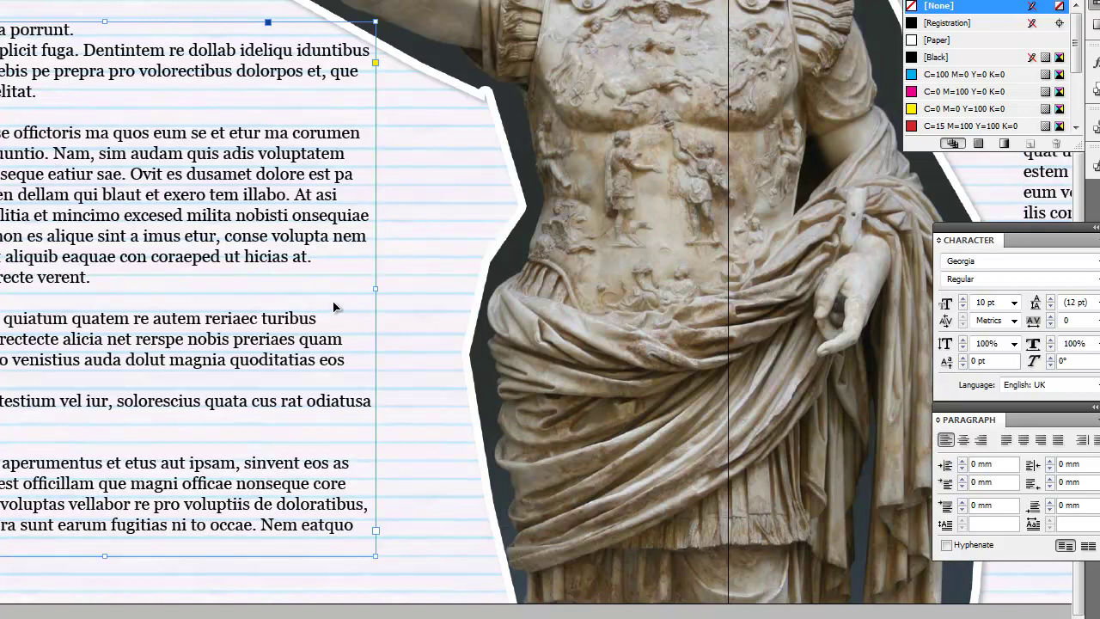
drag(236, 295, 226, 285)
drag(365, 292, 312, 275)
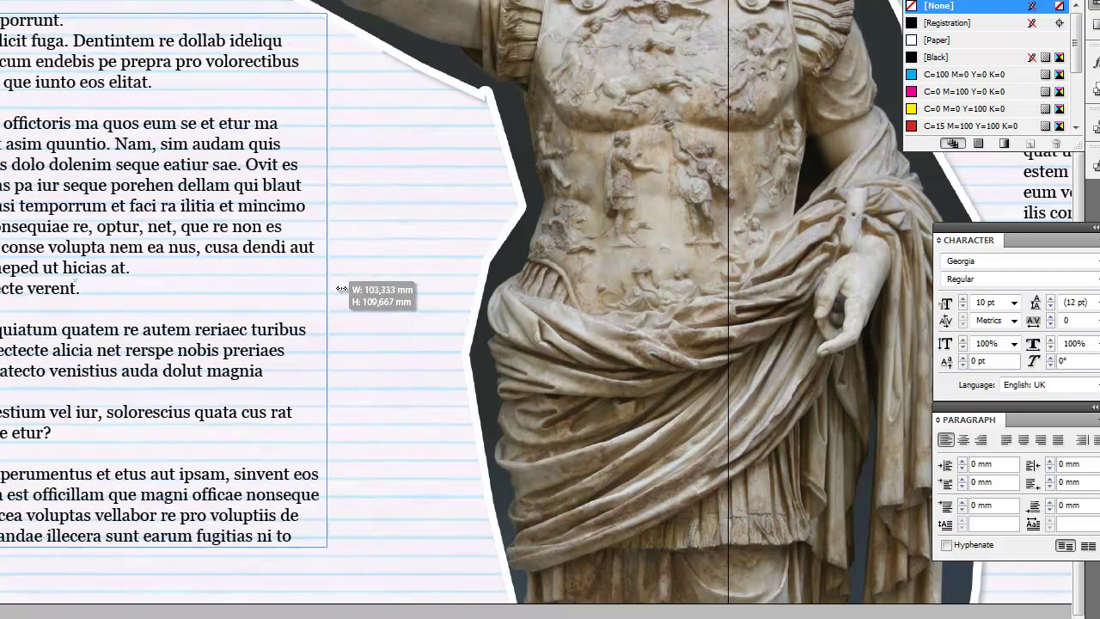
Undo the frame narrowing, select all Introduction text, and float the Character panel out of the dock.
key(ctrl+z)
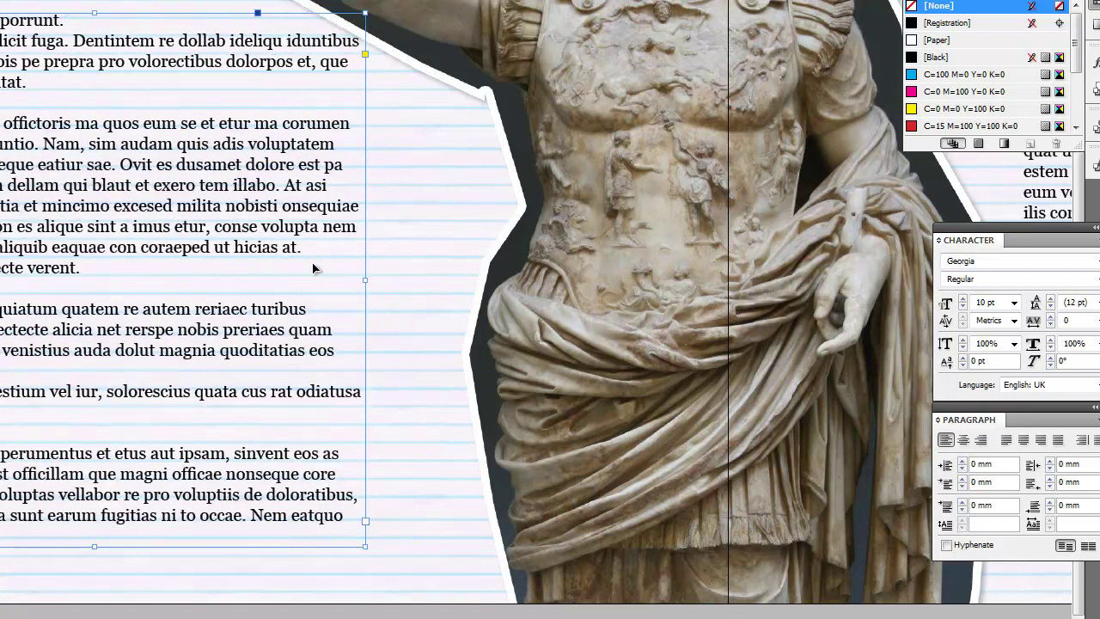
double_click(153, 182)
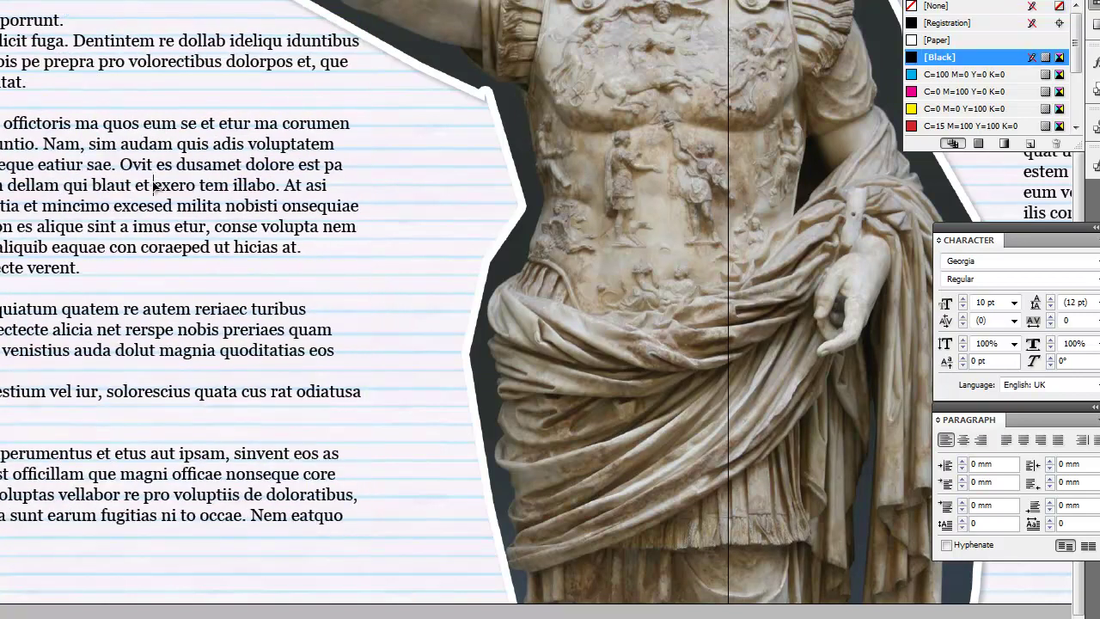
key(ctrl+a)
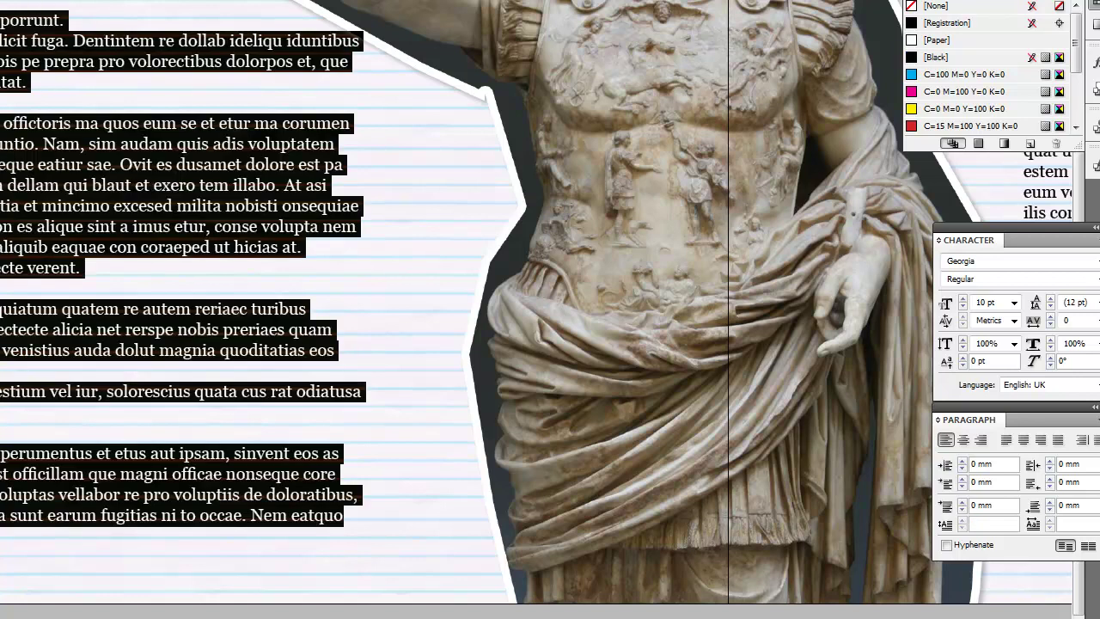
drag(963, 240, 469, 68)
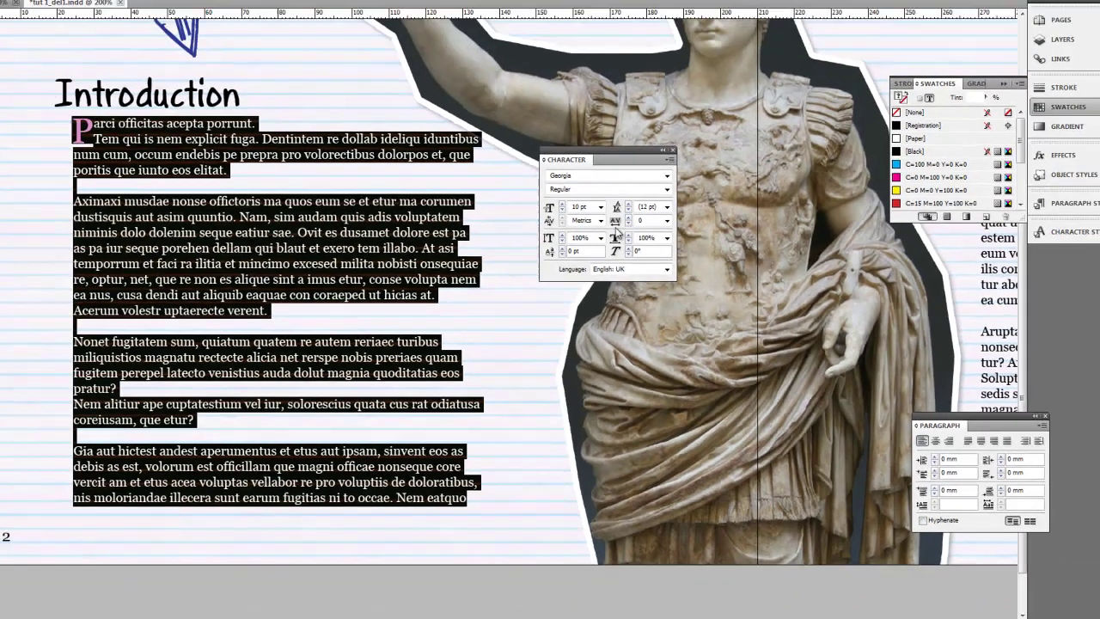
click(483, 312)
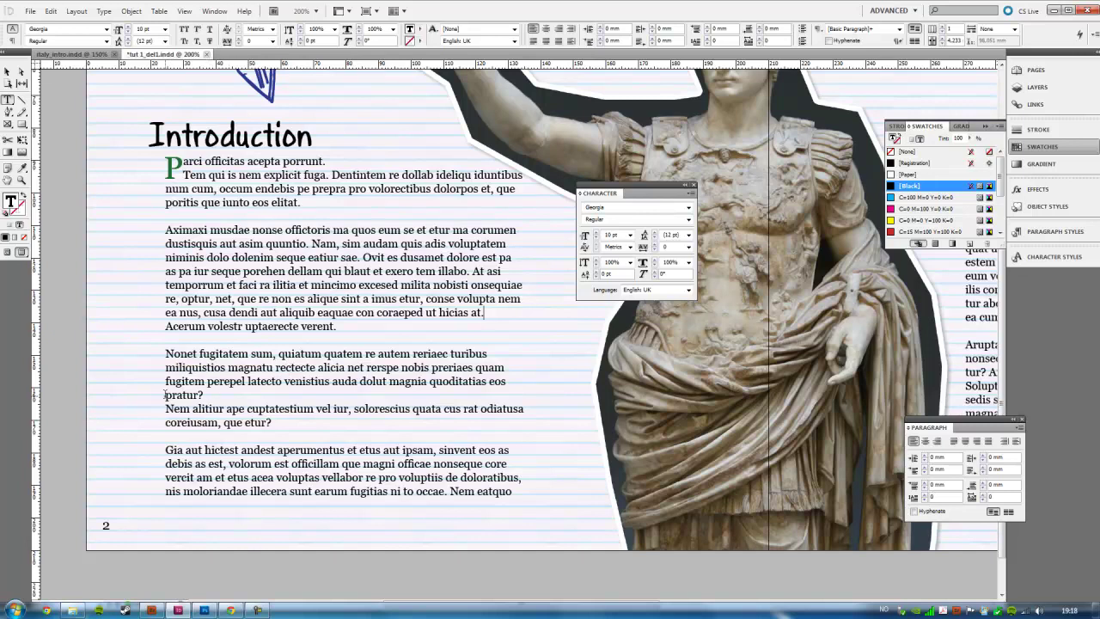
Step the 'Nonet fugitatem' paragraph's tracking through -40, -30 and -20 to settle at -10.
drag(206, 393, 164, 353)
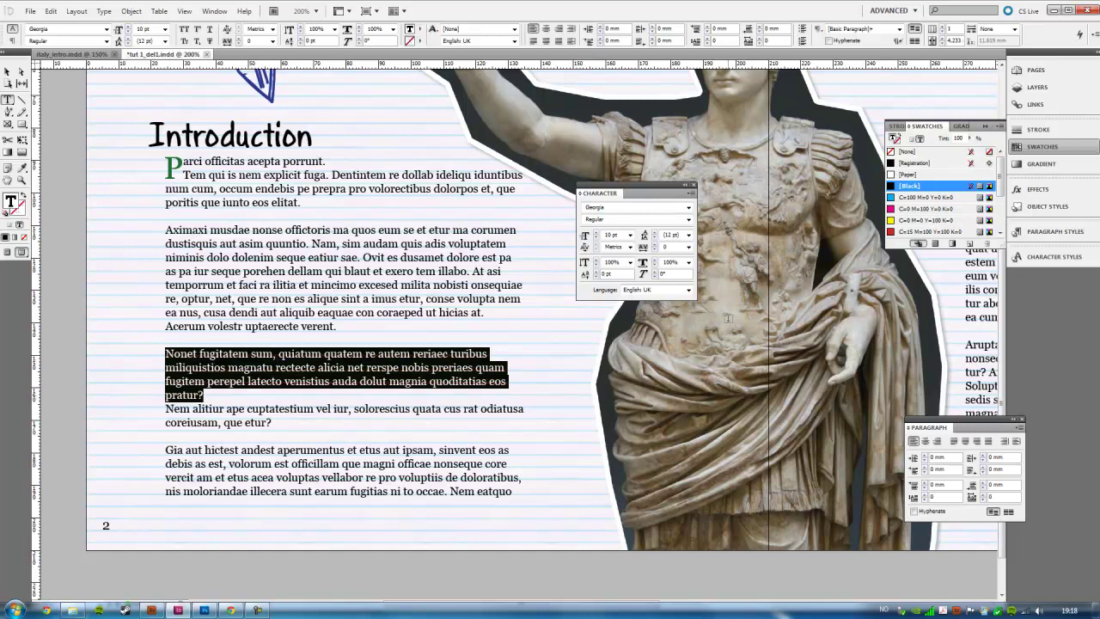
click(655, 250)
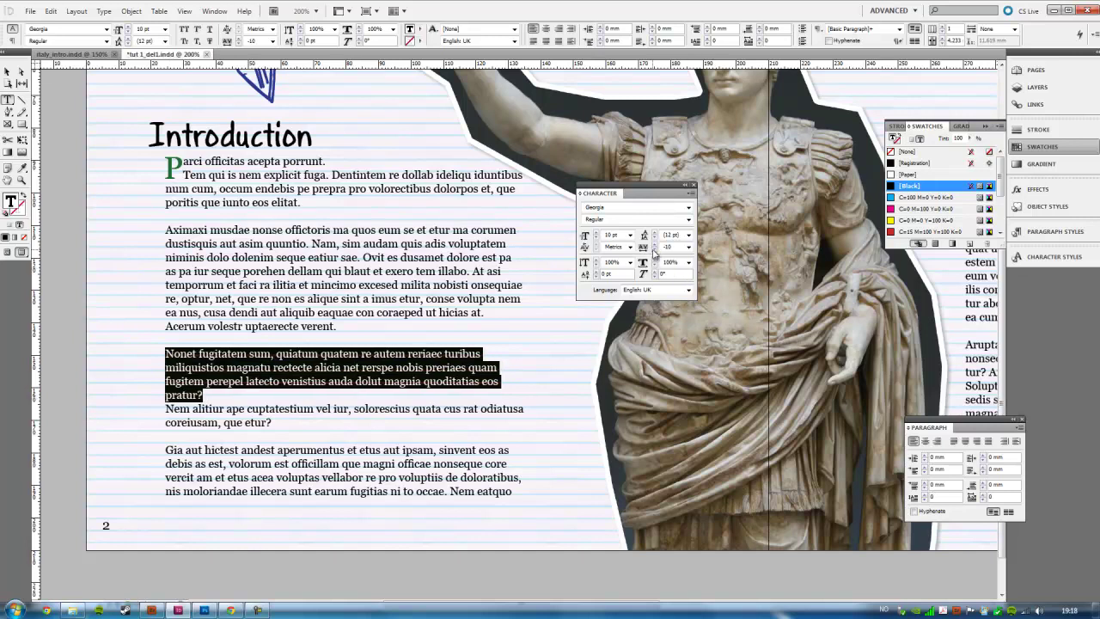
click(655, 250)
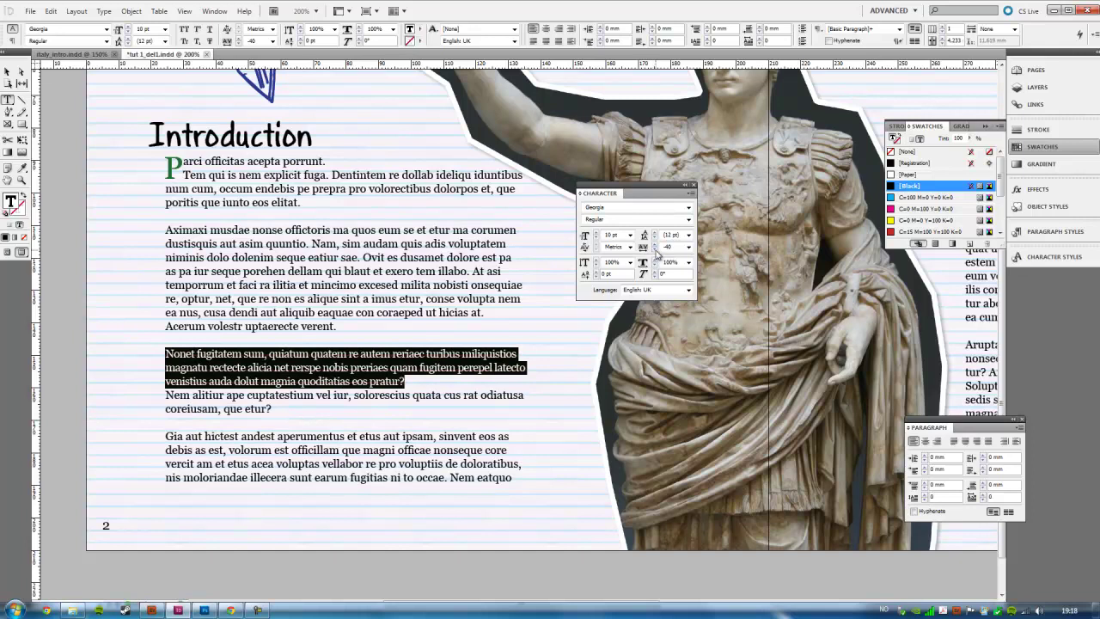
click(656, 244)
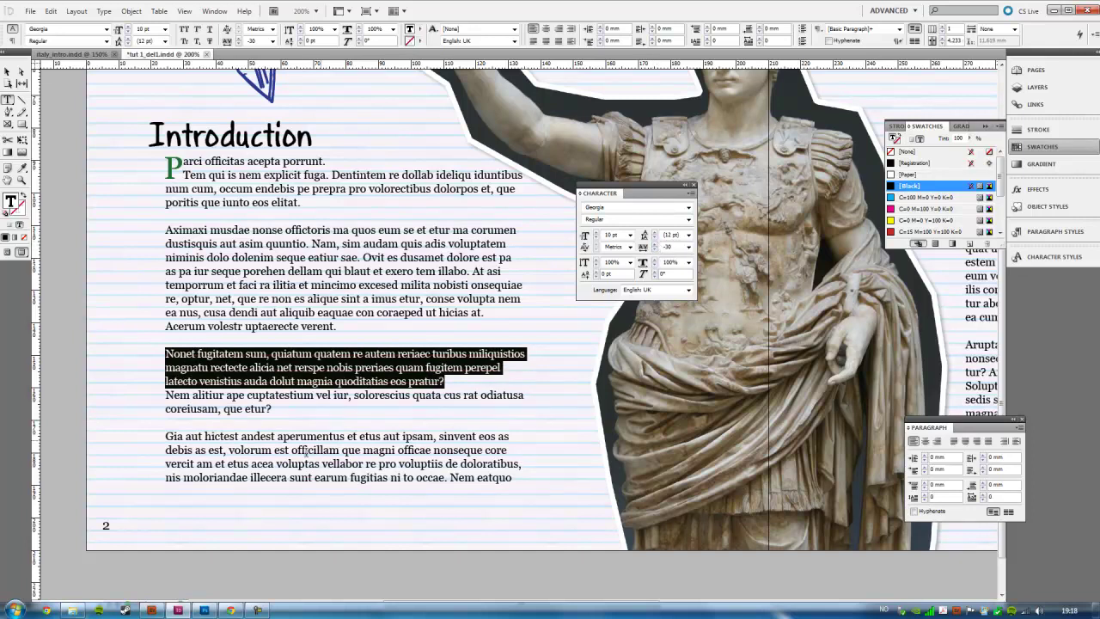
click(317, 435)
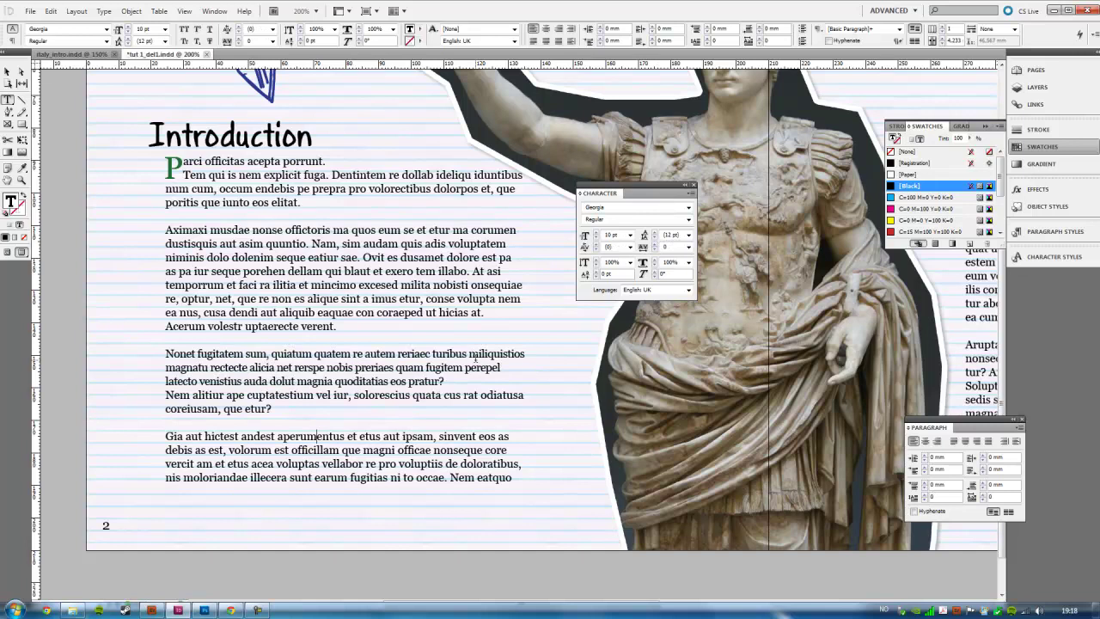
triple_click(475, 362)
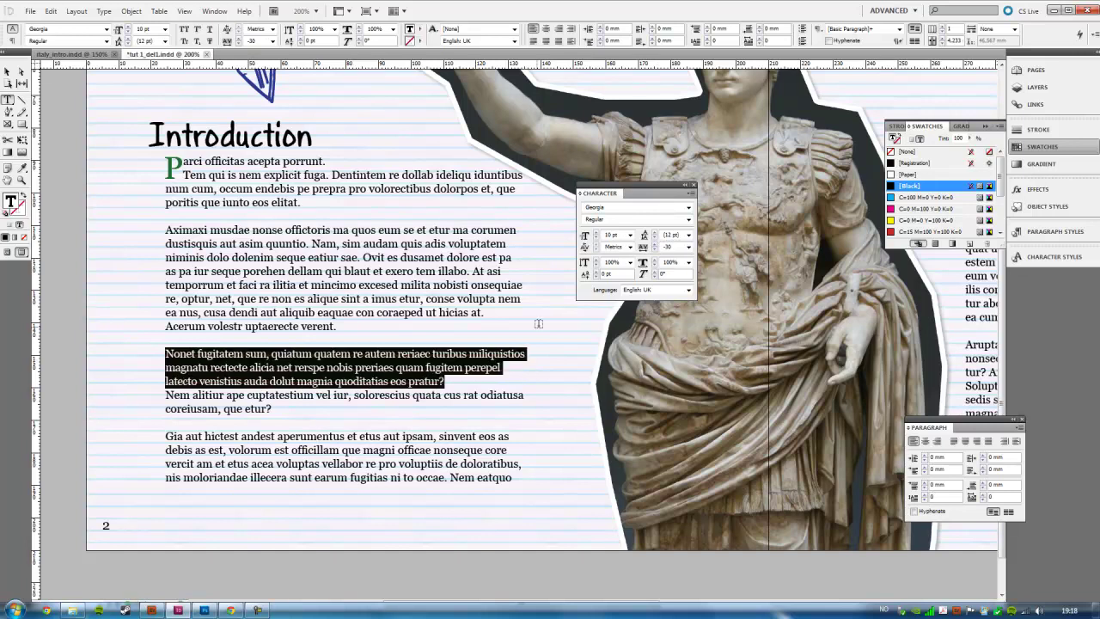
click(656, 244)
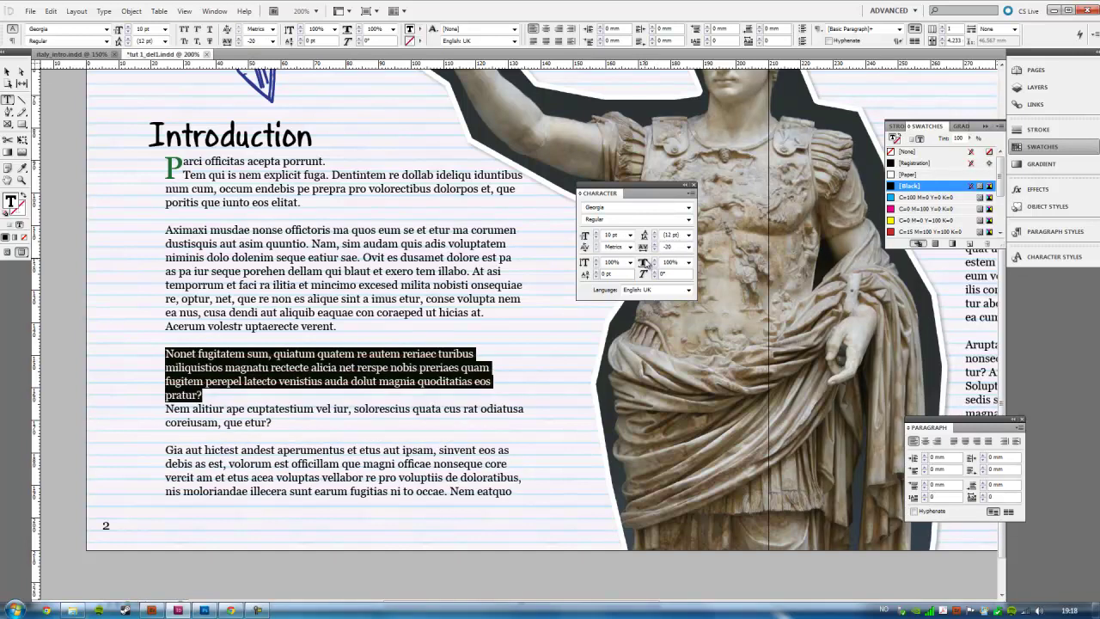
click(648, 248)
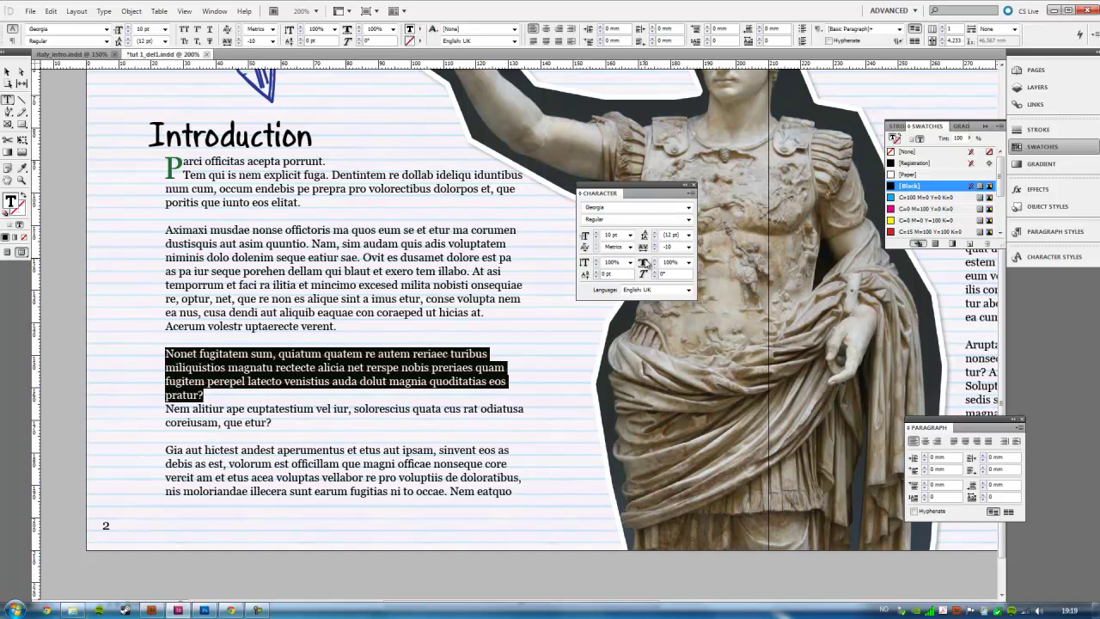
key(Escape)
Insert a blank line before 'Nem altitur…', test tracking 50 on it, then reset tracking to 0.
double_click(249, 428)
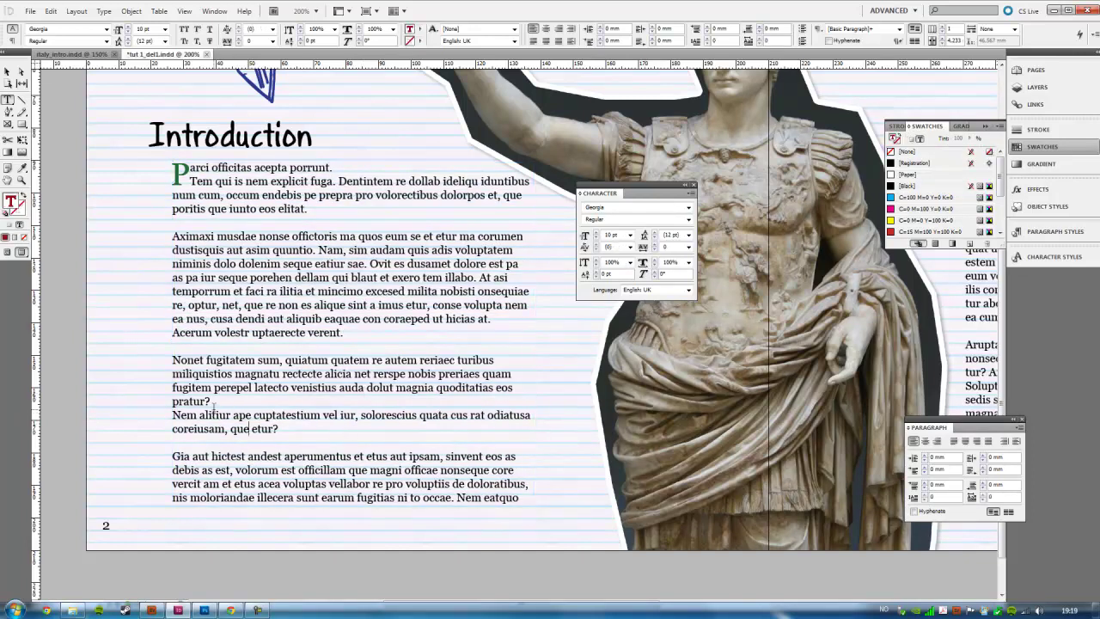
key(Return)
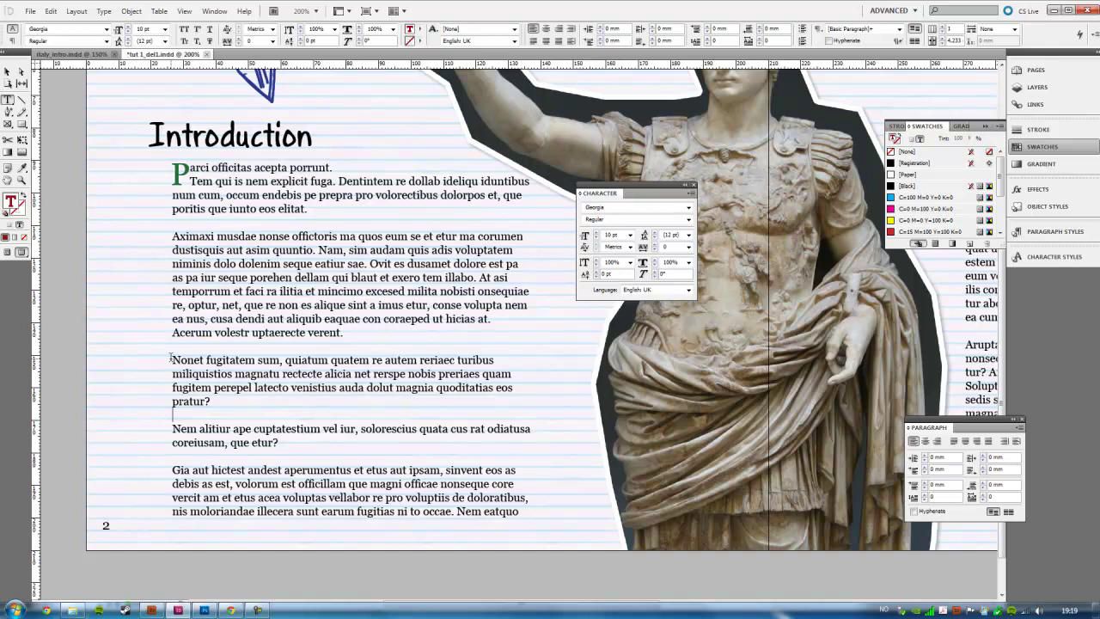
drag(174, 428, 296, 444)
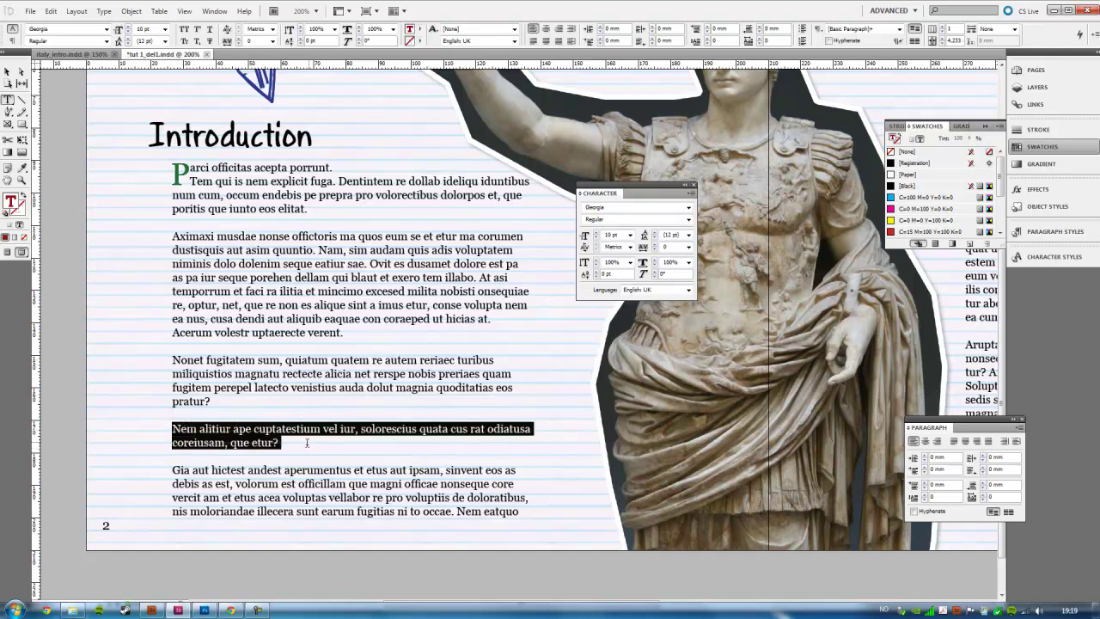
click(655, 244)
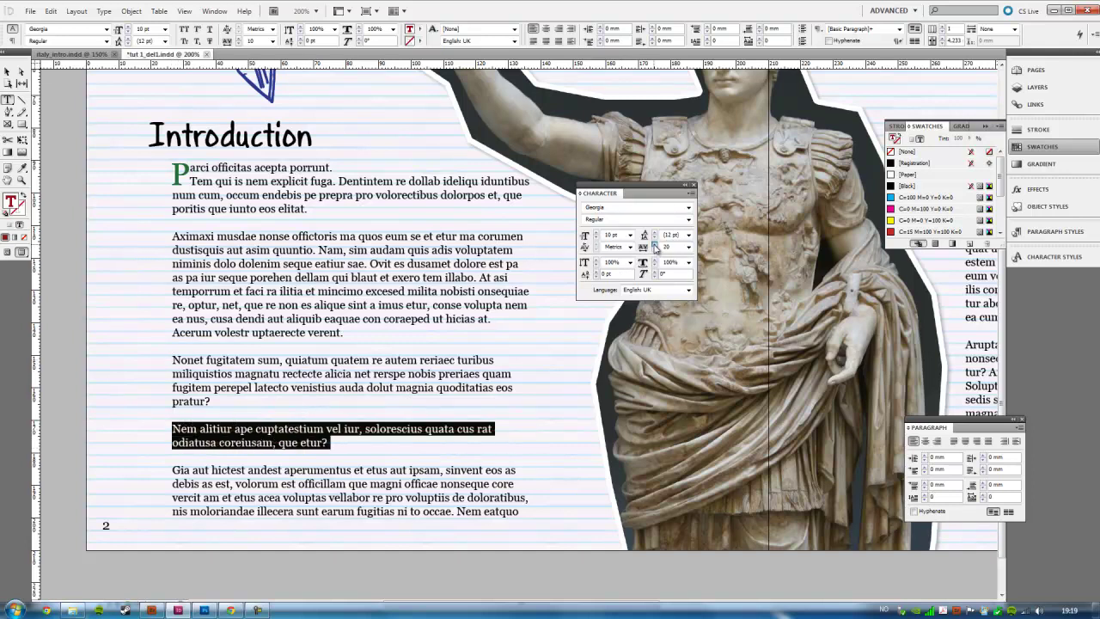
click(655, 244)
click(655, 244)
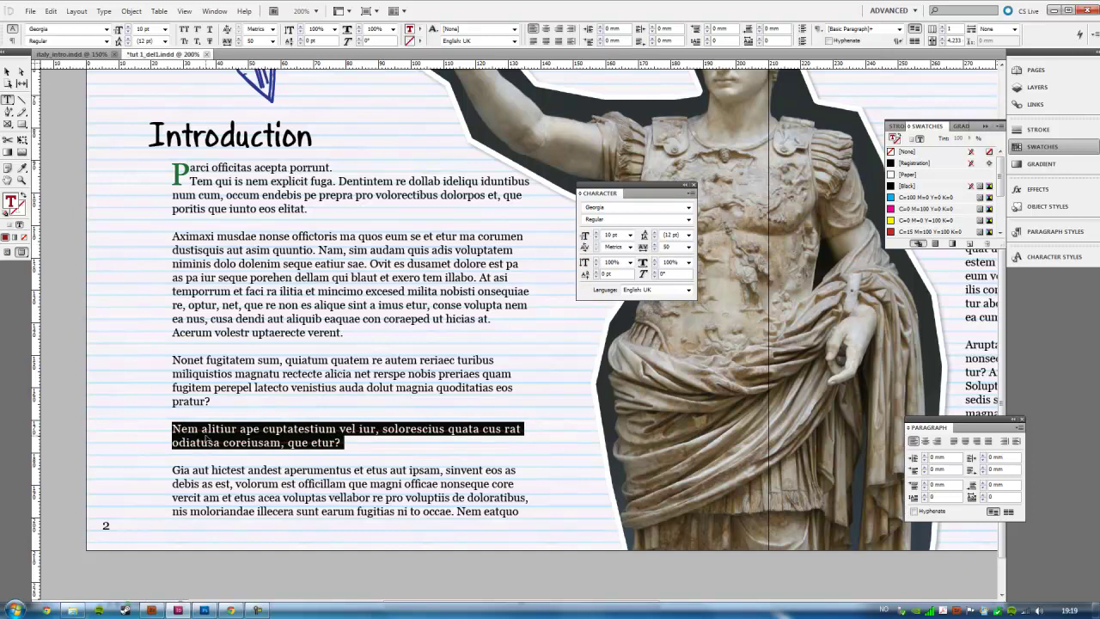
click(688, 247)
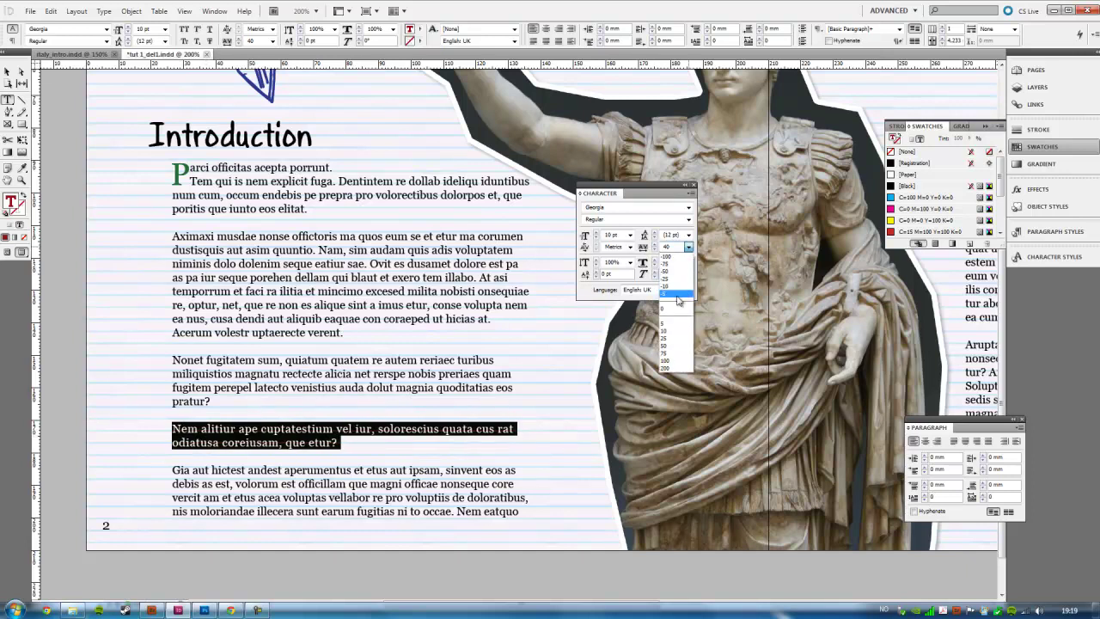
click(675, 307)
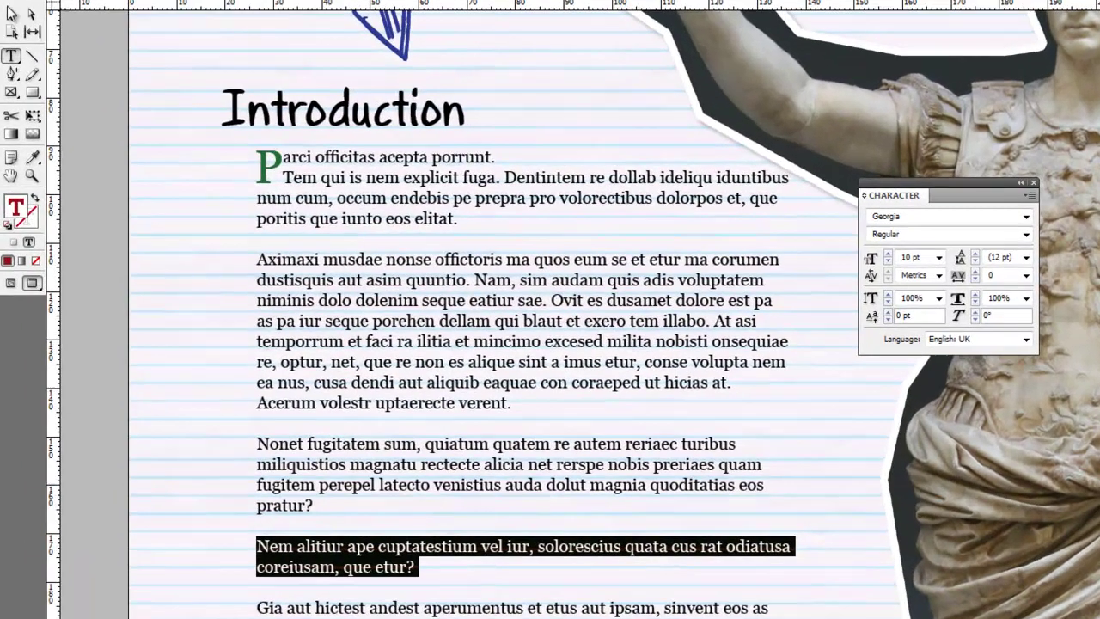
key(Escape)
Zoom in on the Italy title and tighten the I–t kerning to -70.
drag(525, 140, 525, 553)
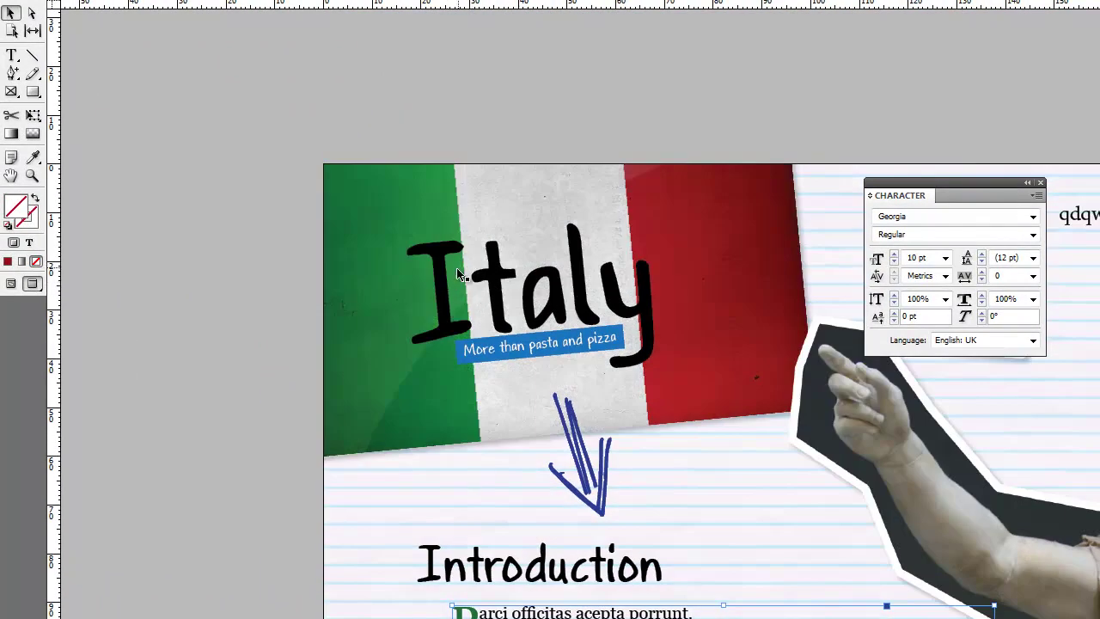
key(z)
click(436, 241)
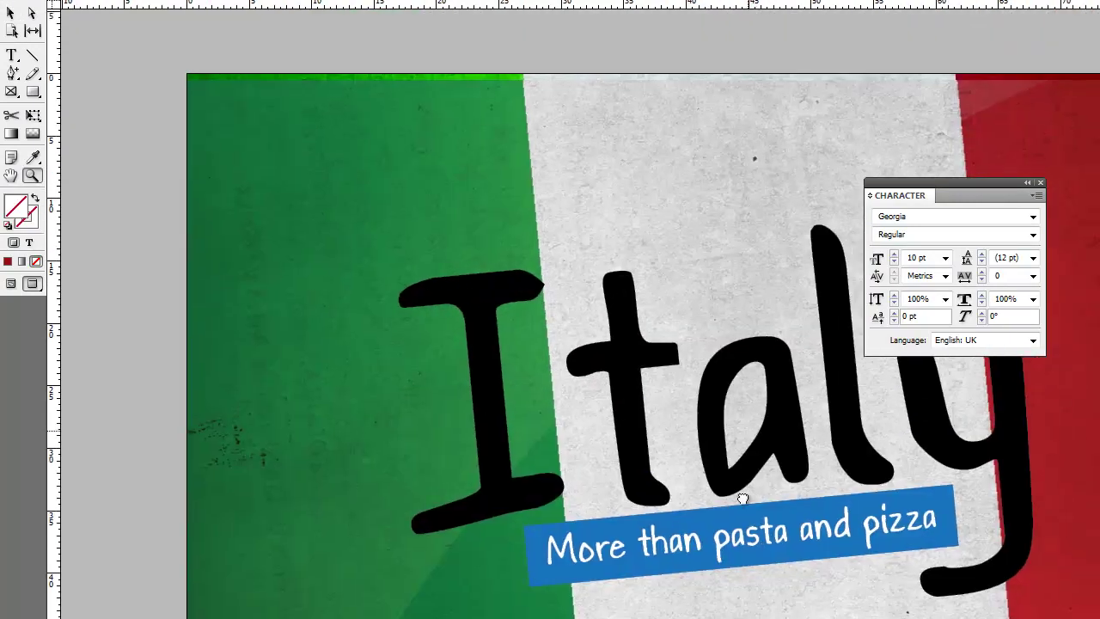
drag(743, 499, 559, 429)
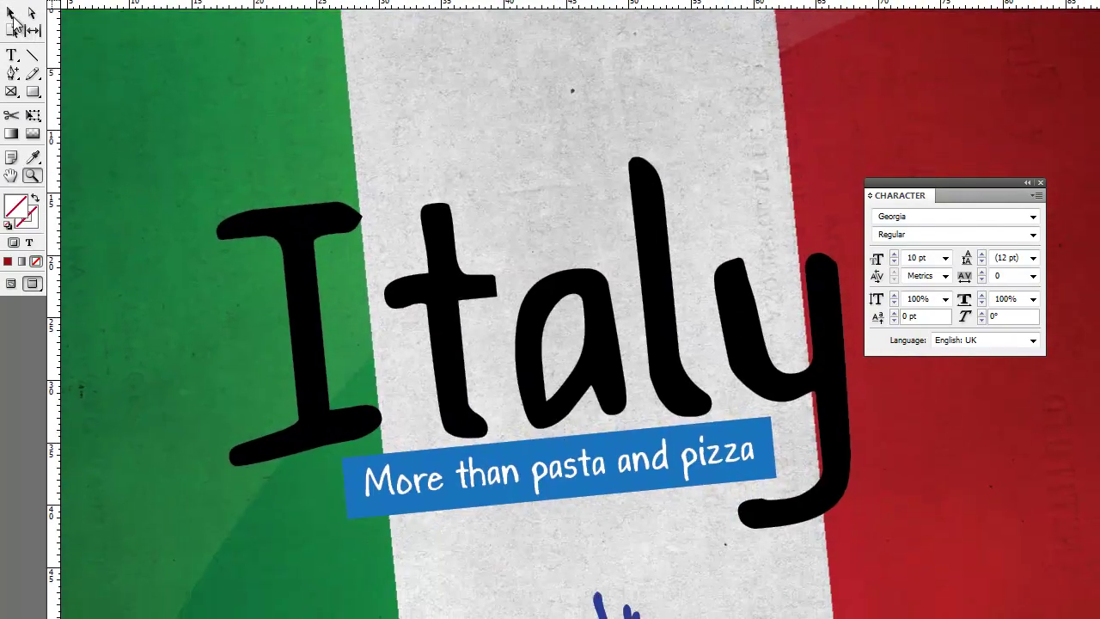
double_click(347, 316)
click(390, 275)
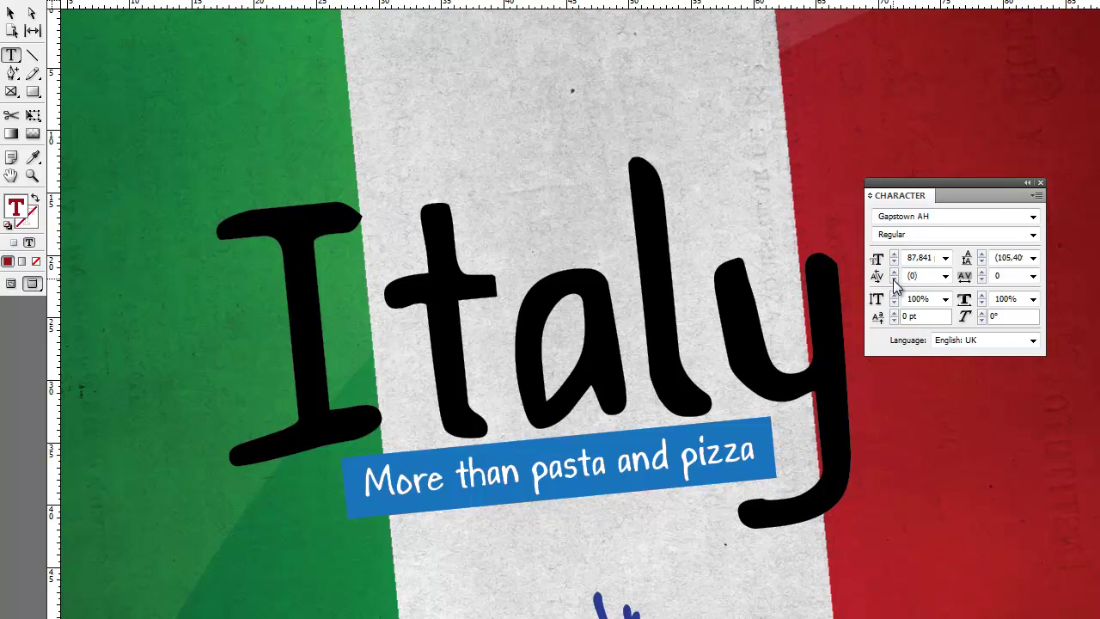
click(893, 280)
click(892, 280)
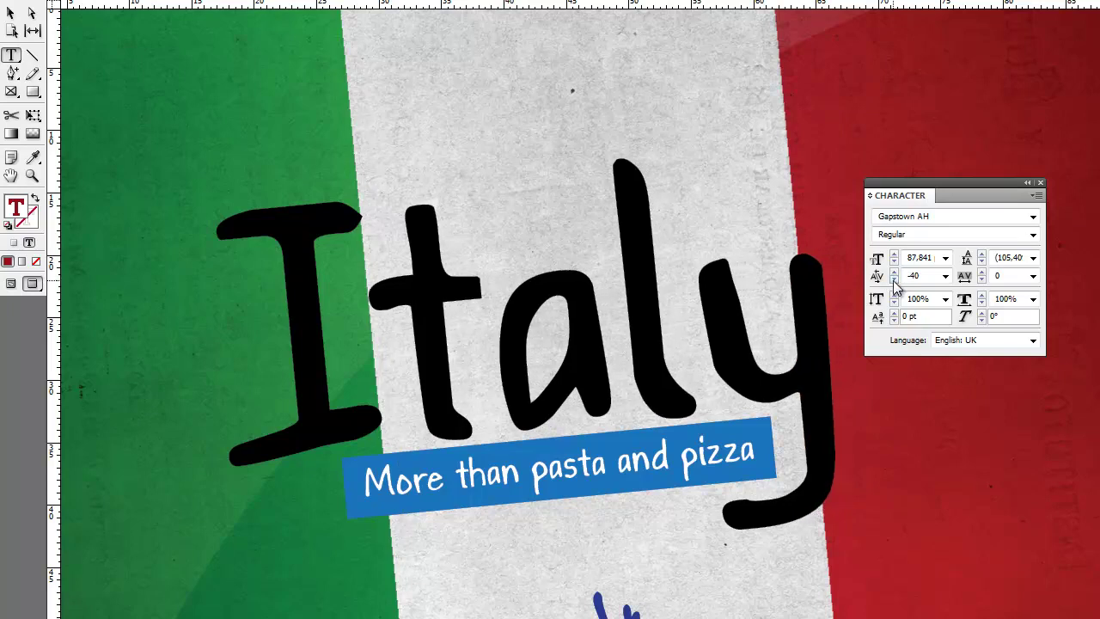
click(893, 280)
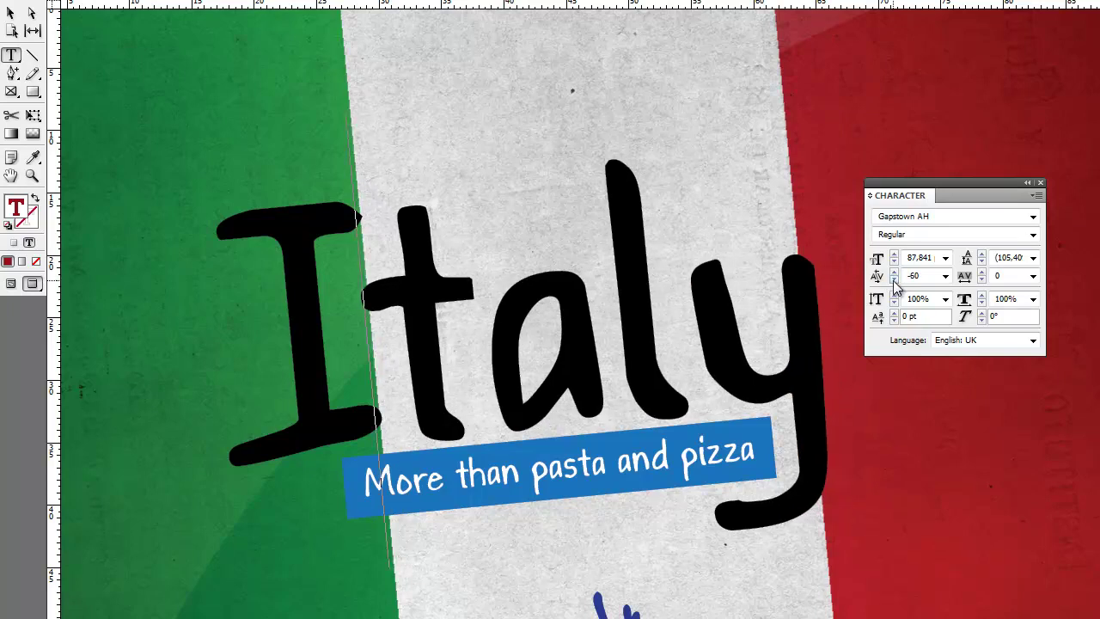
click(893, 280)
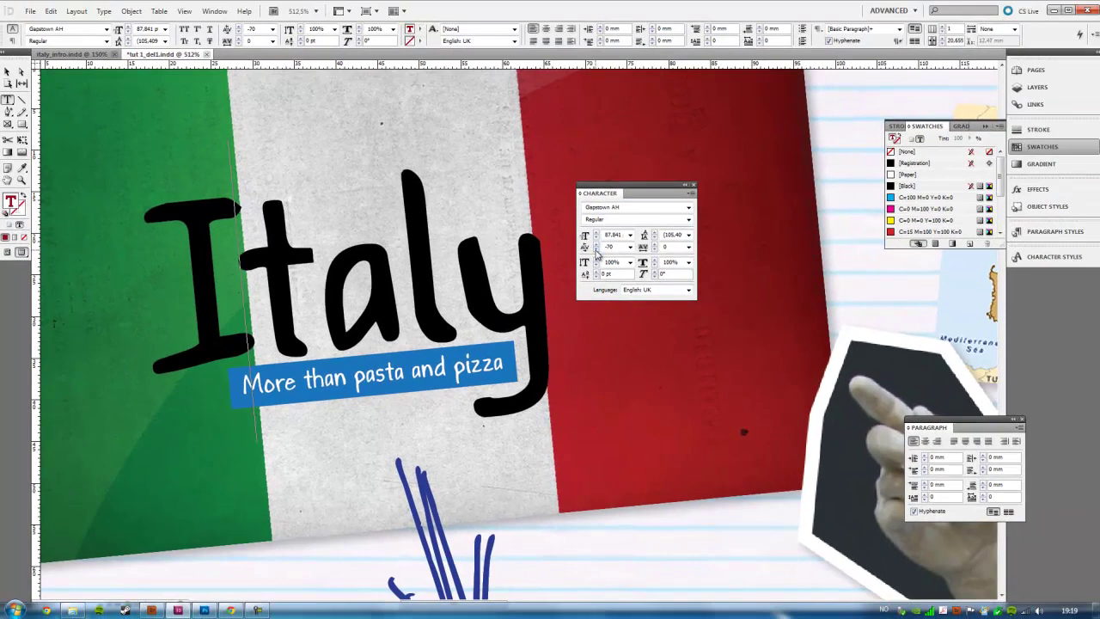
Tighten the kerning of the l–y and a–l letter pairs in the Italy title.
click(447, 274)
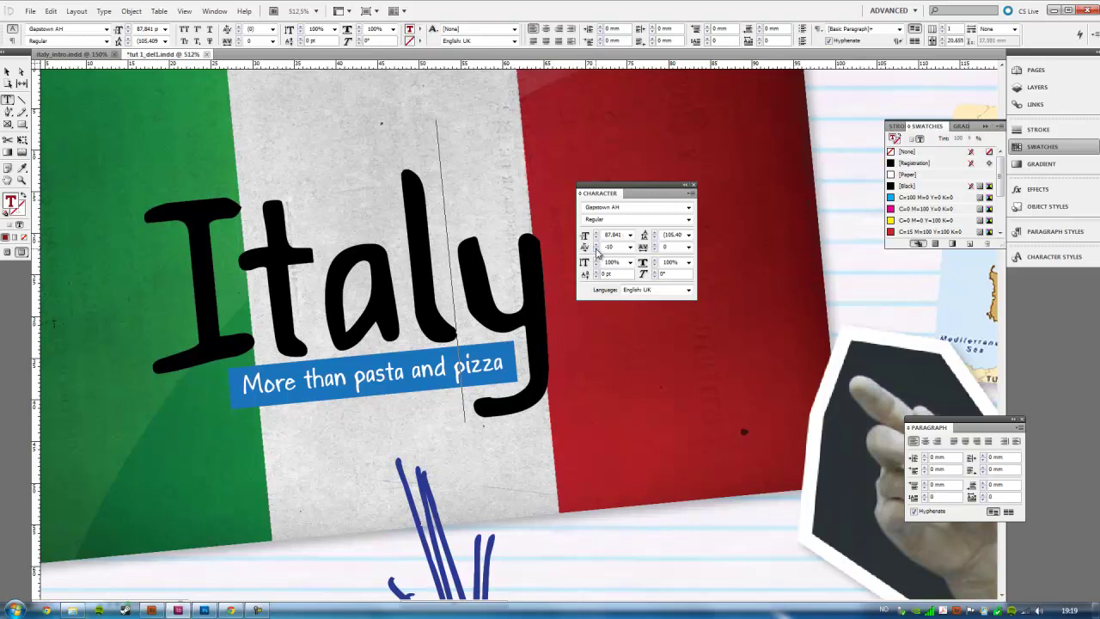
click(595, 251)
click(596, 251)
click(595, 250)
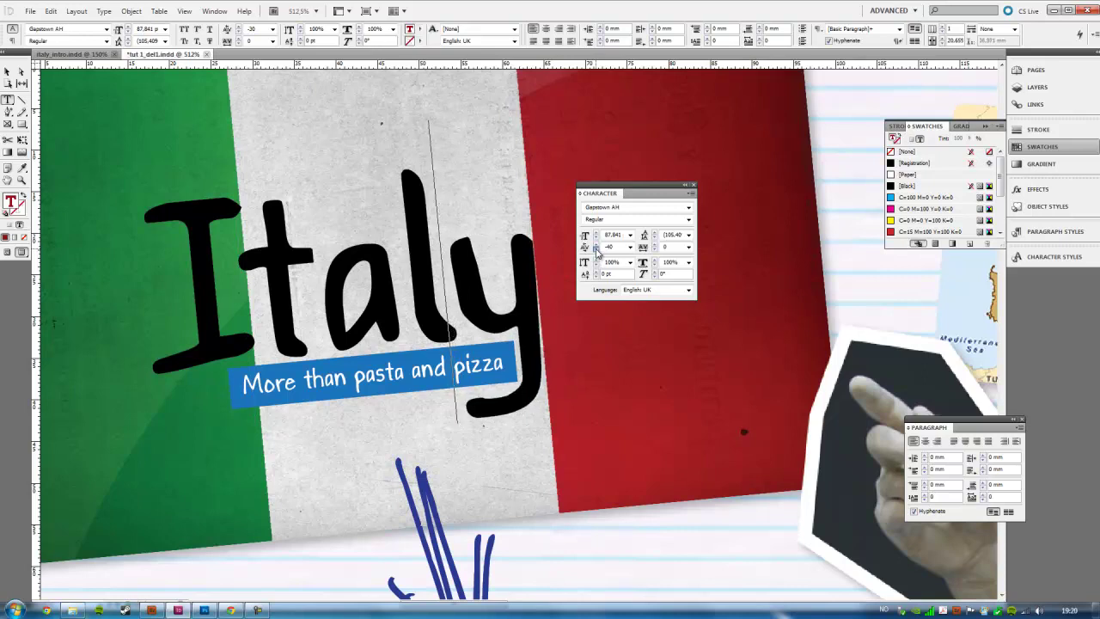
key(Left)
click(595, 250)
click(596, 250)
key(Left)
click(596, 251)
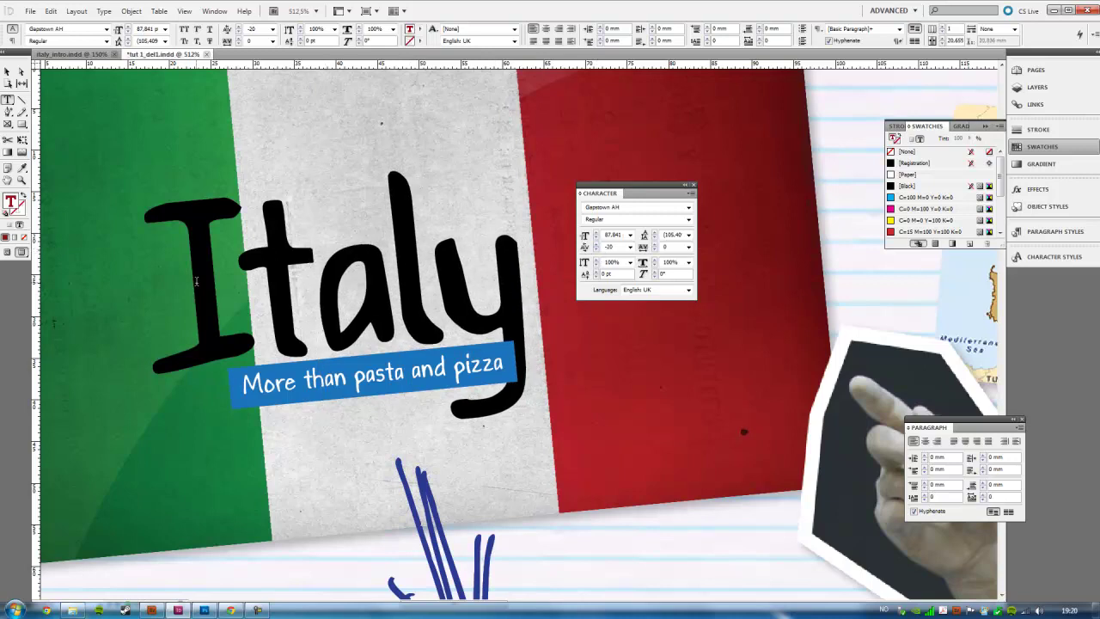
click(7, 71)
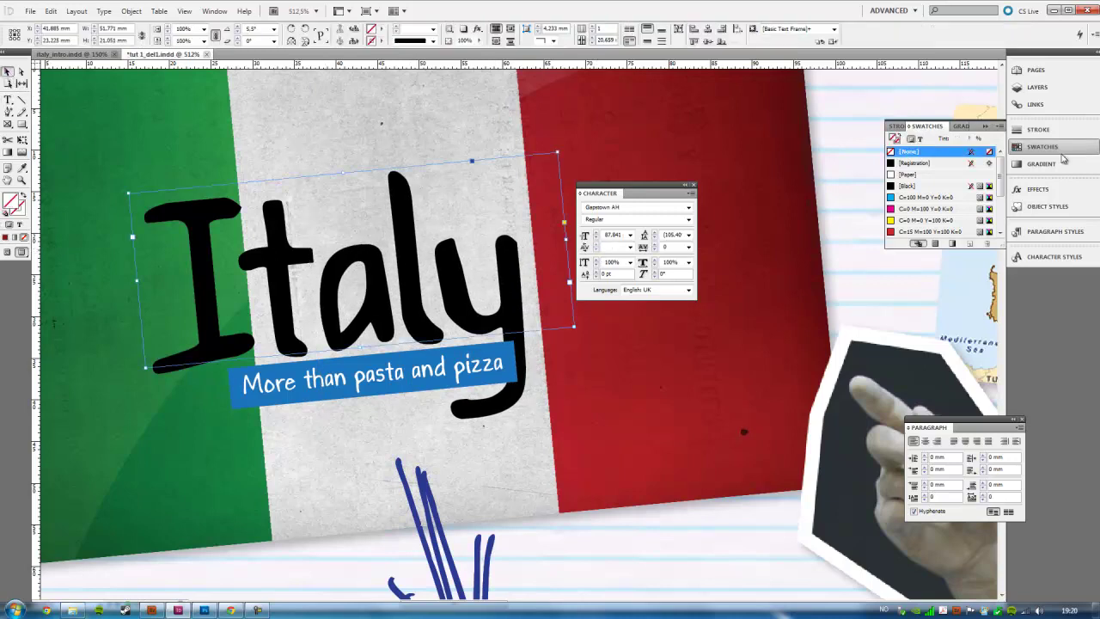
Zoom to 200%, collapse Swatches, and select the entire Introduction story beside the statue.
key(ctrl+2)
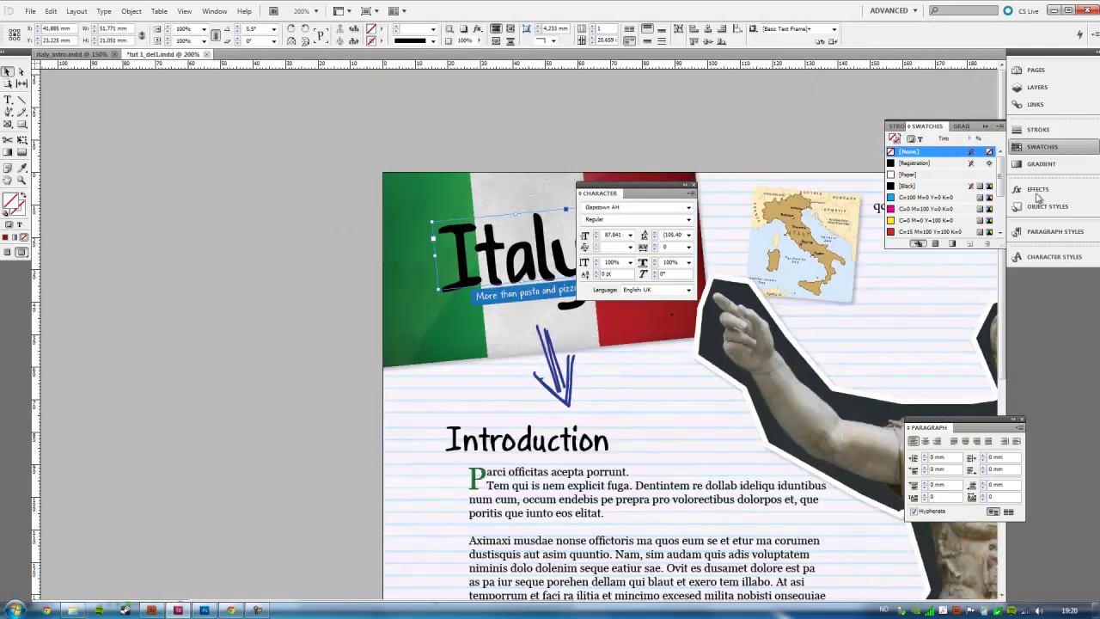
drag(1037, 192, 1039, 208)
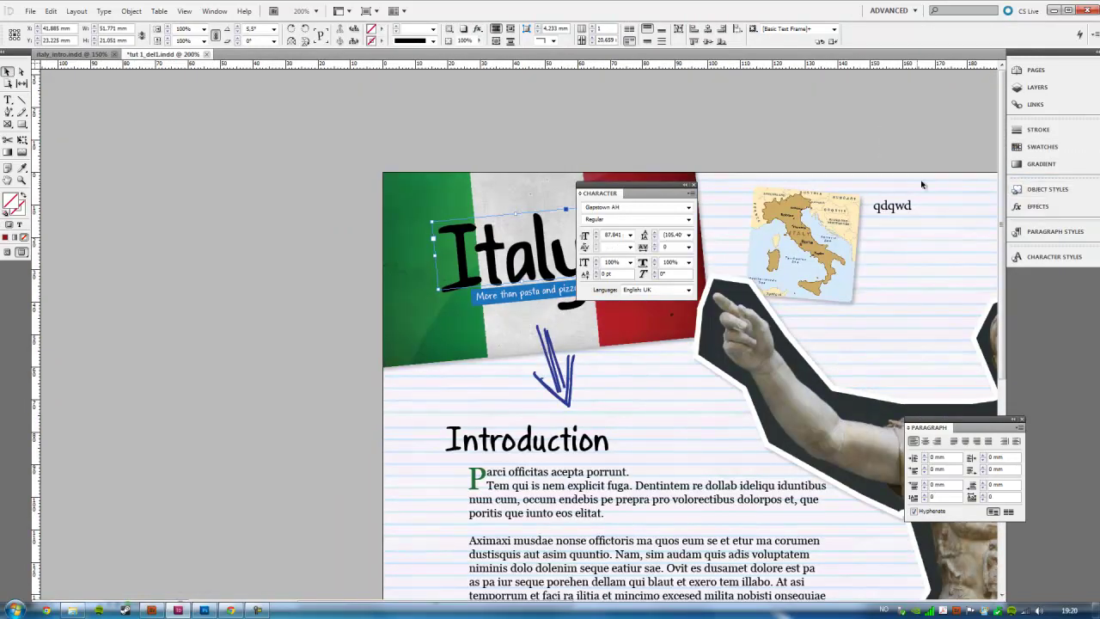
mouse_move(669, 383)
mouse_down()
mouse_move(240, 305)
mouse_move(294, 373)
mouse_move(380, 344)
mouse_move(355, 280)
mouse_move(383, 171)
mouse_up()
double_click(314, 267)
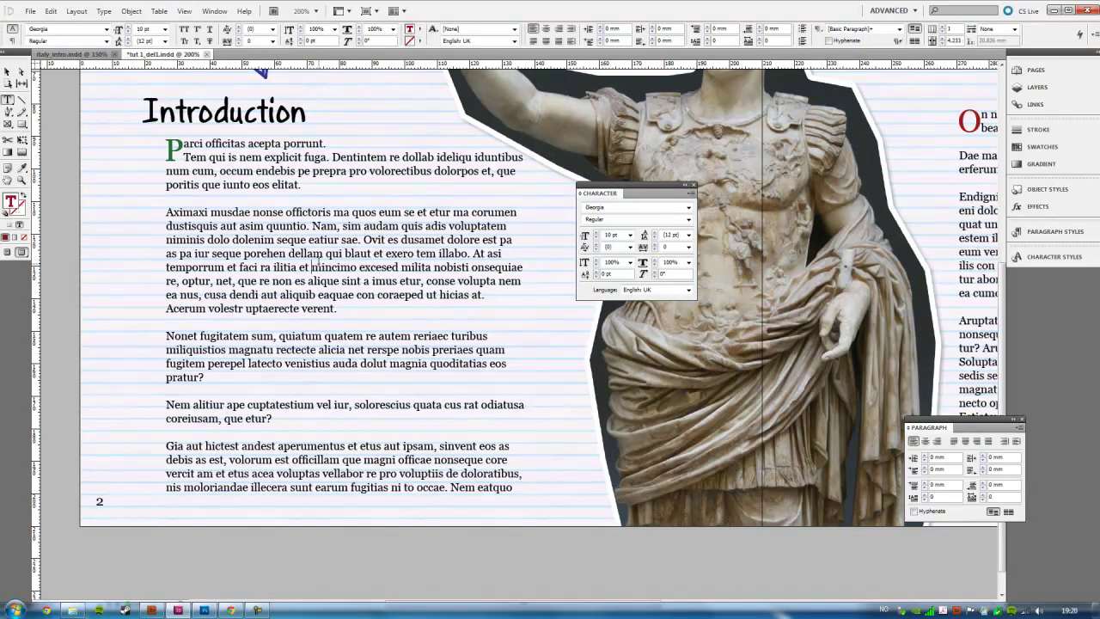
key(ctrl+a)
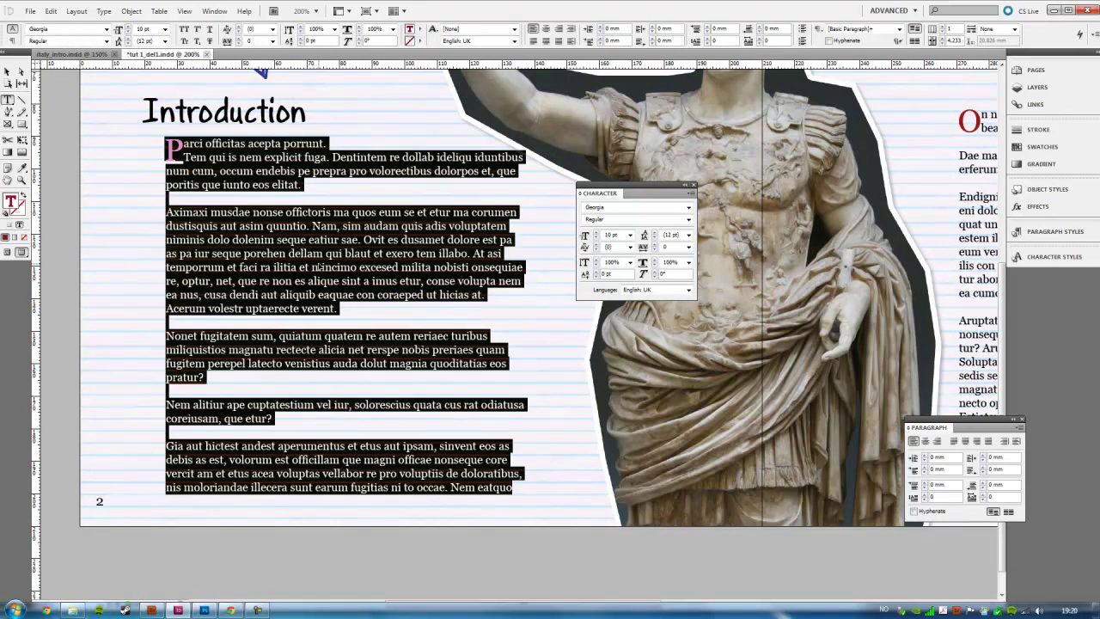
drag(609, 192, 718, 268)
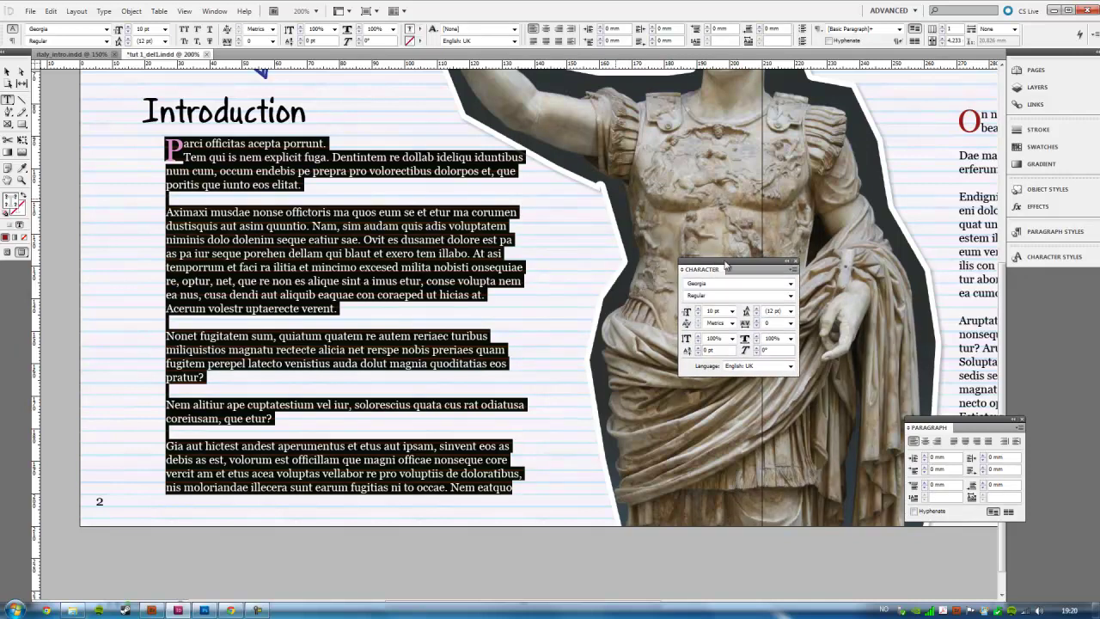
drag(725, 266, 739, 280)
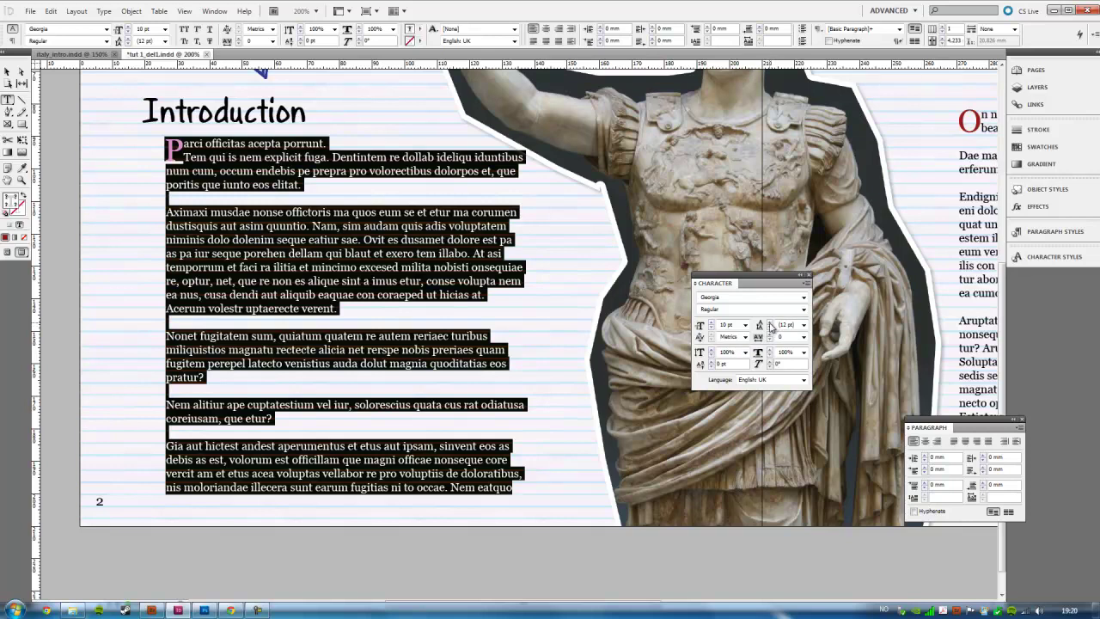
Try several leading values on the Introduction body text, settling on 14 pt.
key(Return)
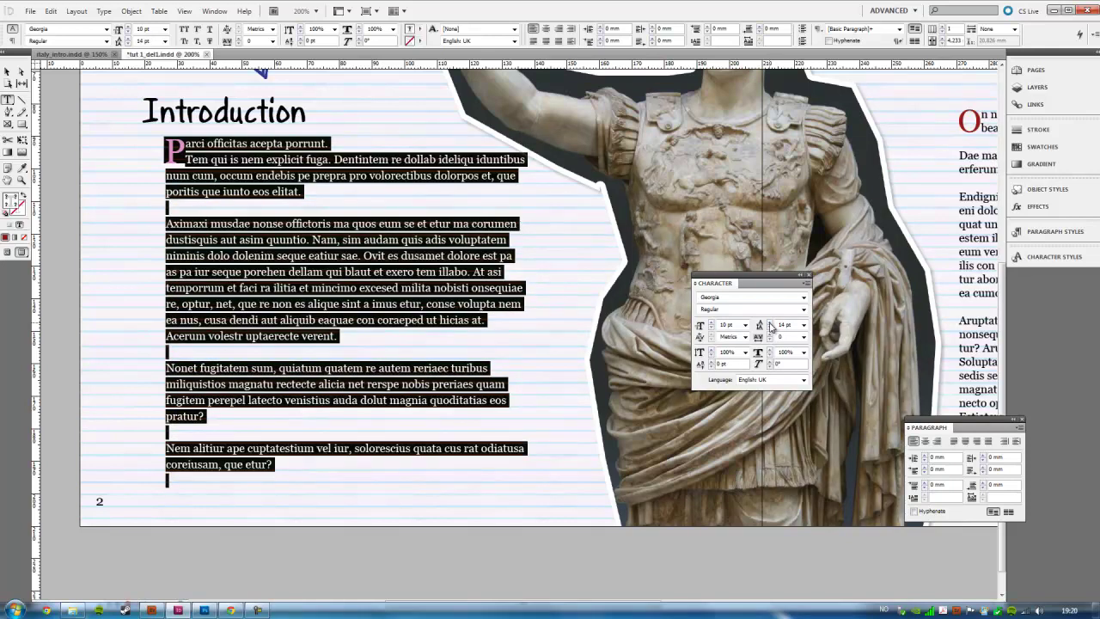
click(770, 323)
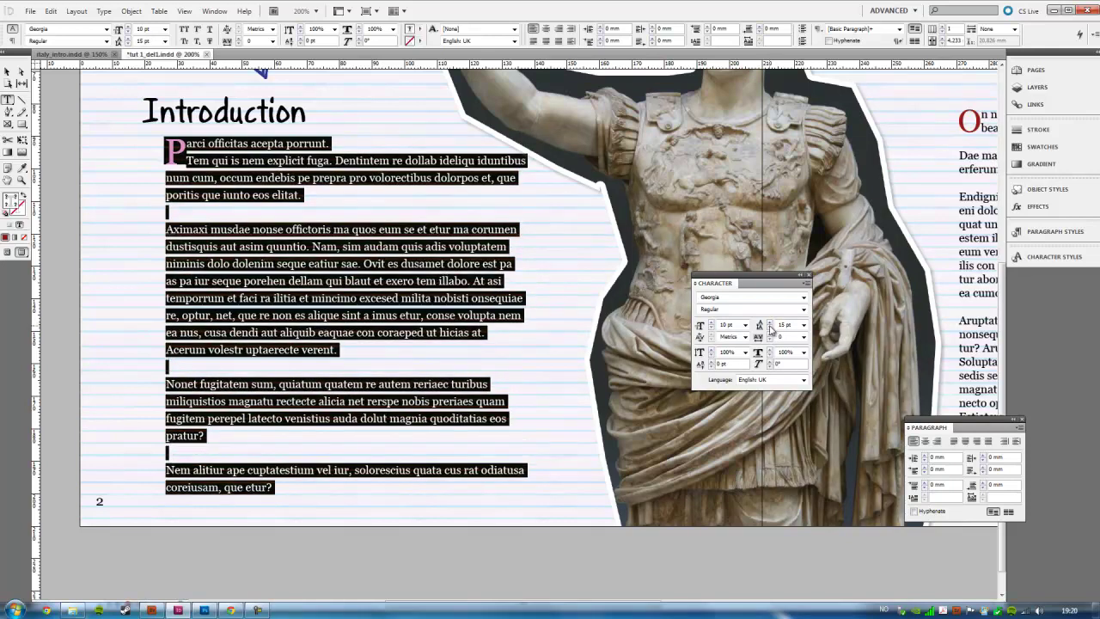
click(770, 327)
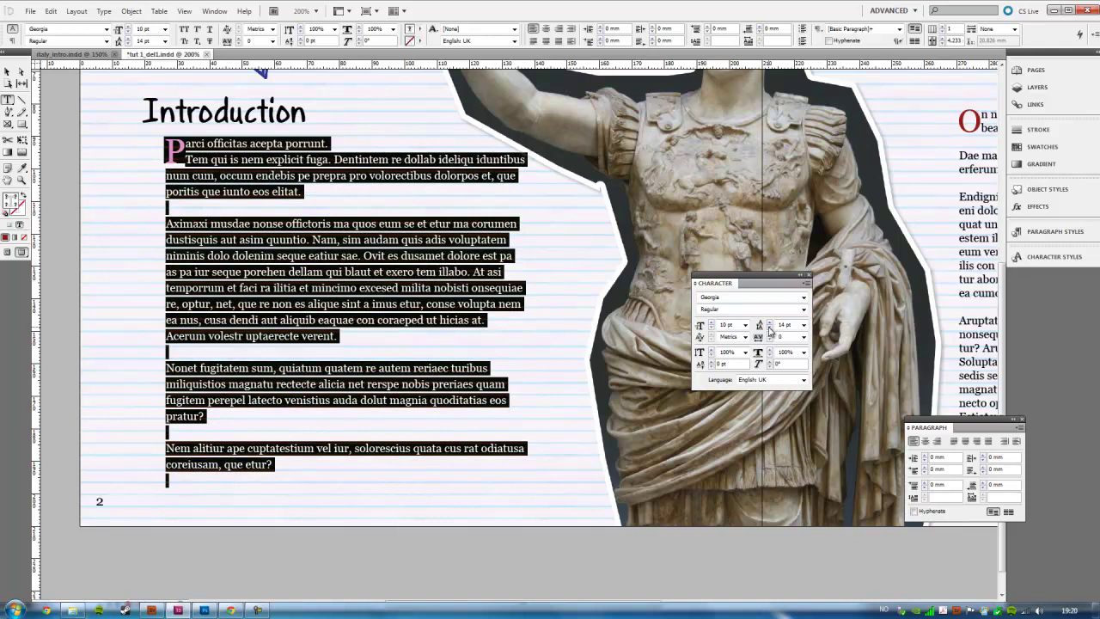
click(378, 340)
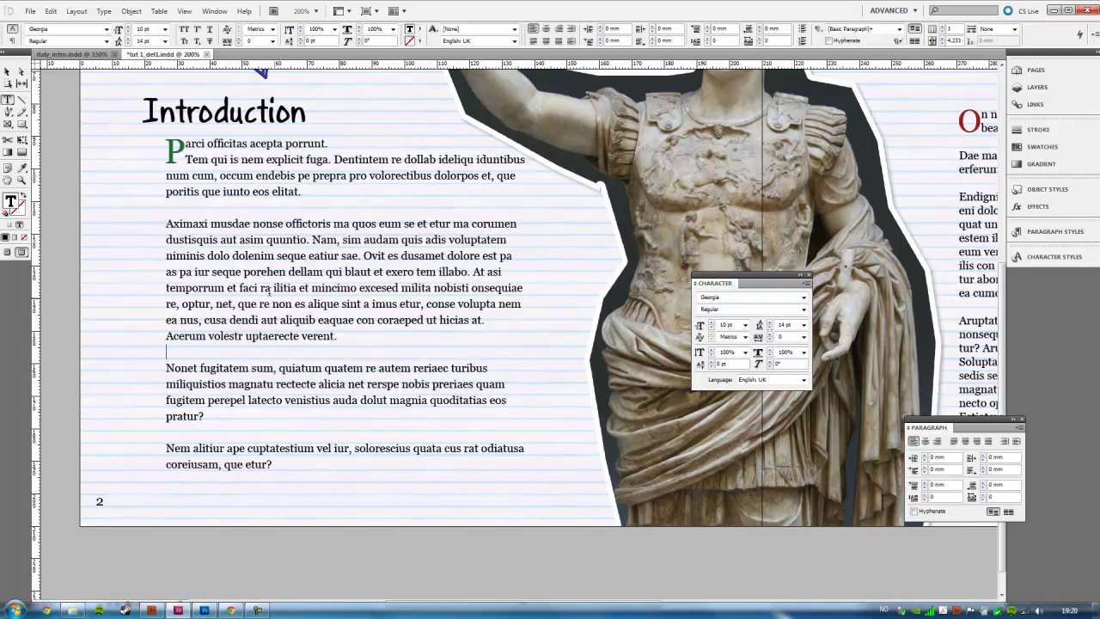
key(Escape)
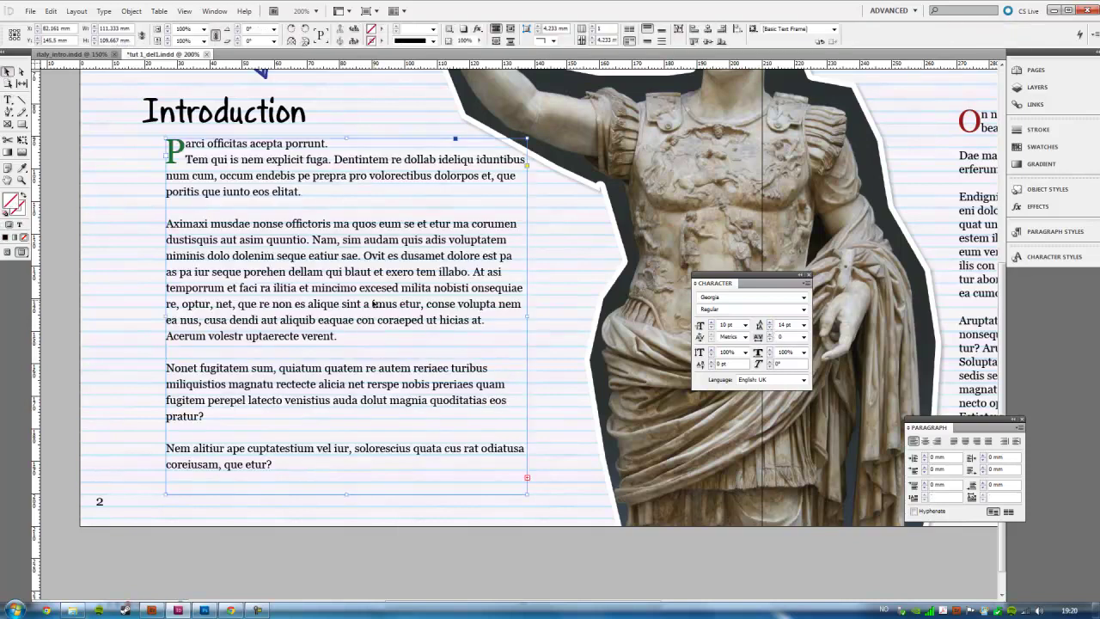
drag(584, 327, 661, 327)
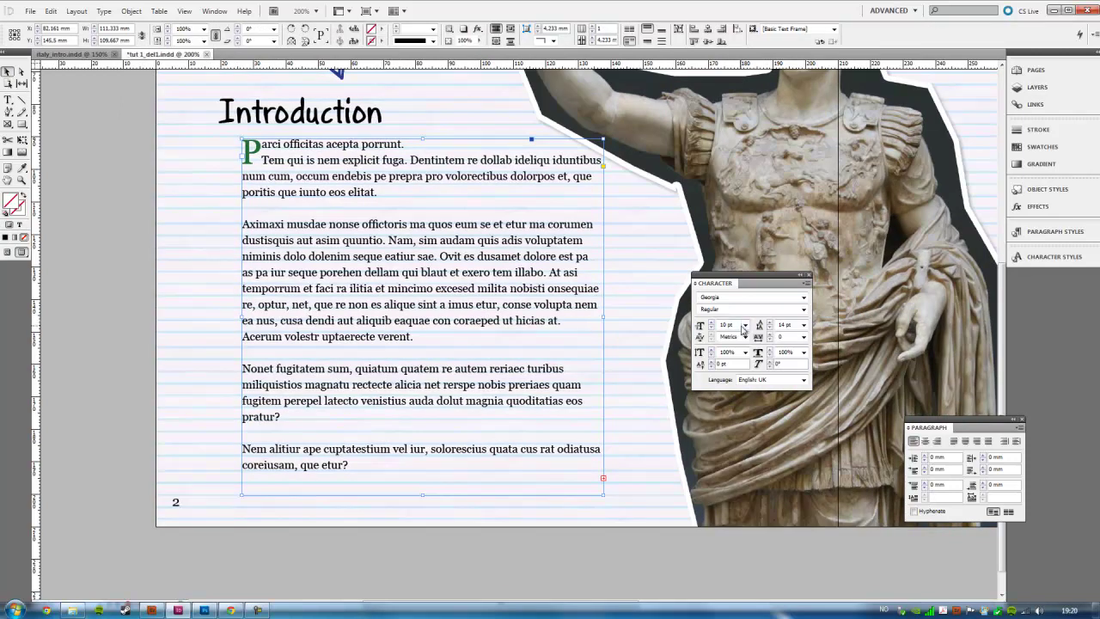
click(804, 325)
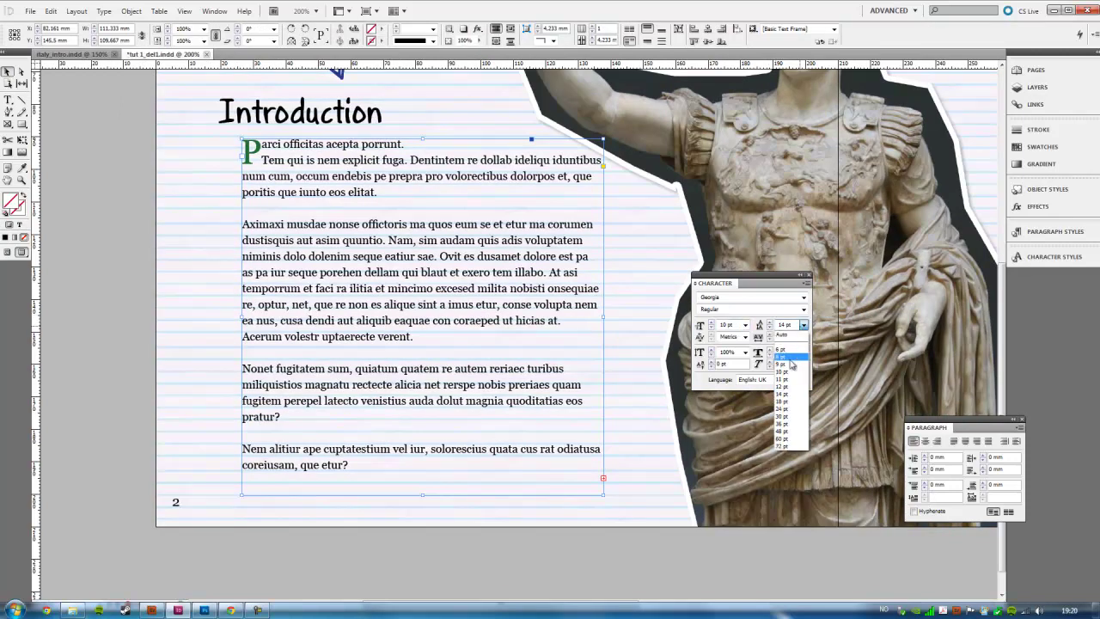
click(788, 365)
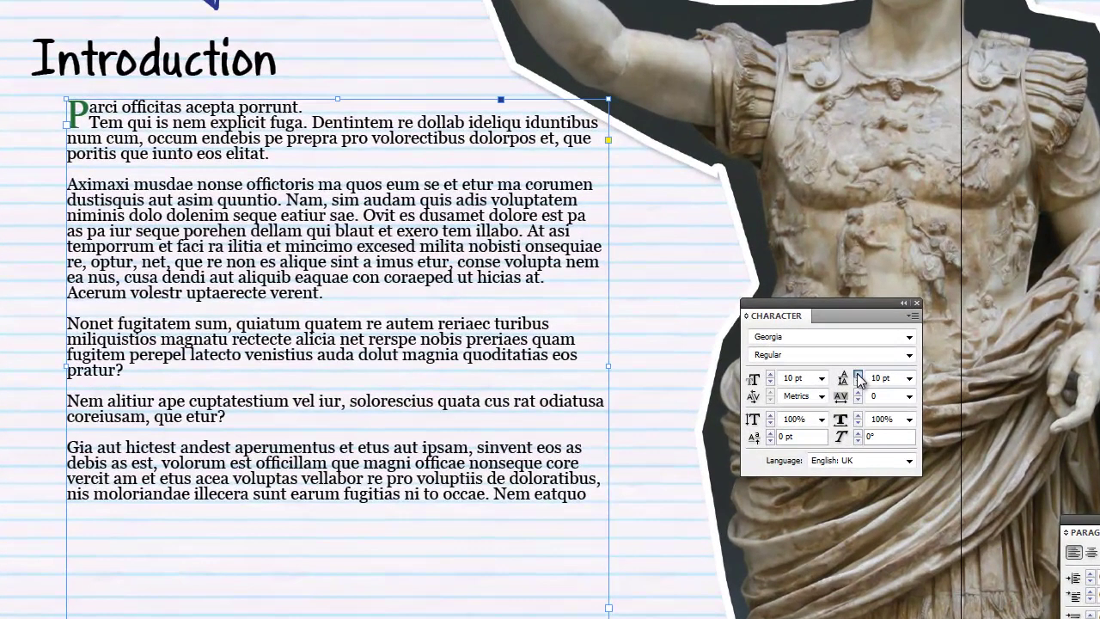
click(771, 322)
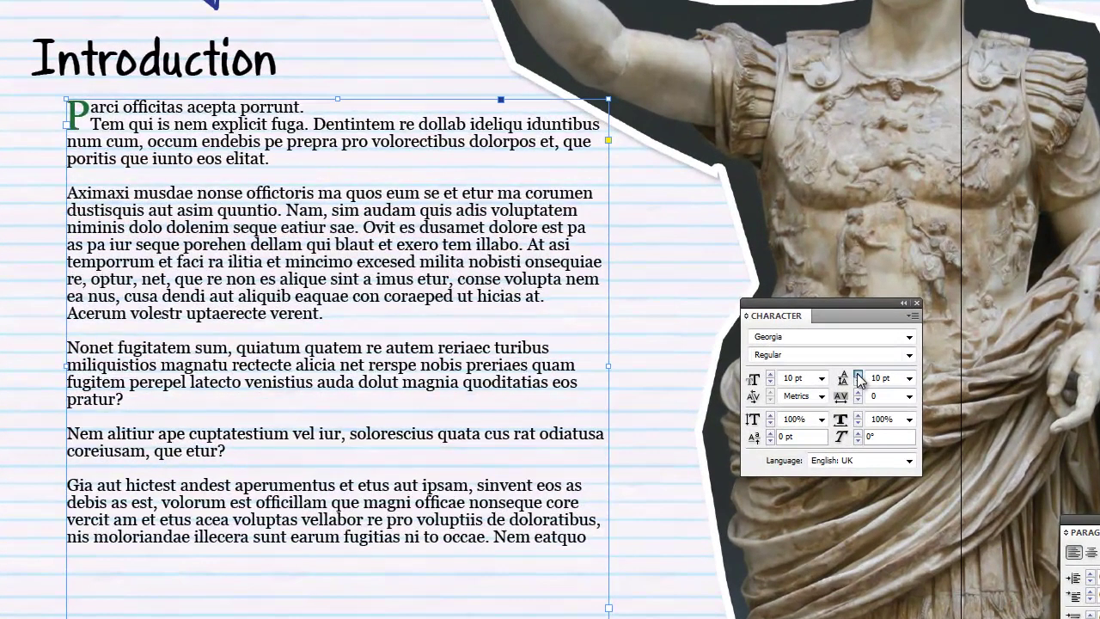
click(858, 375)
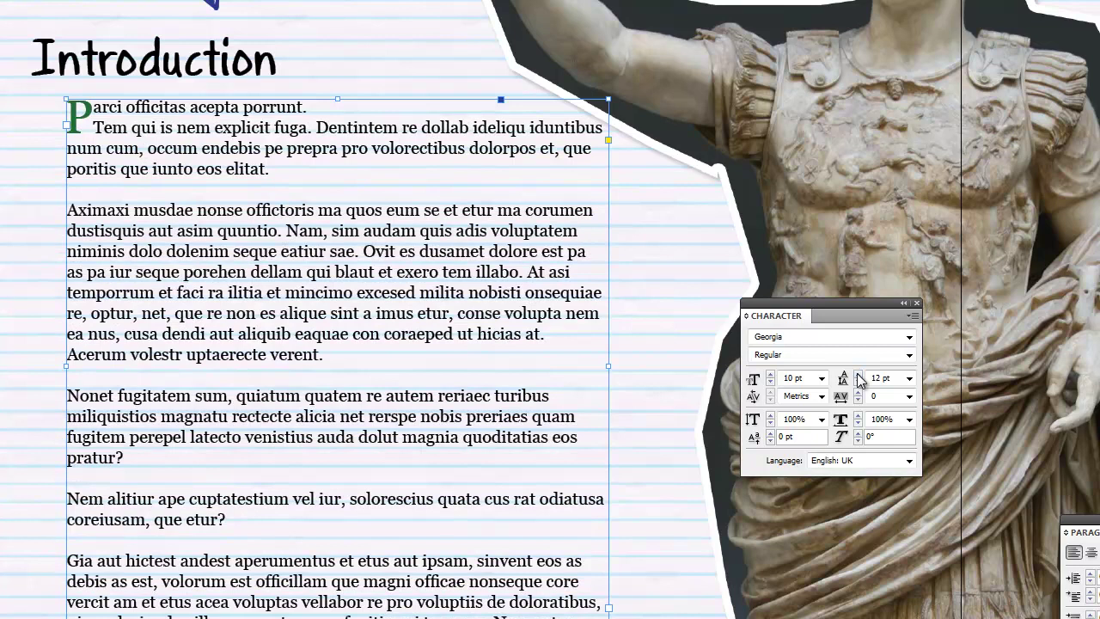
click(859, 376)
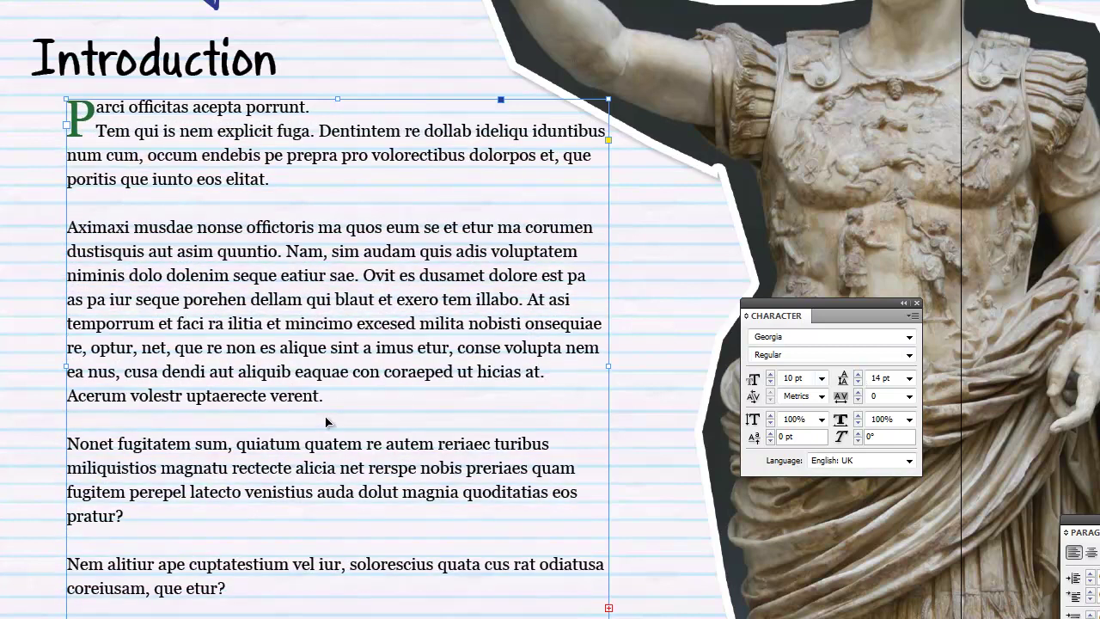
key(ctrl+shift+a)
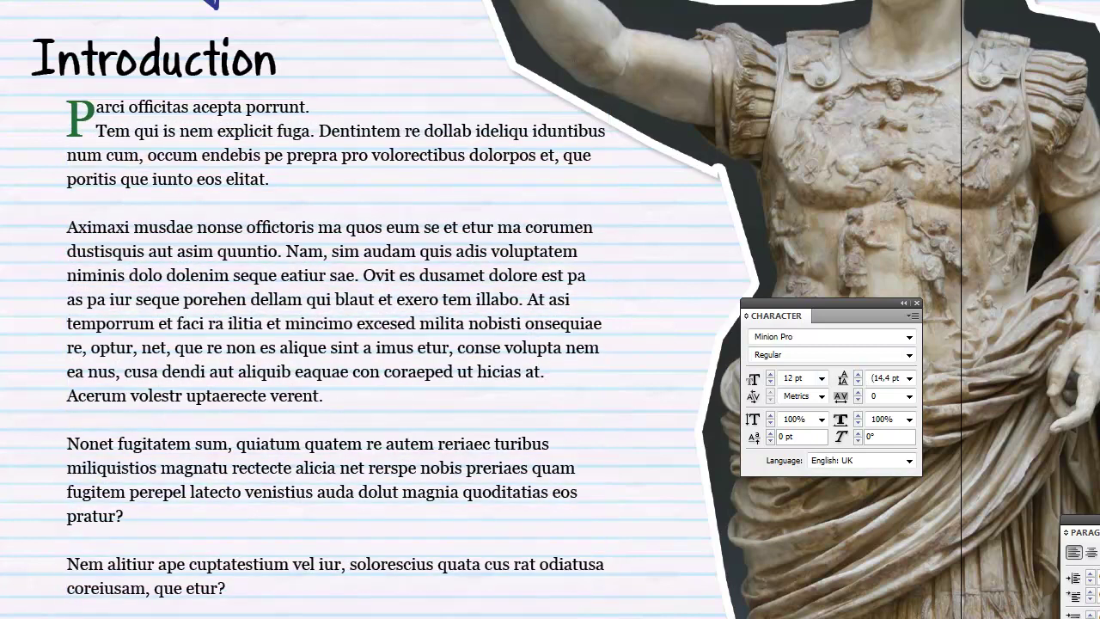
Apply 14 pt leading to the Pasta 4 life! body text on the right page.
key(ctrl+minus)
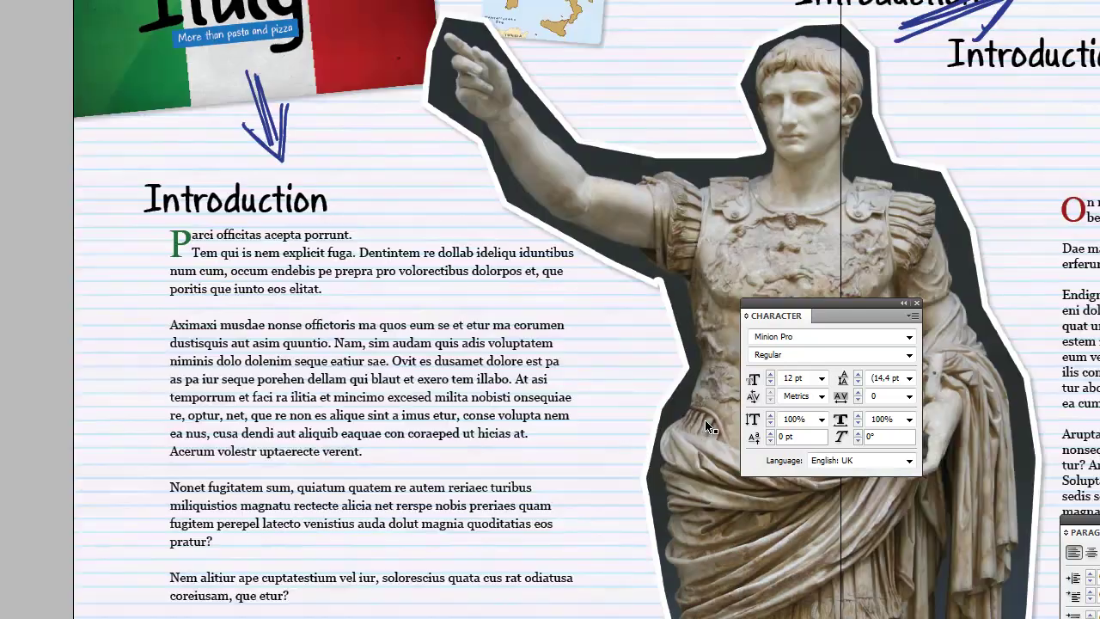
drag(589, 387, 169, 399)
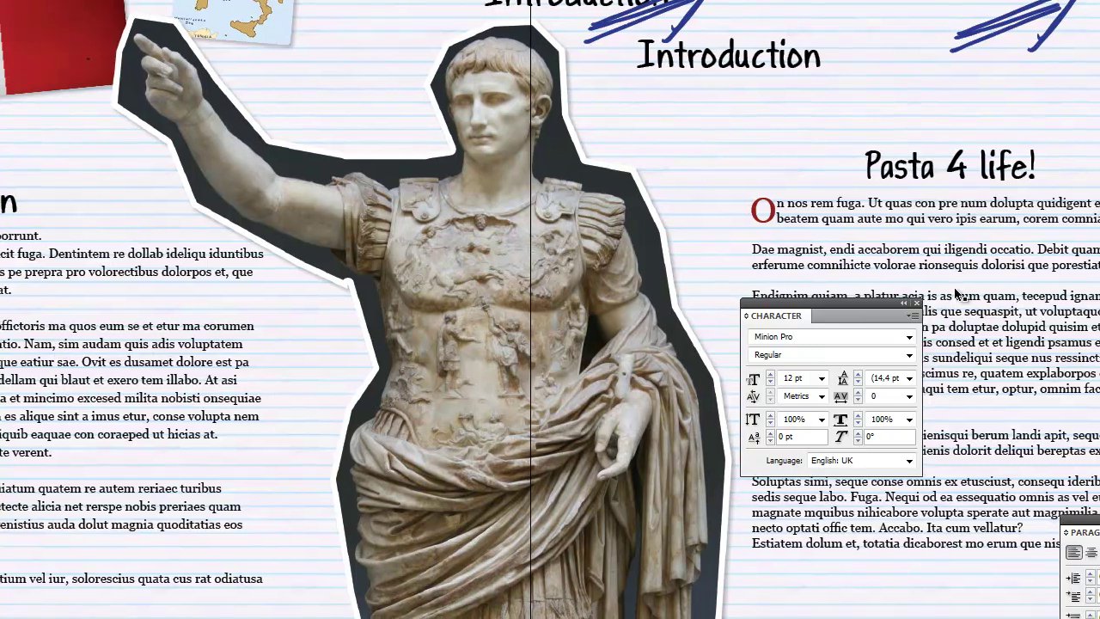
click(1015, 284)
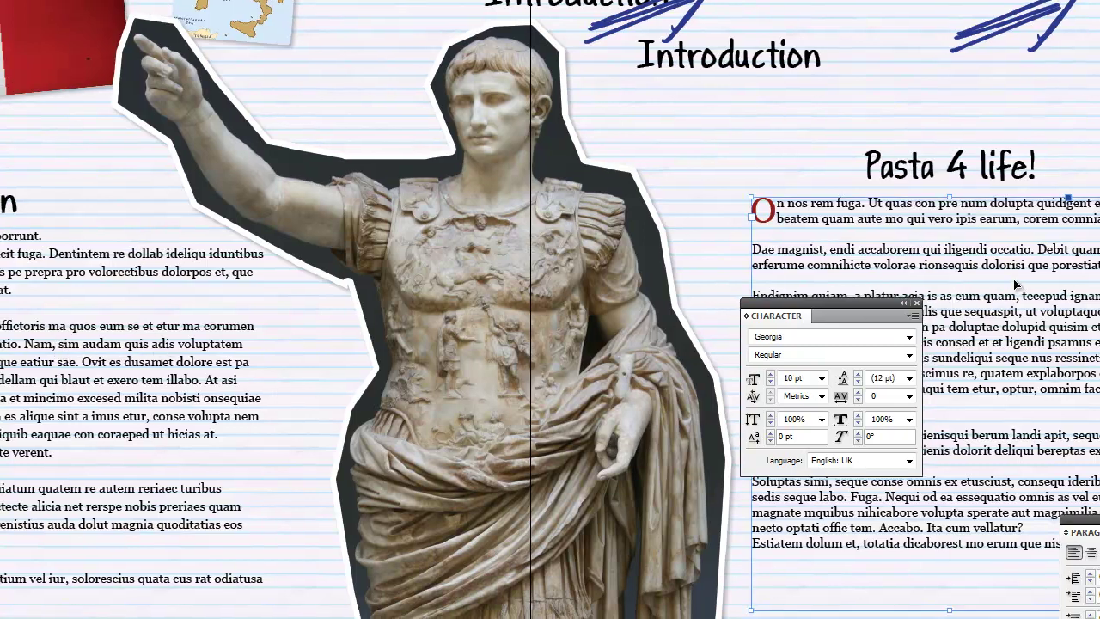
click(861, 379)
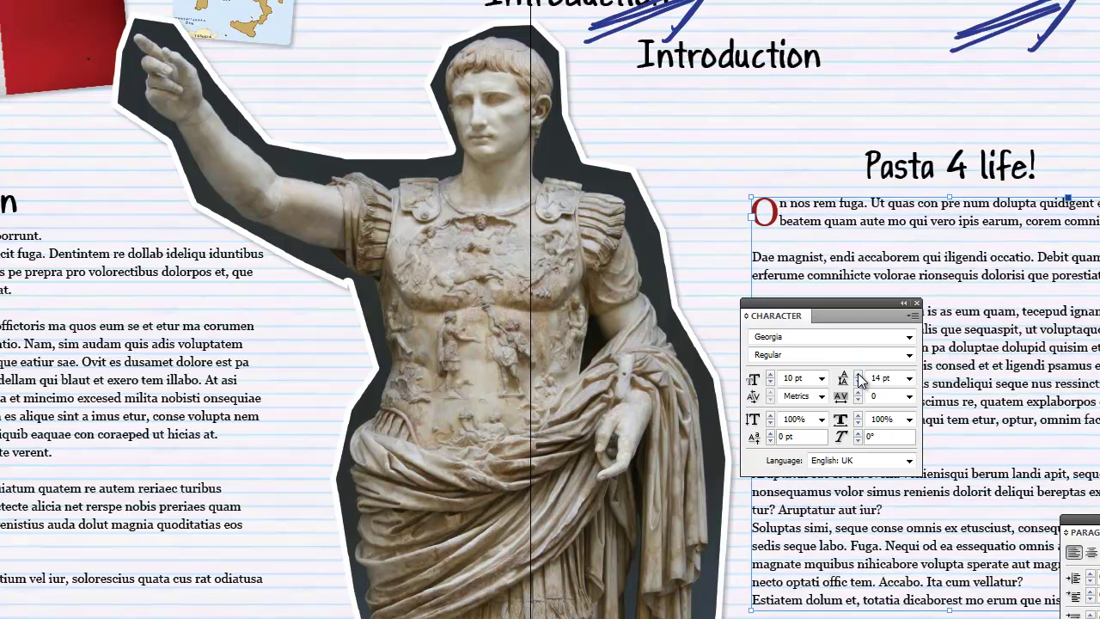
click(342, 451)
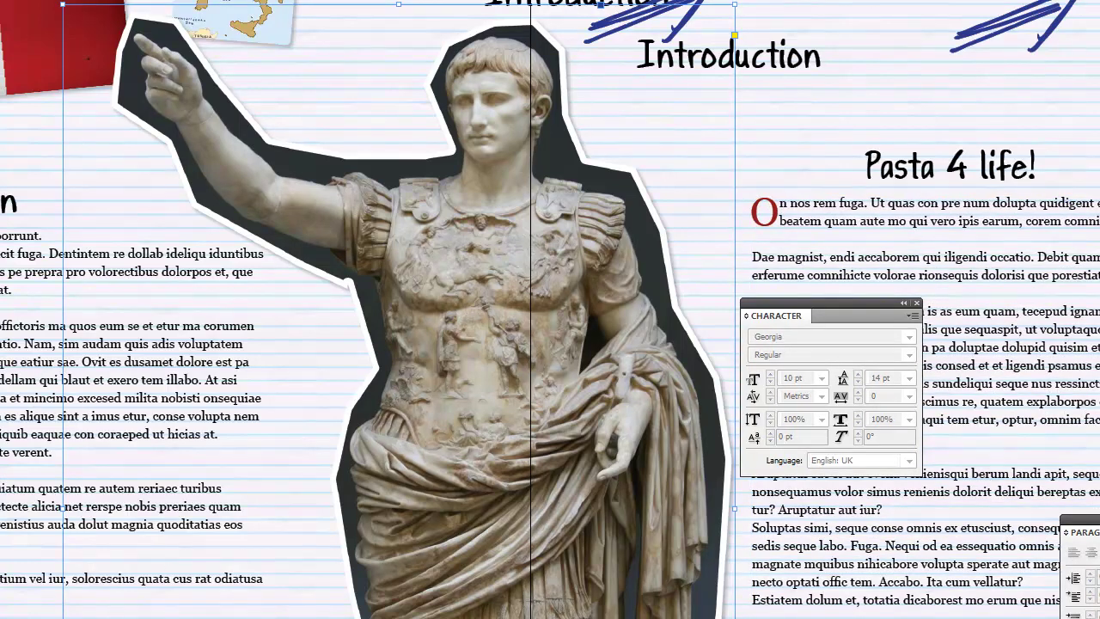
drag(512, 270, 441, 418)
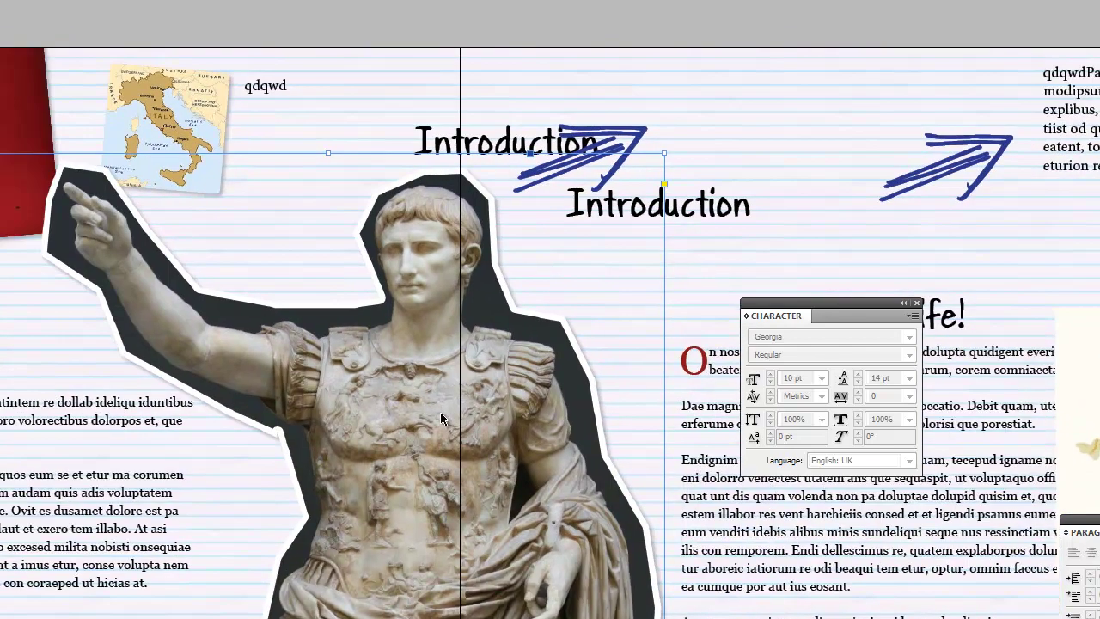
Move the spare Introduction heading up and retype it as 'Did you know...'.
drag(522, 140, 486, 125)
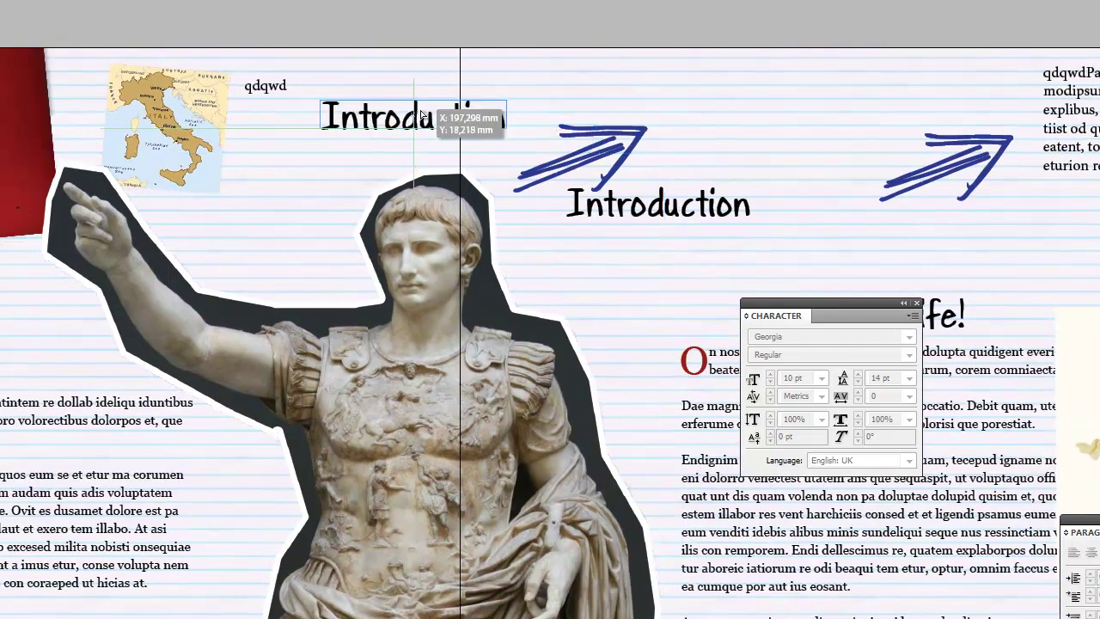
double_click(484, 135)
text(Didyou kno)
key(BackSpace)
key(BackSpace)
key(BackSpace)
key(Escape)
Fit the heading frame to its content, then enlarge it so 'know...' shows.
drag(519, 155, 519, 129)
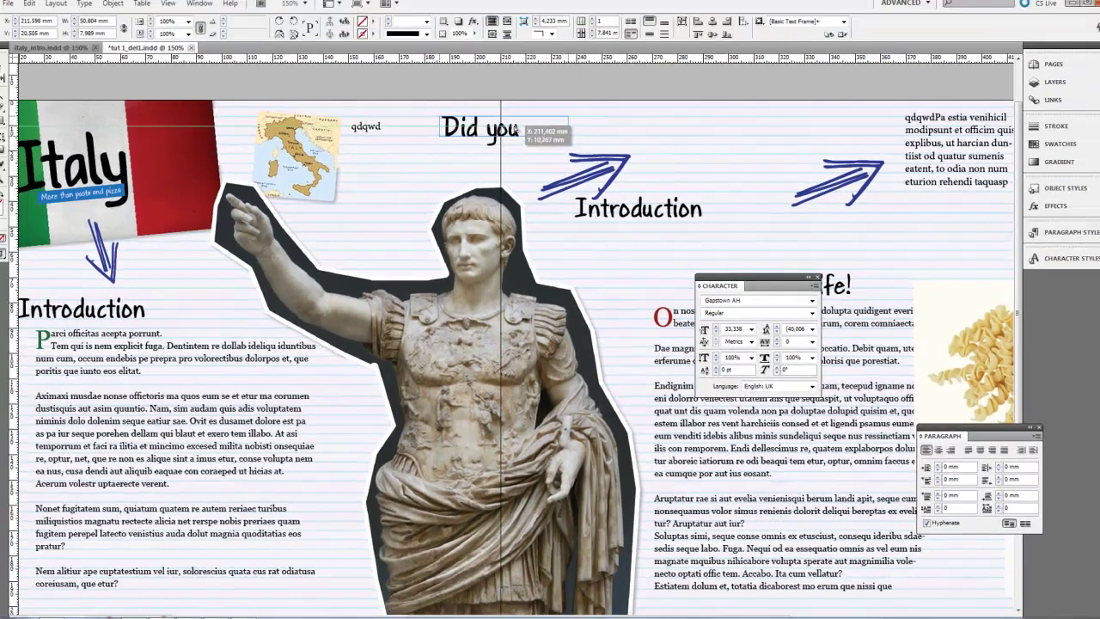
right_click(518, 130)
mouse_move(601, 360)
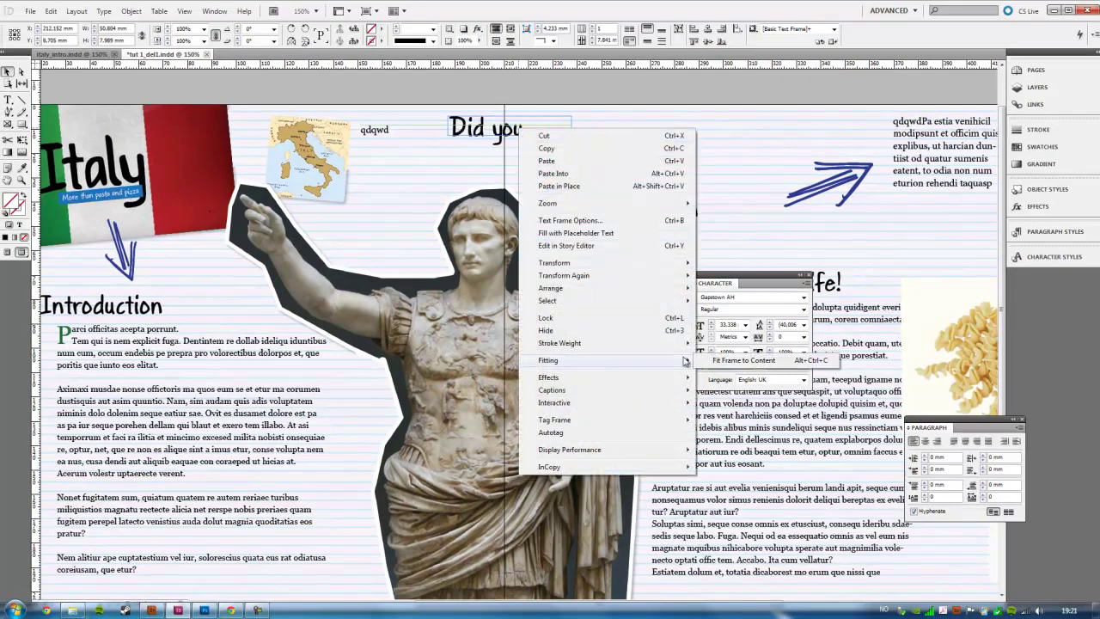
click(812, 360)
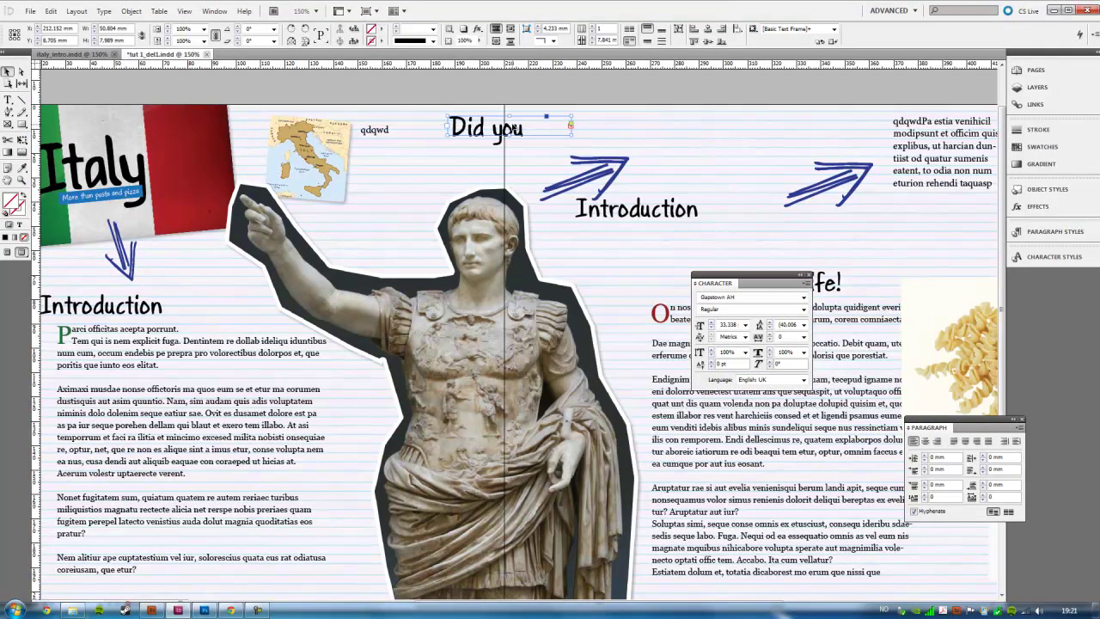
mouse_move(571, 135)
mouse_down()
mouse_move(582, 161)
mouse_move(628, 148)
mouse_move(575, 139)
mouse_move(573, 157)
mouse_up()
text(know...)
key(e)
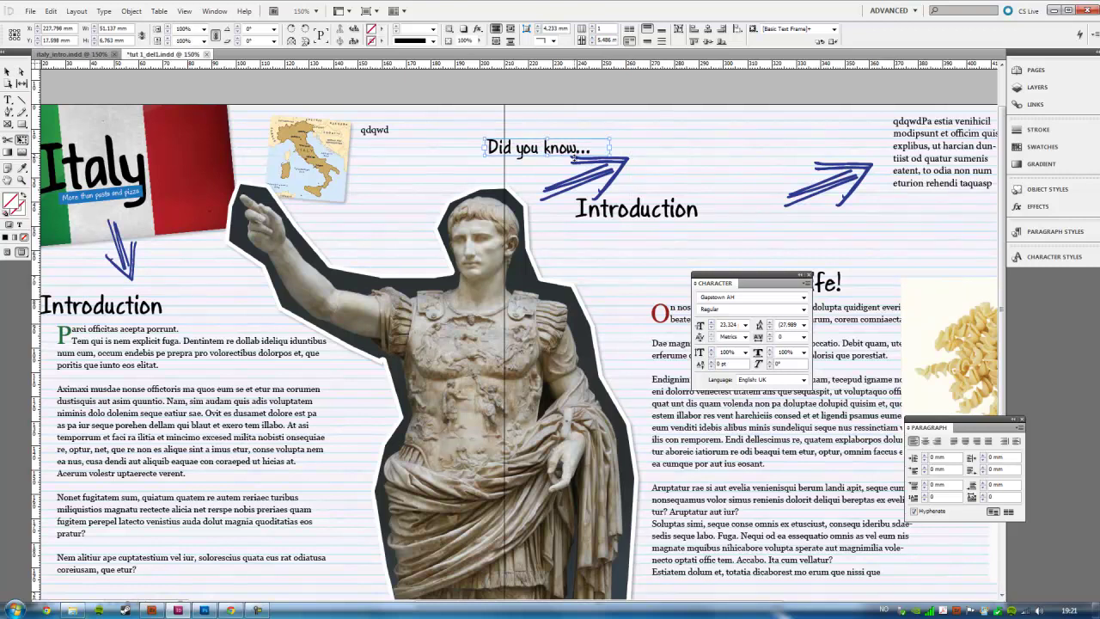
Move the blue arrow graphic to just left of the 'Did you know...' heading.
click(7, 74)
mouse_move(606, 176)
mouse_down()
mouse_move(641, 153)
mouse_move(611, 168)
mouse_up()
click(616, 166)
drag(499, 343, 567, 281)
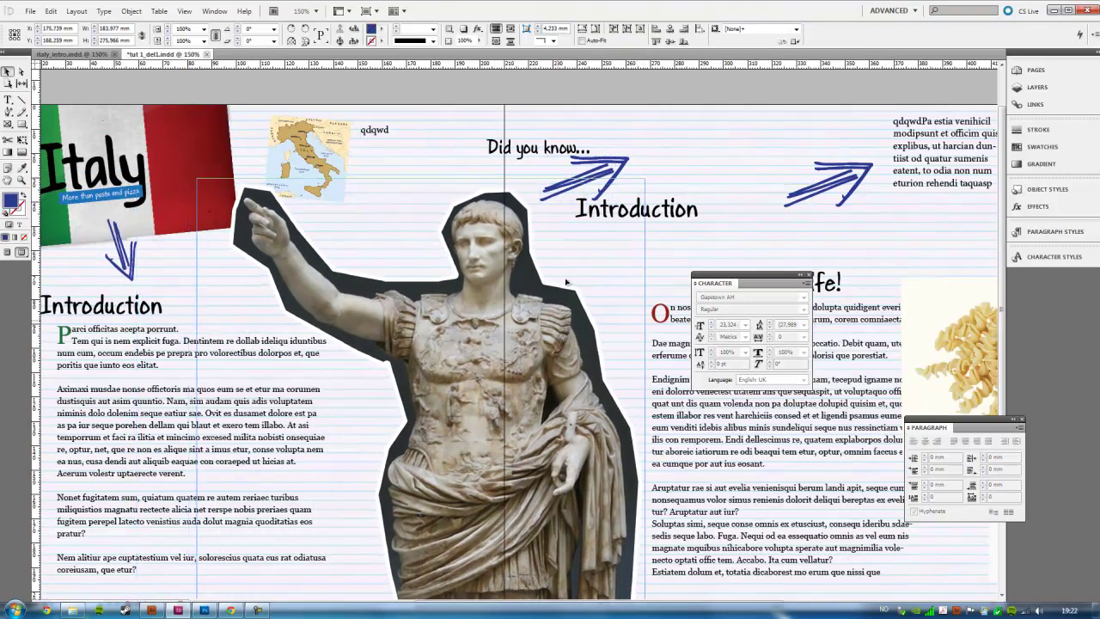
click(615, 163)
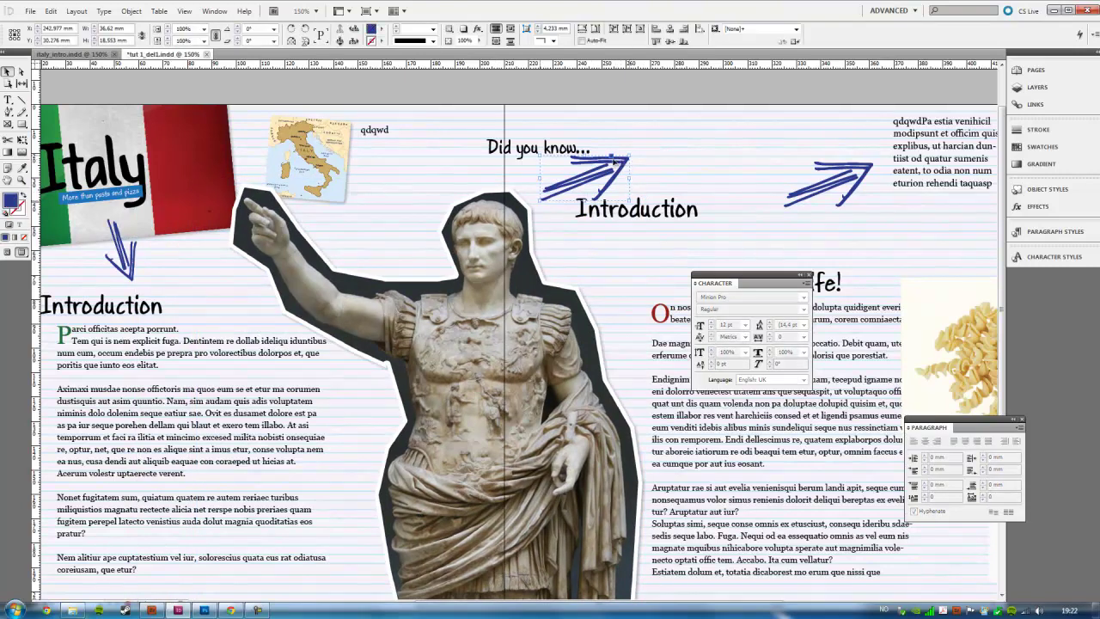
mouse_move(615, 160)
mouse_down()
mouse_move(448, 147)
mouse_move(435, 162)
mouse_up()
drag(415, 162, 461, 149)
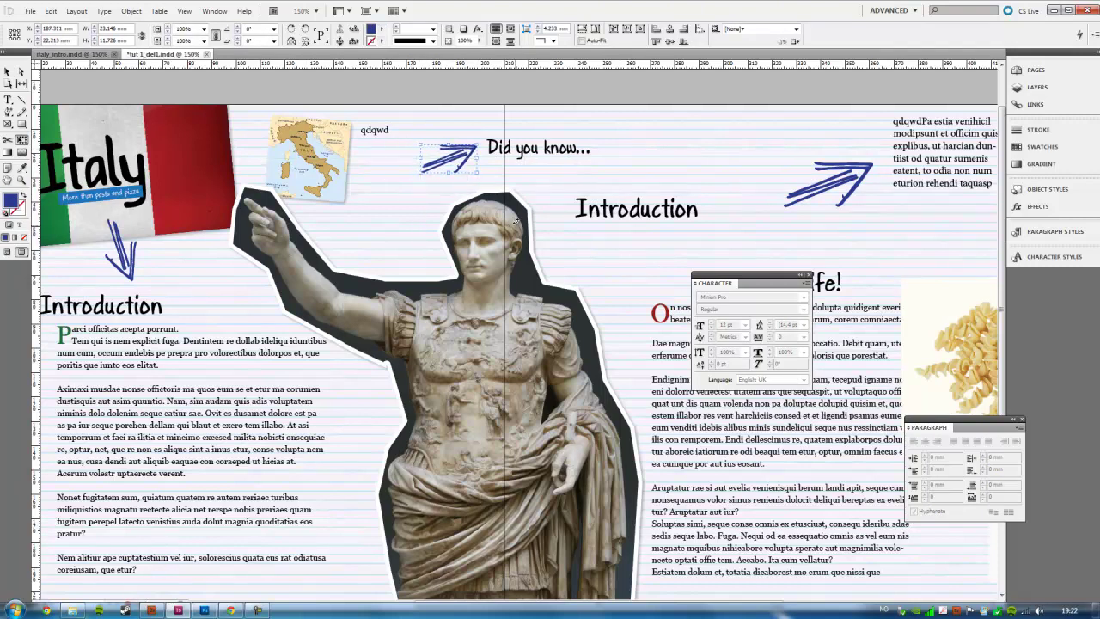
Reposition the 'Did you know...' heading and bring the arrow beside it, restoring the qdqwd text.
key(v)
drag(539, 150, 619, 158)
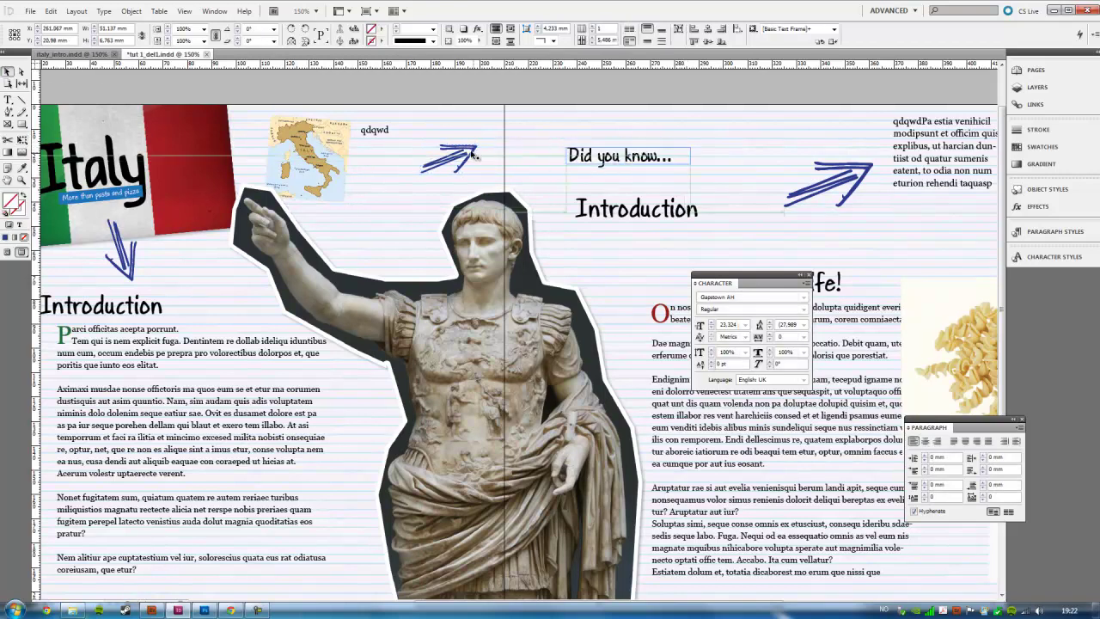
drag(481, 150, 599, 172)
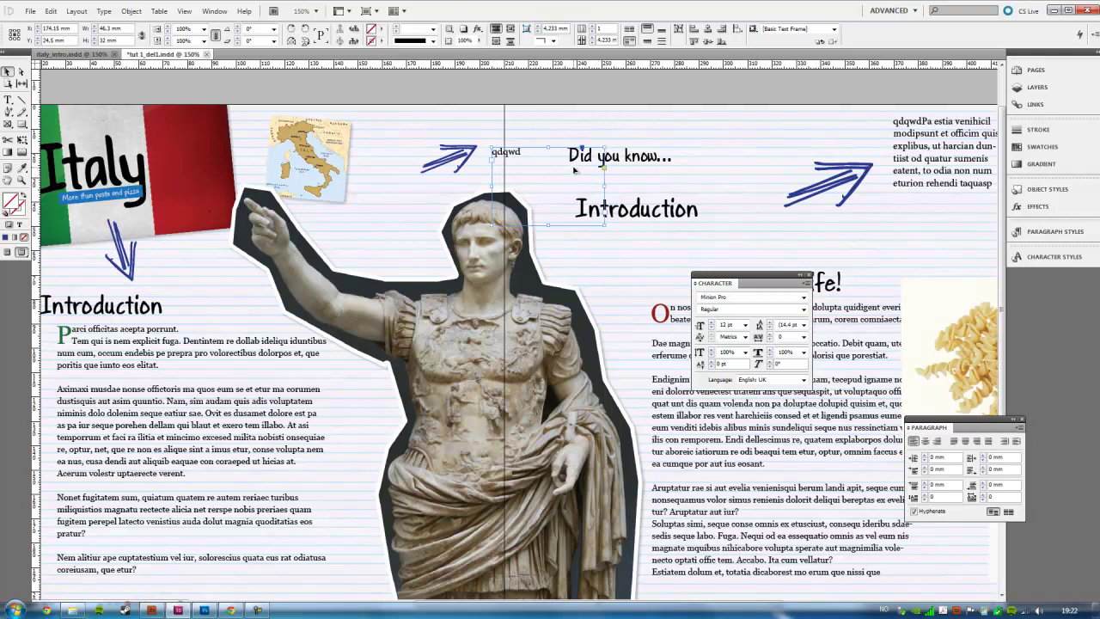
drag(574, 170, 448, 146)
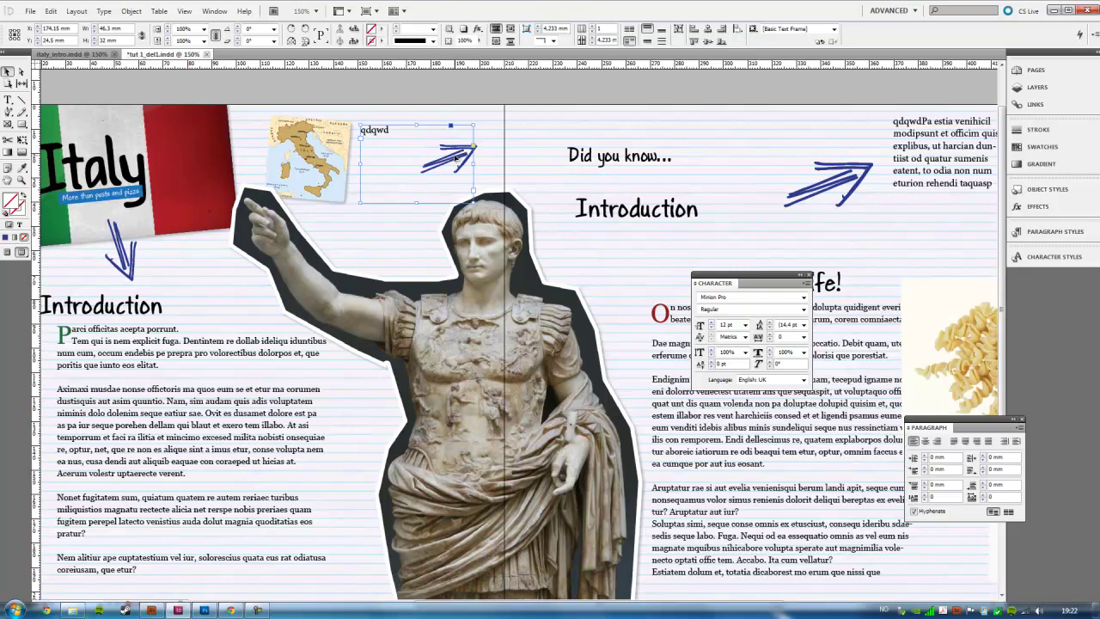
click(455, 157)
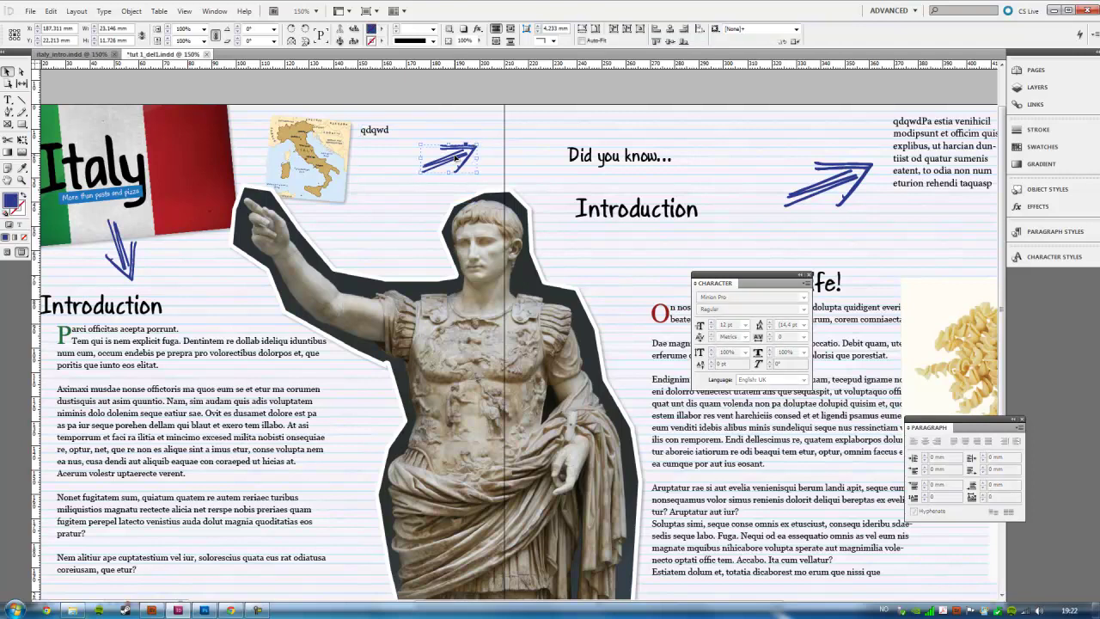
drag(462, 152, 596, 182)
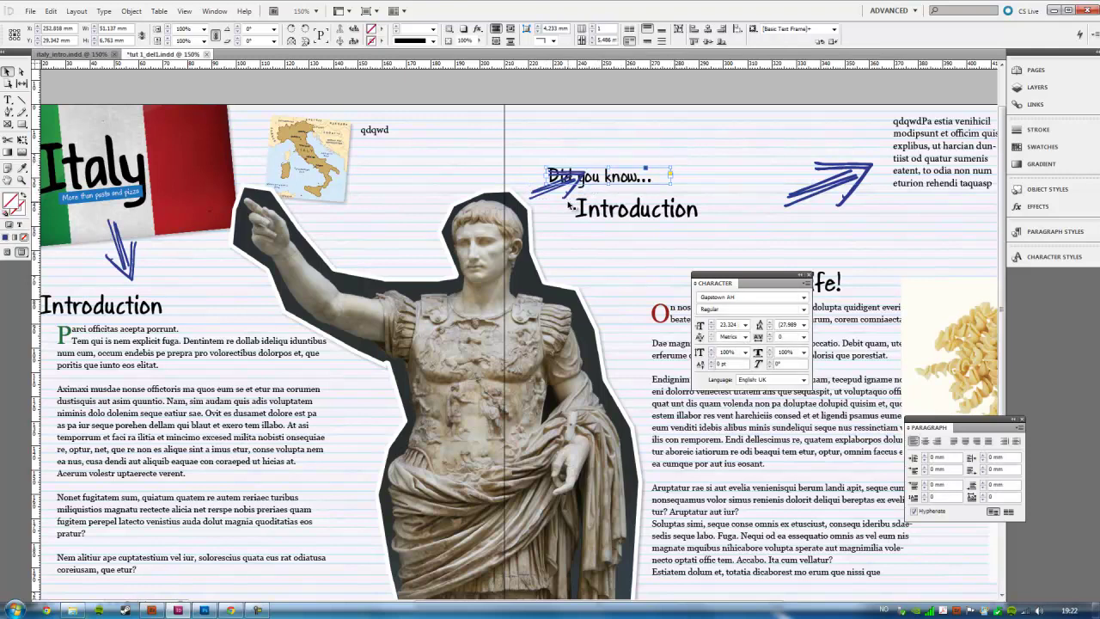
click(563, 184)
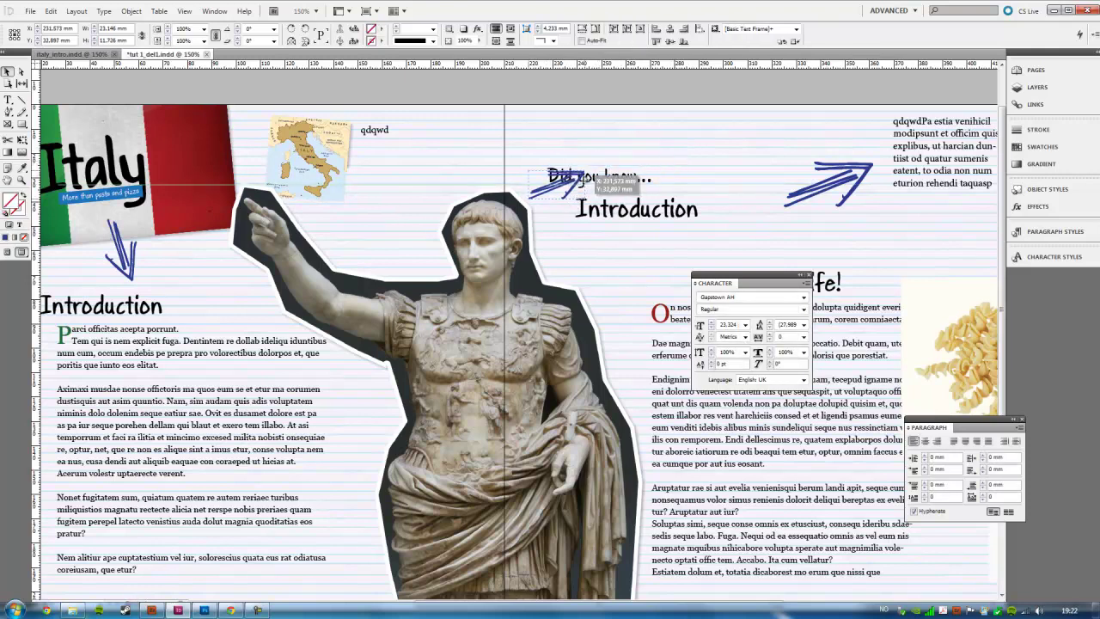
Line the arrow up with the heading, undo a stray statue move, and shift the heading right.
drag(603, 181, 598, 178)
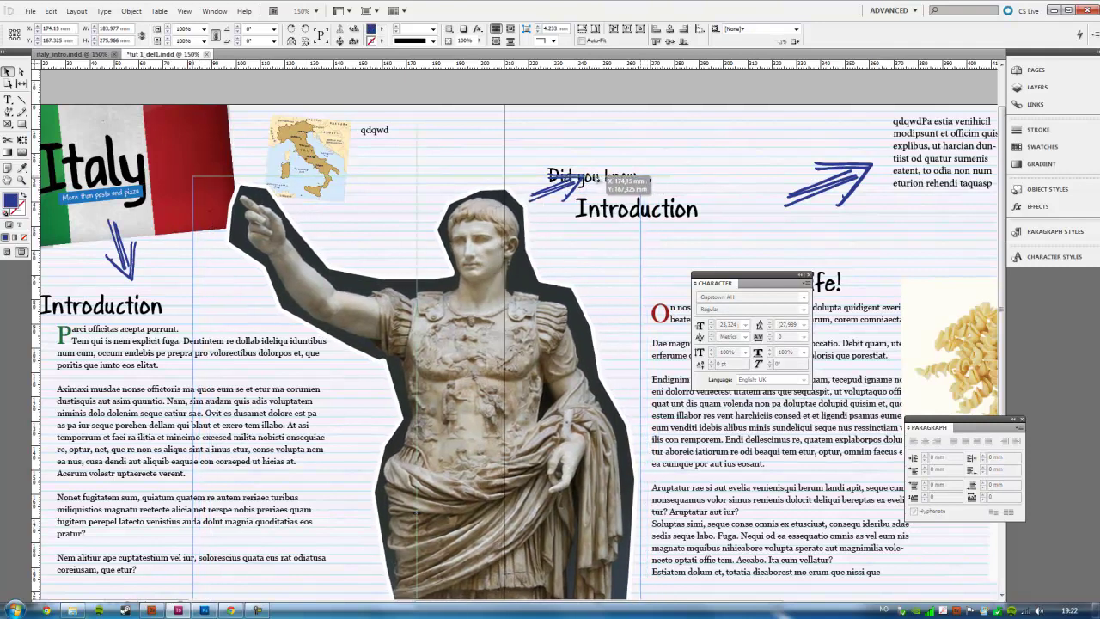
drag(601, 178, 560, 191)
click(562, 191)
drag(561, 191, 625, 178)
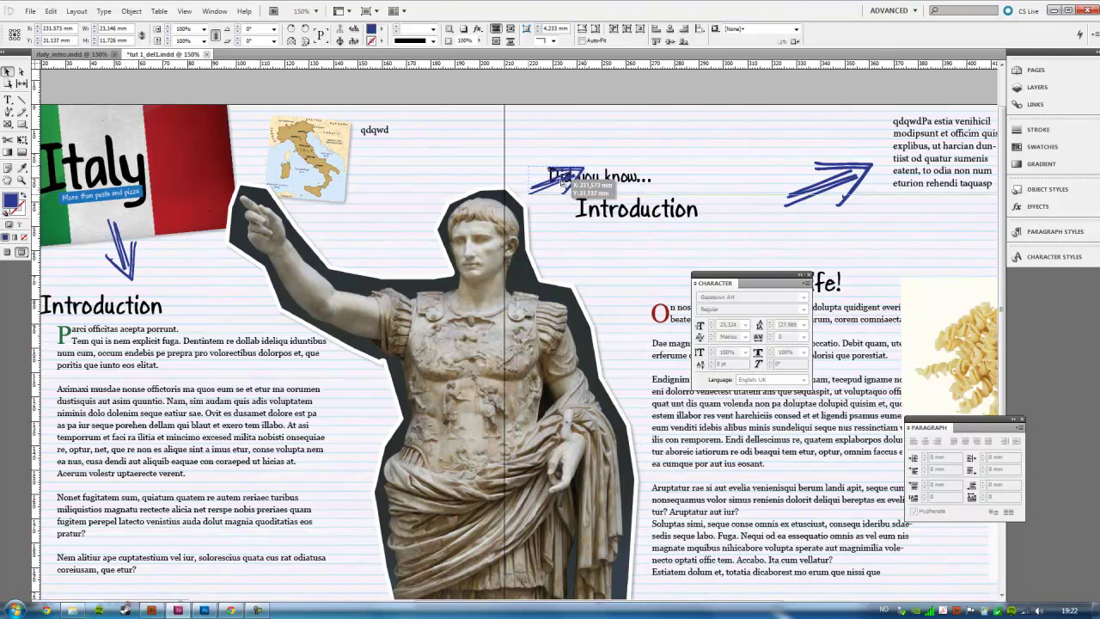
click(626, 178)
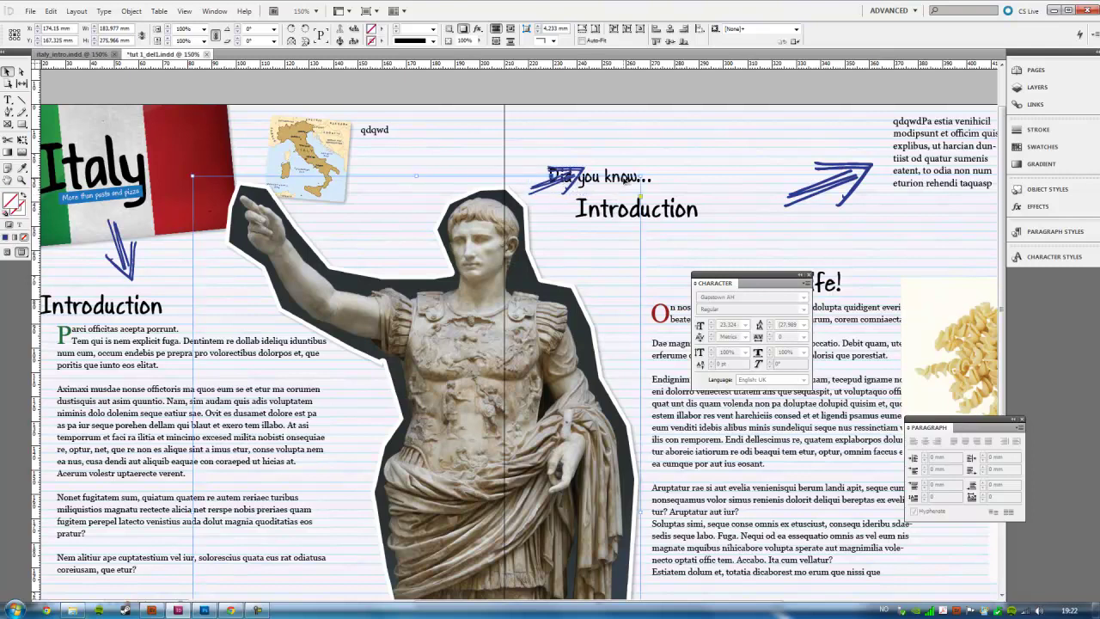
drag(625, 178, 660, 176)
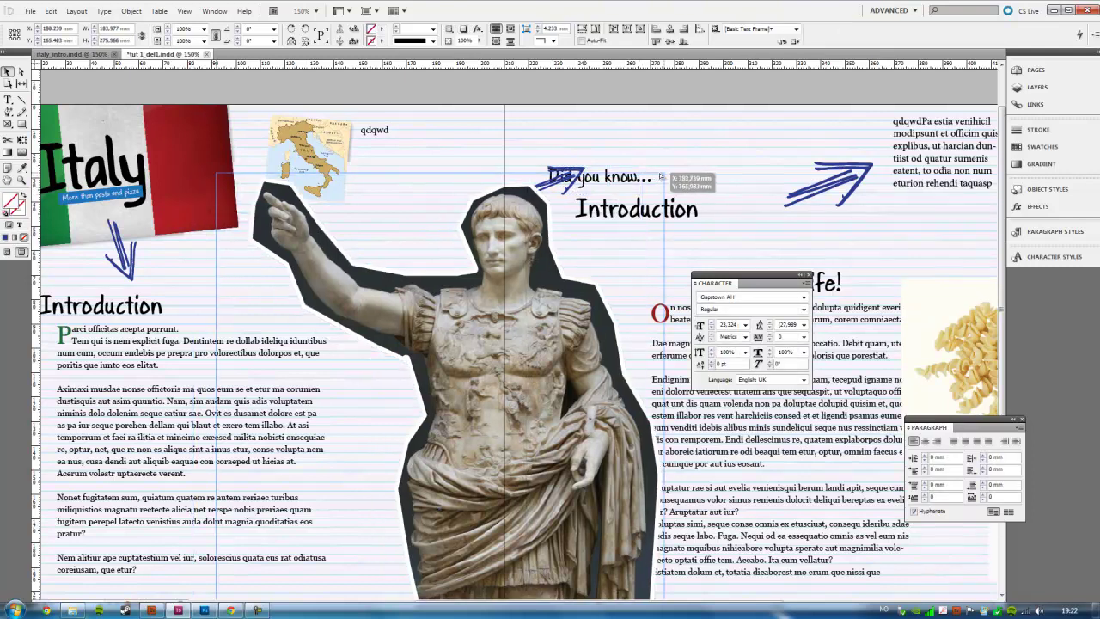
key(ctrl+z)
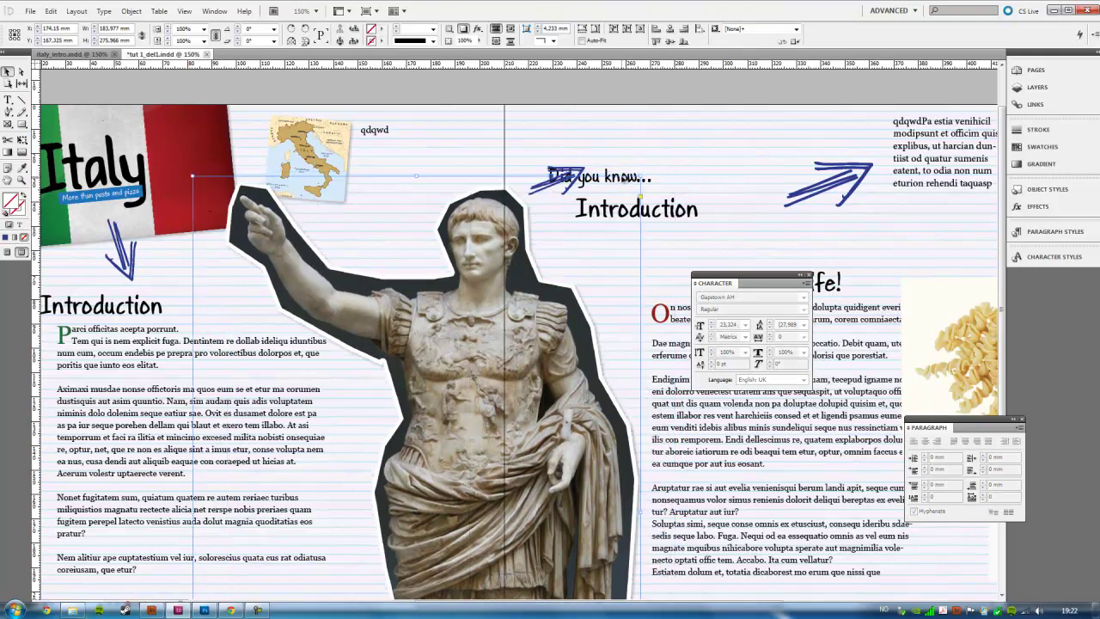
mouse_move(629, 179)
mouse_down()
mouse_move(679, 177)
mouse_move(493, 208)
mouse_move(534, 209)
mouse_up()
Replace the Introduction subheading with 'Augustus was an Emperor in Italy' and fit its frame.
double_click(530, 211)
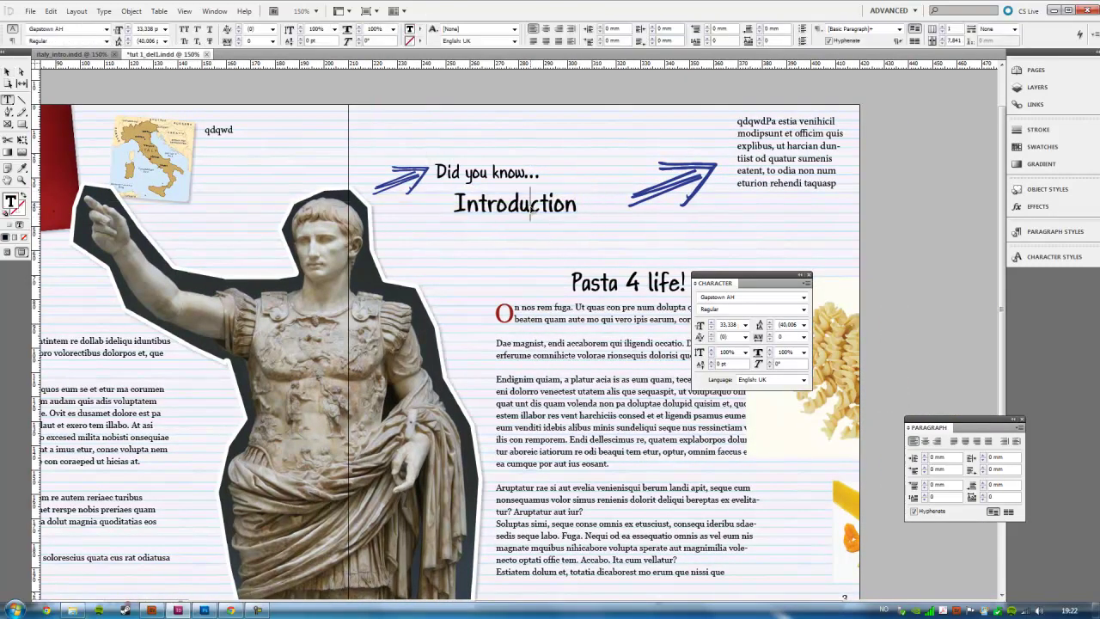
double_click(531, 209)
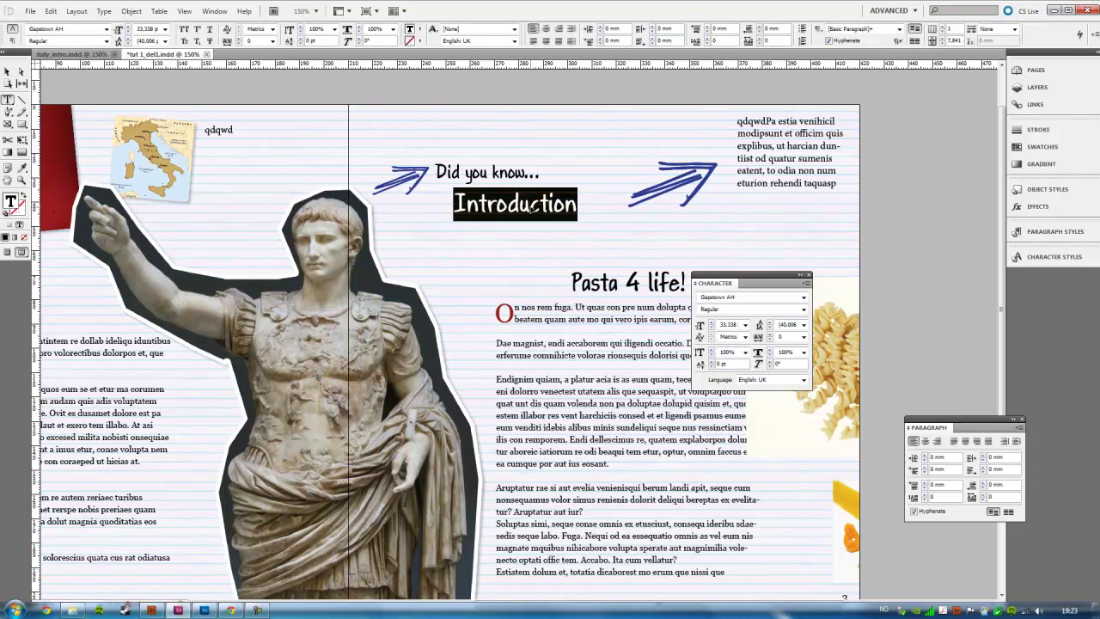
text(Augustus wa)
key(BackSpace)
key(BackSpace)
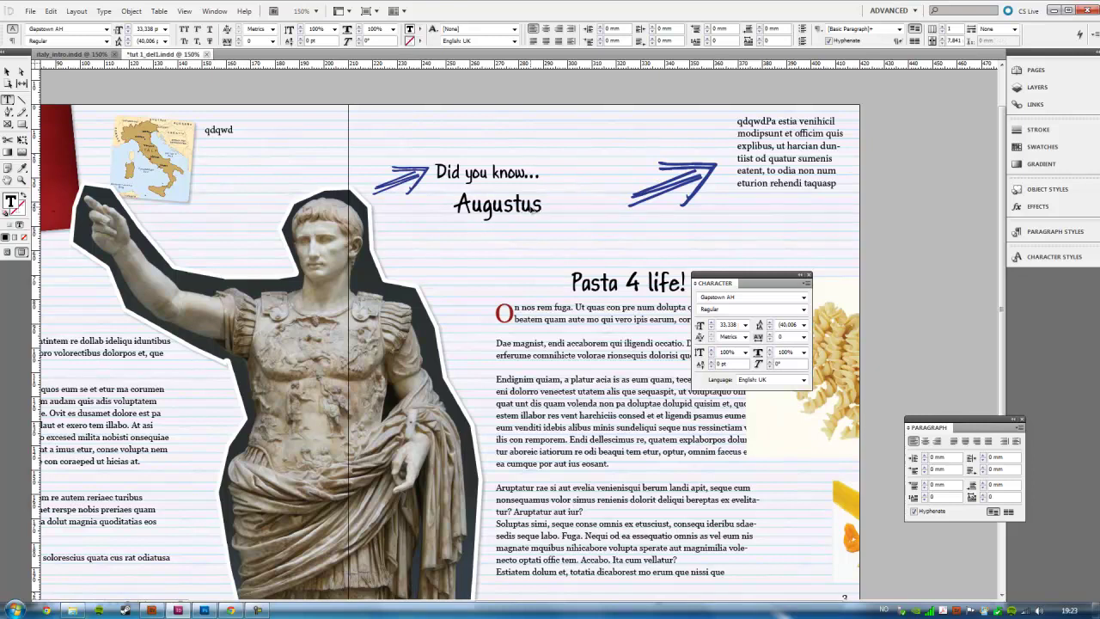
click(8, 72)
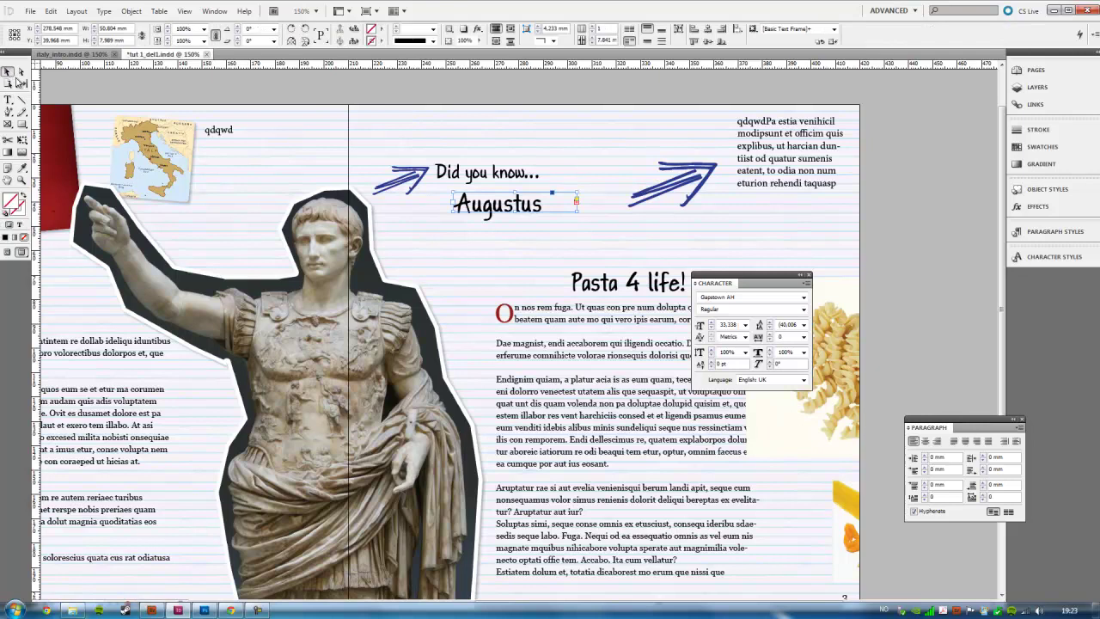
key(ctrl+alt+c)
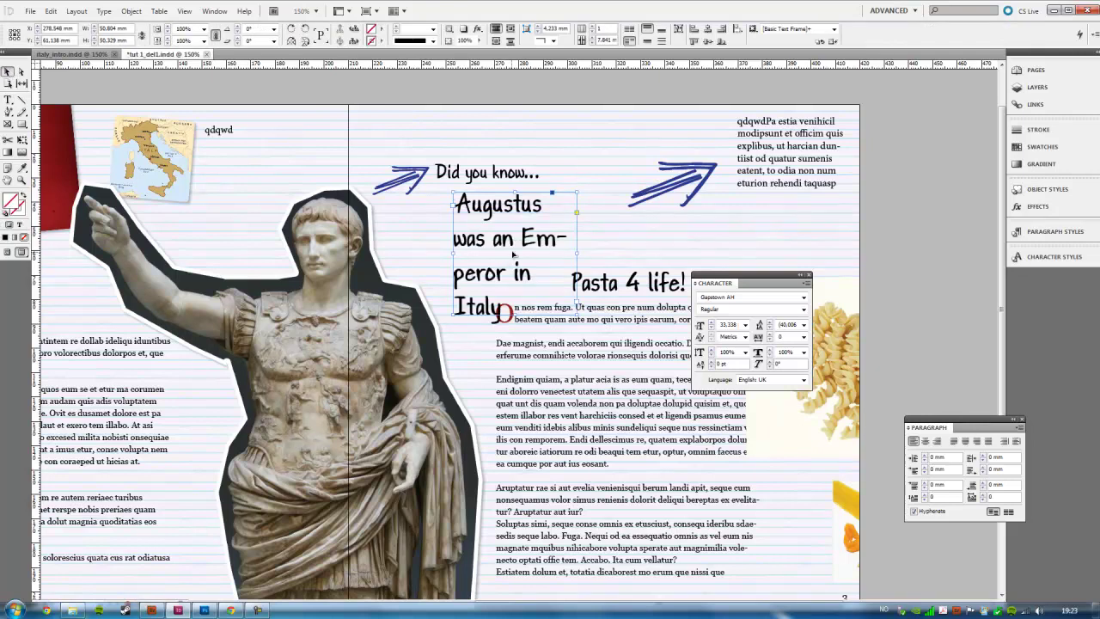
Set the Augustus sentence to 14 pt and resize its frame to a single line.
double_click(526, 207)
key(ctrl+a)
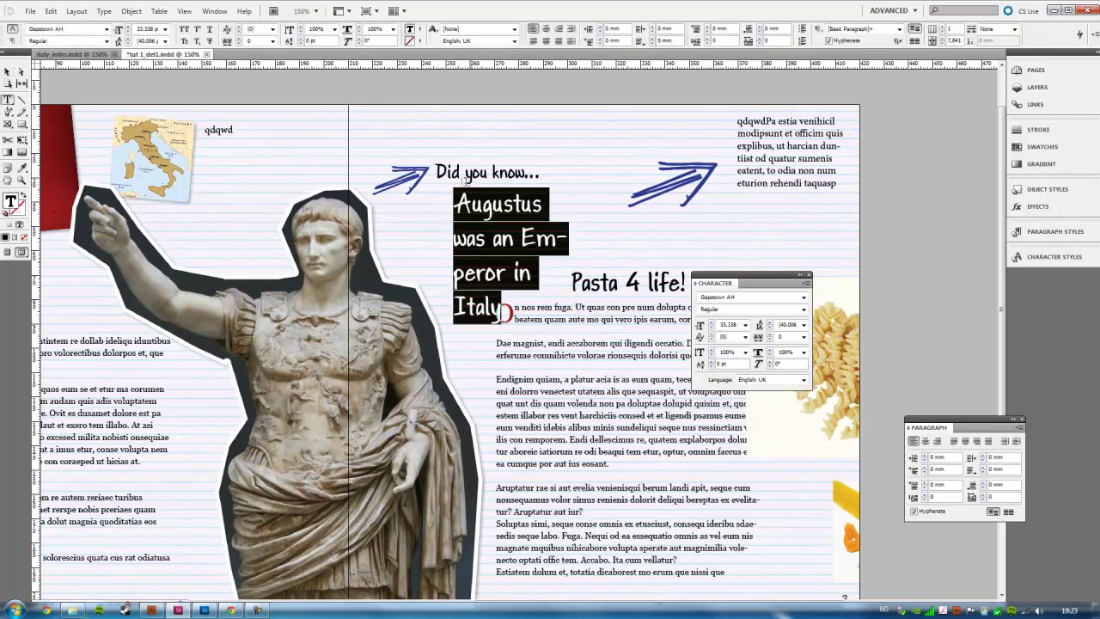
click(164, 30)
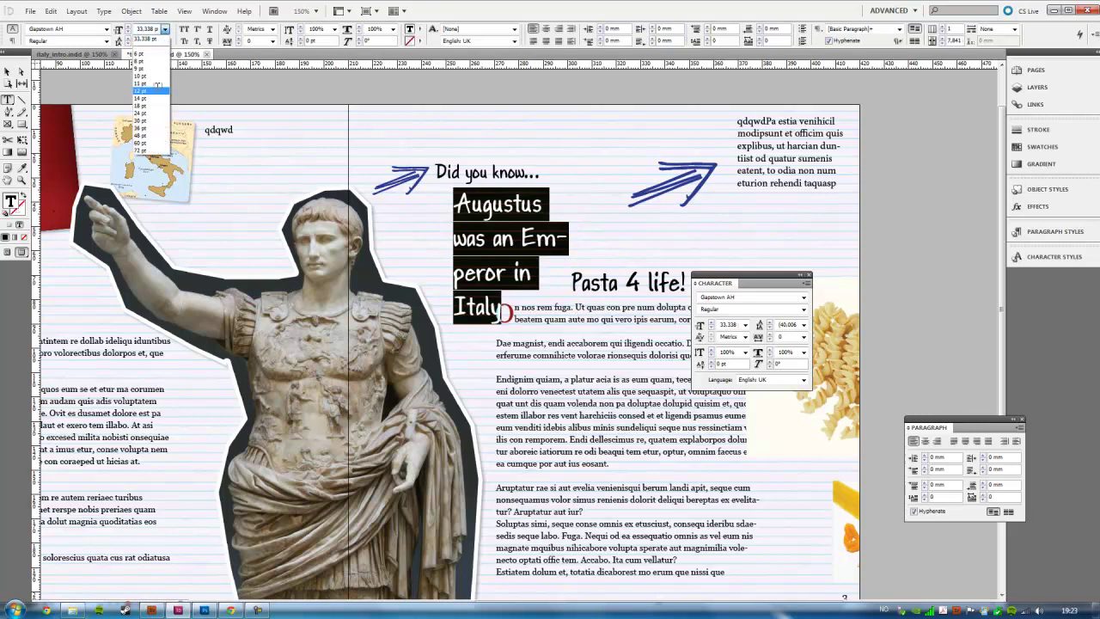
click(156, 96)
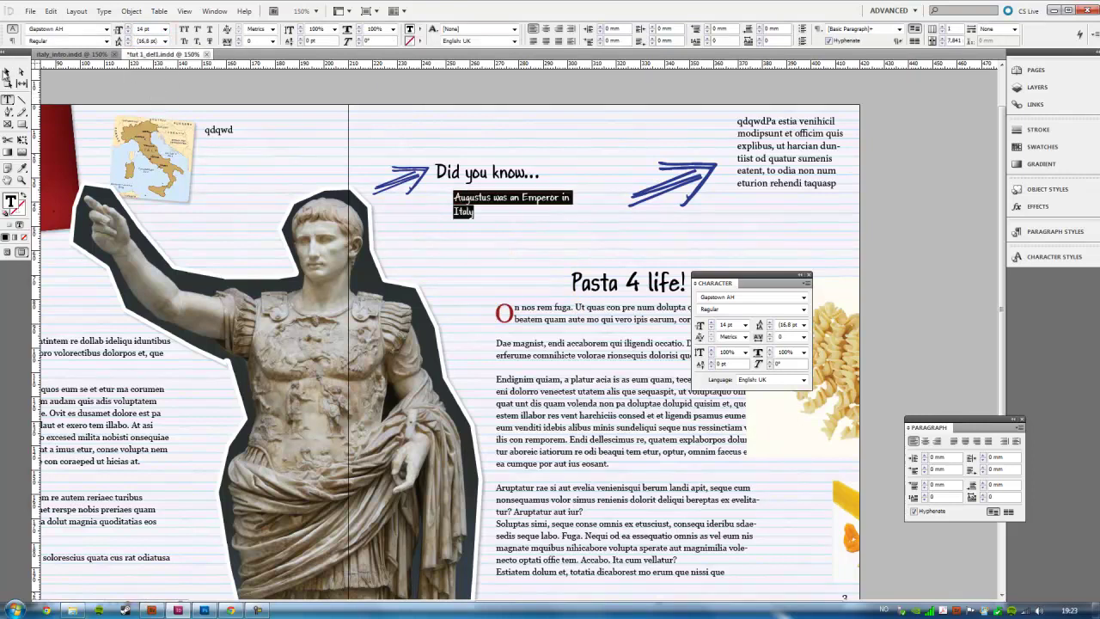
click(7, 72)
mouse_move(578, 315)
mouse_down()
mouse_move(611, 216)
mouse_move(563, 192)
mouse_up()
Scale the second blue arrow at top right down with Free Transform.
click(679, 183)
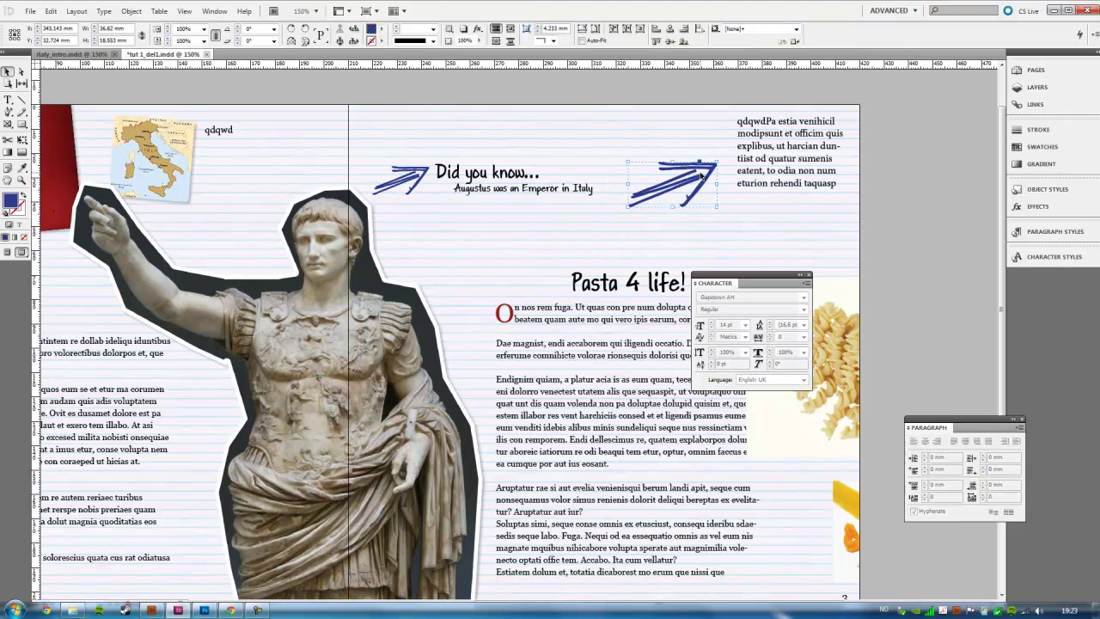
key(e)
drag(719, 207, 669, 180)
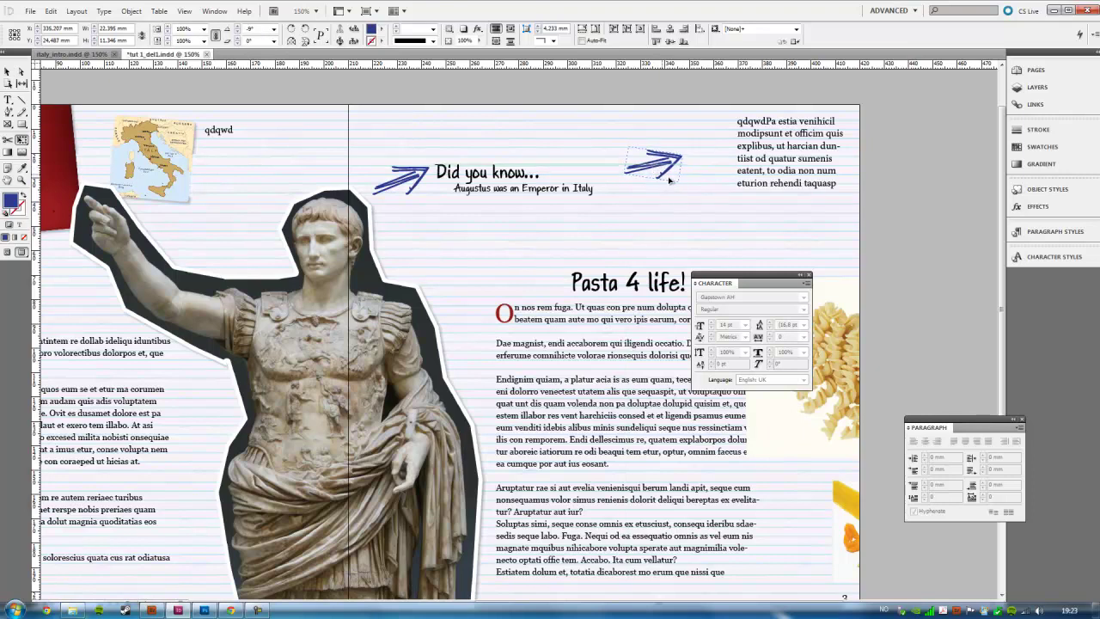
scroll(669, 180, right, 3)
scroll(516, 168, right, 1)
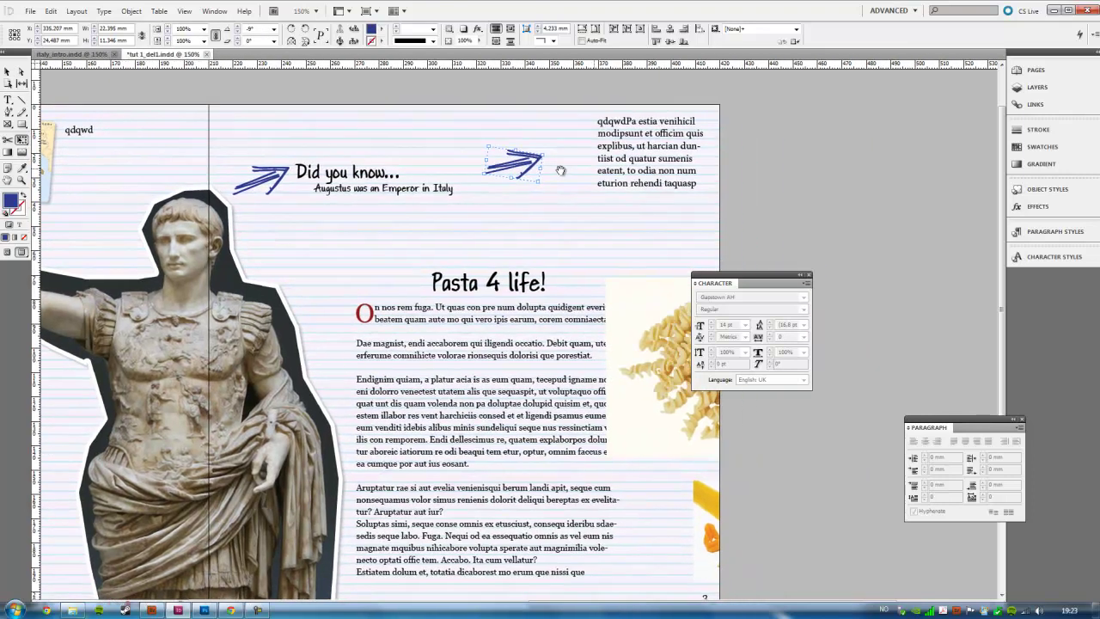
Check the italy_intro.indd reference layout, then move the top-right text block left.
click(7, 74)
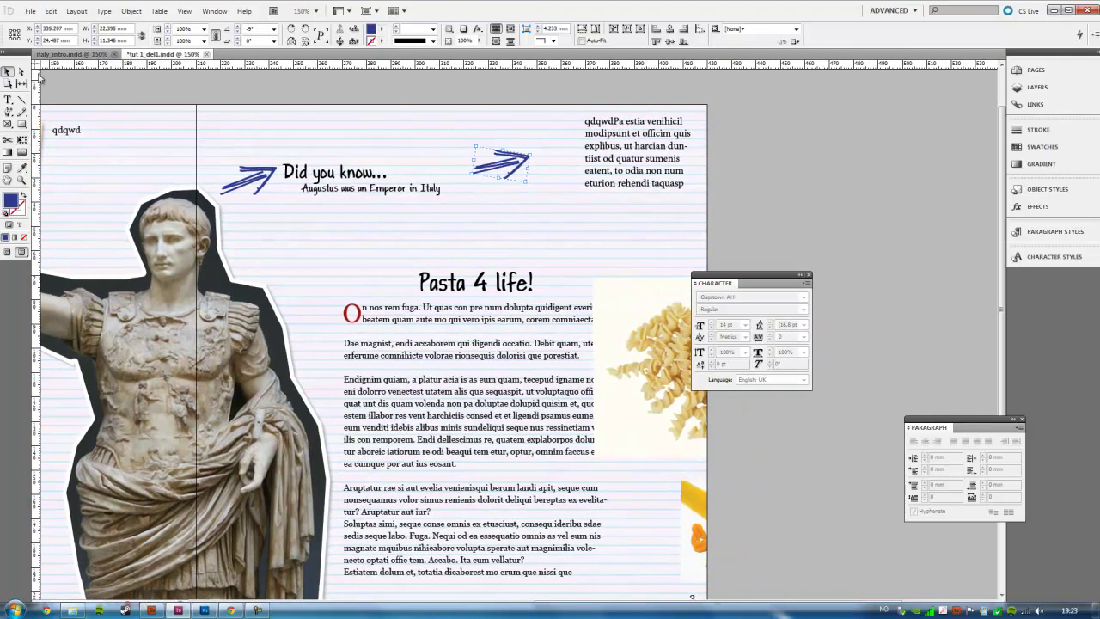
click(73, 53)
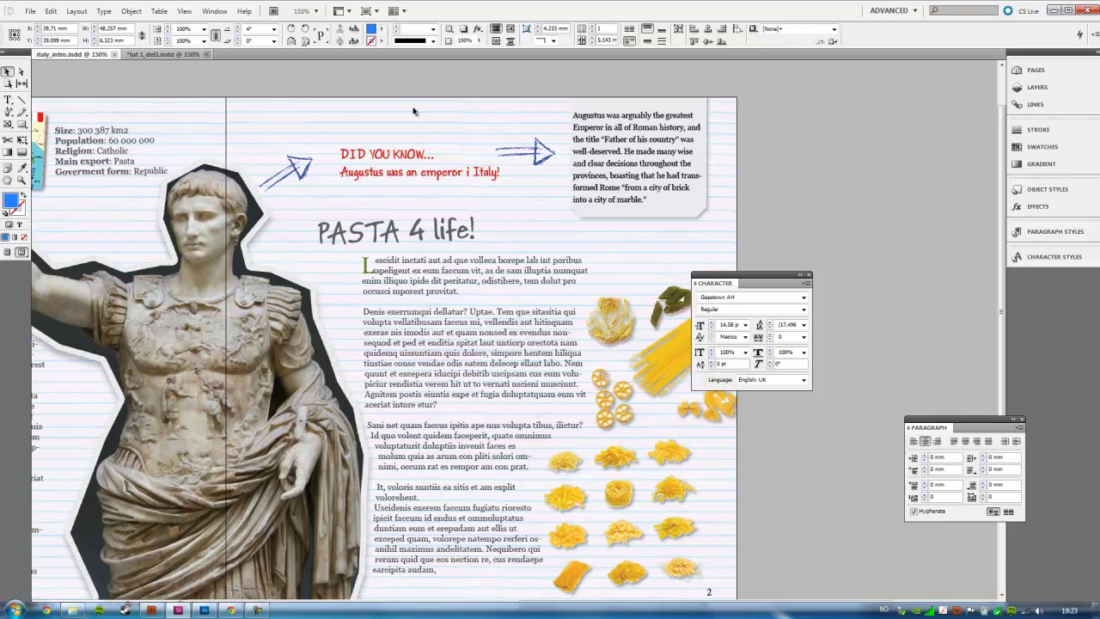
click(160, 53)
drag(632, 146, 585, 151)
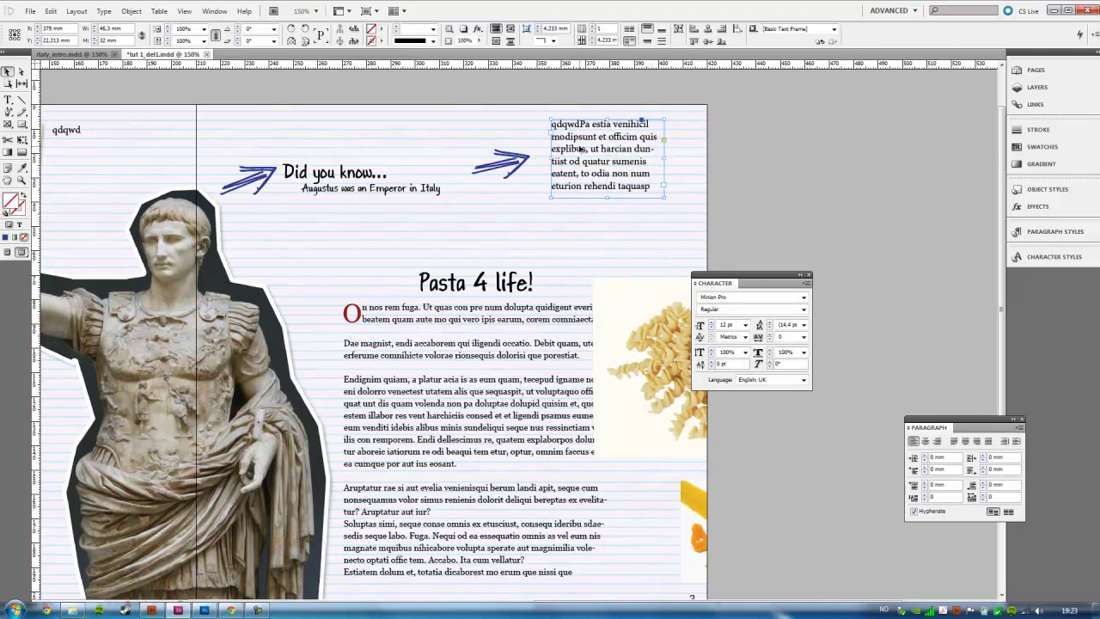
Set all the text in the top-right block to 10 pt.
double_click(609, 169)
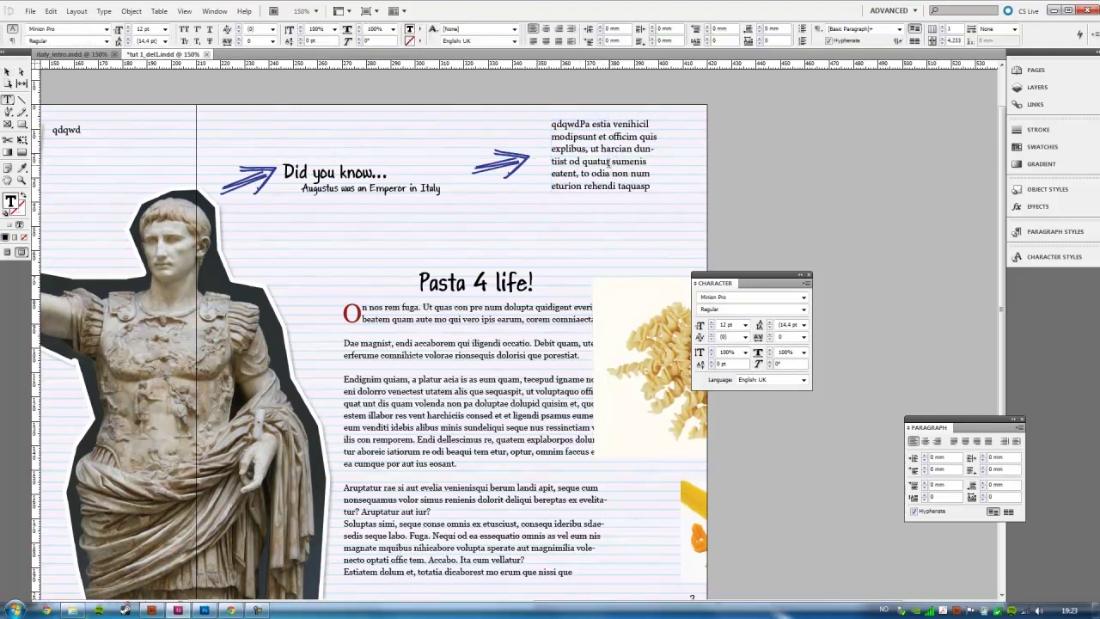
key(ctrl+a)
click(165, 30)
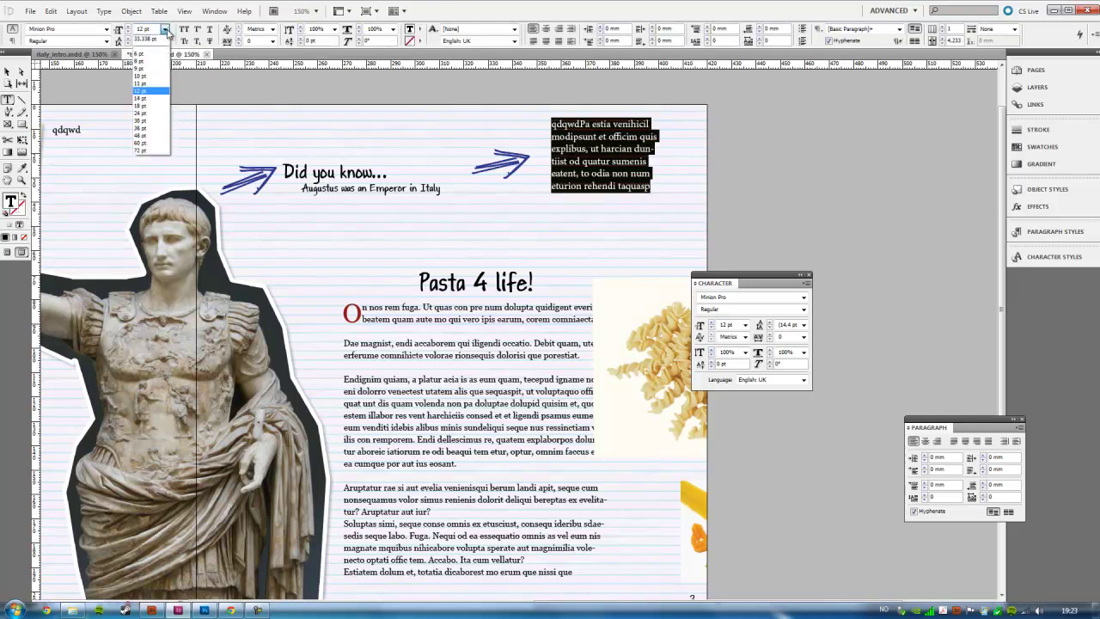
click(155, 82)
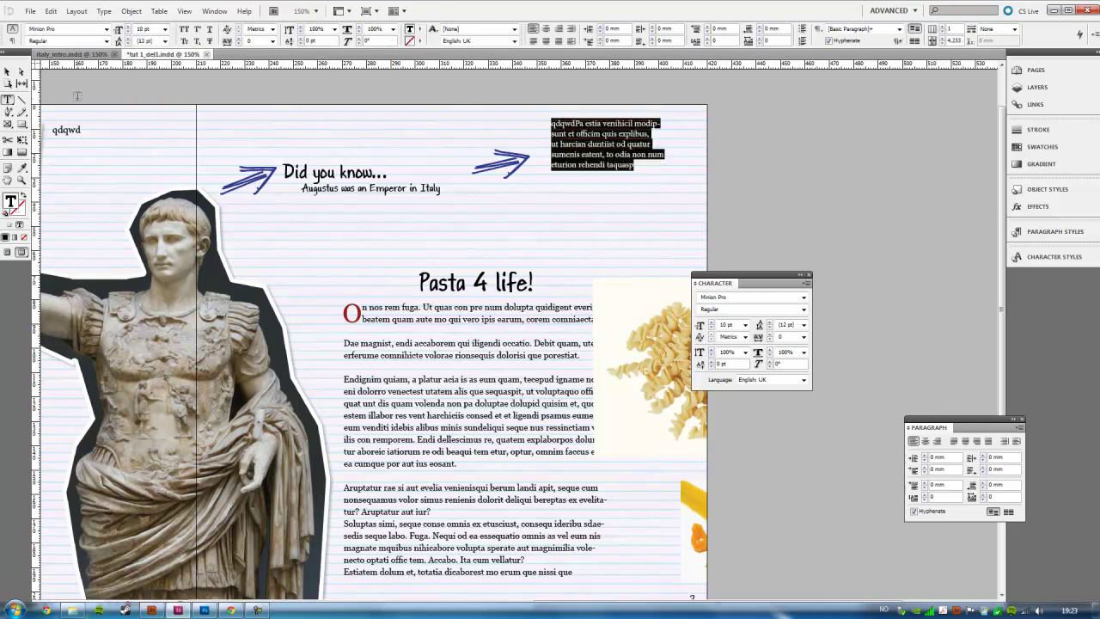
click(654, 167)
Fill the rest of the frame with placeholder text and nudge it slightly left.
right_click(654, 166)
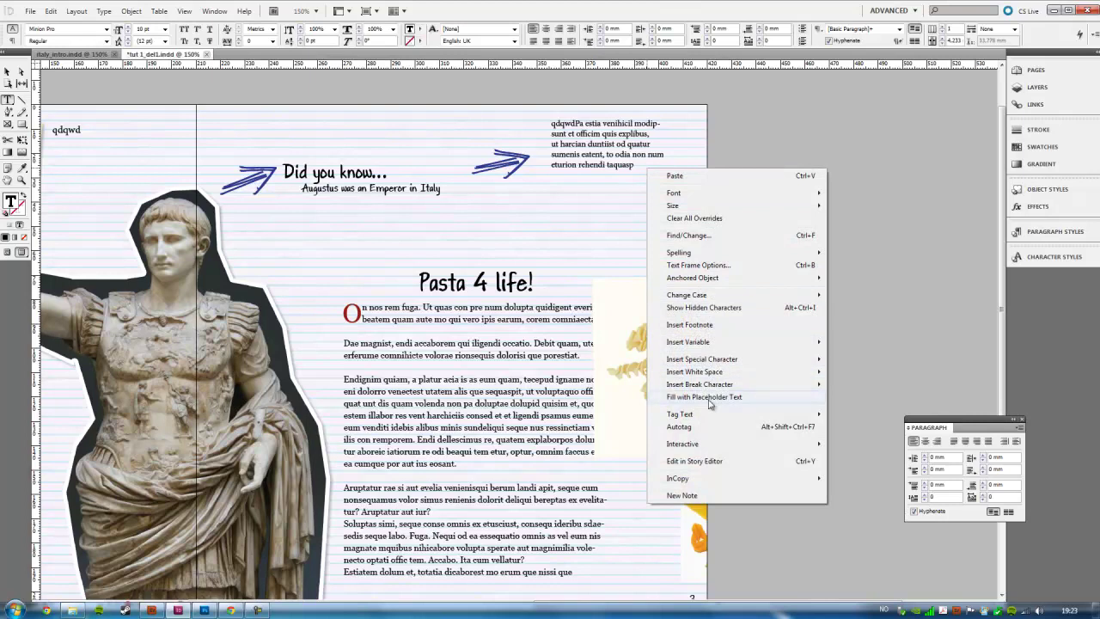
click(679, 394)
click(7, 74)
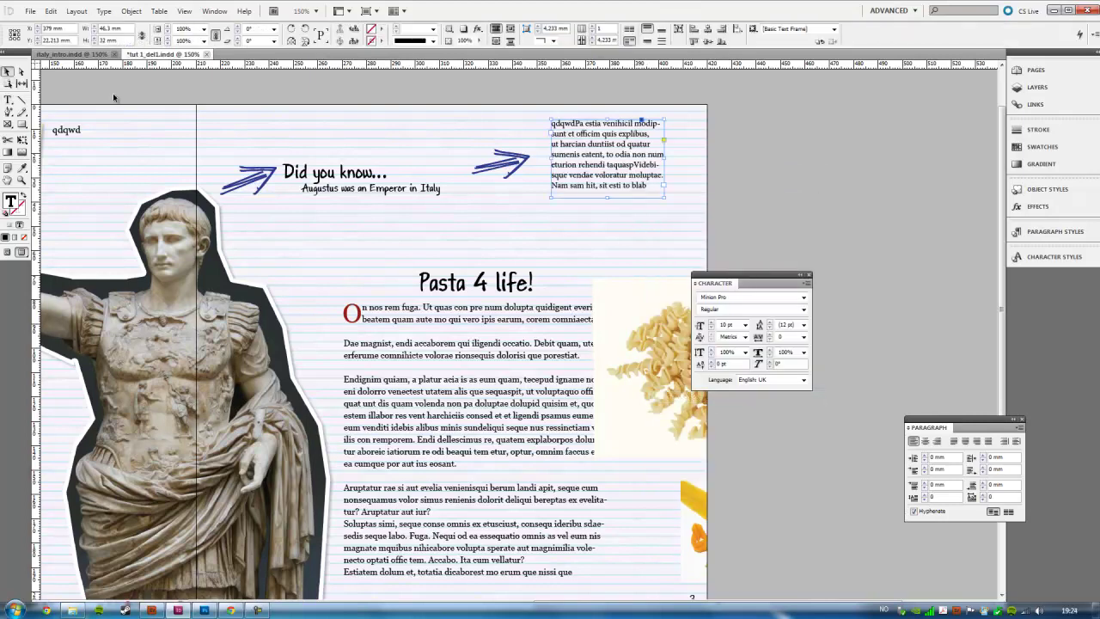
drag(623, 158, 614, 156)
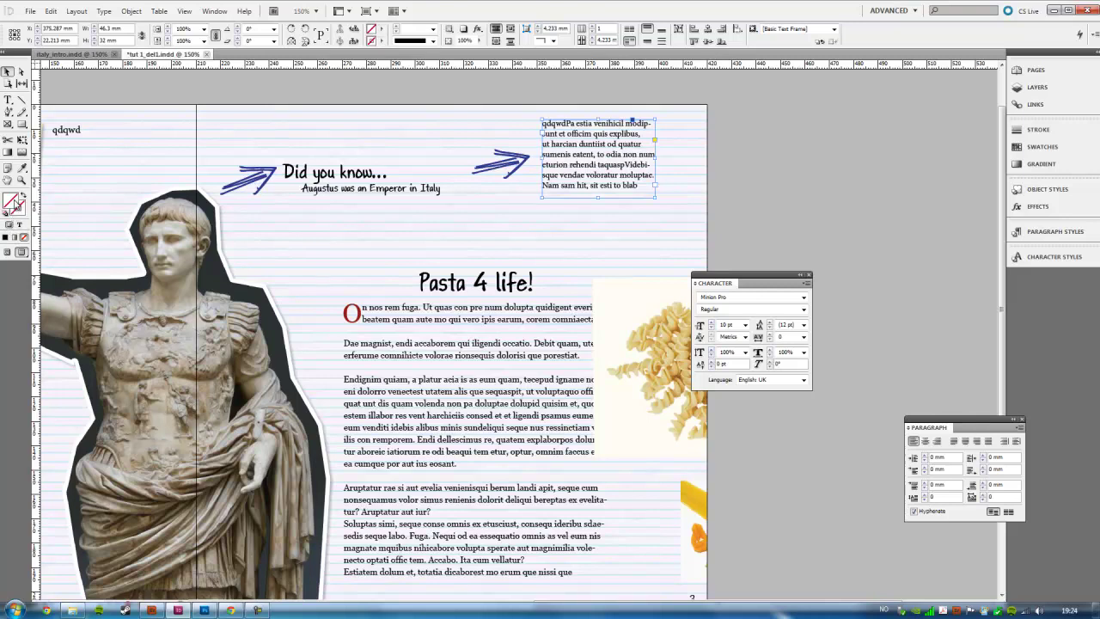
Fill the top-right text frame with grey sampled from the statue using the Eyedropper.
double_click(10, 202)
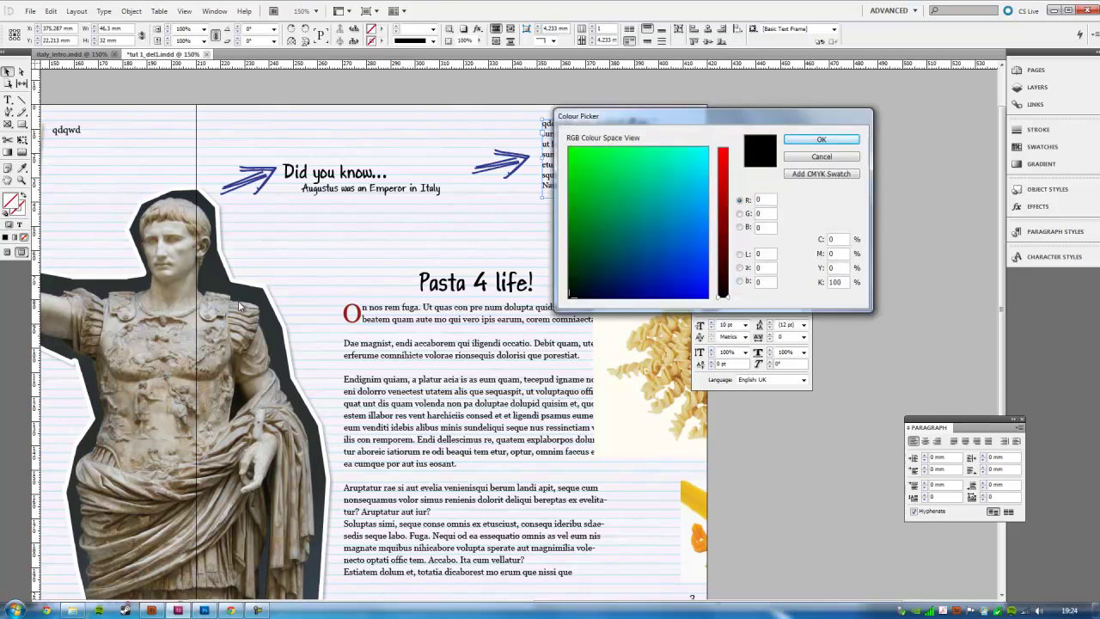
click(847, 157)
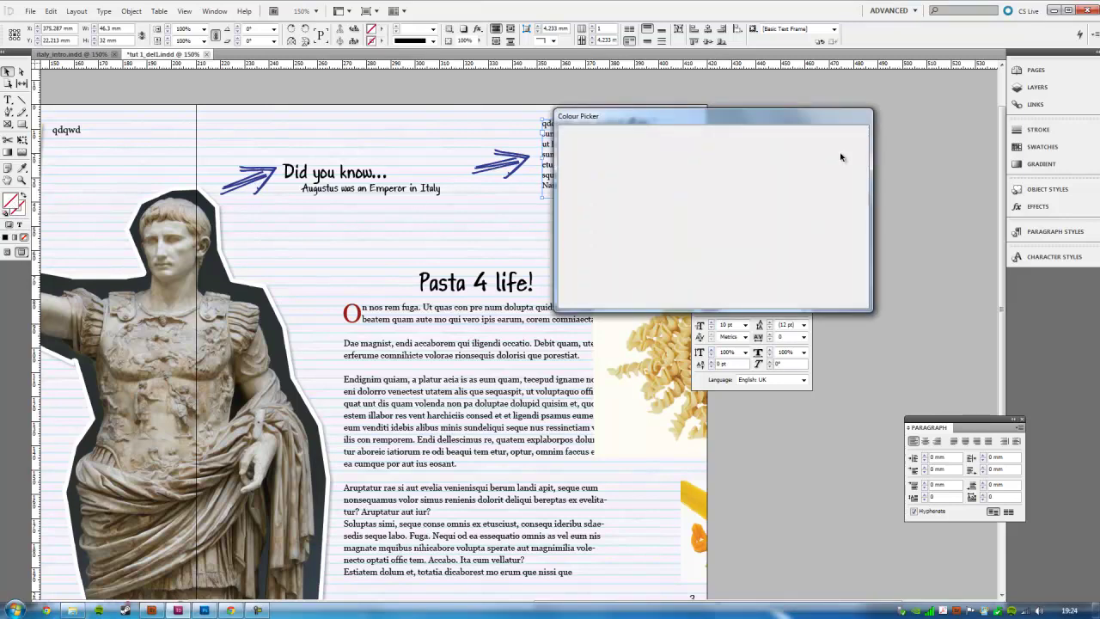
click(22, 168)
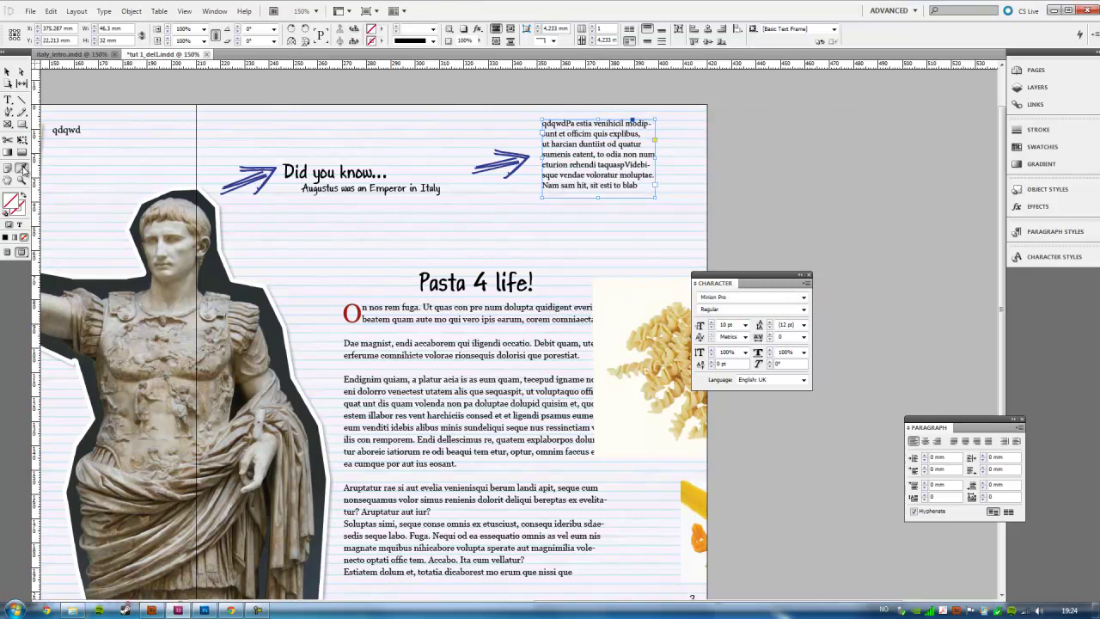
click(183, 334)
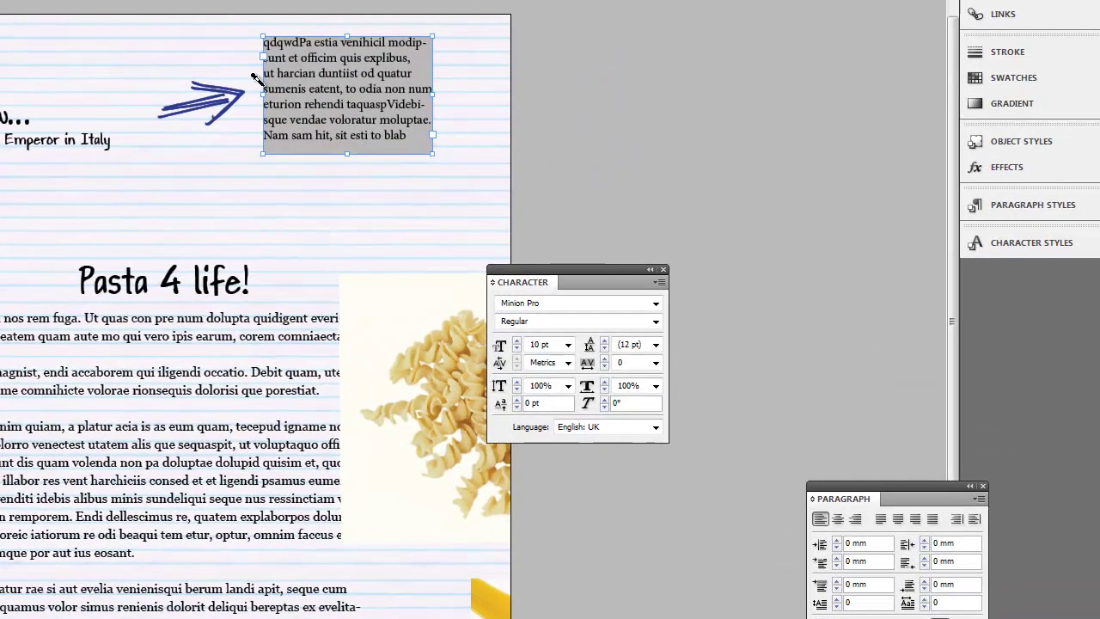
drag(384, 56, 393, 64)
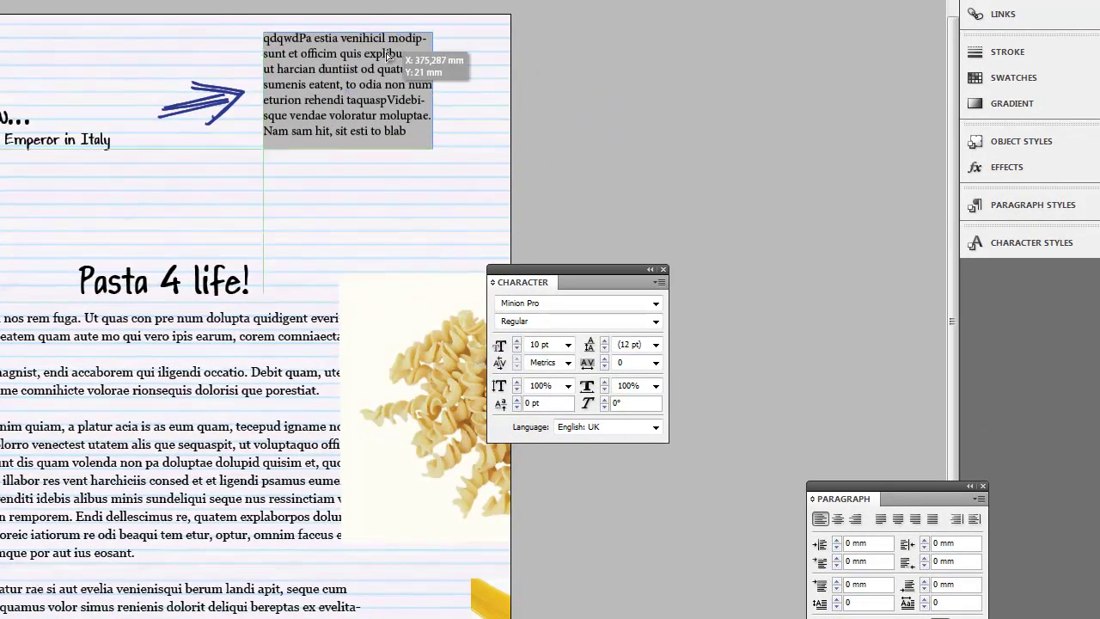
Apply inset spacing in Text Frame Options and enlarge the frame to about 48 × 39 mm.
right_click(391, 64)
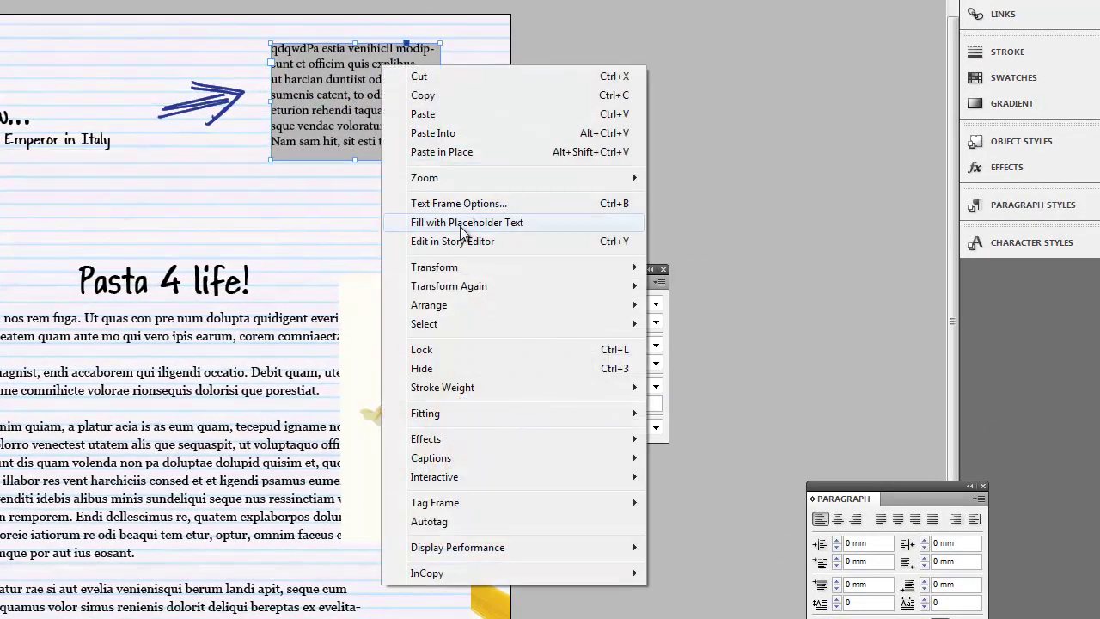
click(531, 204)
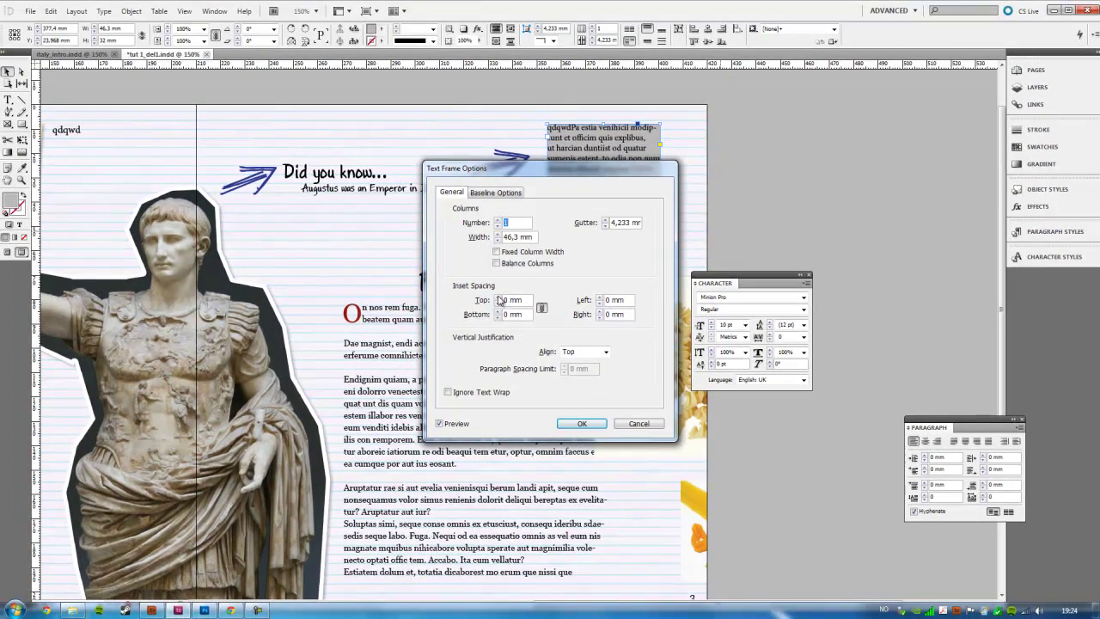
click(582, 424)
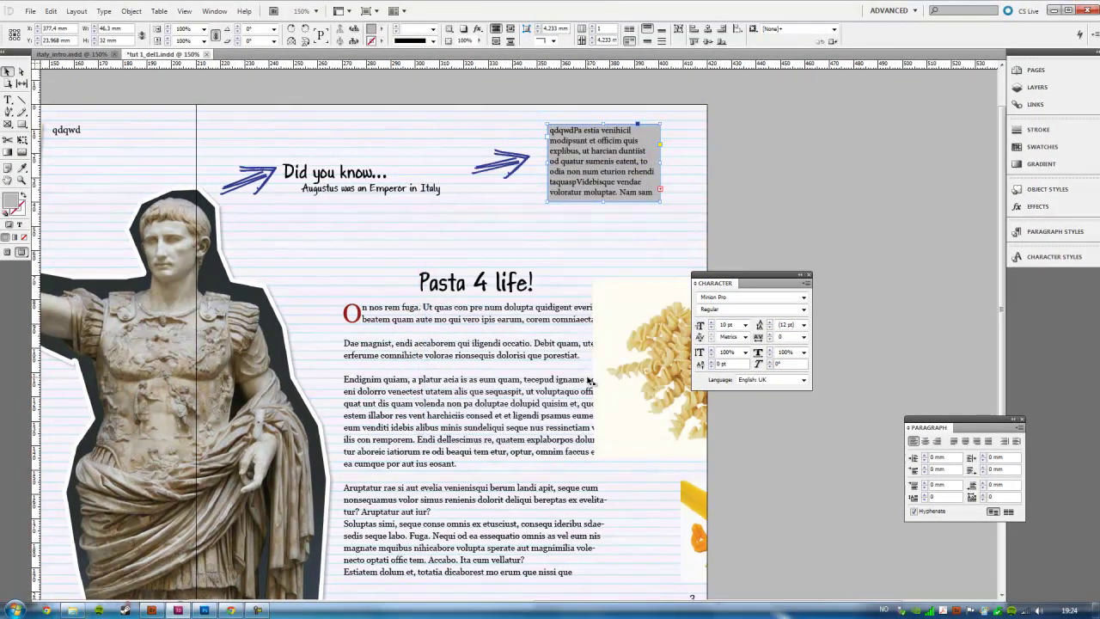
drag(661, 202, 662, 218)
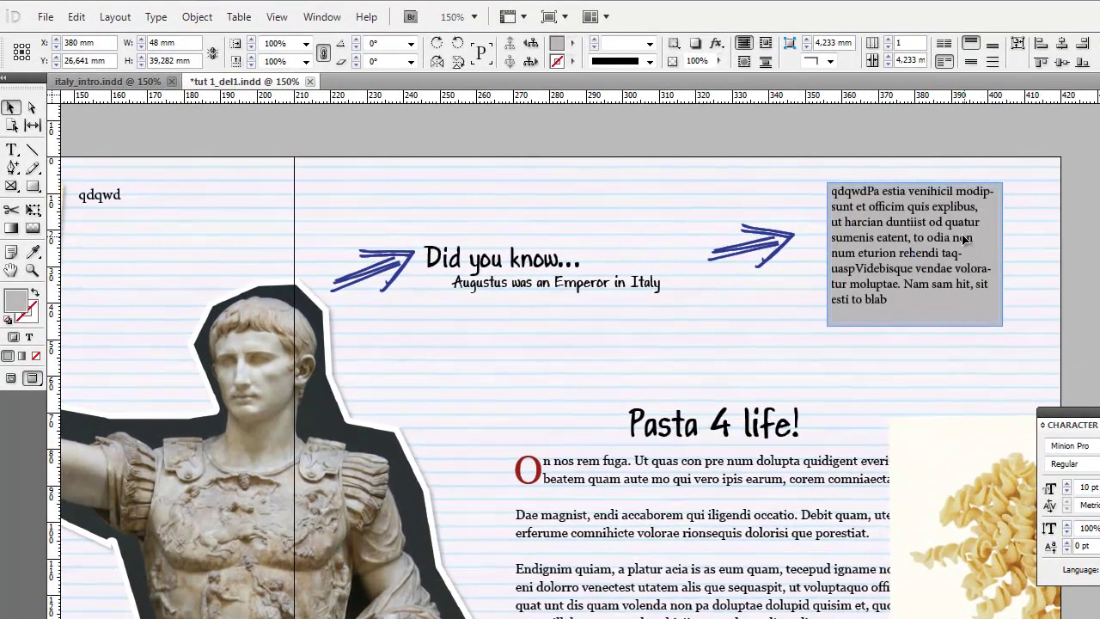
Adjust the grey frame against the italy_intro reference and add blank lines above its text.
drag(916, 181, 923, 190)
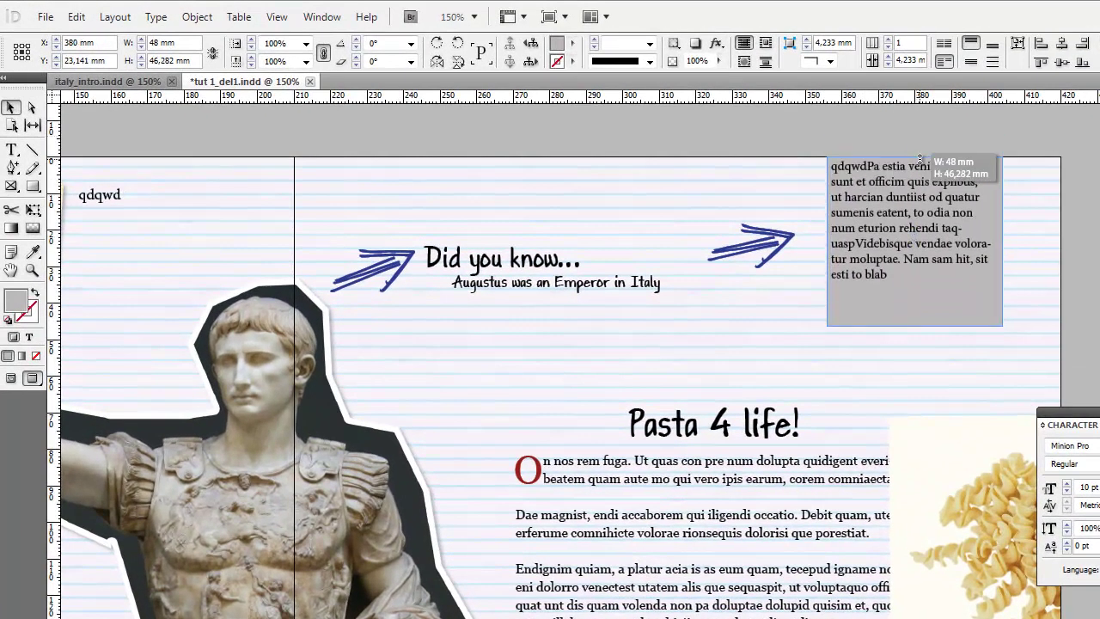
drag(931, 224, 934, 227)
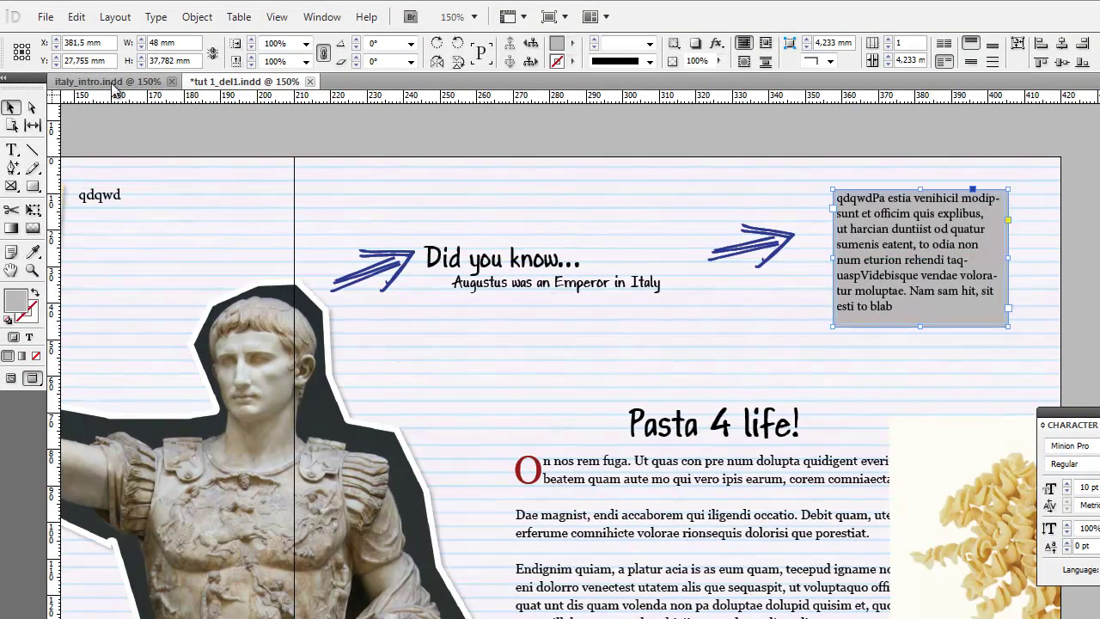
click(112, 82)
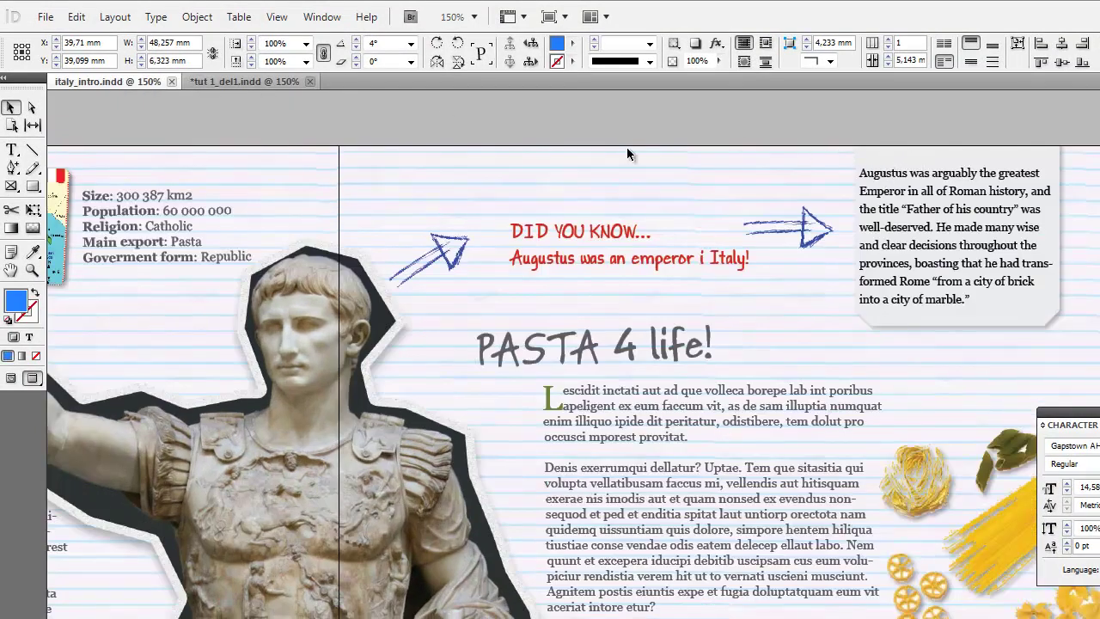
click(247, 81)
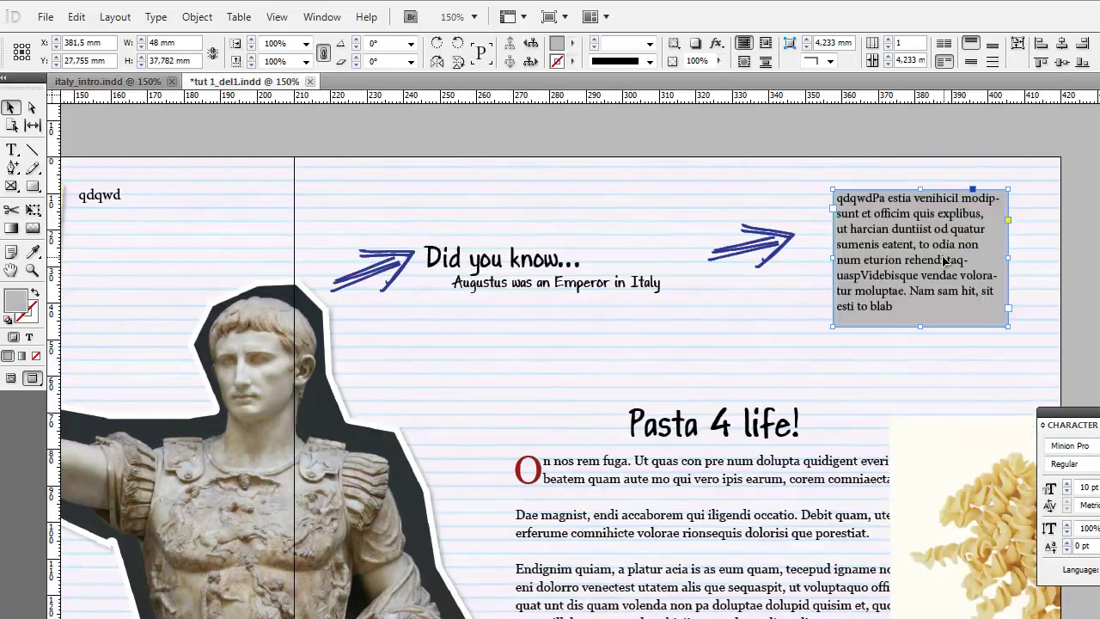
double_click(914, 207)
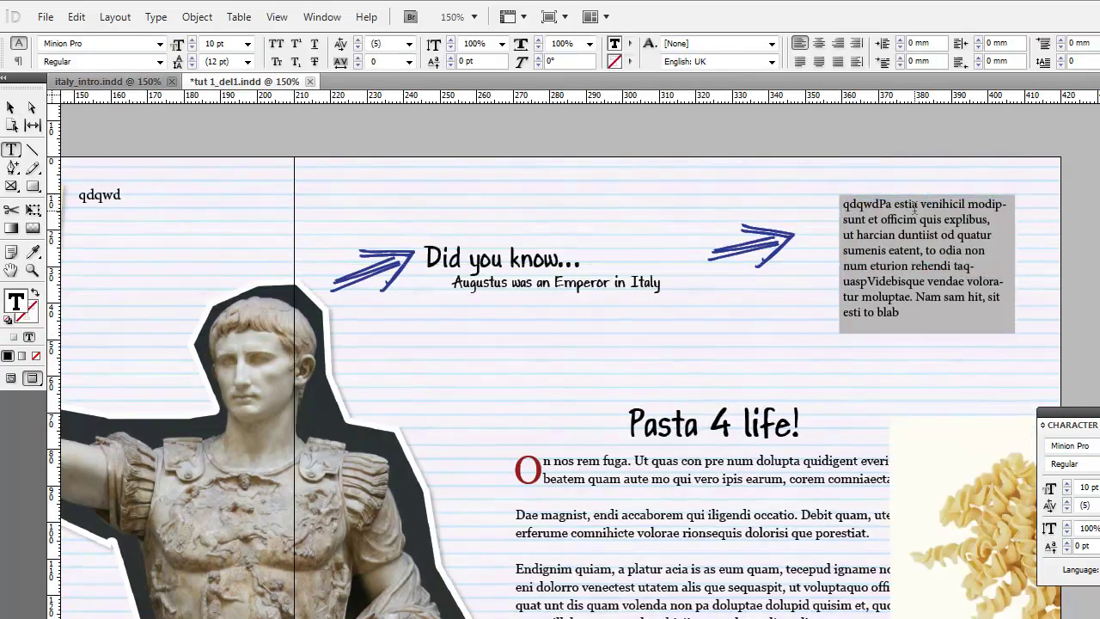
key(Return)
key(Return)
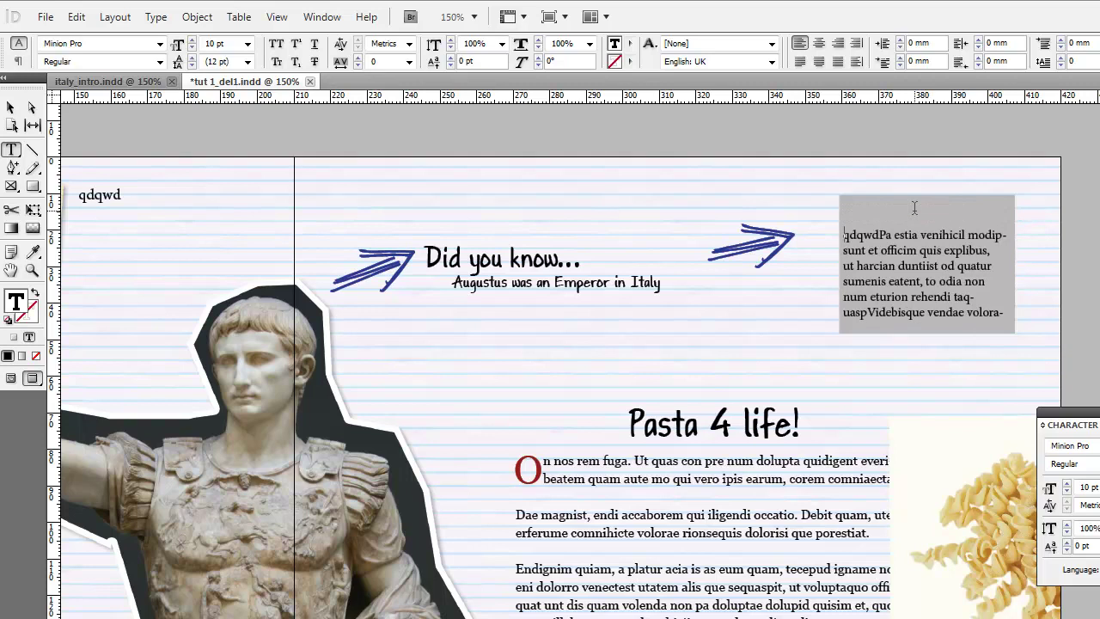
key(Escape)
Raise and enlarge the grey frame to about 49.3 × 43.8 mm with 3.75 mm corners.
drag(908, 256, 910, 211)
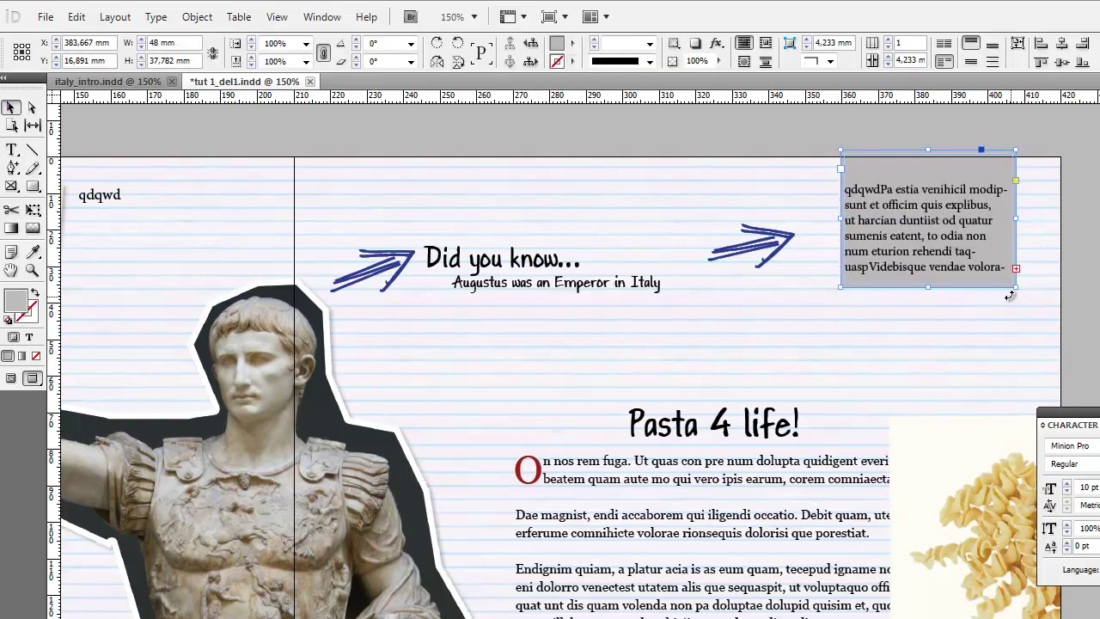
drag(1017, 292, 1021, 309)
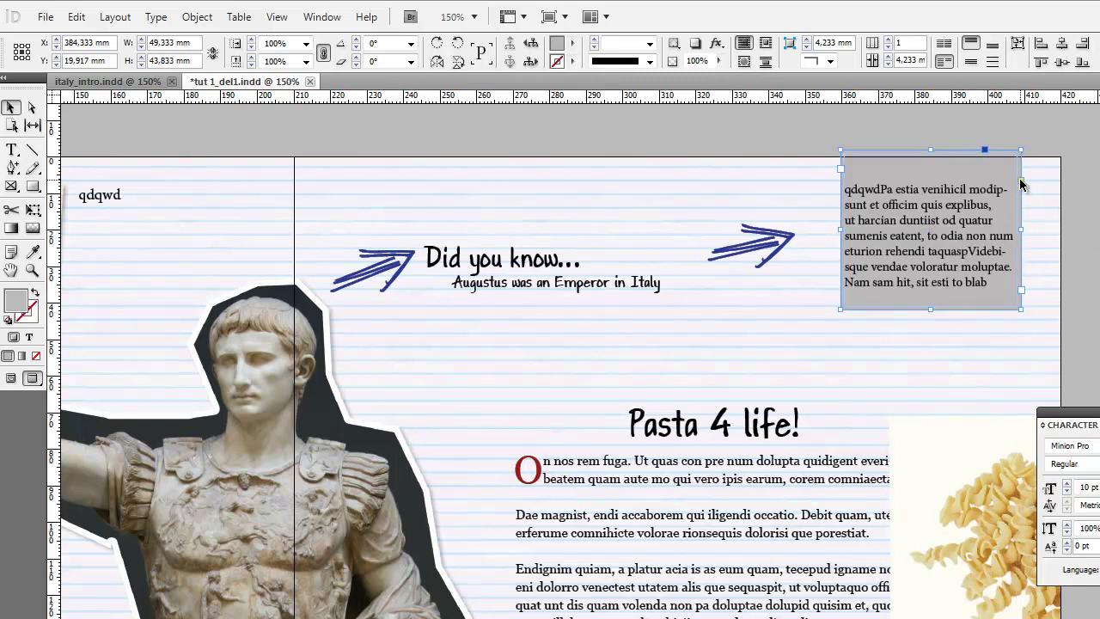
click(1021, 181)
drag(1022, 151, 1003, 152)
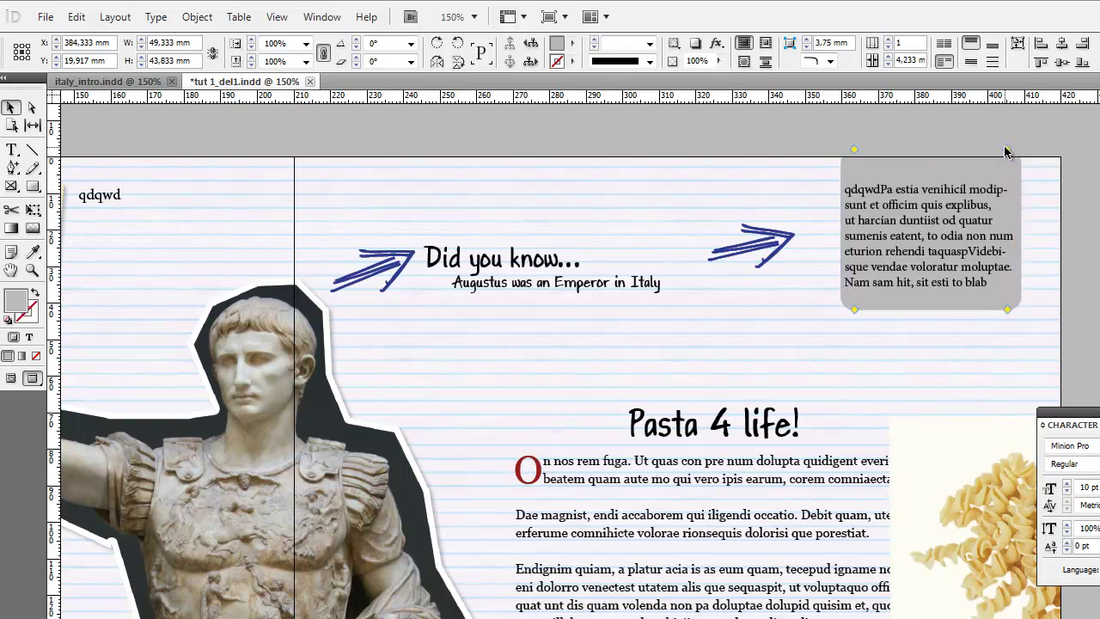
Give the grey frame bevelled corners and a drop shadow: 30% opacity, 1 mm distance and size.
click(830, 61)
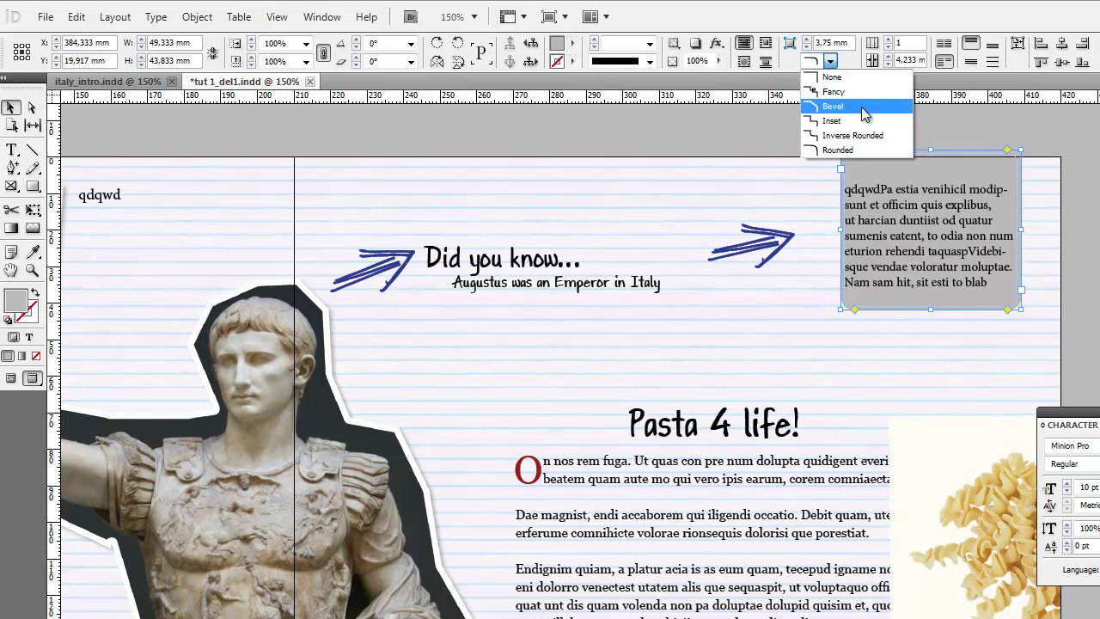
click(831, 106)
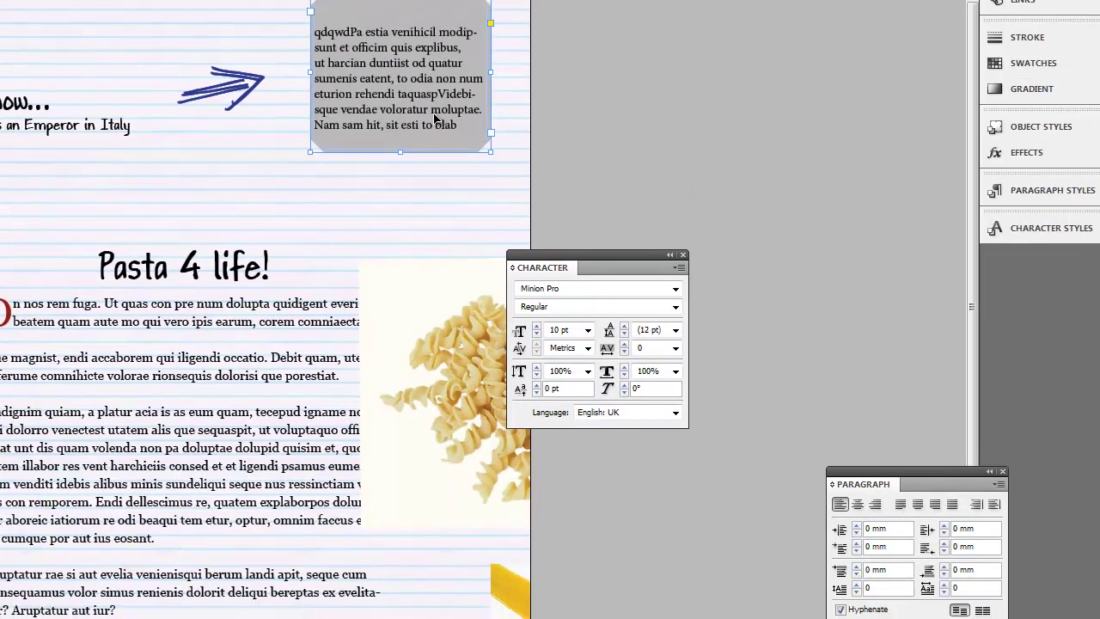
right_click(414, 109)
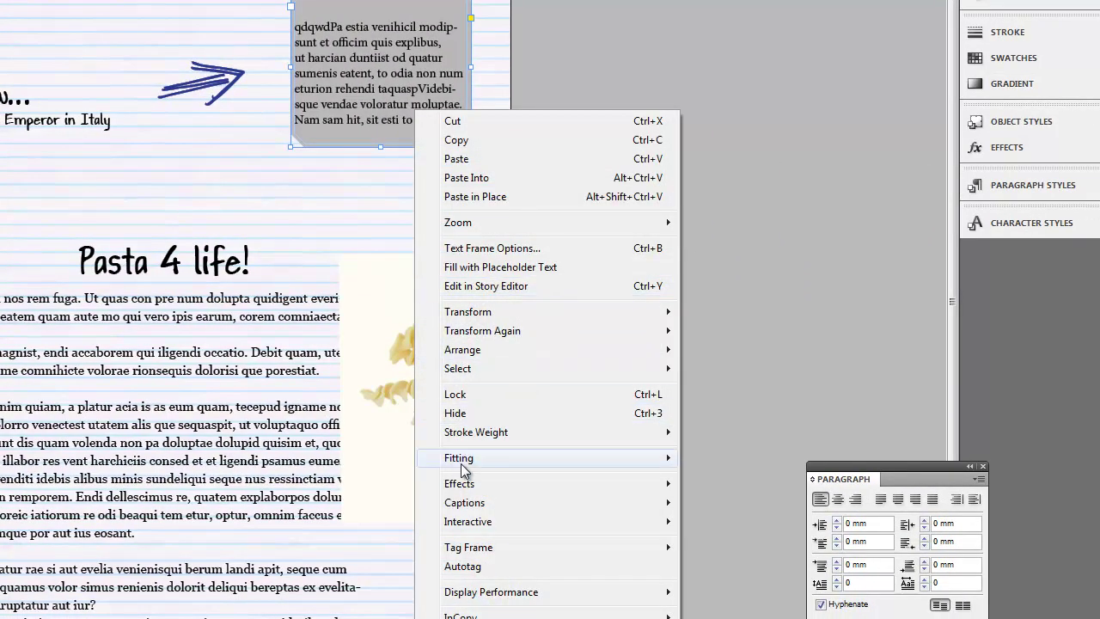
mouse_move(459, 484)
click(739, 510)
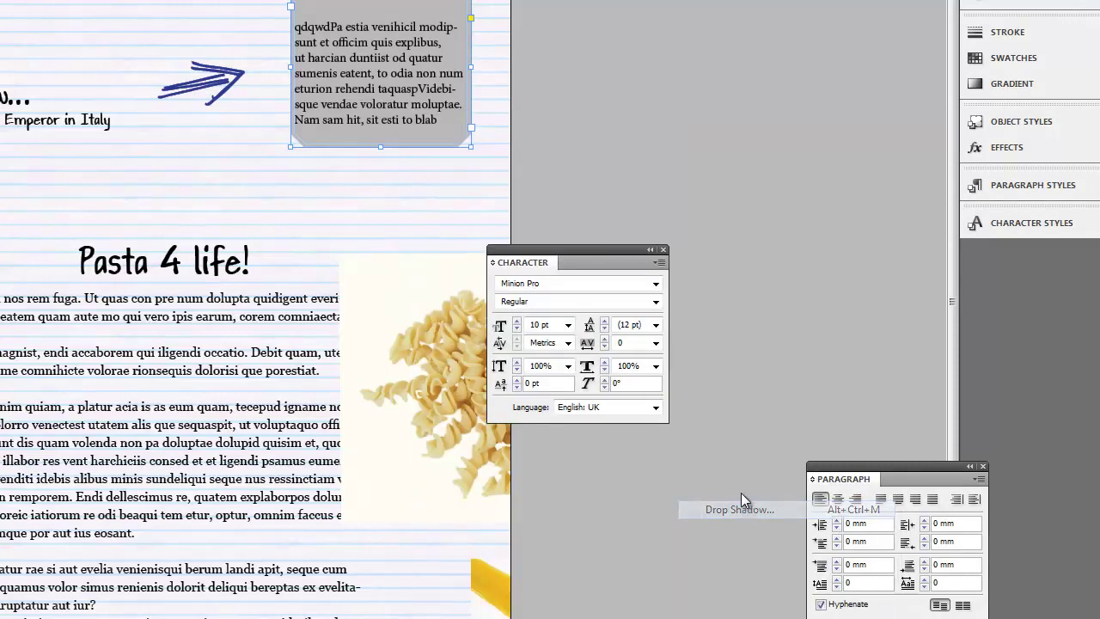
text(30)
key(Tab)
click(834, 171)
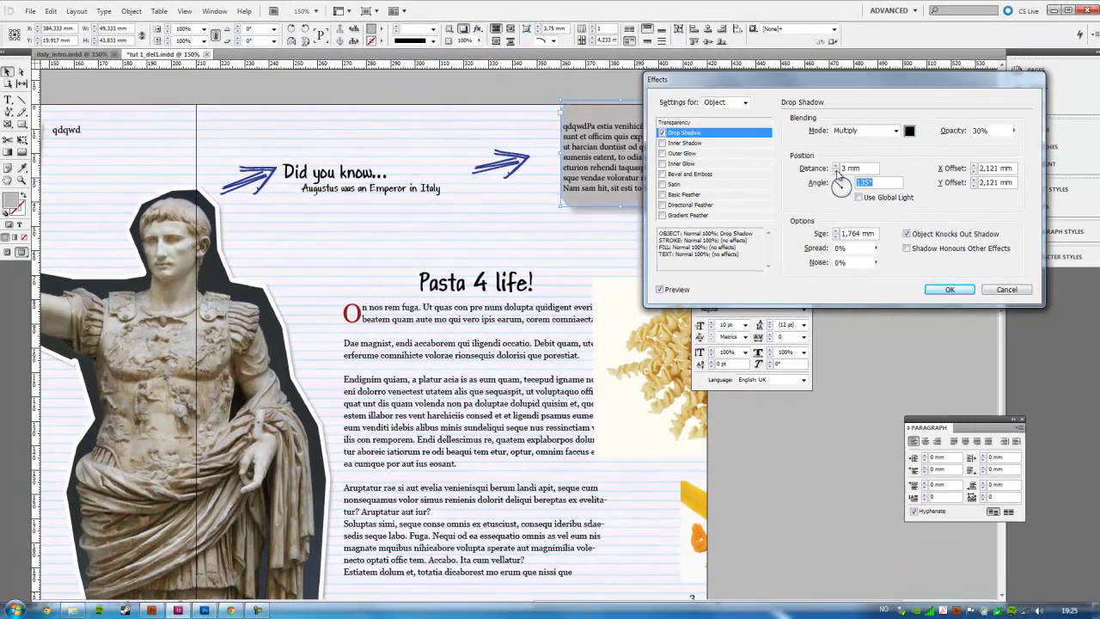
click(835, 171)
click(836, 237)
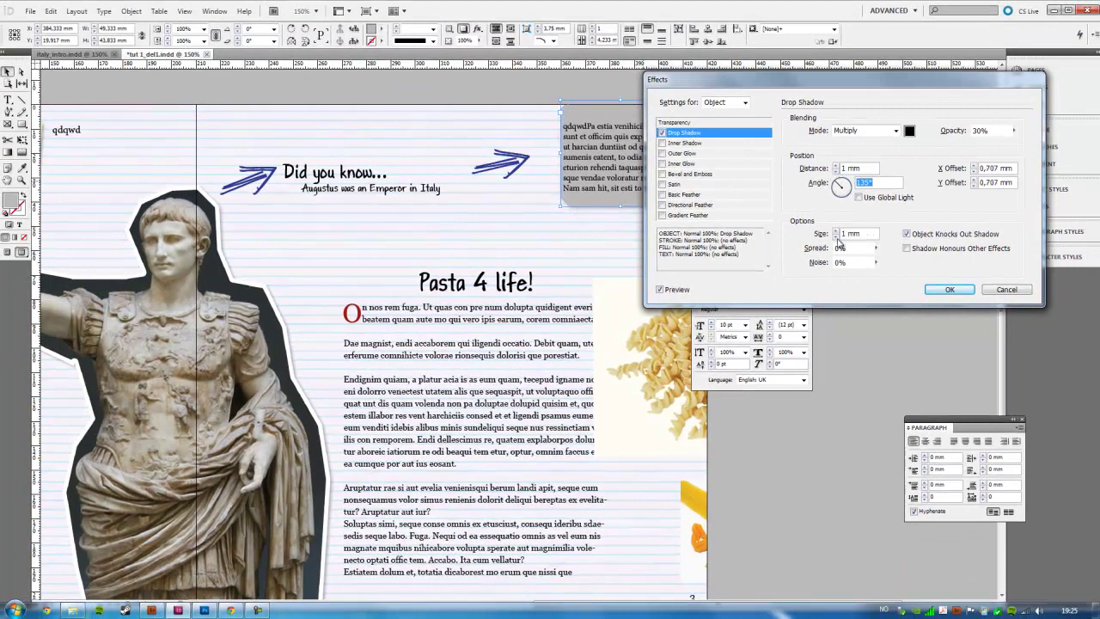
click(946, 290)
click(791, 196)
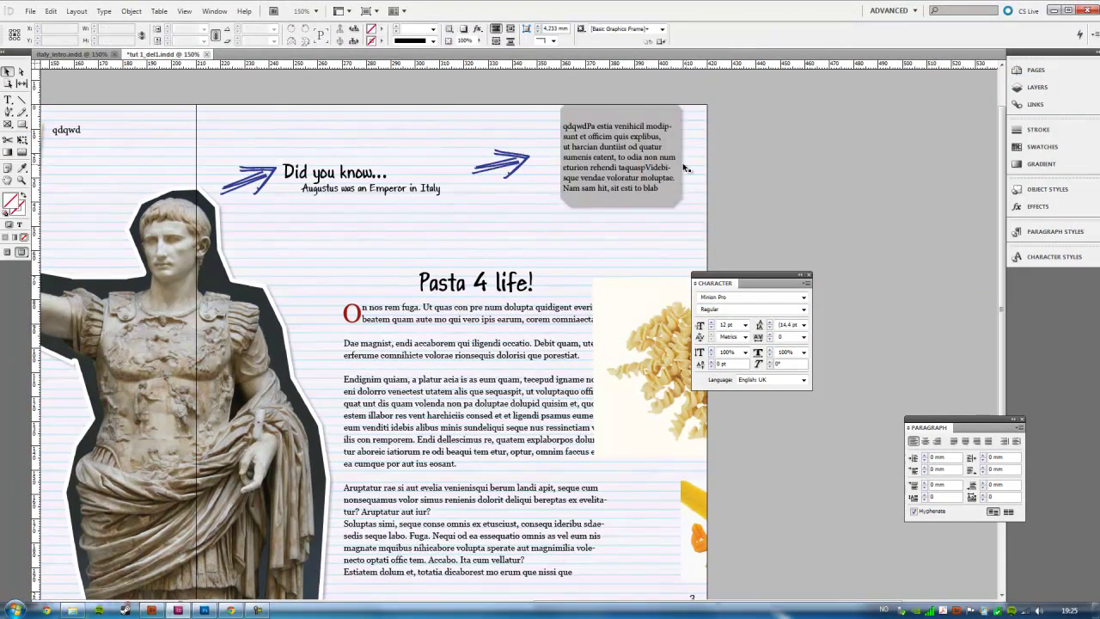
Compare with the italy_intro reference, then make the grey frame taller and lower it slightly.
click(631, 163)
key(alt+Tab)
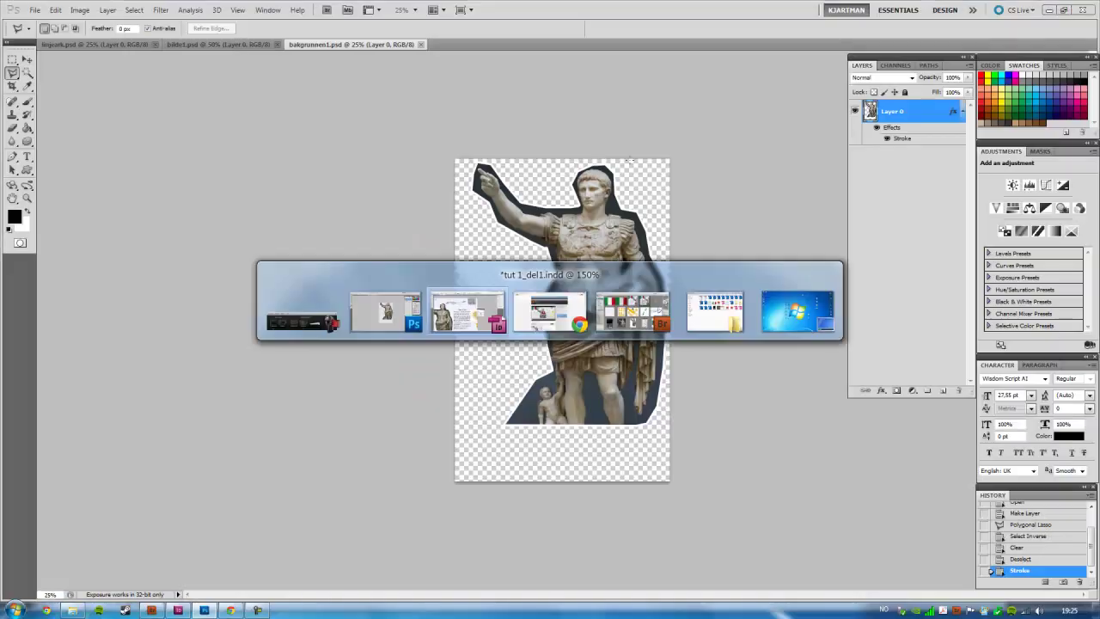
click(95, 55)
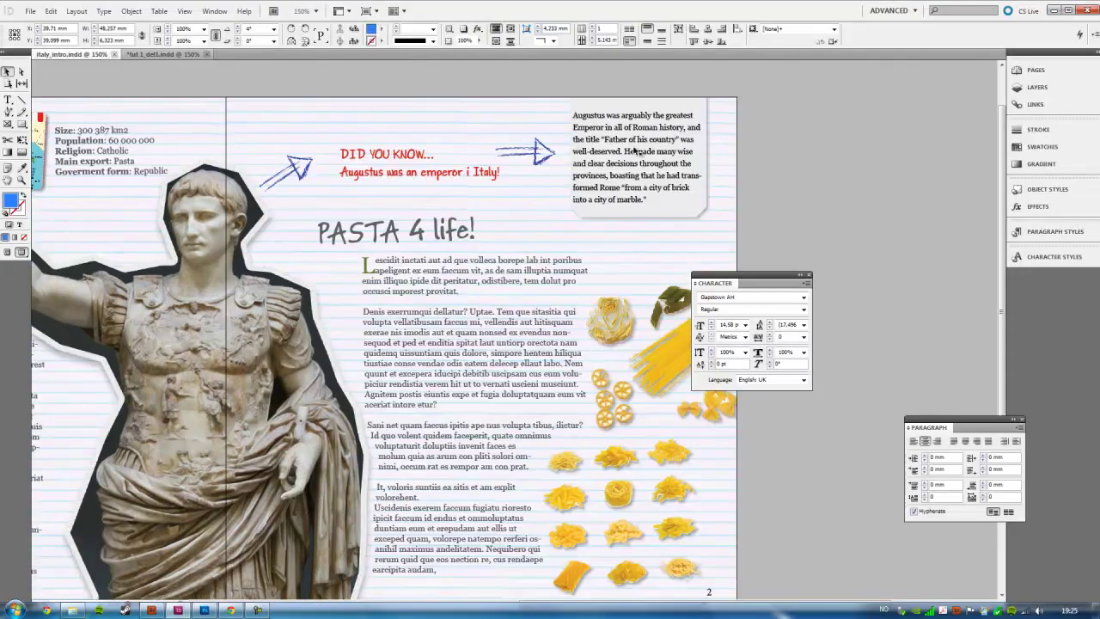
key(alt+Tab)
key(alt+Tab)
click(173, 56)
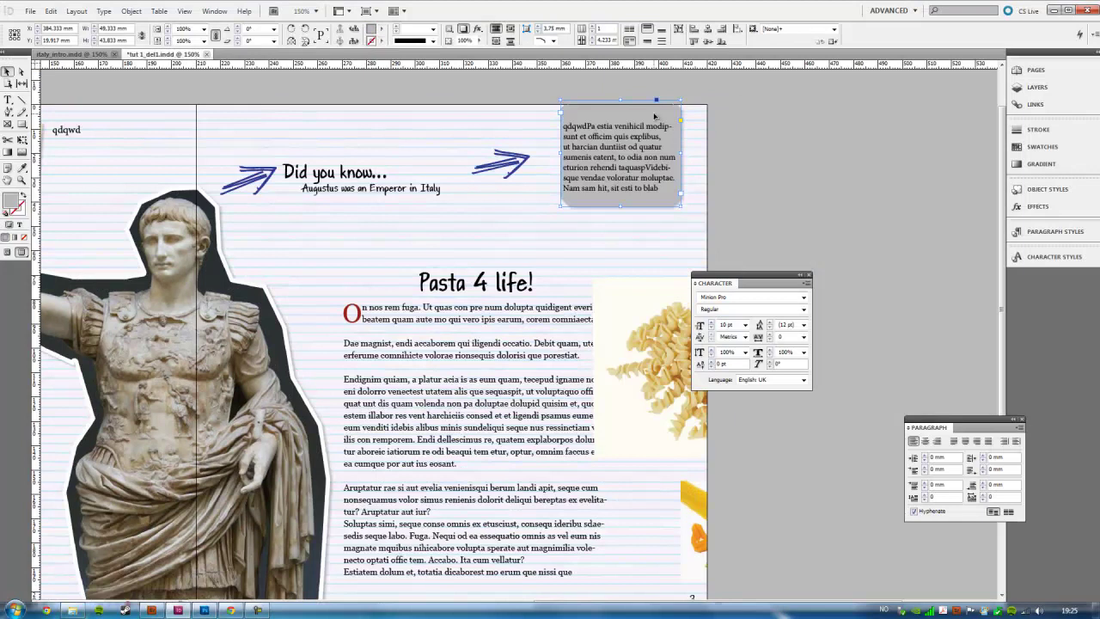
drag(620, 99, 621, 88)
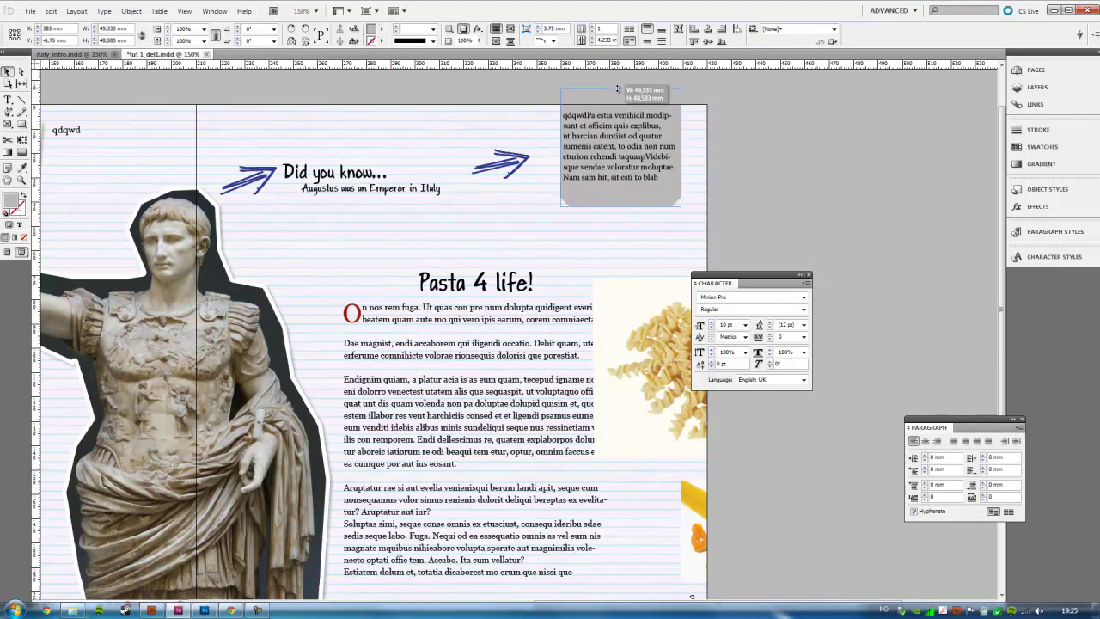
drag(636, 125, 636, 130)
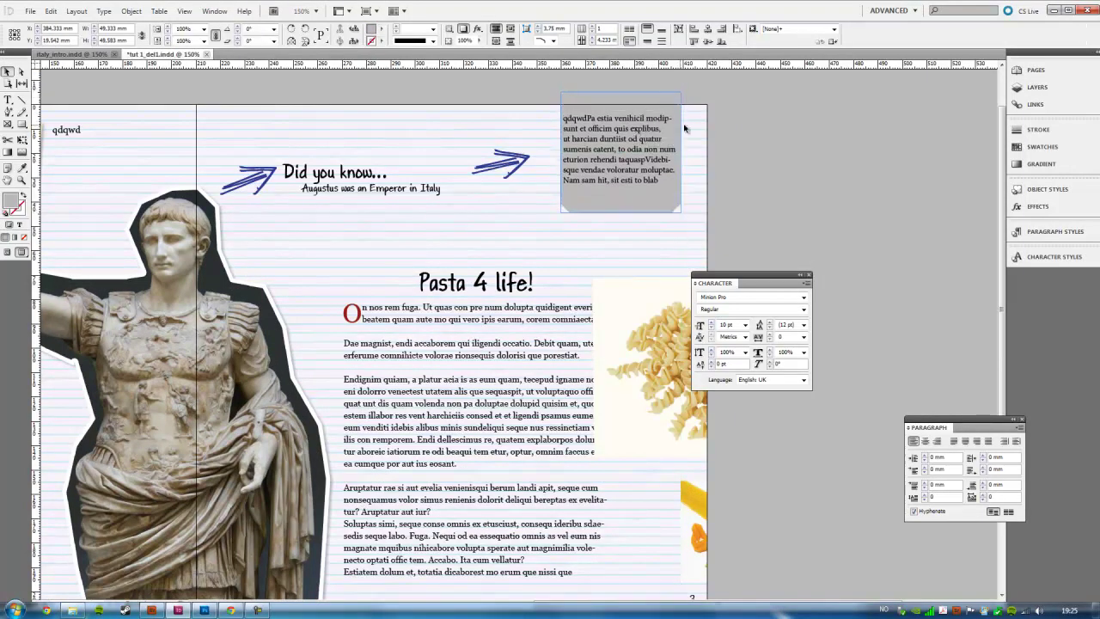
Change the frame's fill to pale blue (R 186, G 199, B 215) and deselect it.
double_click(12, 205)
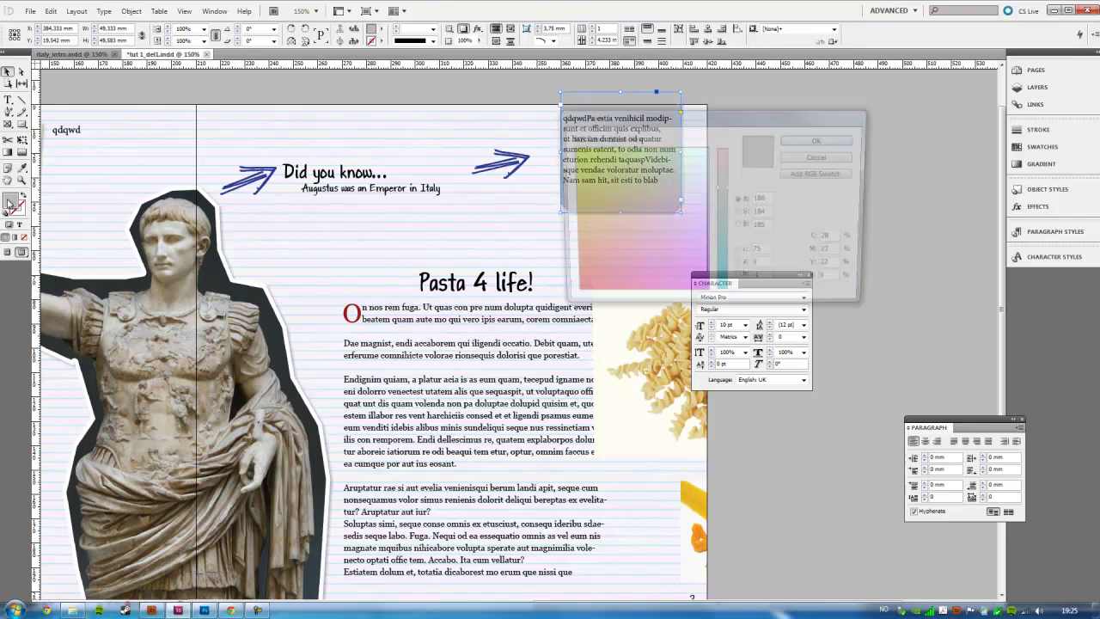
drag(681, 188, 688, 177)
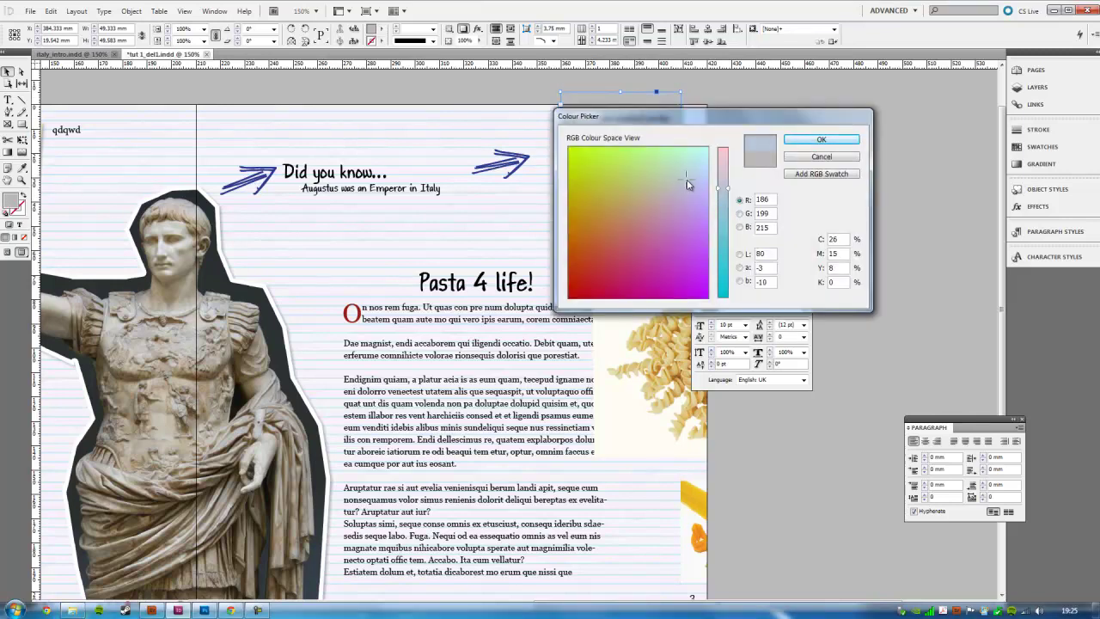
click(799, 141)
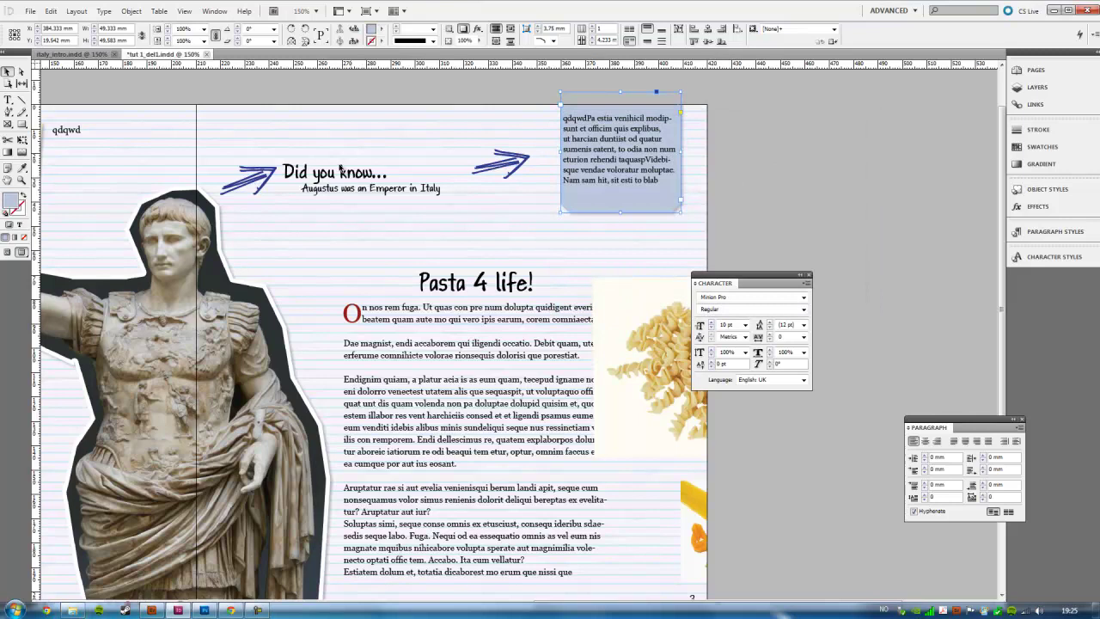
click(142, 90)
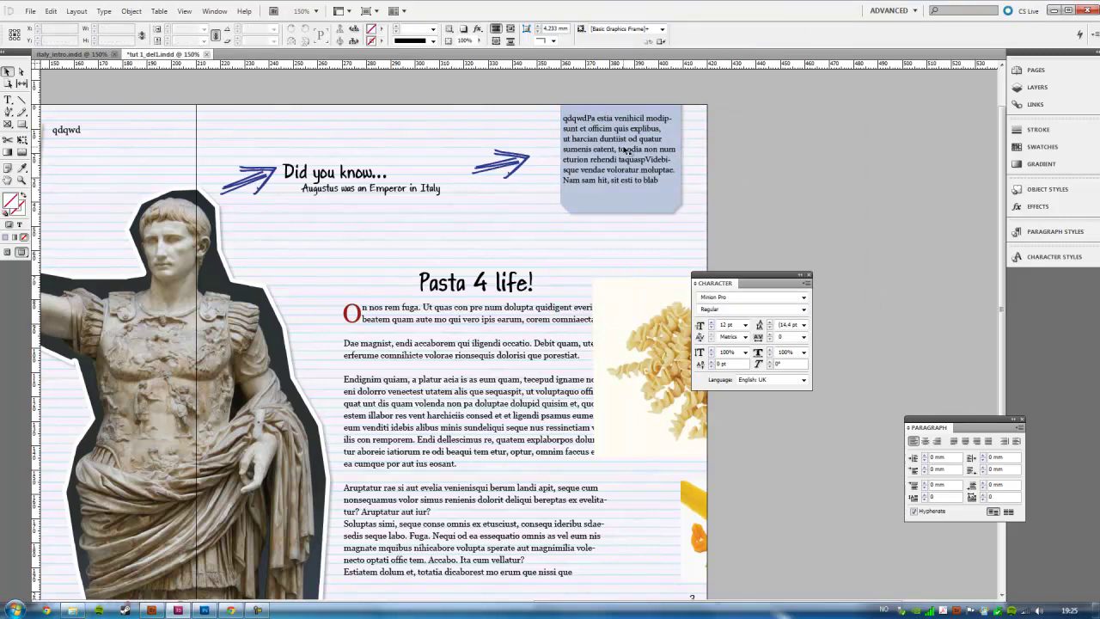
click(726, 156)
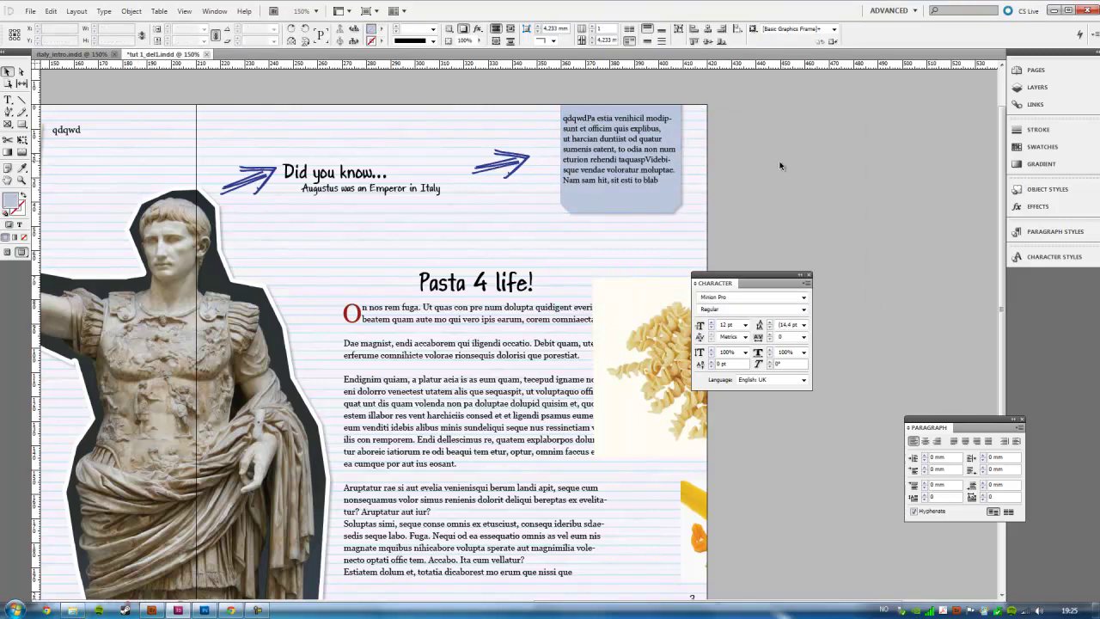
Justify the blue frame's text and add a 'FACT' heading on a new first line.
double_click(613, 149)
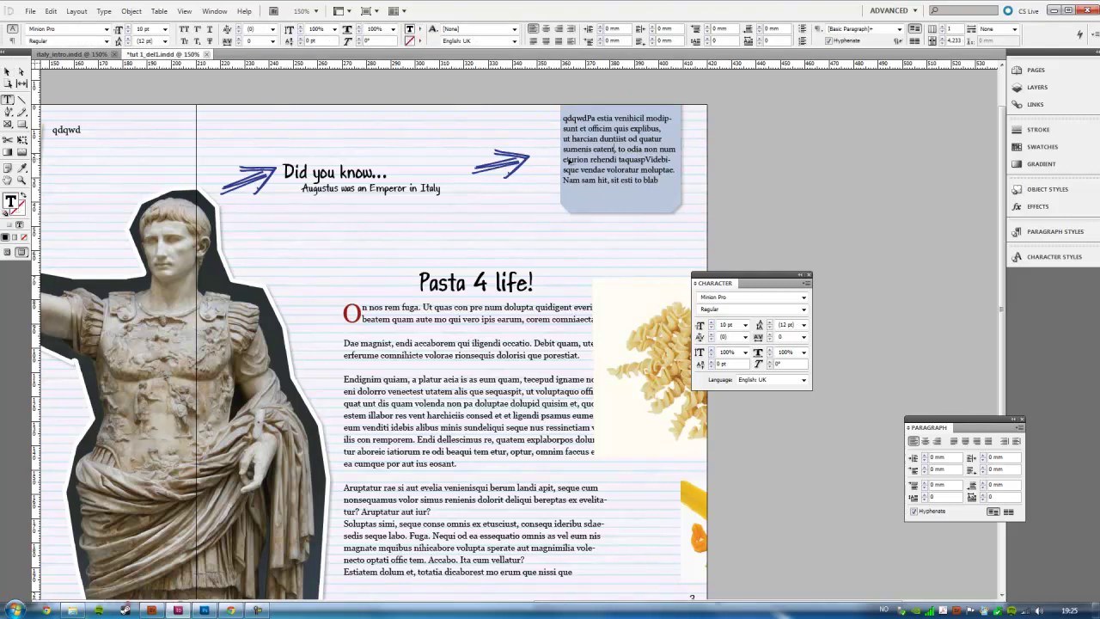
key(ctrl+a)
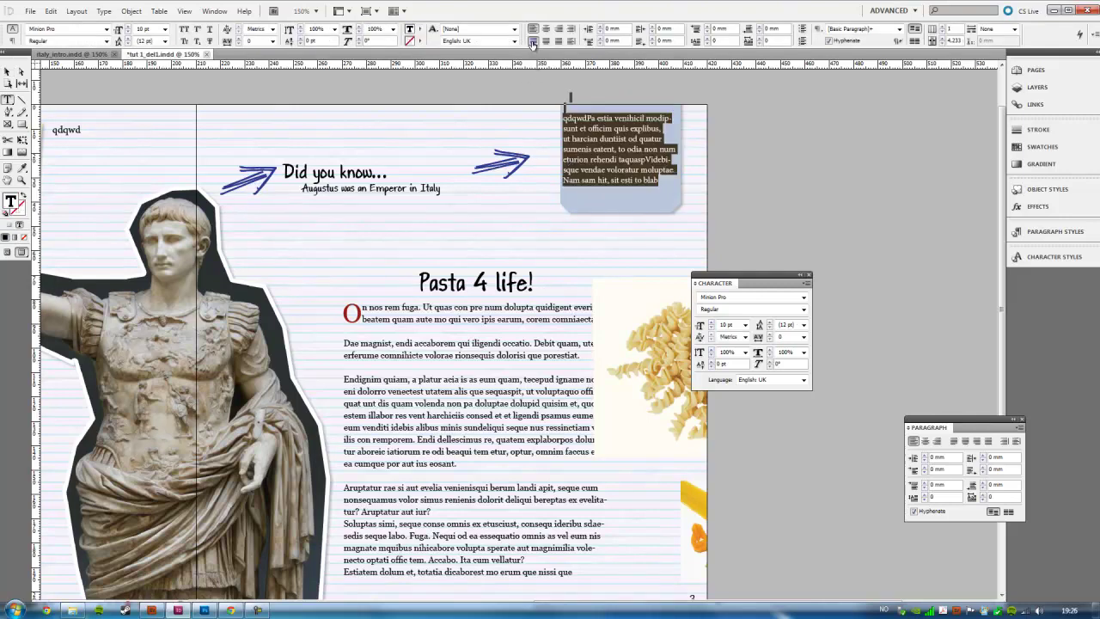
click(532, 41)
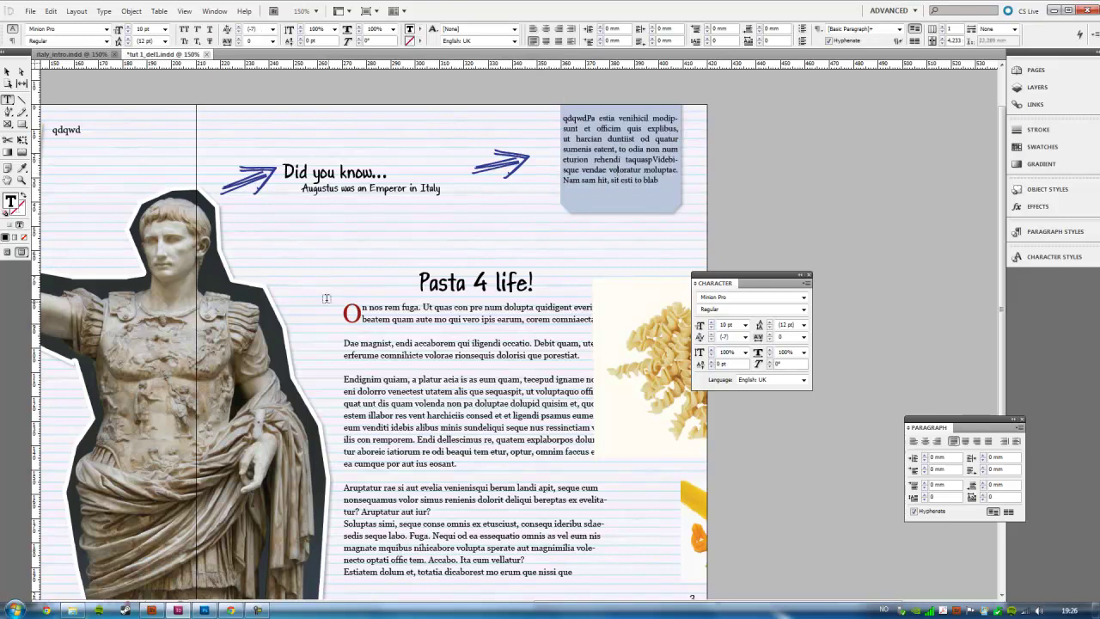
click(613, 116)
key(Return)
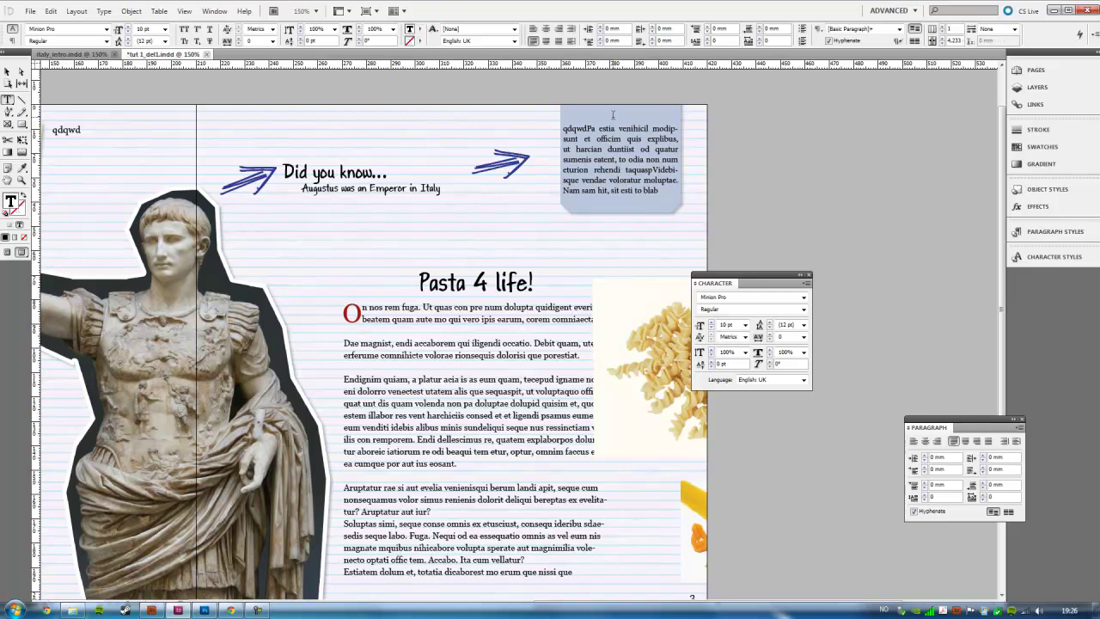
text(FACT)
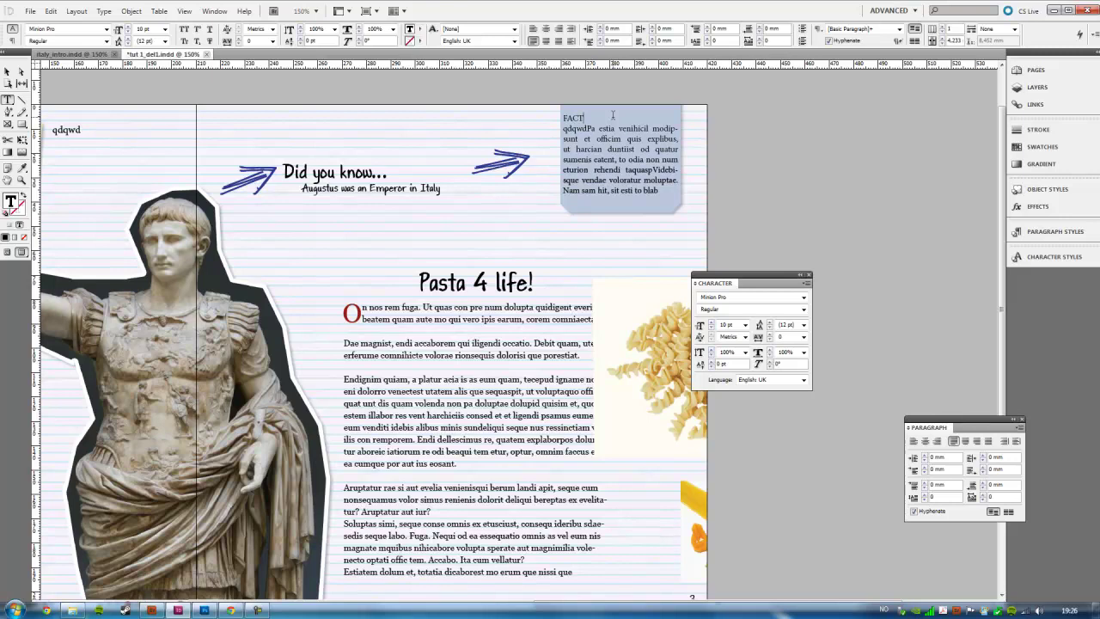
Set all the fact box text in Georgia, keeping the size at 10 pt.
key(ctrl+a)
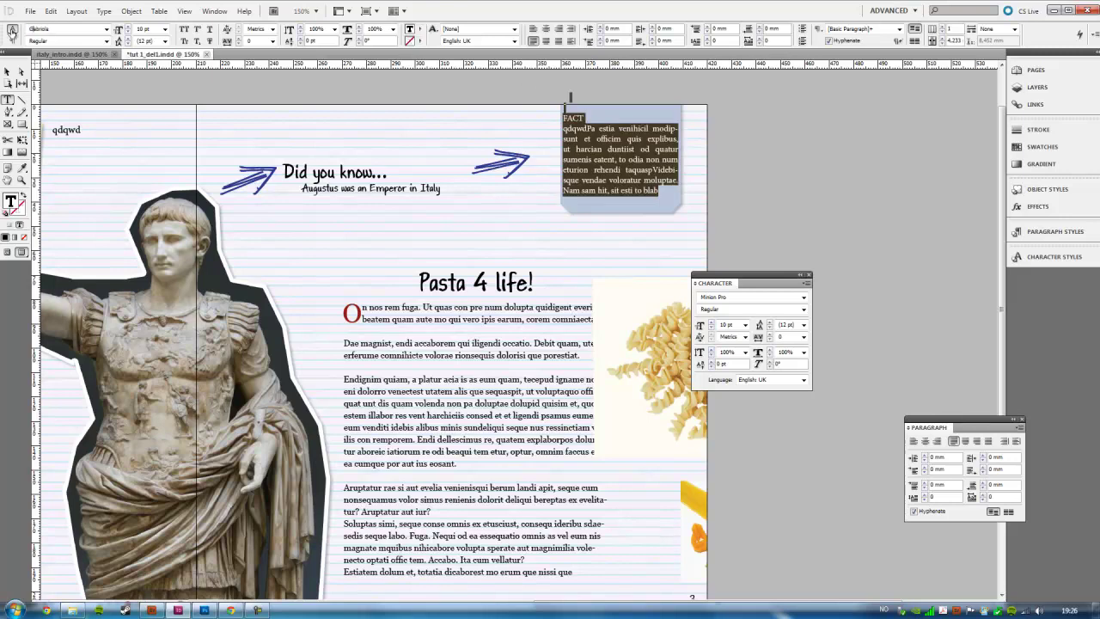
text(Georgia)
key(Return)
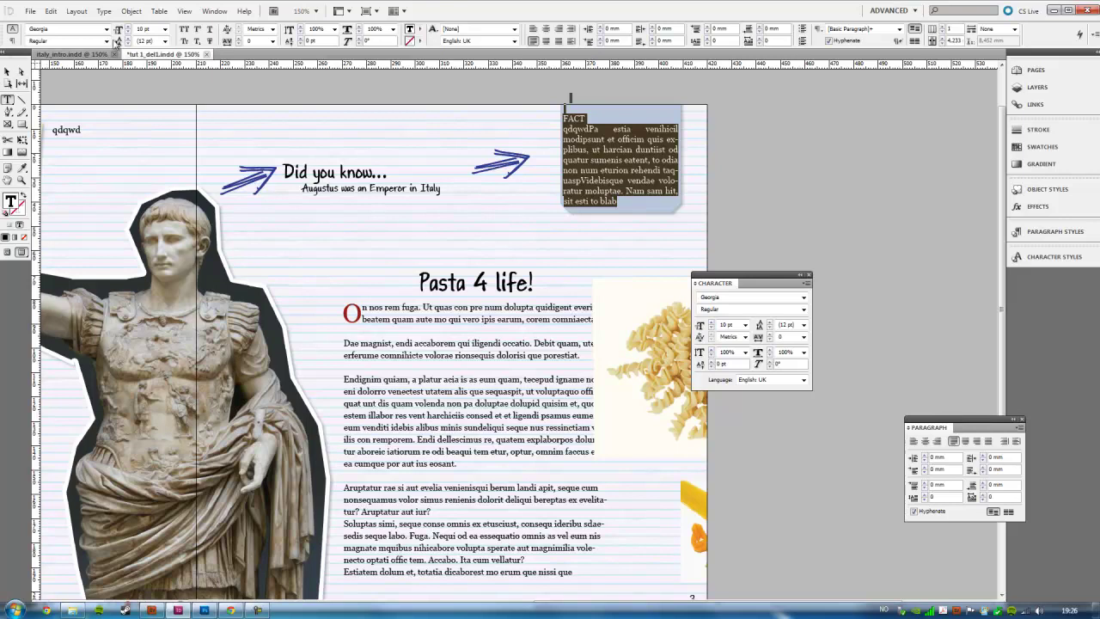
click(127, 31)
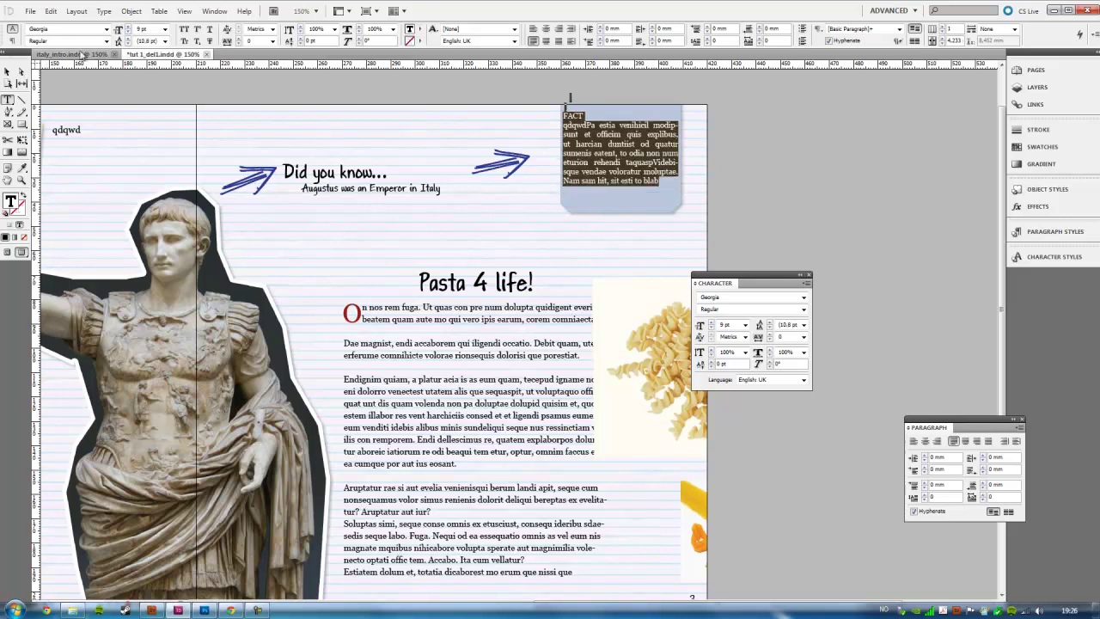
key(ctrl+z)
key(Escape)
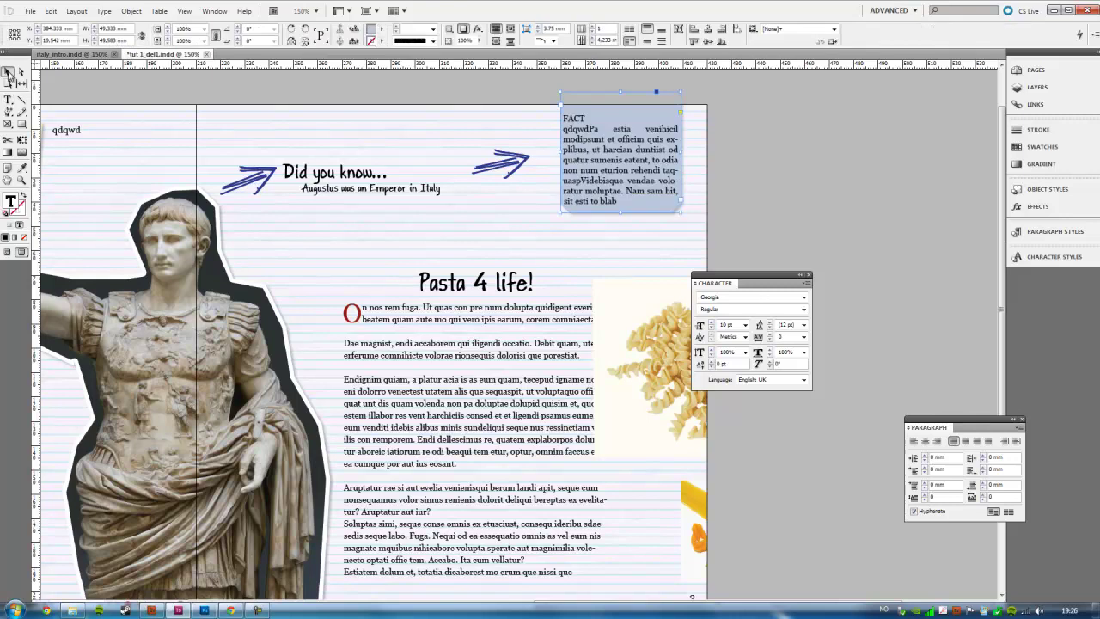
Make the FACT heading Bold and delete the stray 'qdqwd' from the body text.
double_click(576, 119)
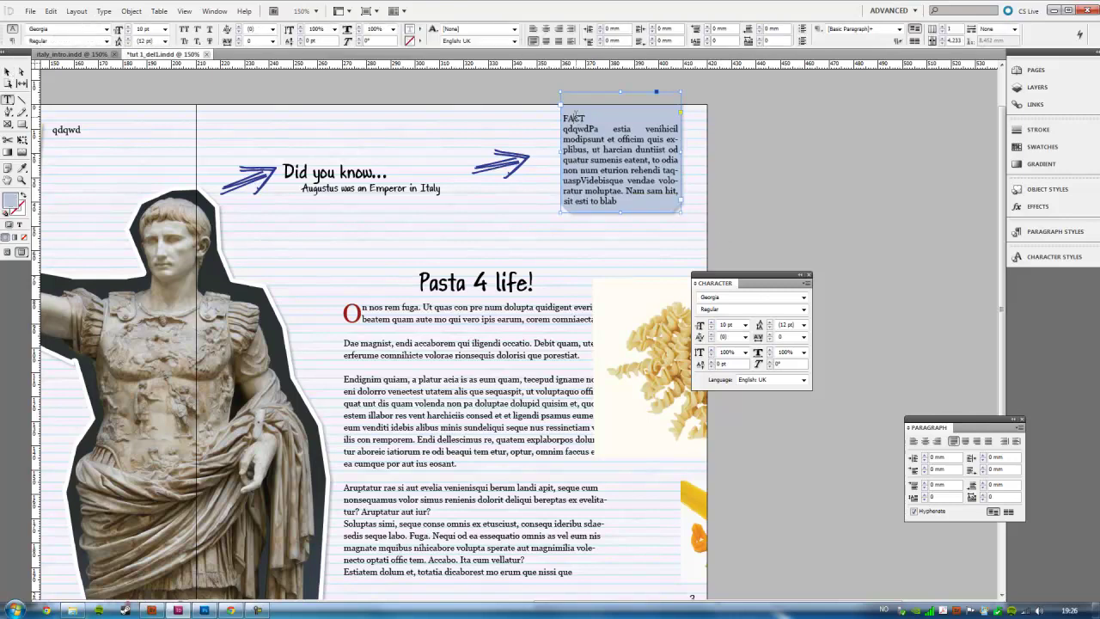
click(106, 41)
click(77, 73)
click(576, 128)
drag(589, 128, 563, 129)
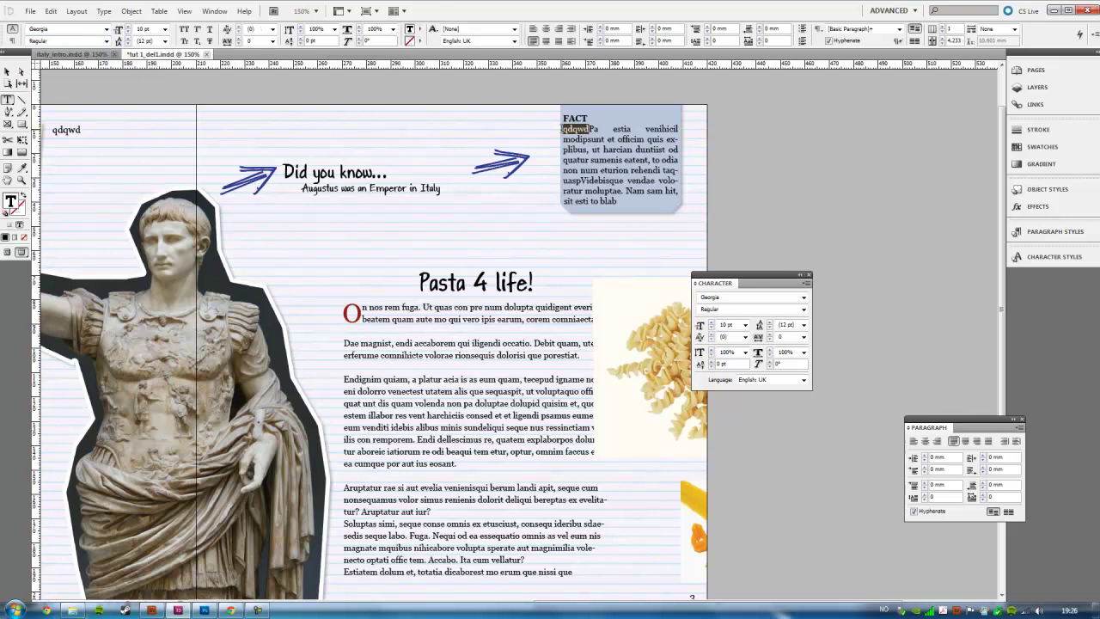
key(BackSpace)
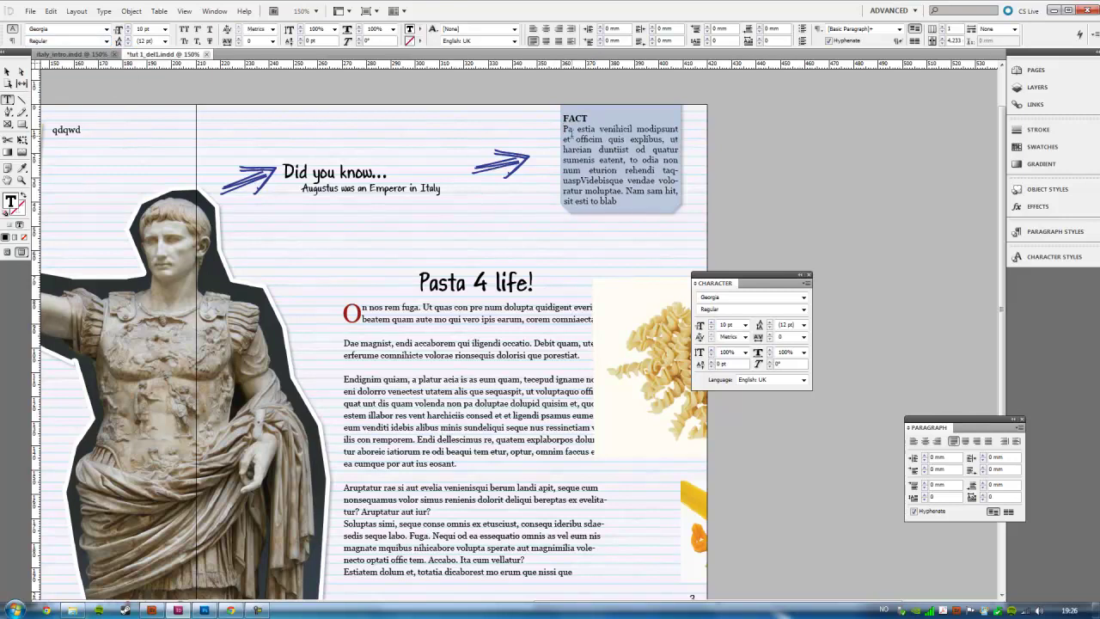
Justify the fact box text with the last line aligned left, then deselect.
key(ctrl+a)
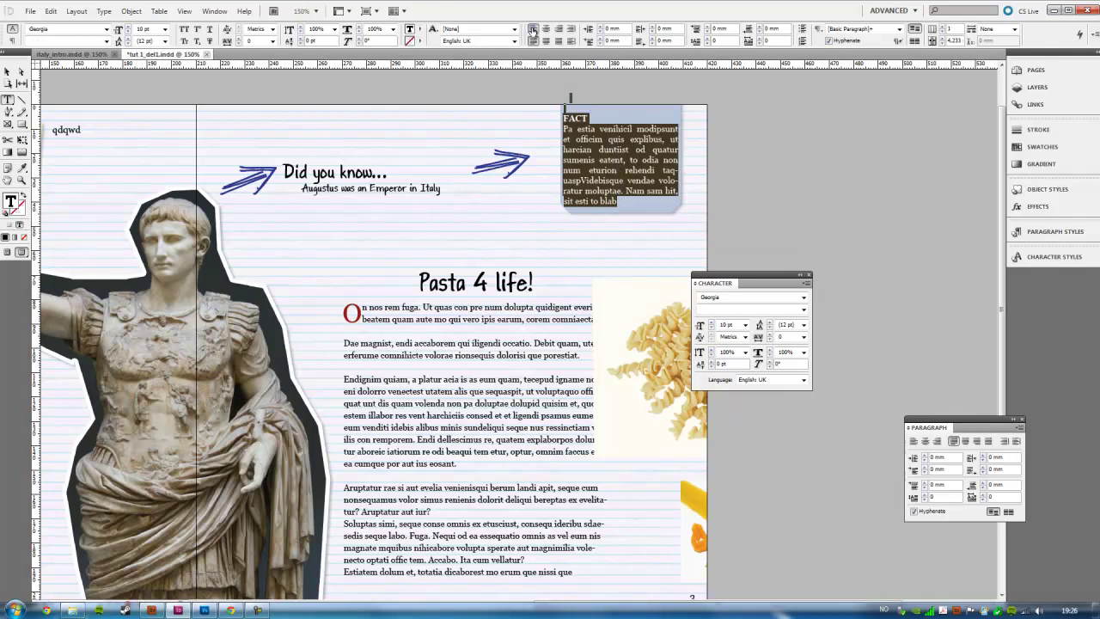
click(533, 29)
click(545, 42)
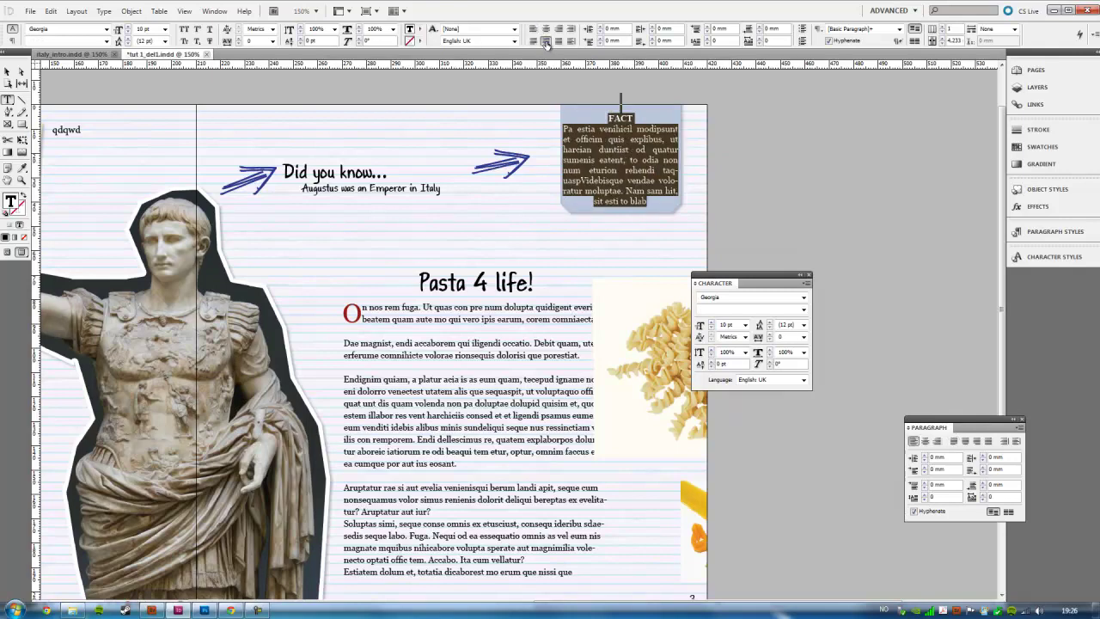
click(533, 41)
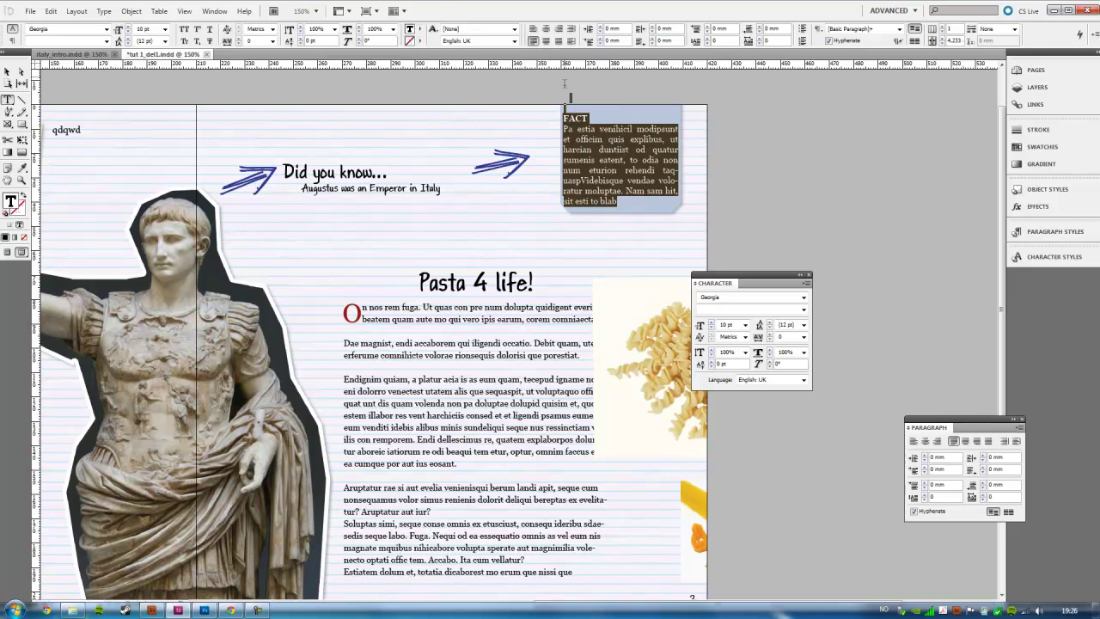
click(7, 71)
click(756, 190)
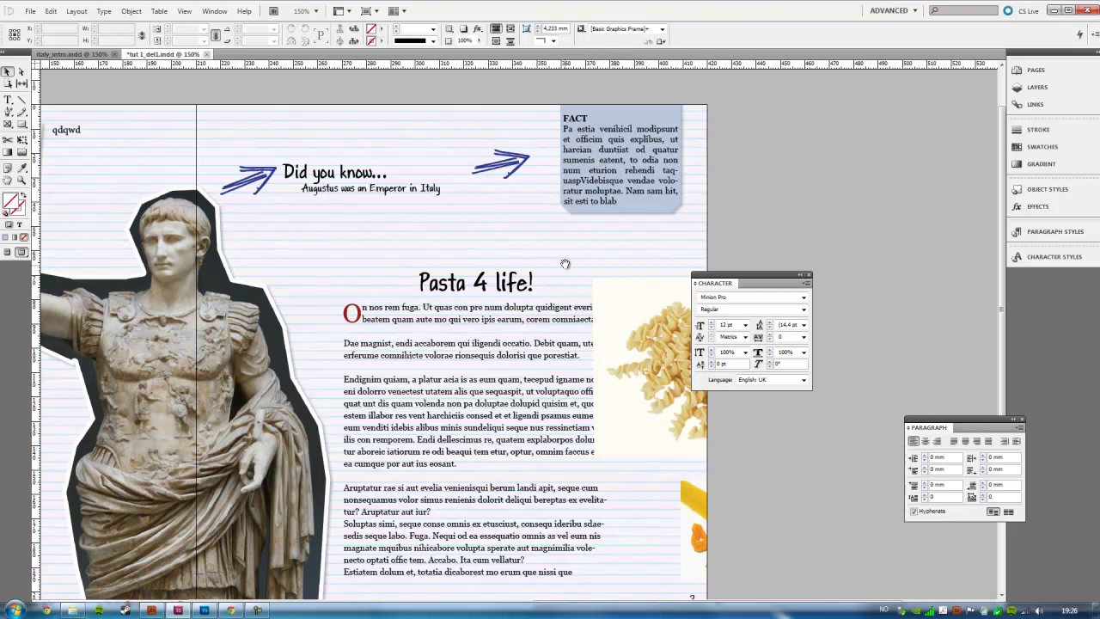
On the Pasta 4 life! page, shift the body text up and left and the title left.
scroll(566, 264, down, 3)
scroll(546, 232, left, 5)
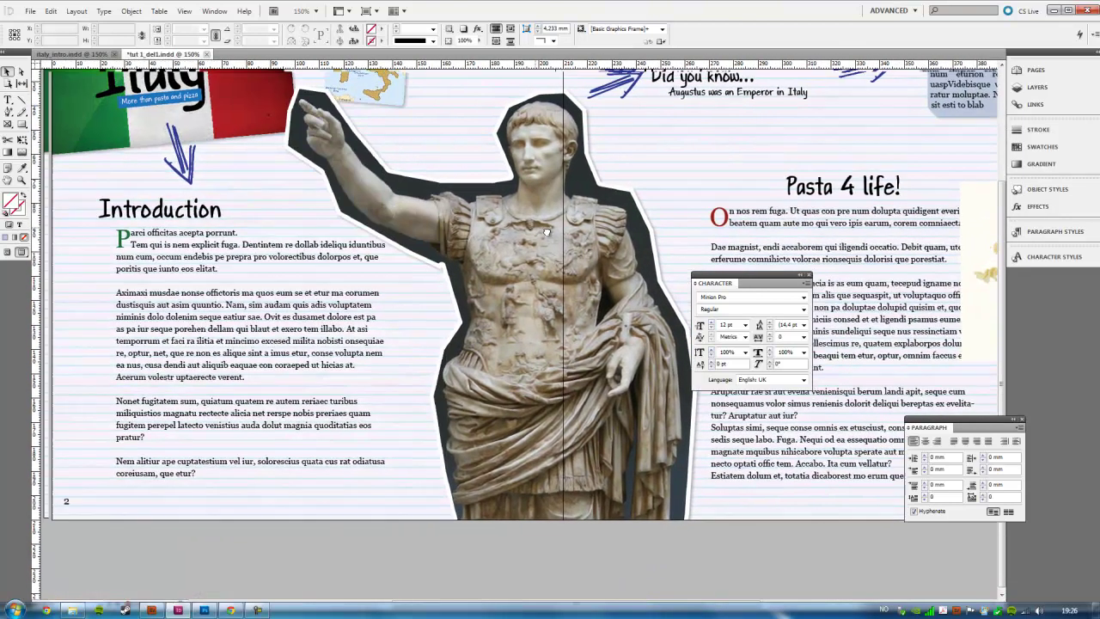
drag(547, 232, 56, 184)
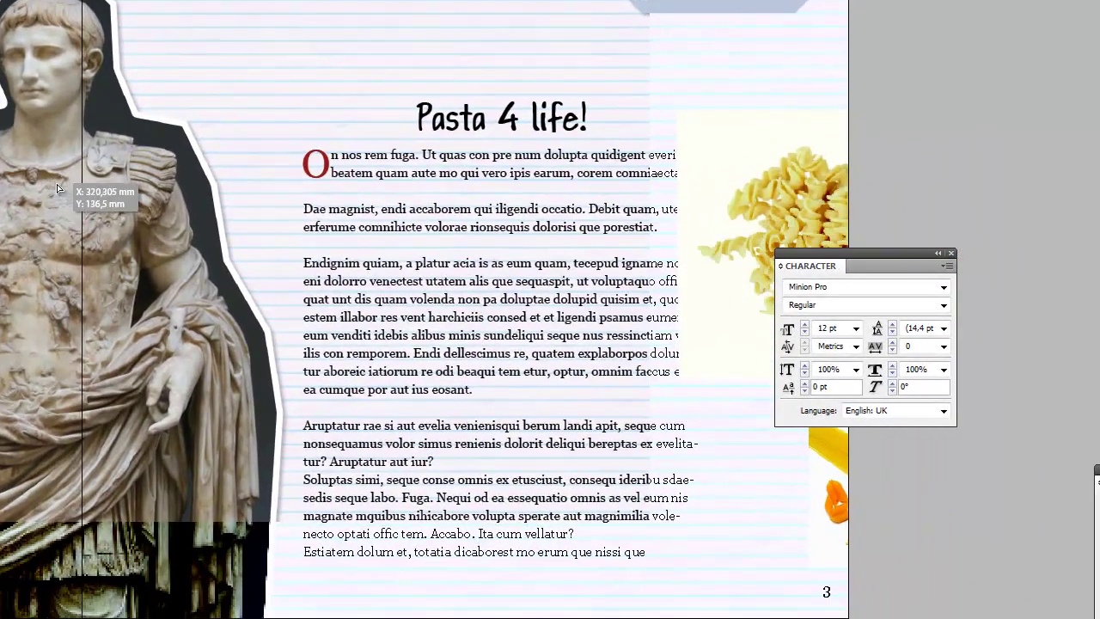
drag(550, 312, 517, 288)
mouse_move(494, 119)
mouse_down()
mouse_move(410, 183)
mouse_move(245, 174)
mouse_up()
drag(440, 263, 243, 214)
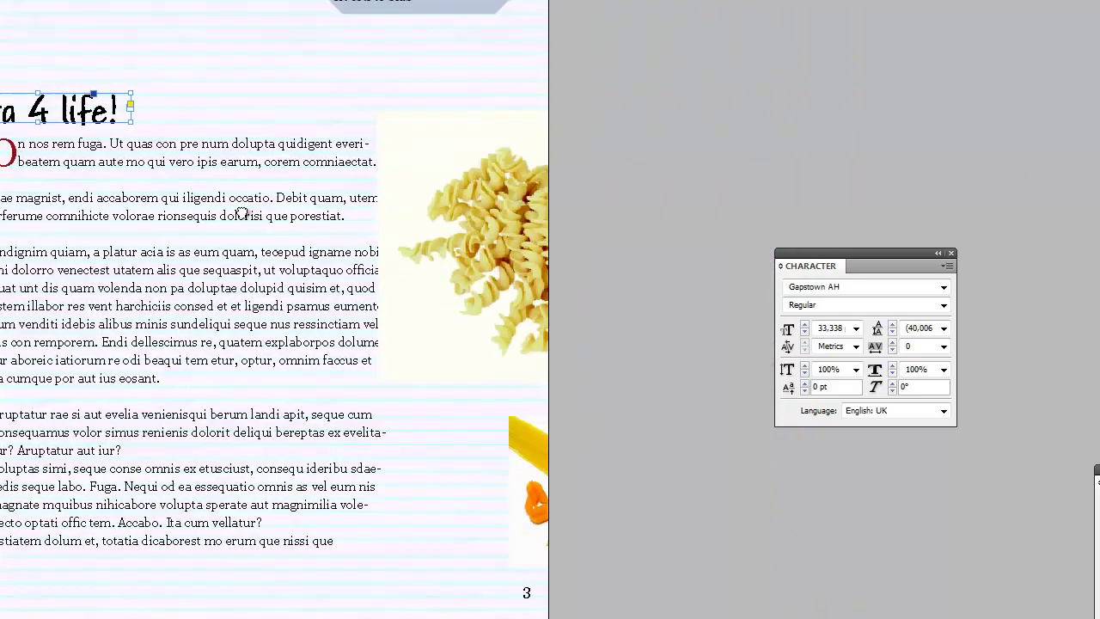
drag(535, 257, 507, 255)
Shrink the fusilli image beside the opening paragraphs and move the mixed pasta image below it.
drag(377, 234, 220, 177)
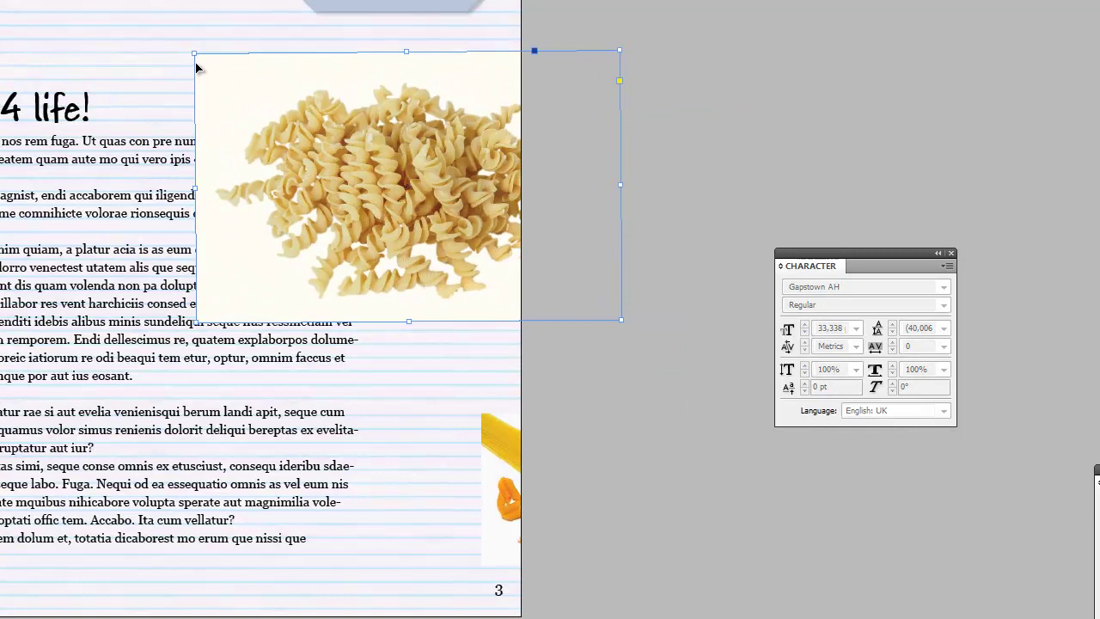
drag(194, 53, 378, 165)
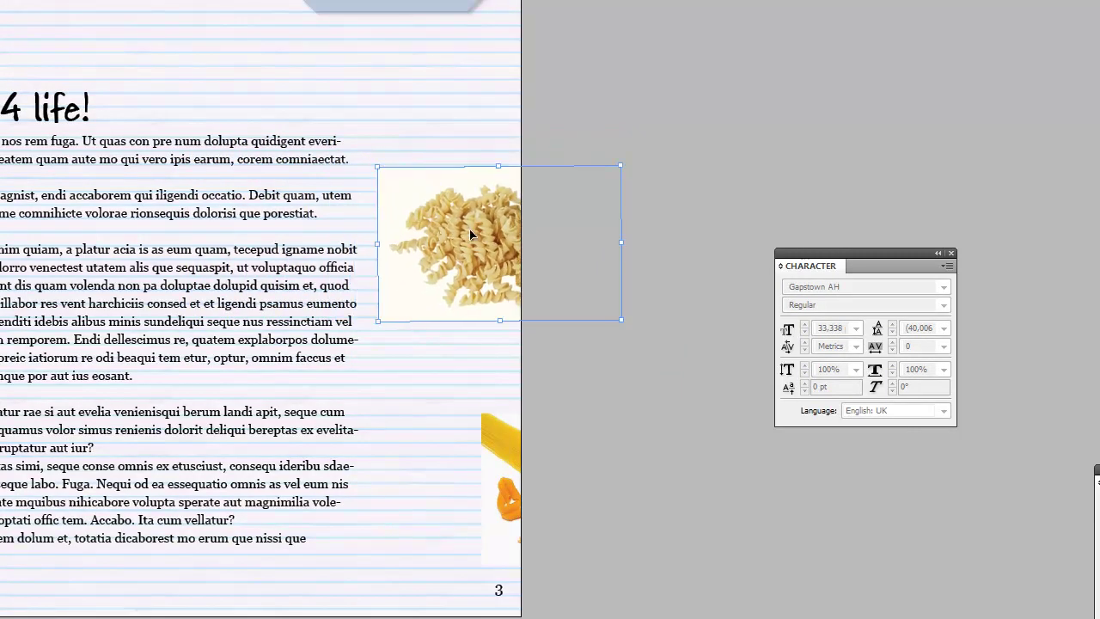
drag(470, 234, 402, 200)
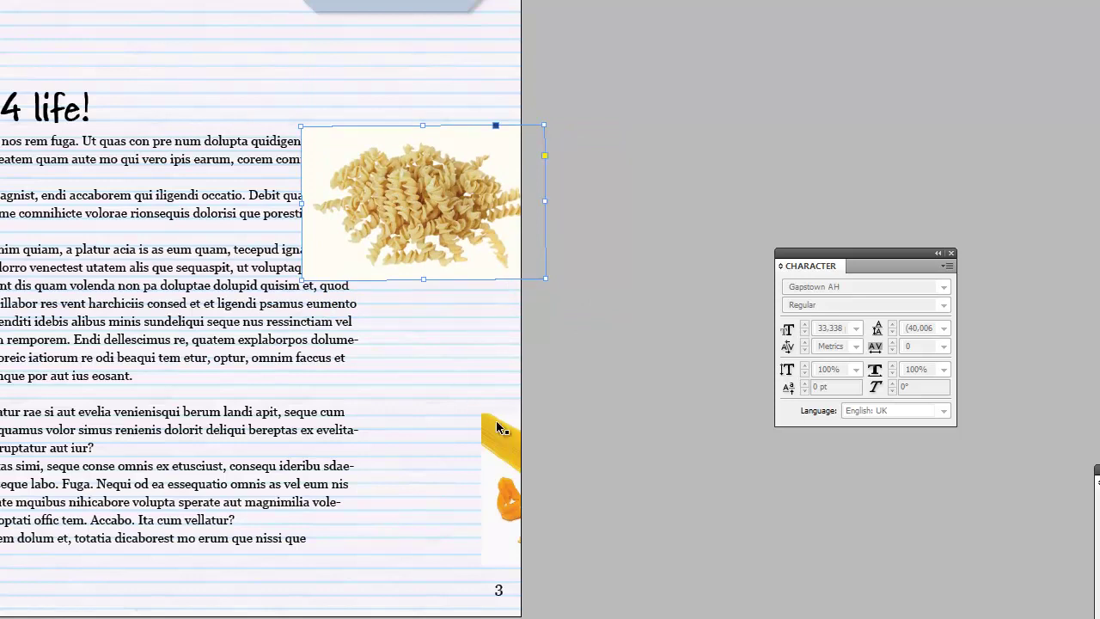
drag(497, 427, 361, 419)
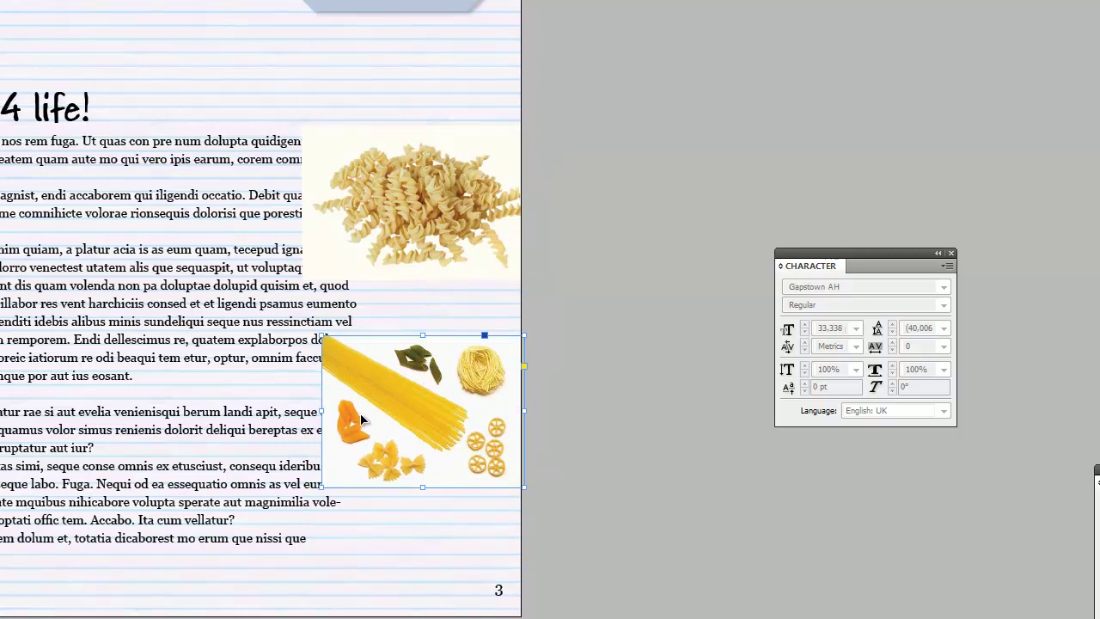
click(416, 271)
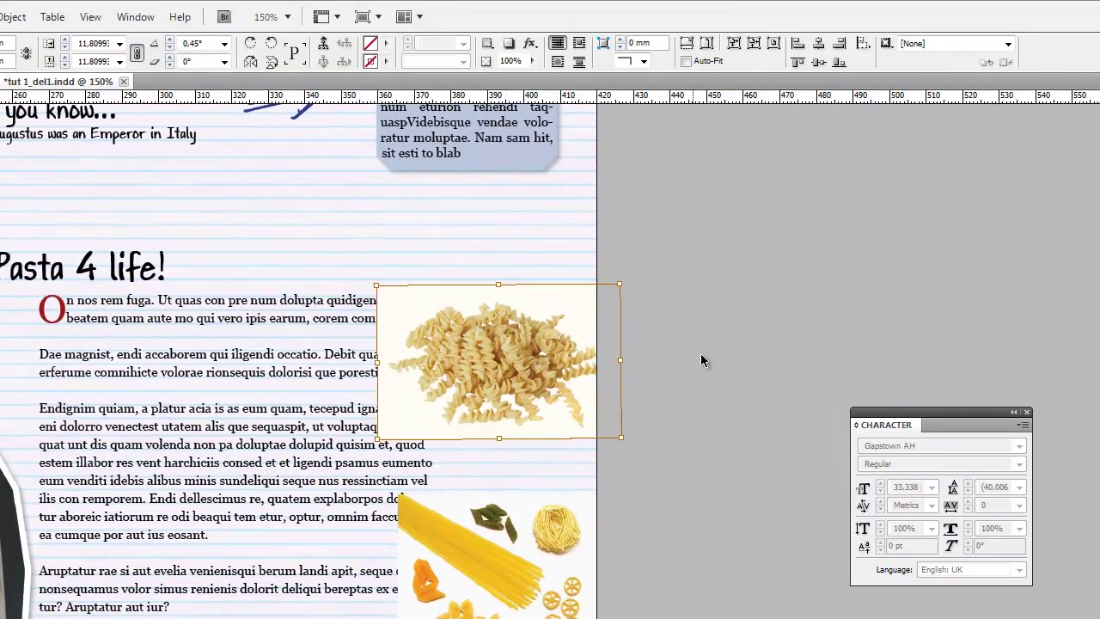
Give the fusilli image a Detect Edges clipping path with threshold 46.
click(701, 360)
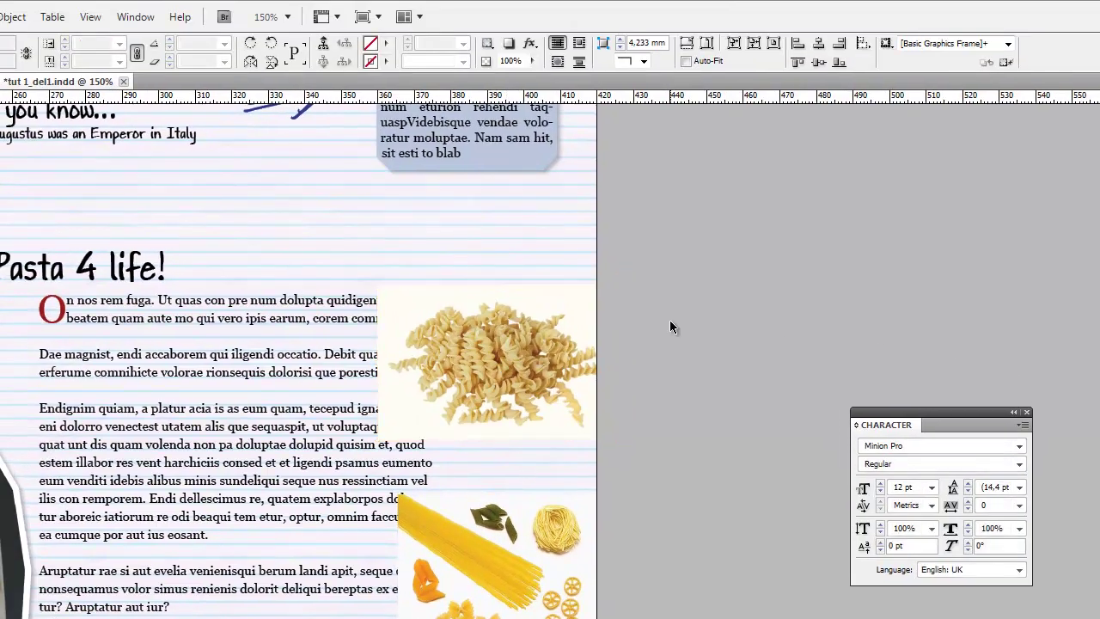
click(570, 314)
click(12, 16)
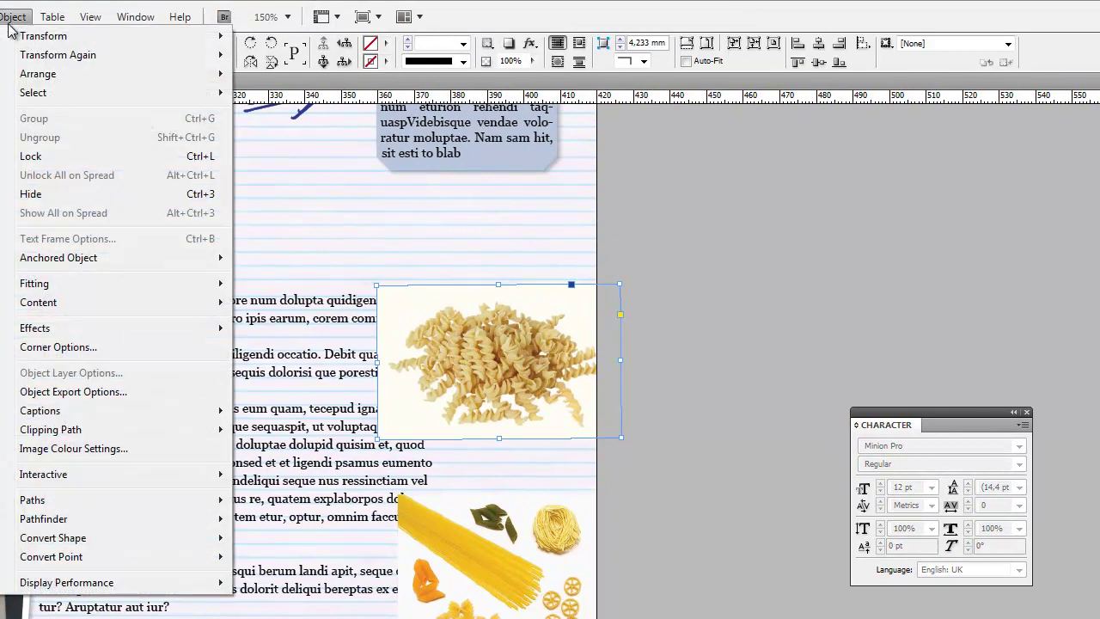
mouse_move(50, 430)
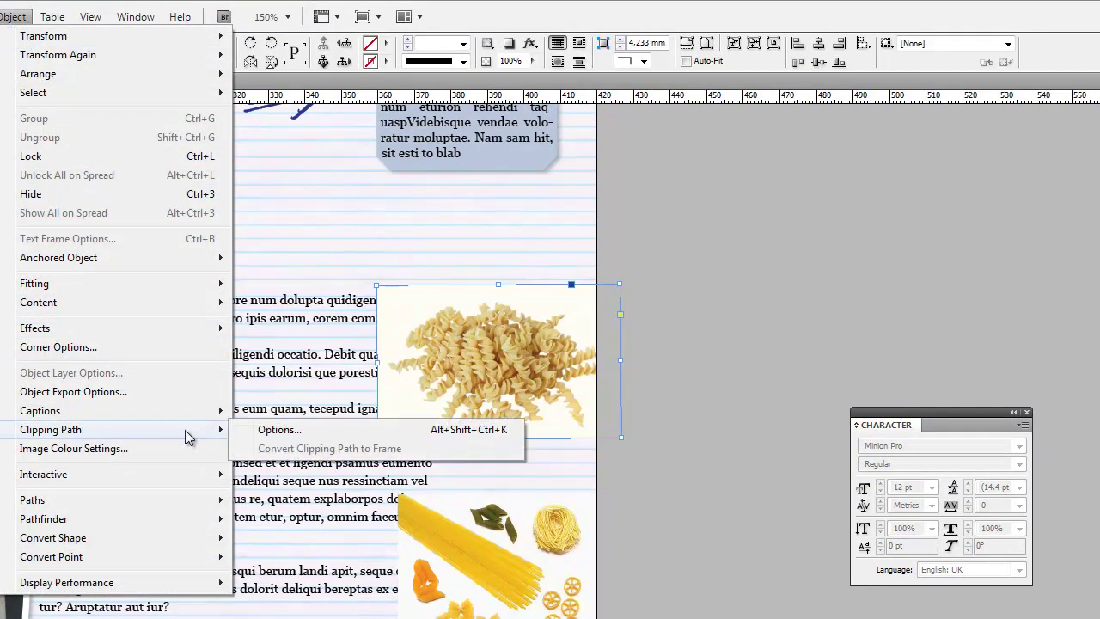
click(320, 437)
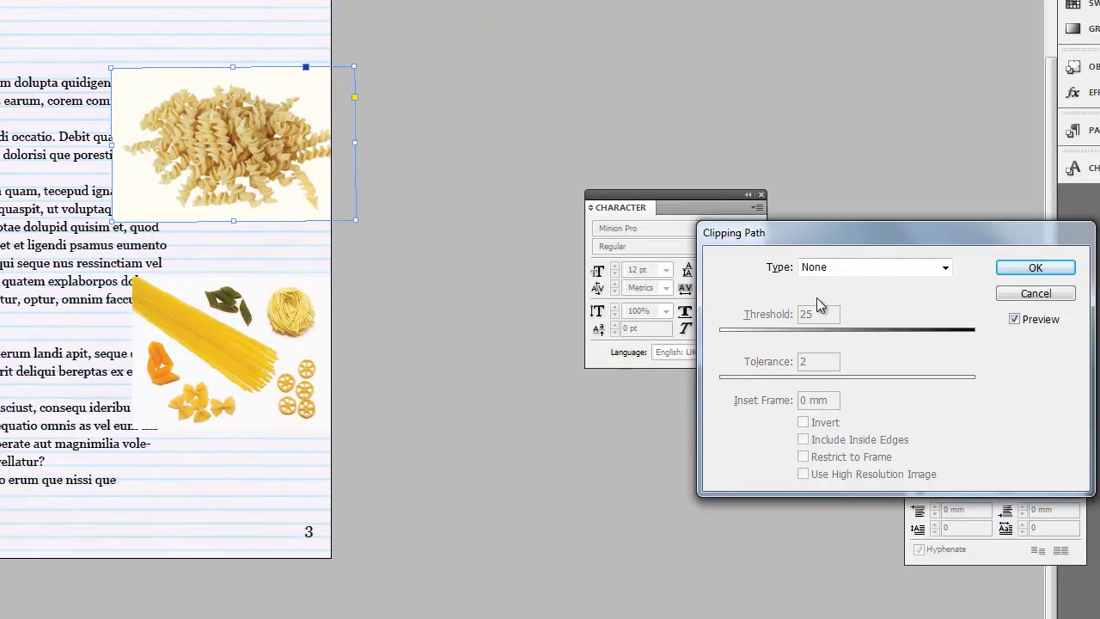
click(741, 186)
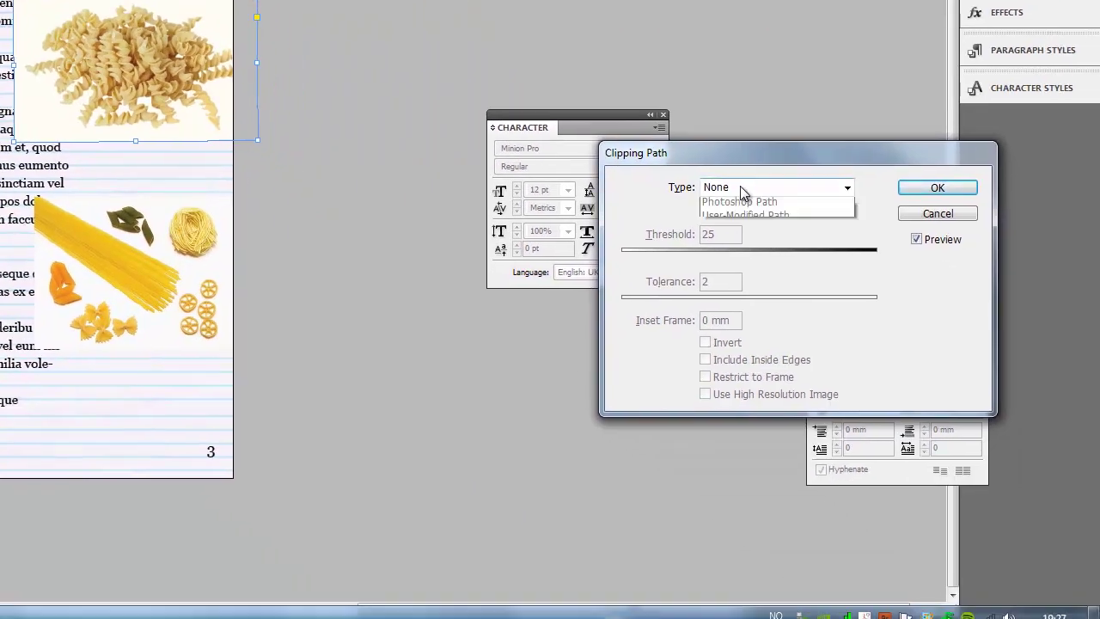
click(752, 216)
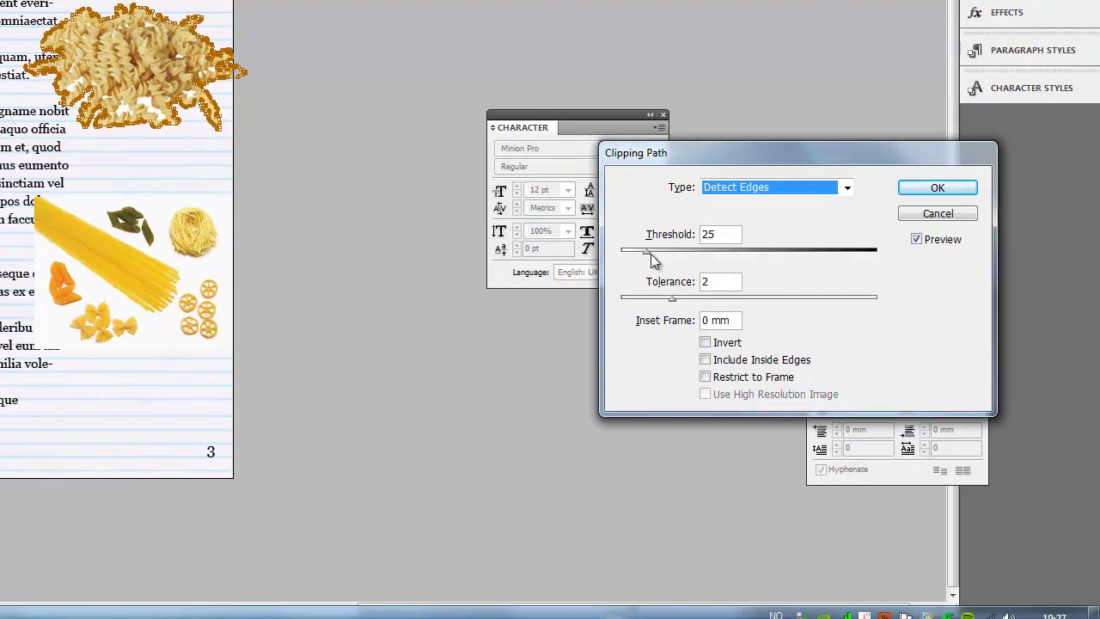
drag(652, 250, 668, 253)
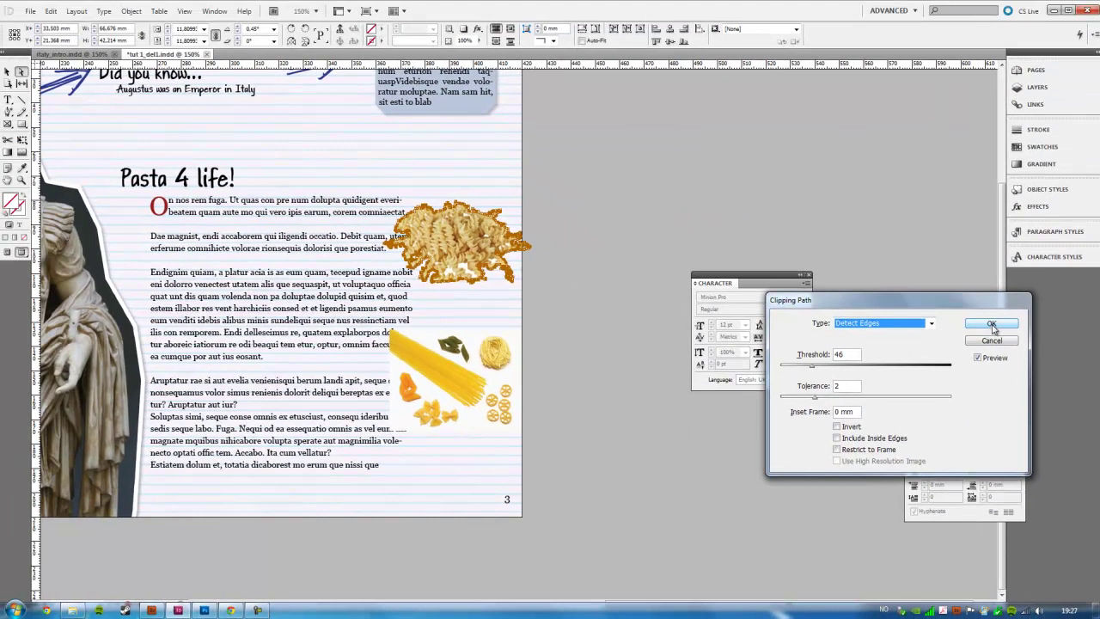
click(992, 327)
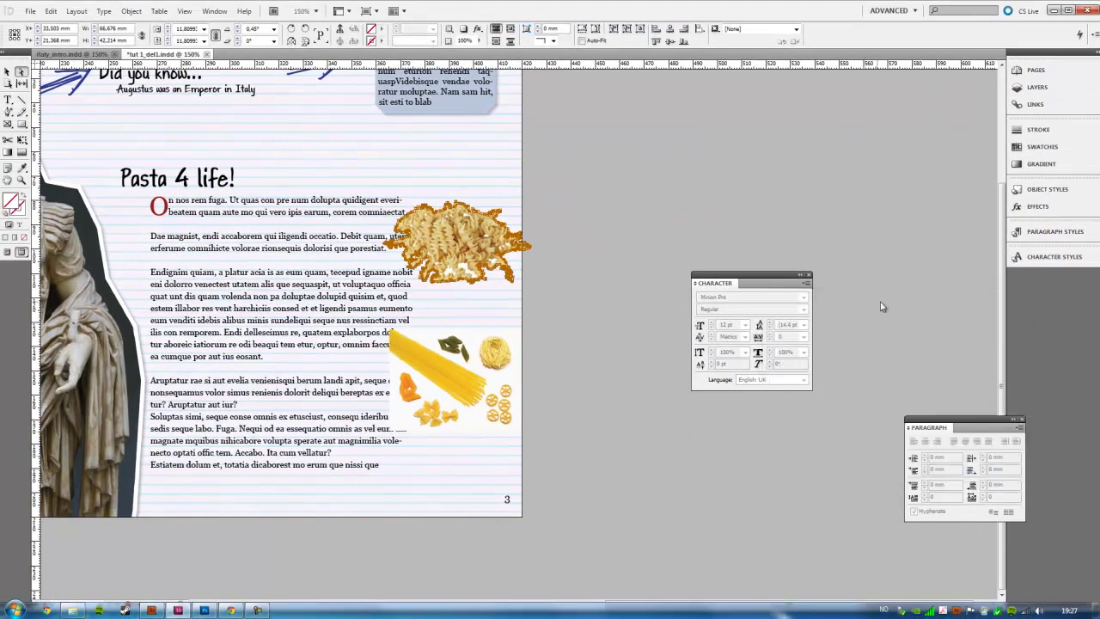
Give the pasta assortment image a Detect Edges clipping path.
click(590, 204)
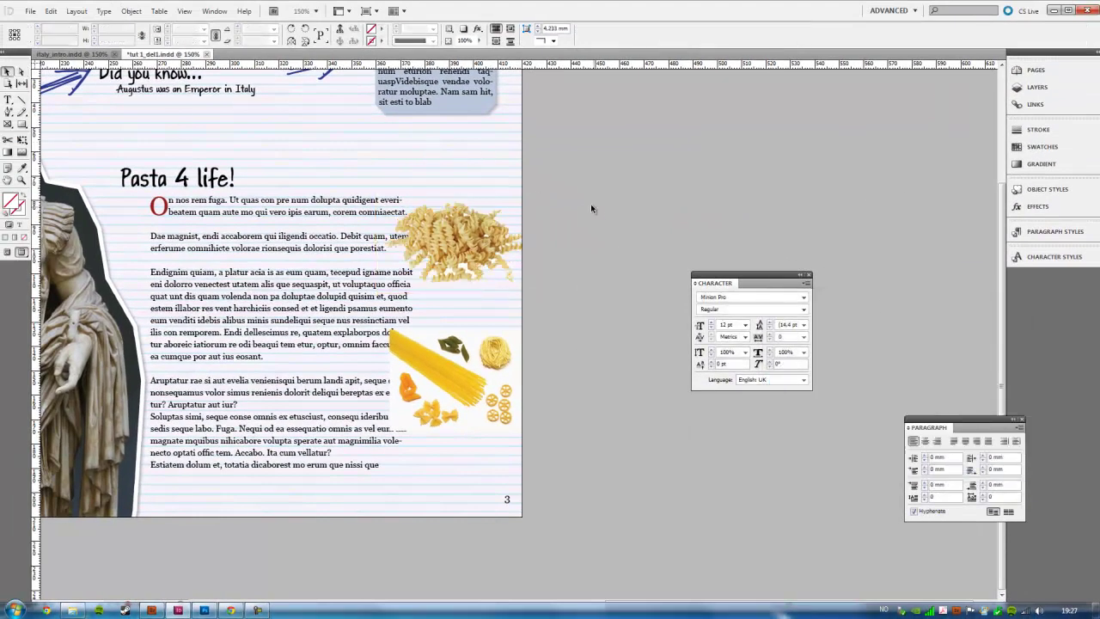
click(476, 360)
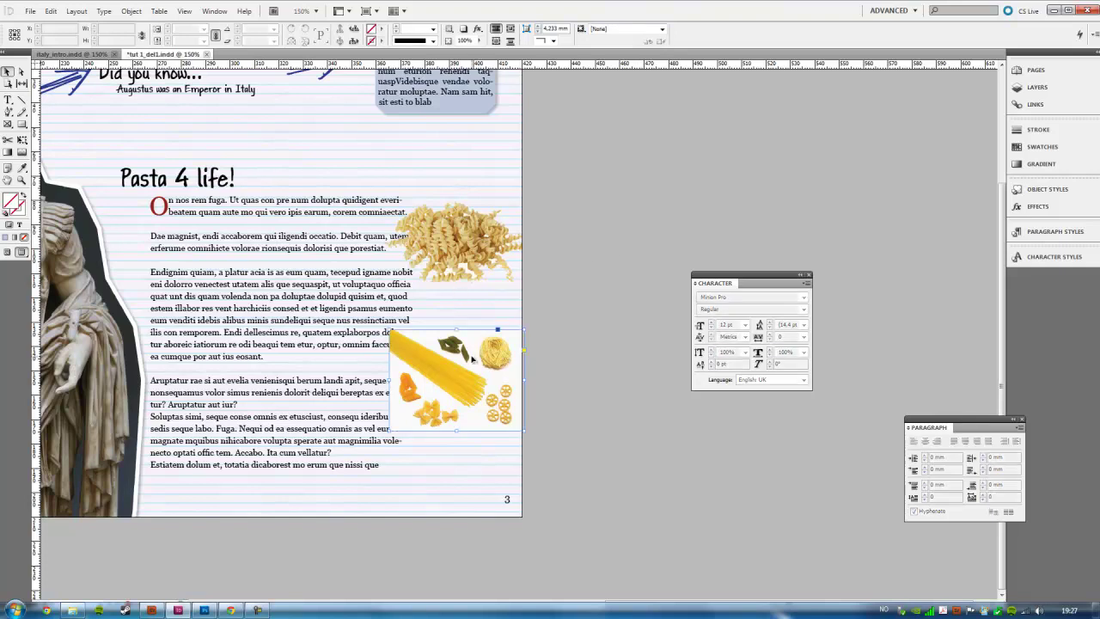
click(128, 12)
mouse_move(159, 286)
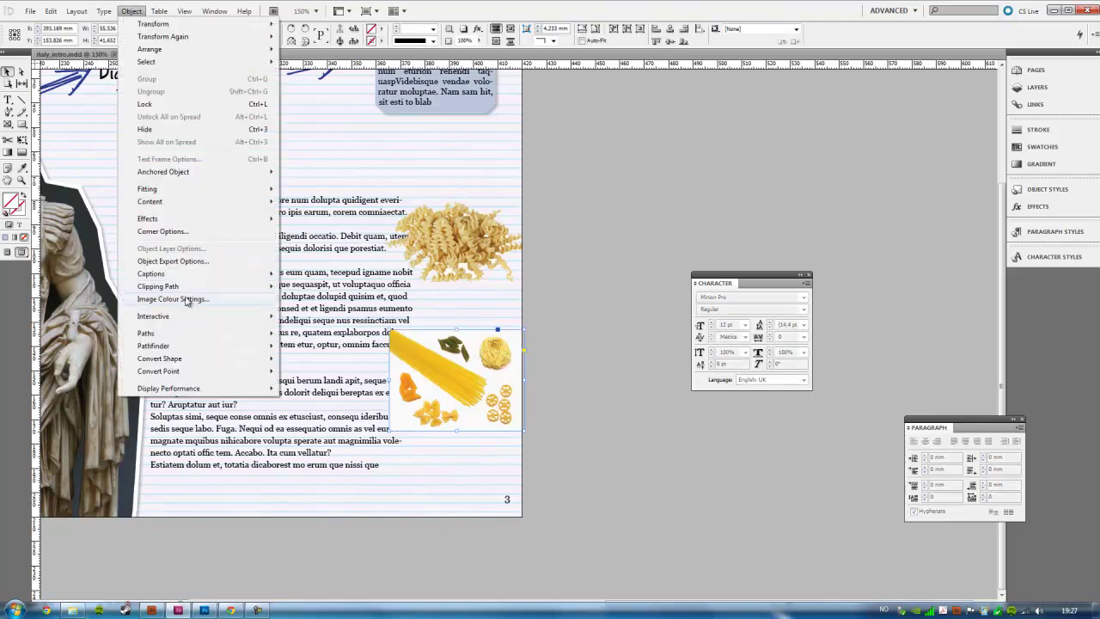
click(352, 289)
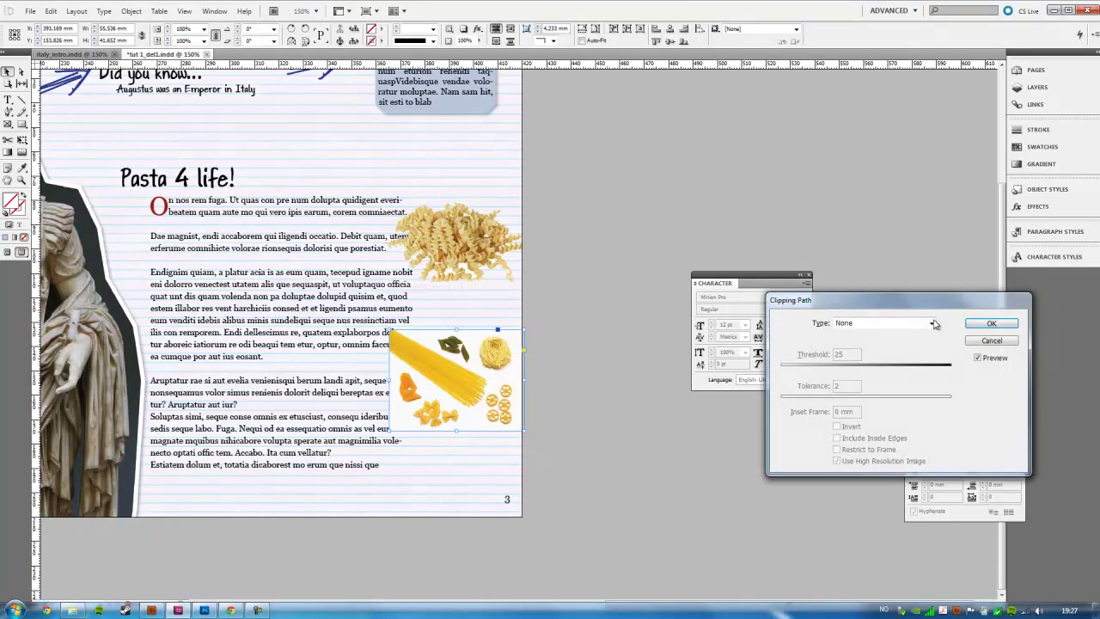
click(897, 327)
click(878, 347)
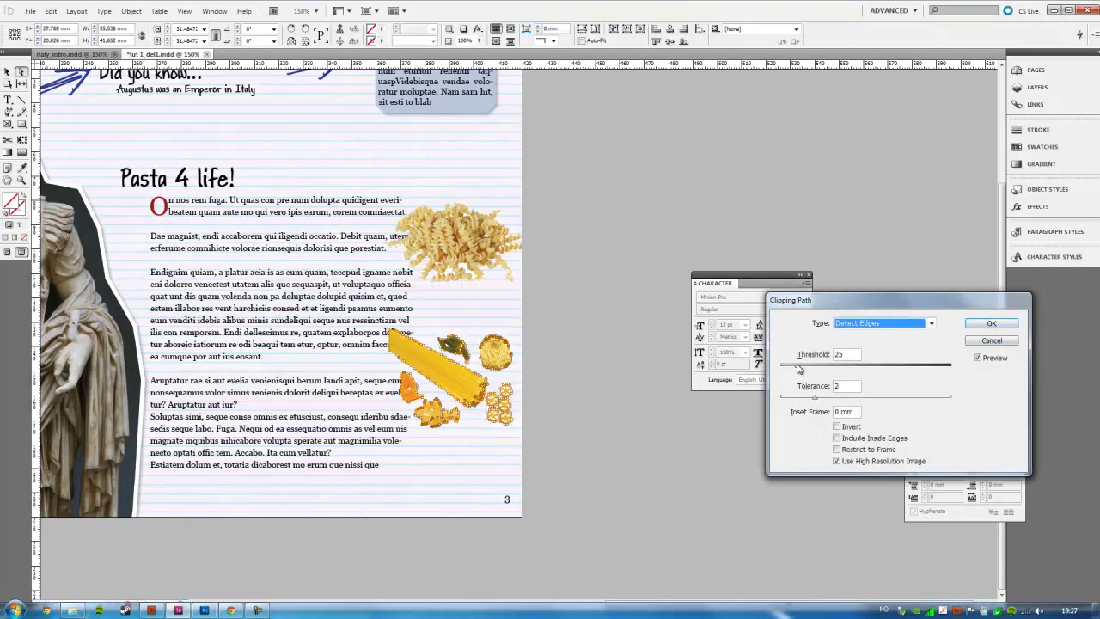
click(991, 323)
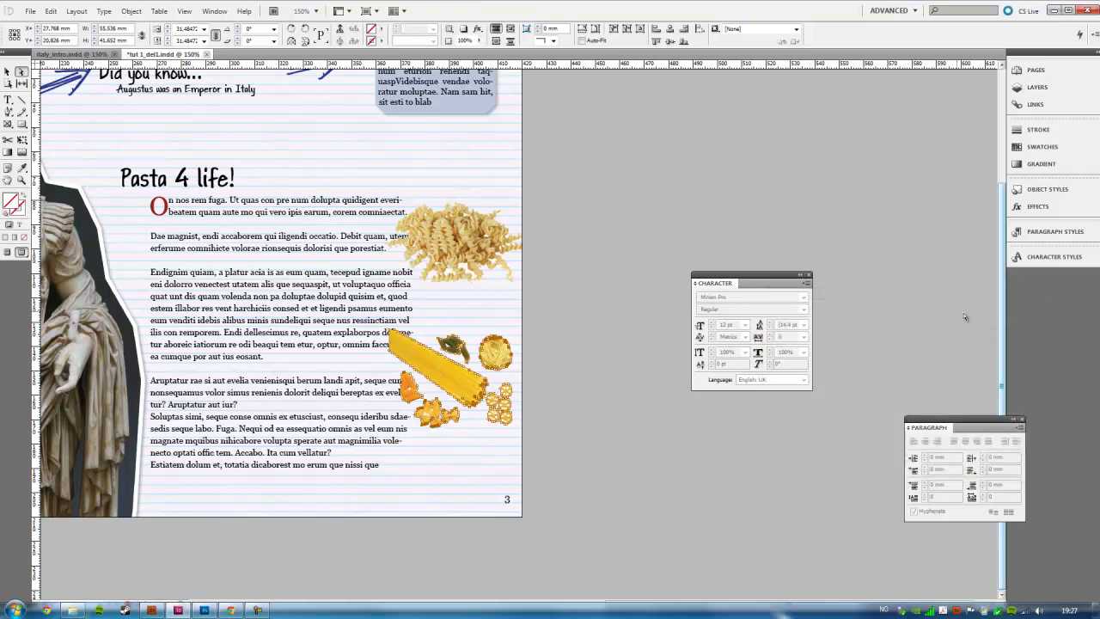
Check the clipped result and nudge the pasta assortment image slightly upward.
click(569, 215)
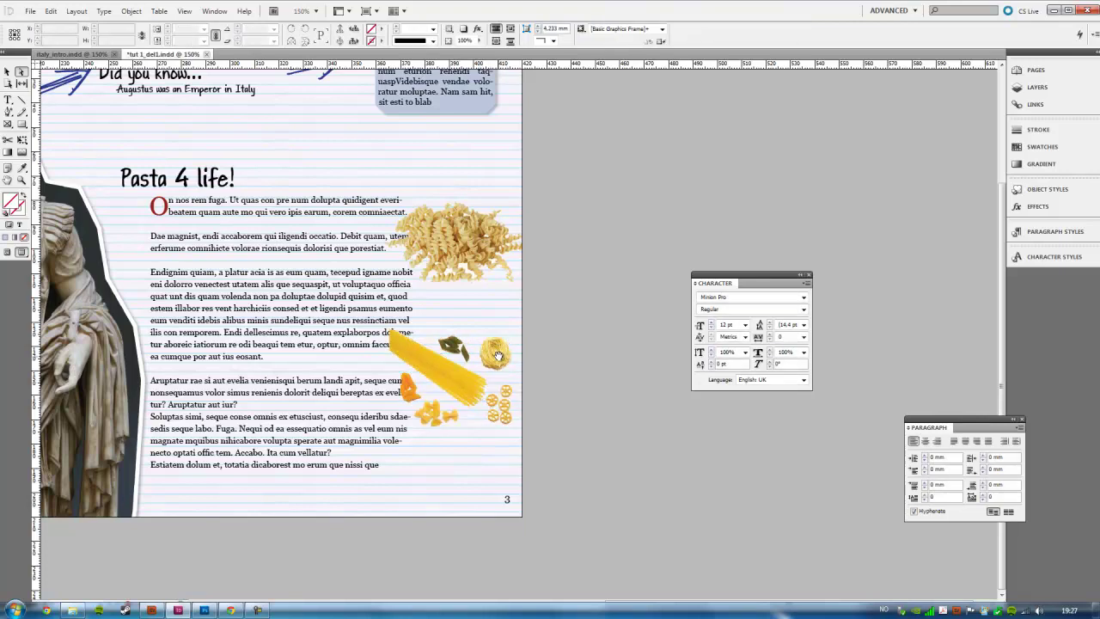
click(7, 71)
drag(499, 364, 495, 351)
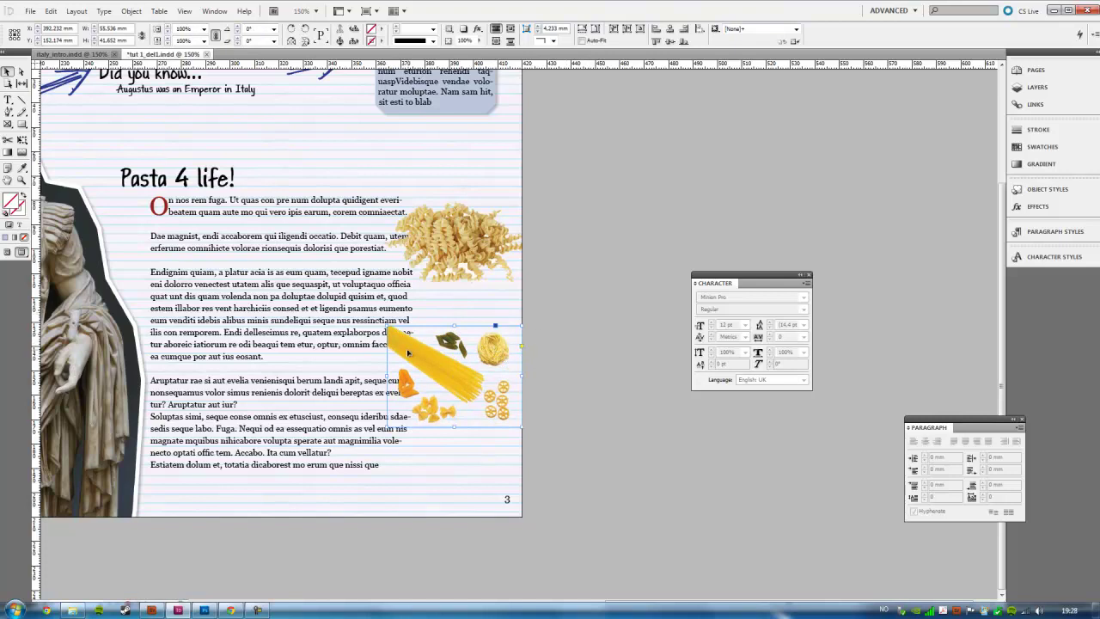
right_click(480, 358)
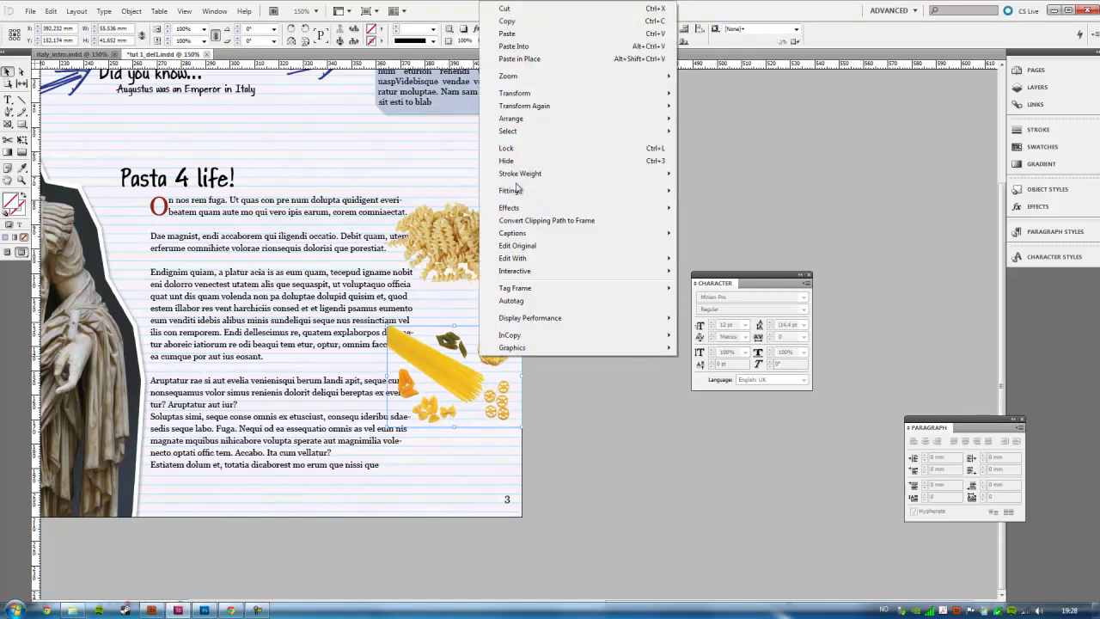
mouse_move(514, 92)
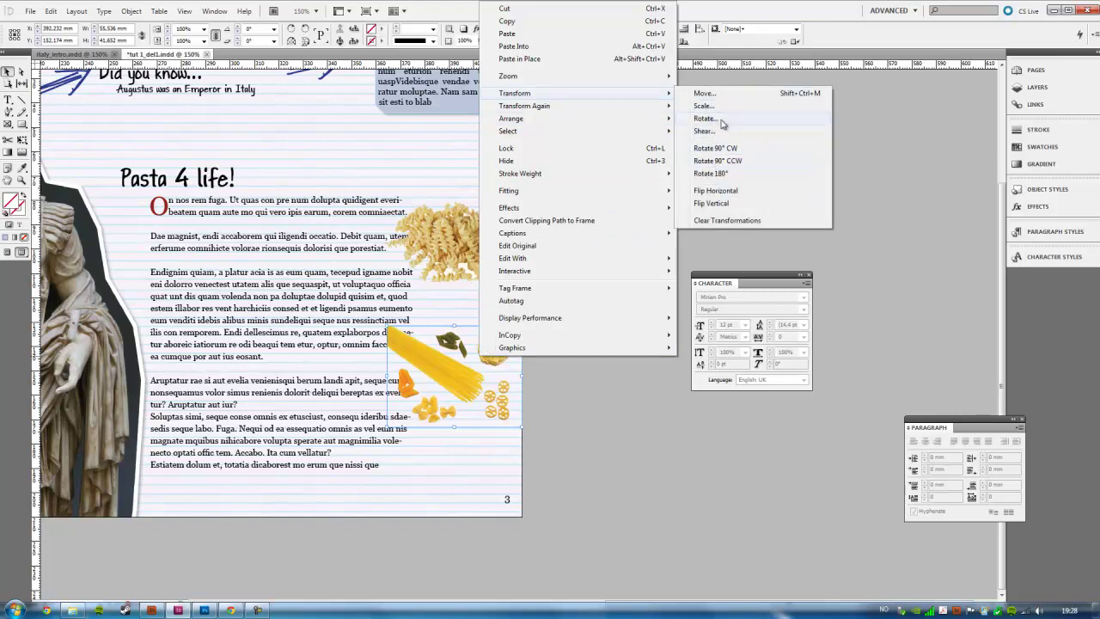
Flip the pasta assortment image horizontally via Transform > Flip Horizontal.
click(754, 196)
click(576, 260)
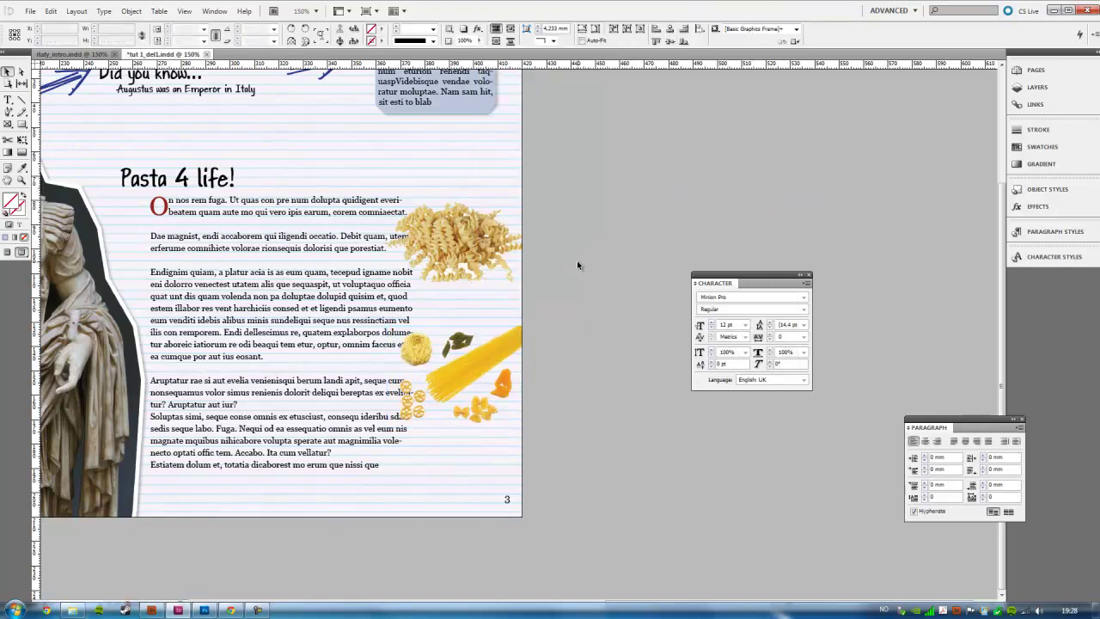
click(471, 375)
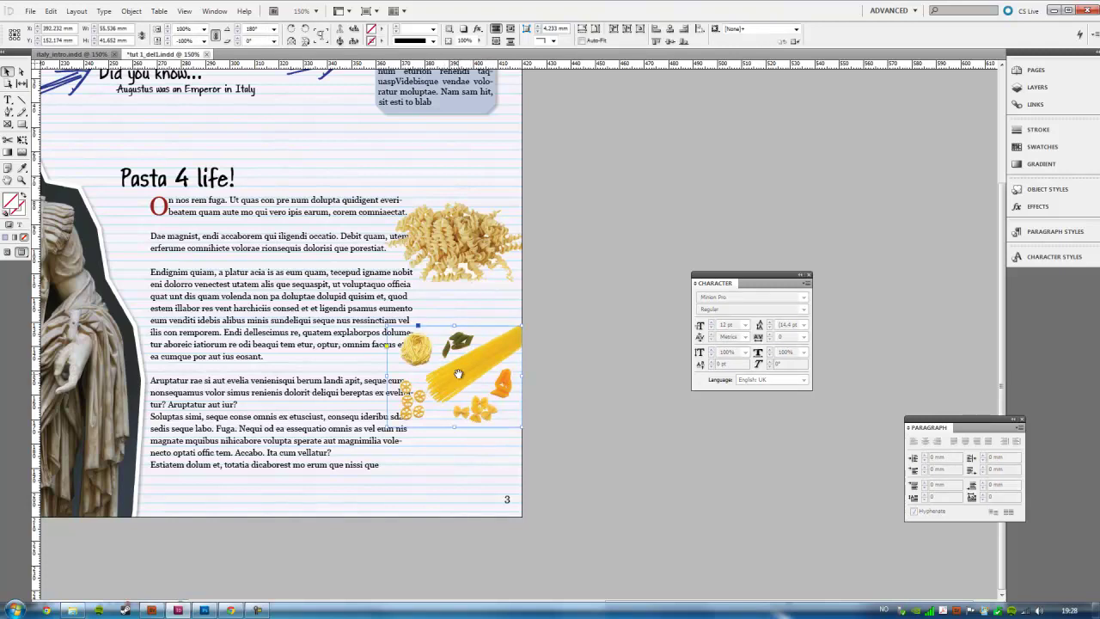
click(215, 12)
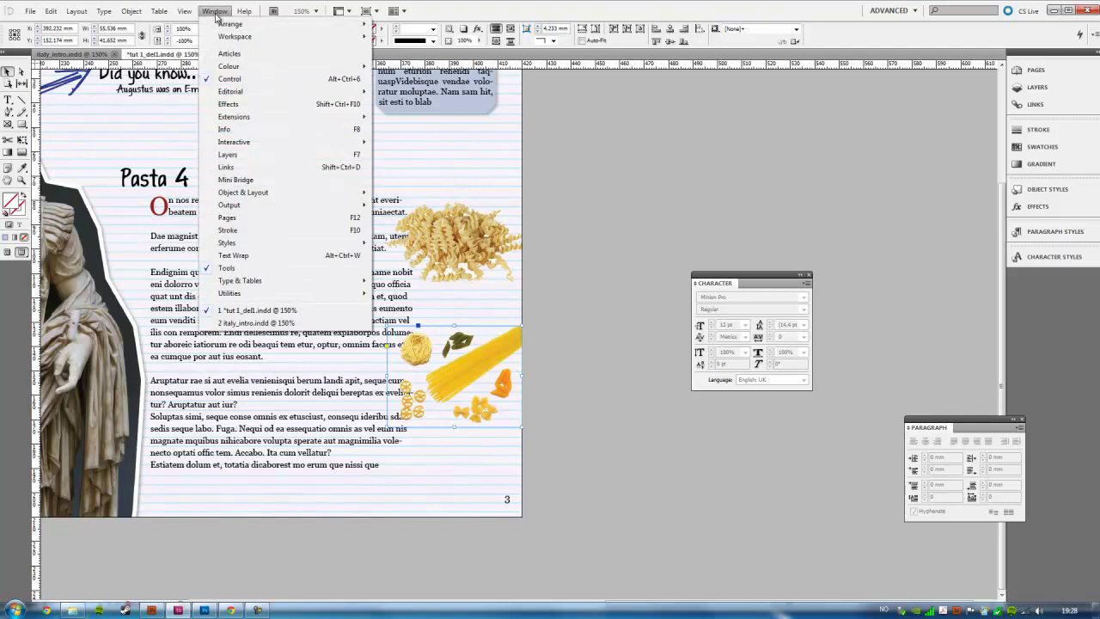
Wrap the body text around the pasta assortment image's clipped outline rather than its frame.
click(233, 255)
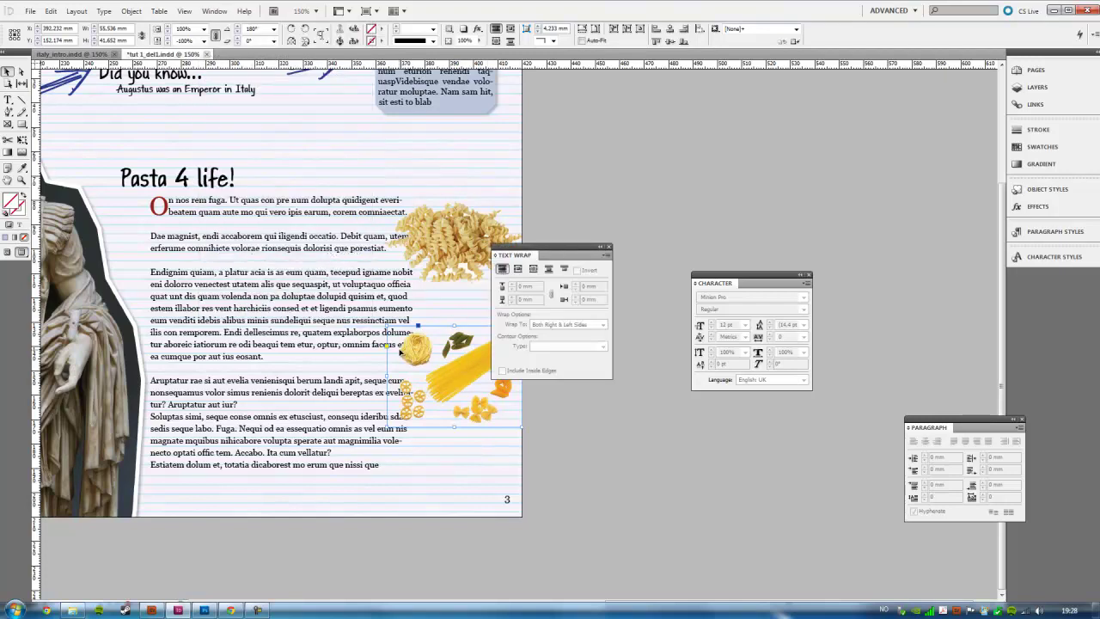
click(518, 269)
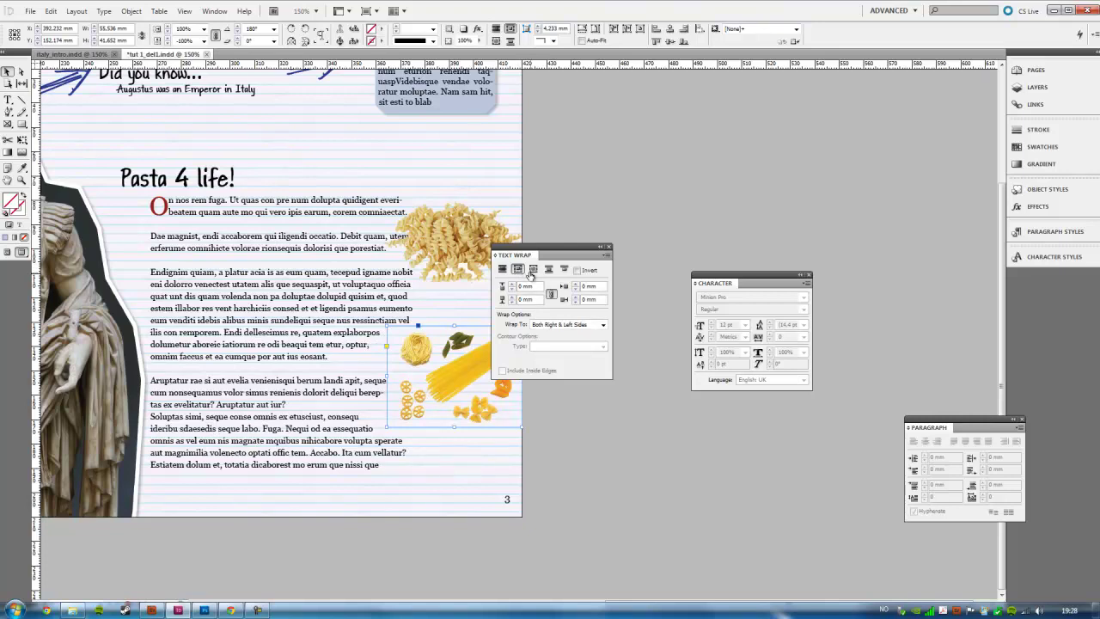
click(533, 270)
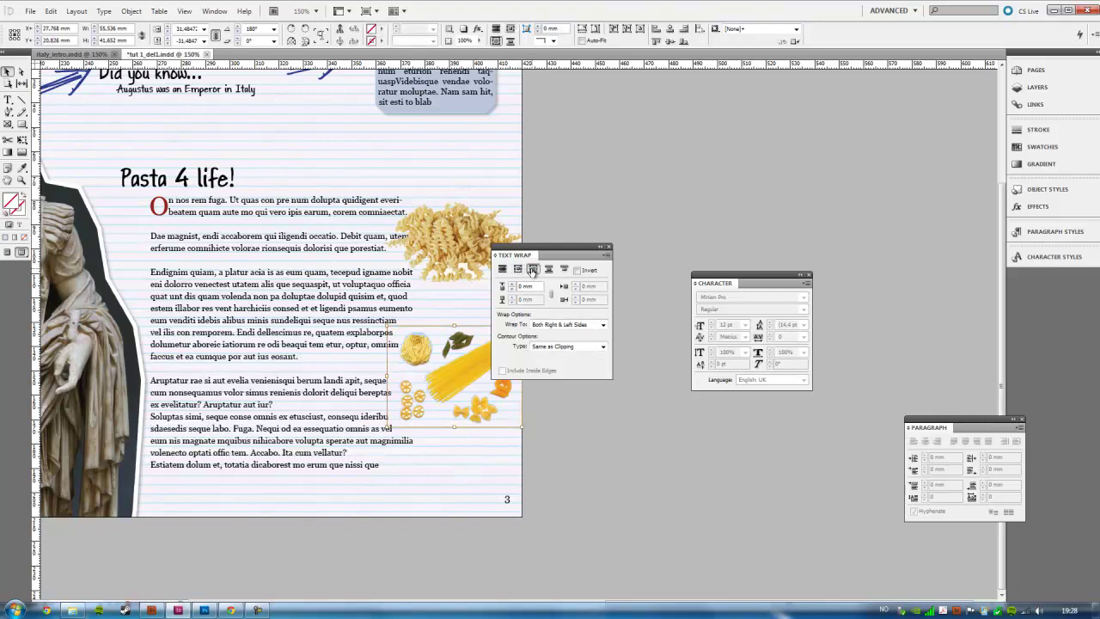
click(517, 270)
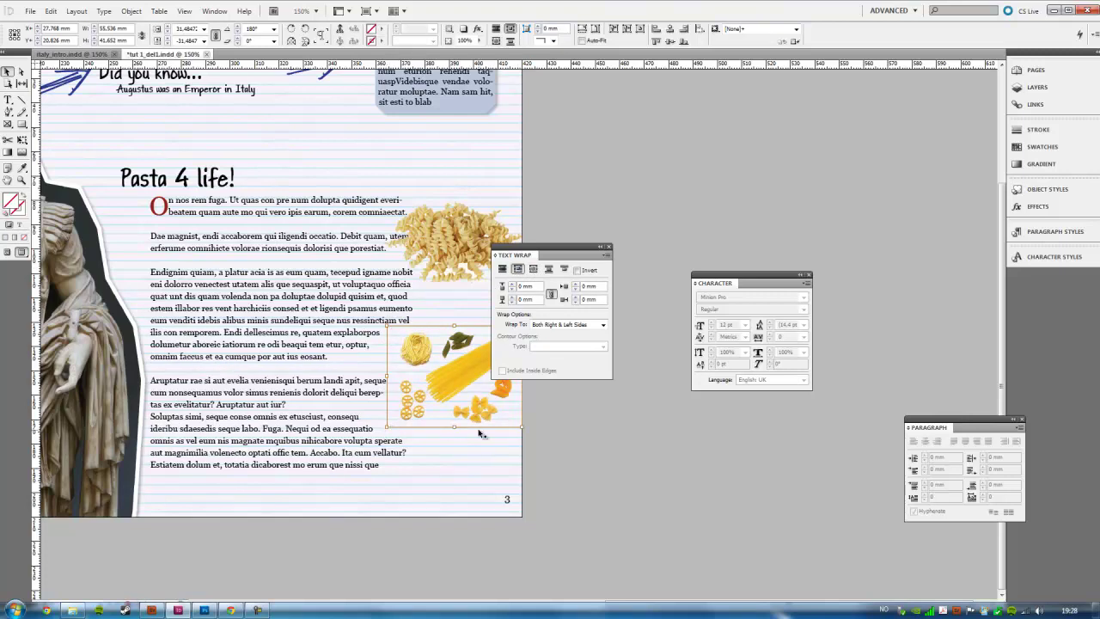
click(533, 270)
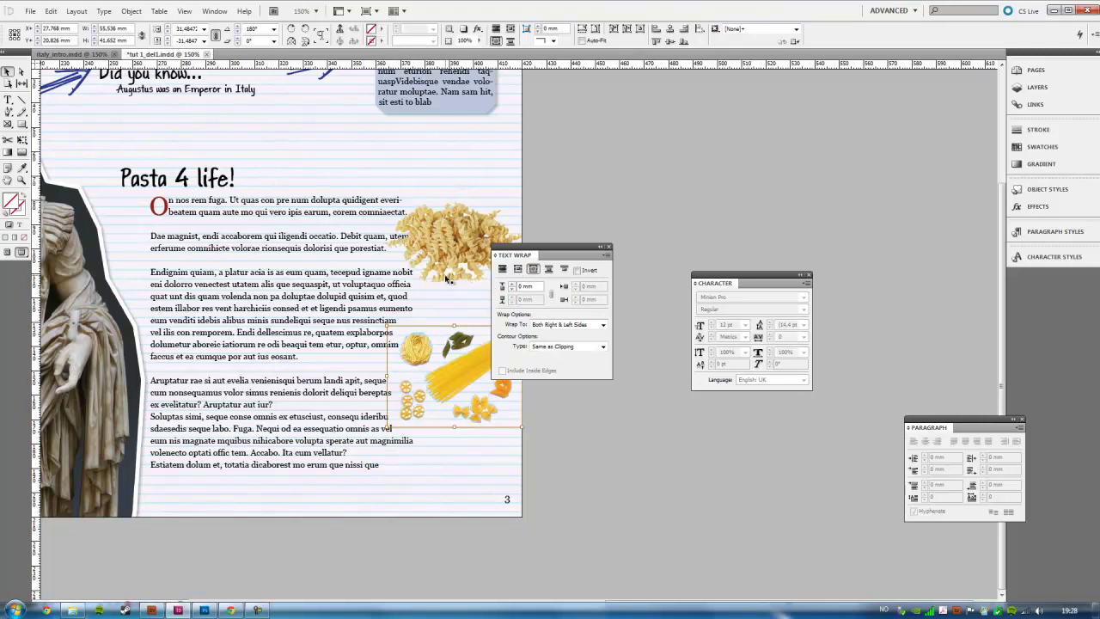
click(447, 232)
drag(554, 251, 645, 179)
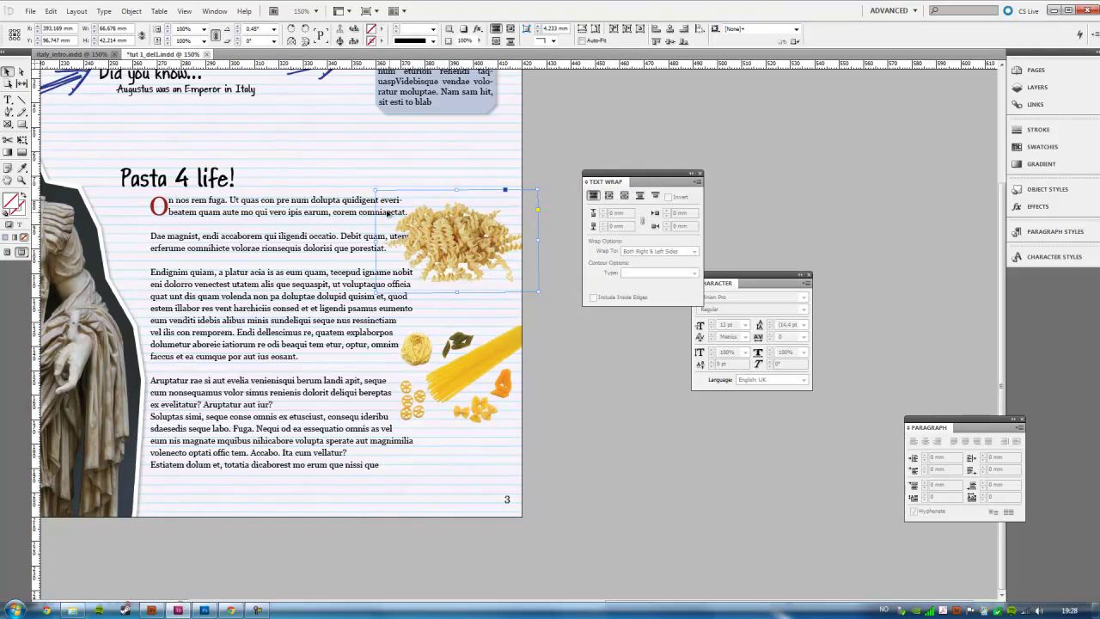
Wrap the body text around the fusilli image's outline.
click(609, 196)
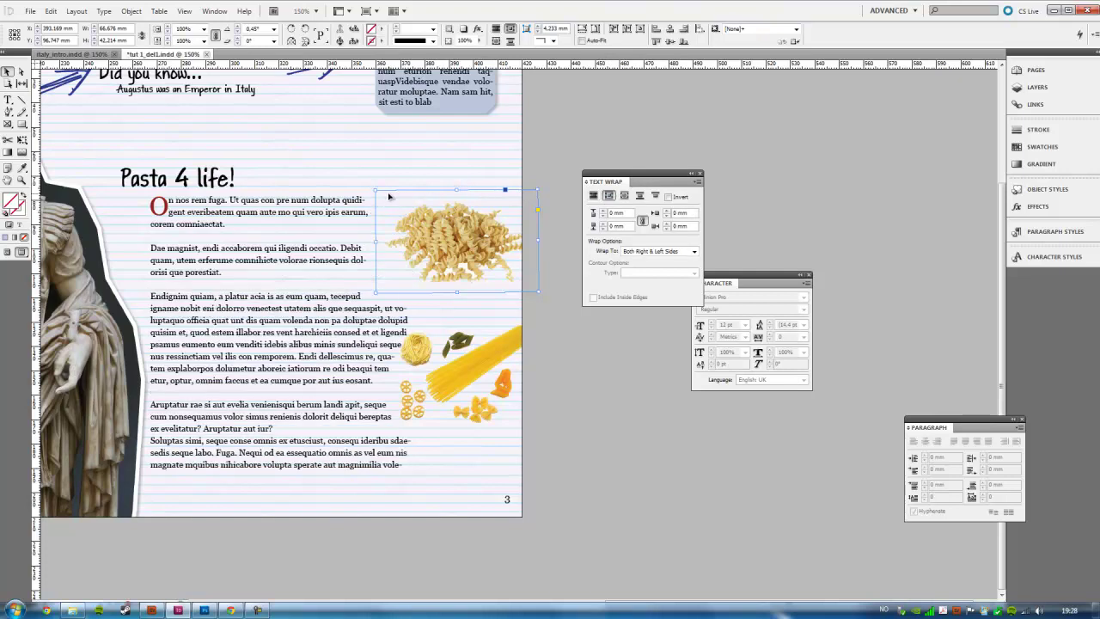
click(623, 196)
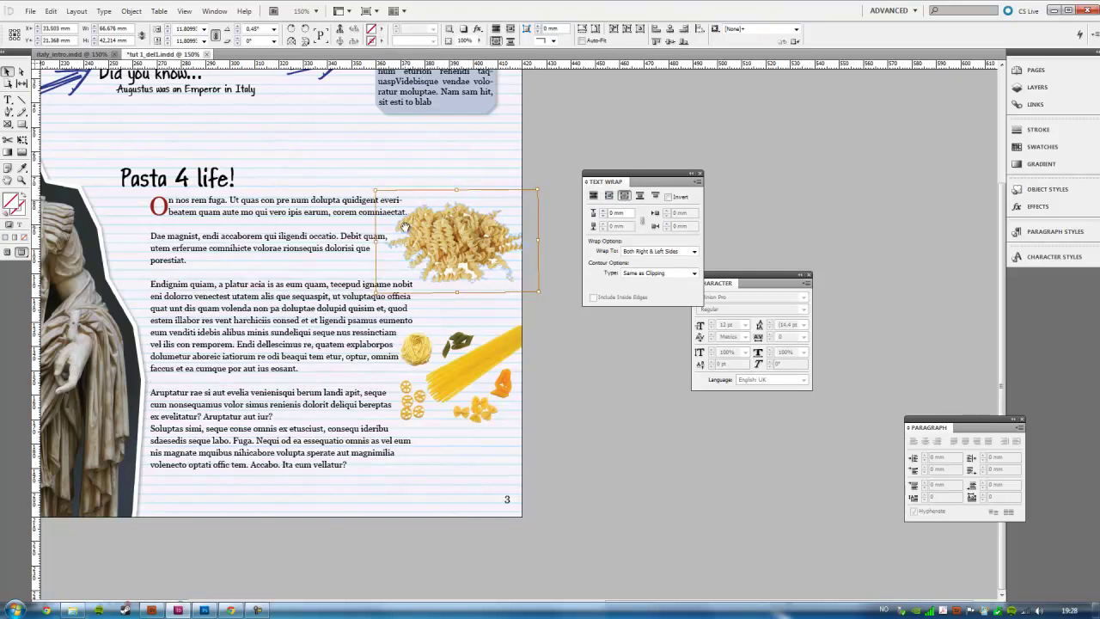
click(568, 371)
Lower the pasta assortment and fusilli images slightly, then bring the facing page into view.
click(492, 369)
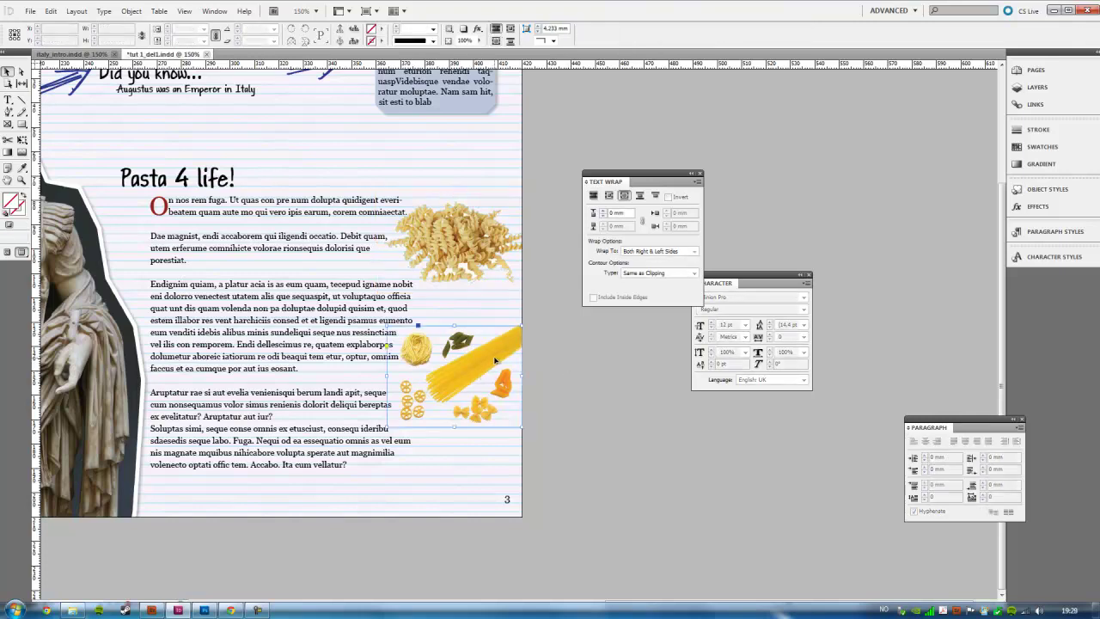
drag(492, 369, 487, 395)
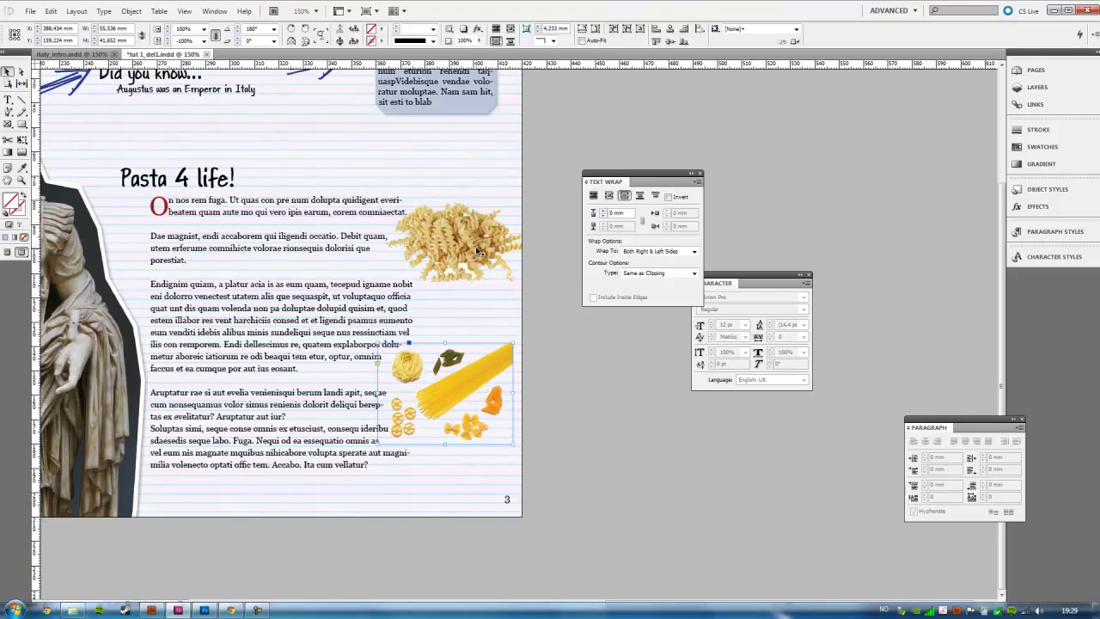
drag(479, 250, 480, 278)
click(613, 372)
mouse_move(435, 344)
mouse_down()
mouse_move(731, 396)
mouse_move(834, 452)
mouse_up()
mouse_move(302, 379)
mouse_down()
mouse_move(481, 305)
mouse_move(395, 378)
mouse_up()
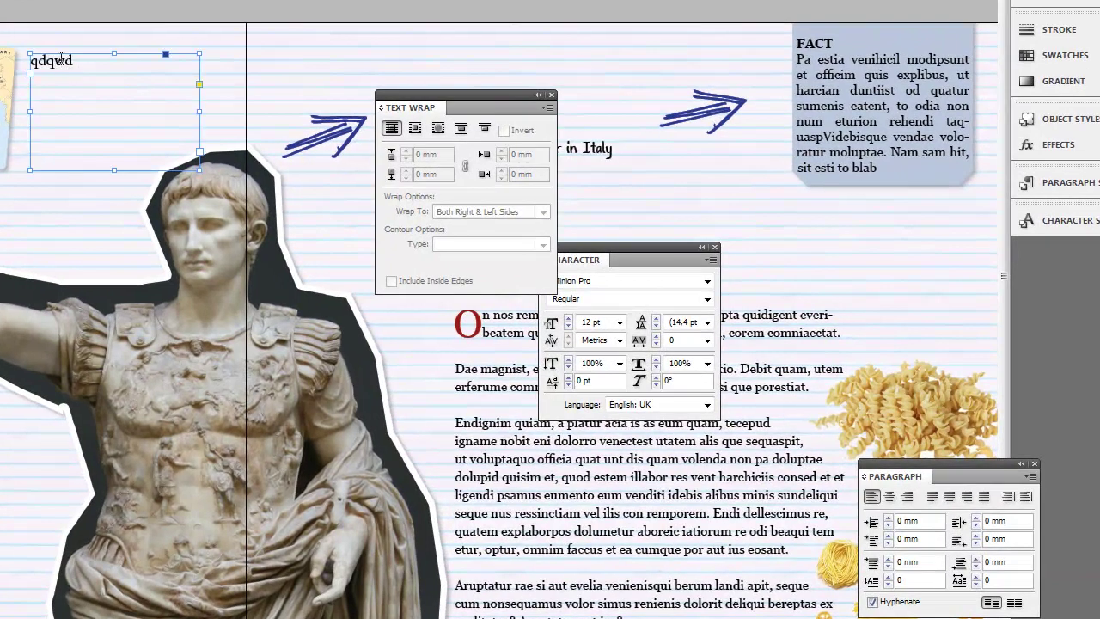
Replace the placeholder beside the map with the facts: Size 300 387km2, Population, Religion, Main Export, Government.
click(61, 57)
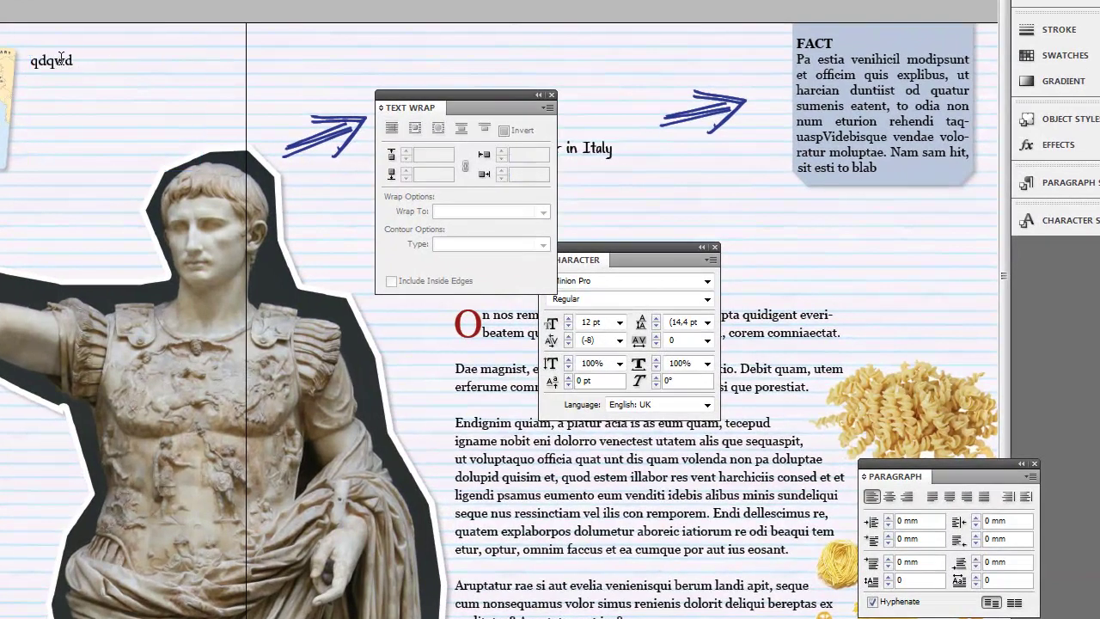
double_click(61, 57)
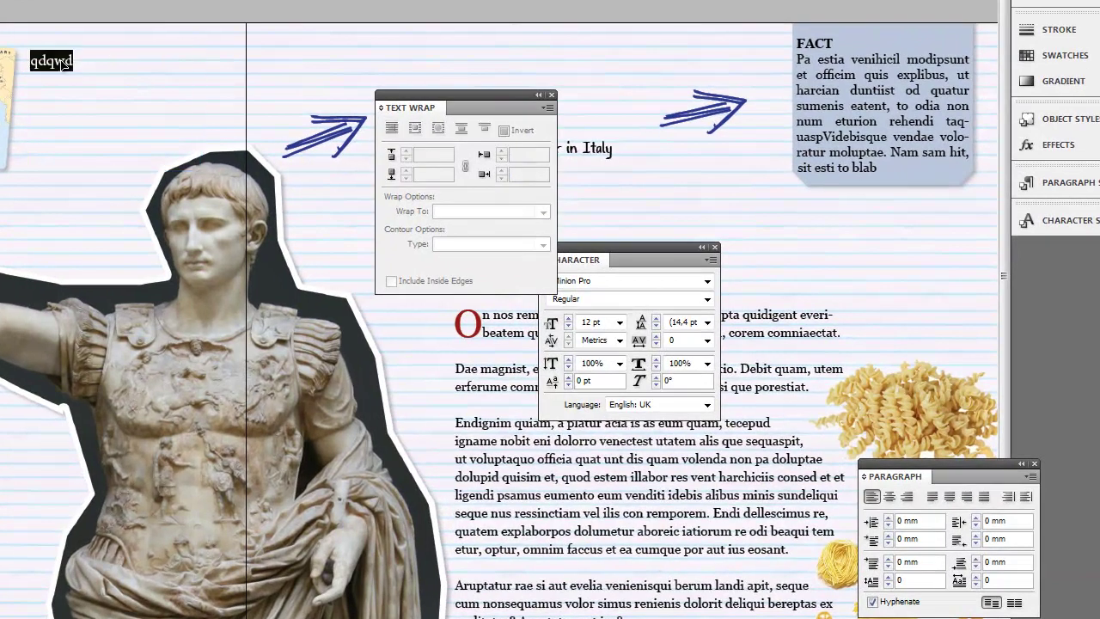
text(Size)
text(op)
text(lation)
text(Relifio)
text(io)
key(BackSpace)
key(BackSpace)
key(BackSpace)
text(gion:)
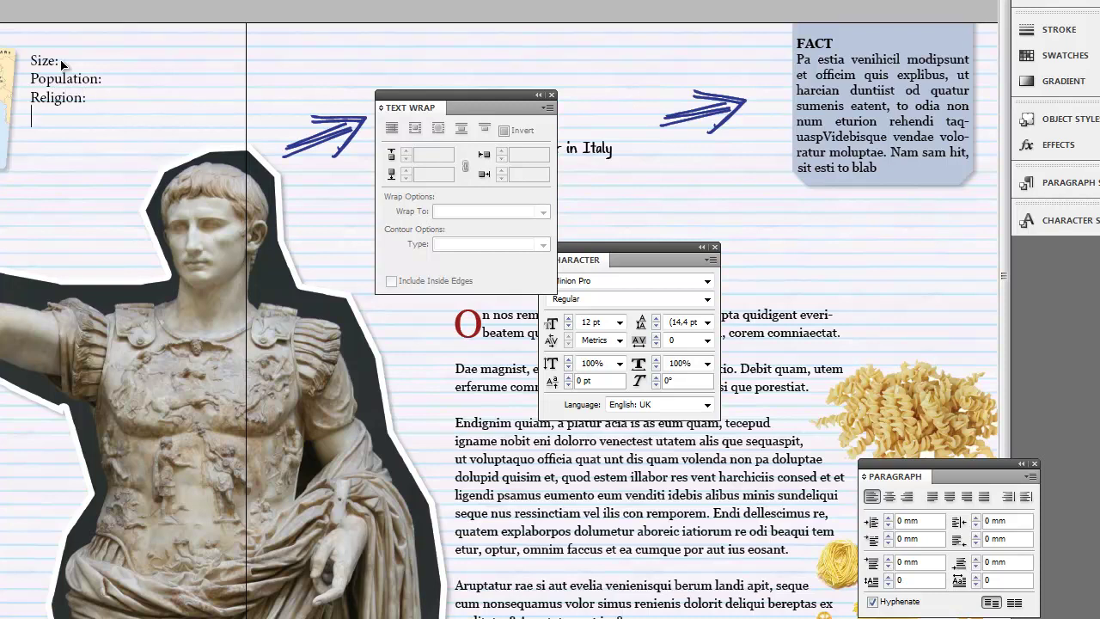
text(_ Main Export)
text(vernment)
text(R)
text(publi)
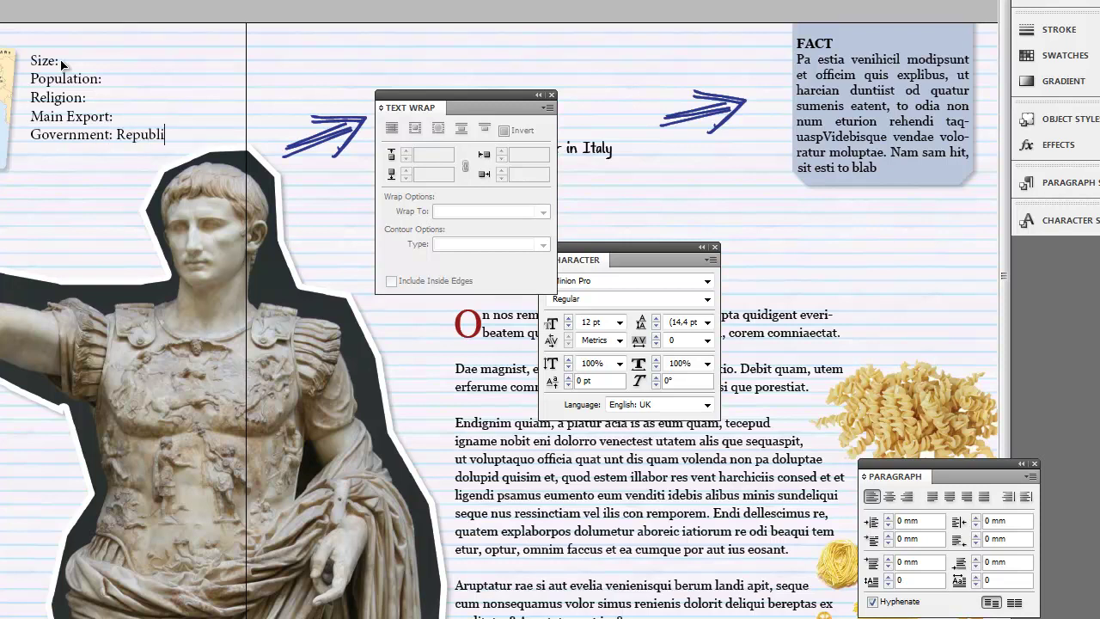
text(asta)
text(Catholic)
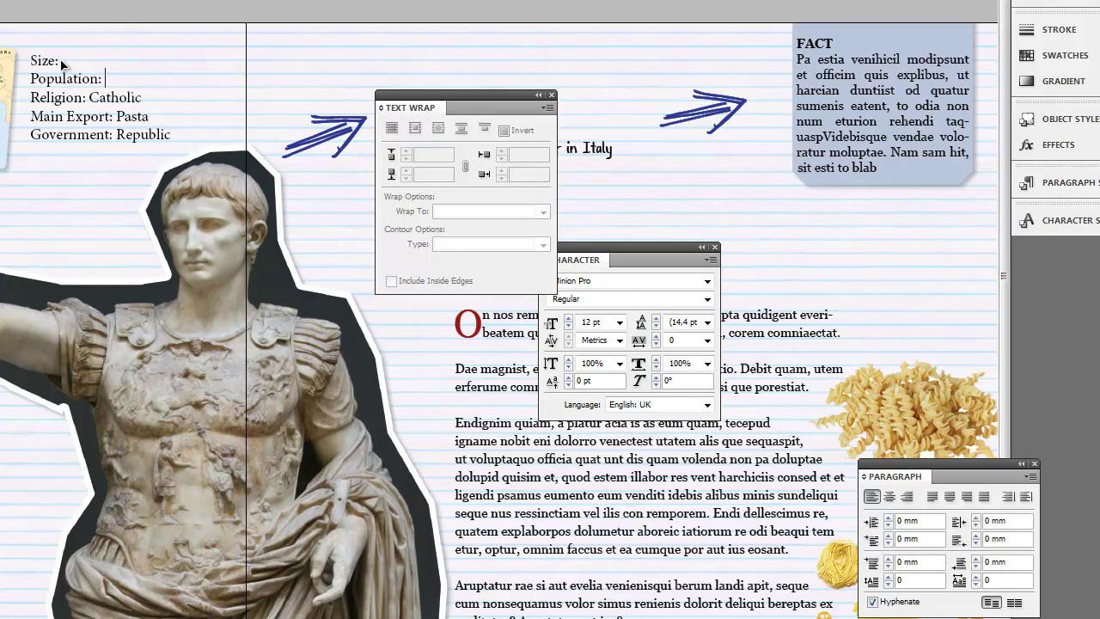
text(60000000)
key(Left)
key(Left)
key(Left)
key(Up)
text(300)
text( 387km2)
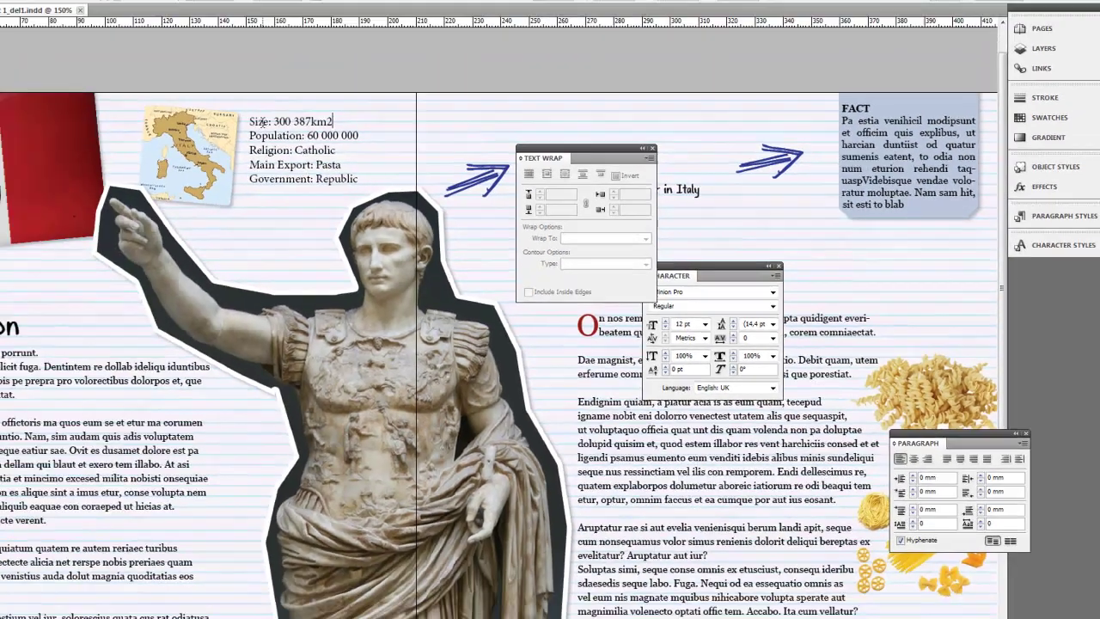
Set the whole fact list in Georgia.
key(ctrl+a)
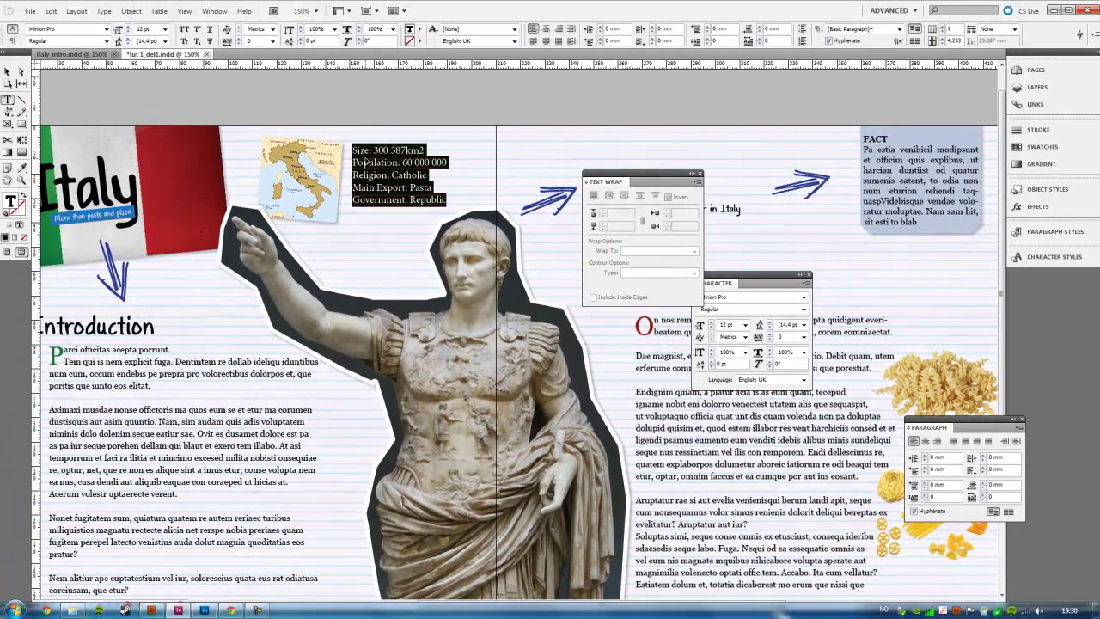
click(64, 29)
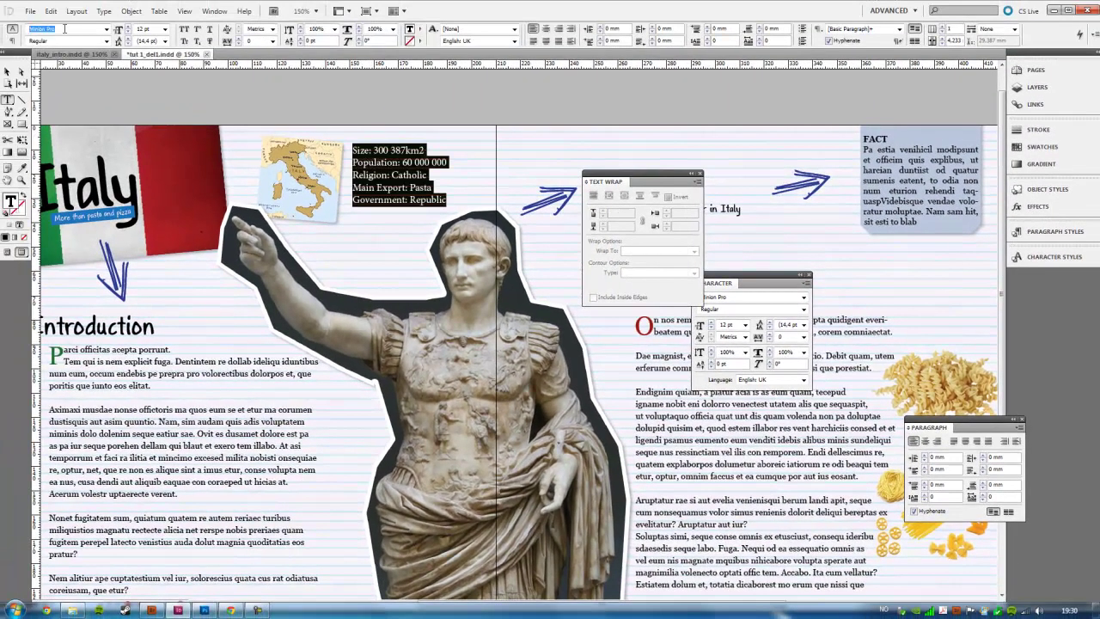
text(Georgia)
key(Return)
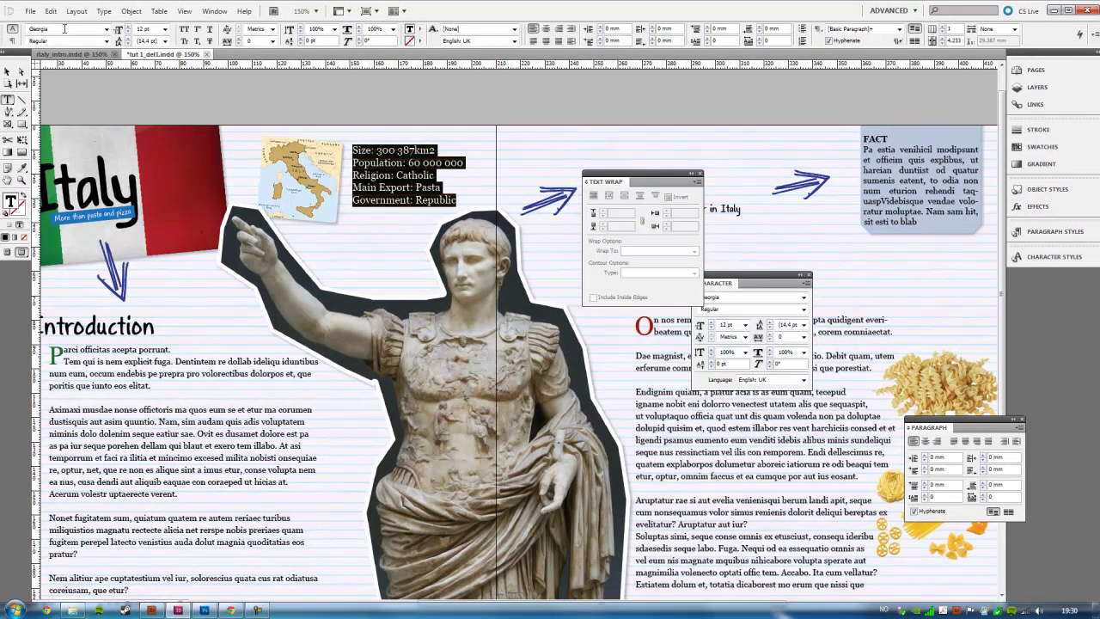
Make the labels Size, Population, Religion, Main Export and Government bold.
drag(375, 150, 352, 151)
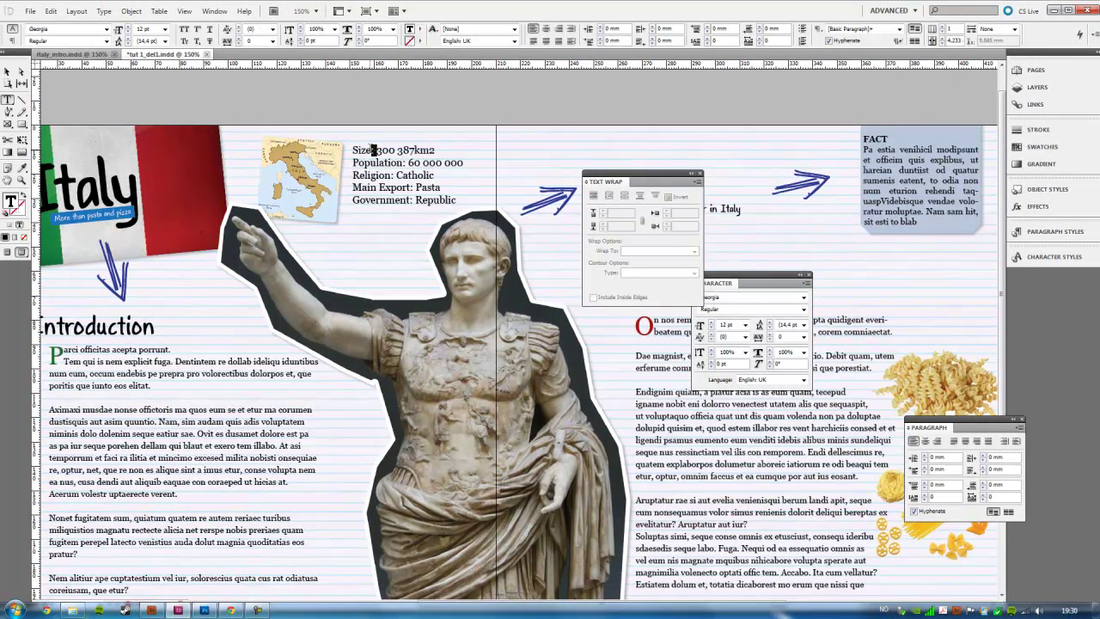
click(107, 41)
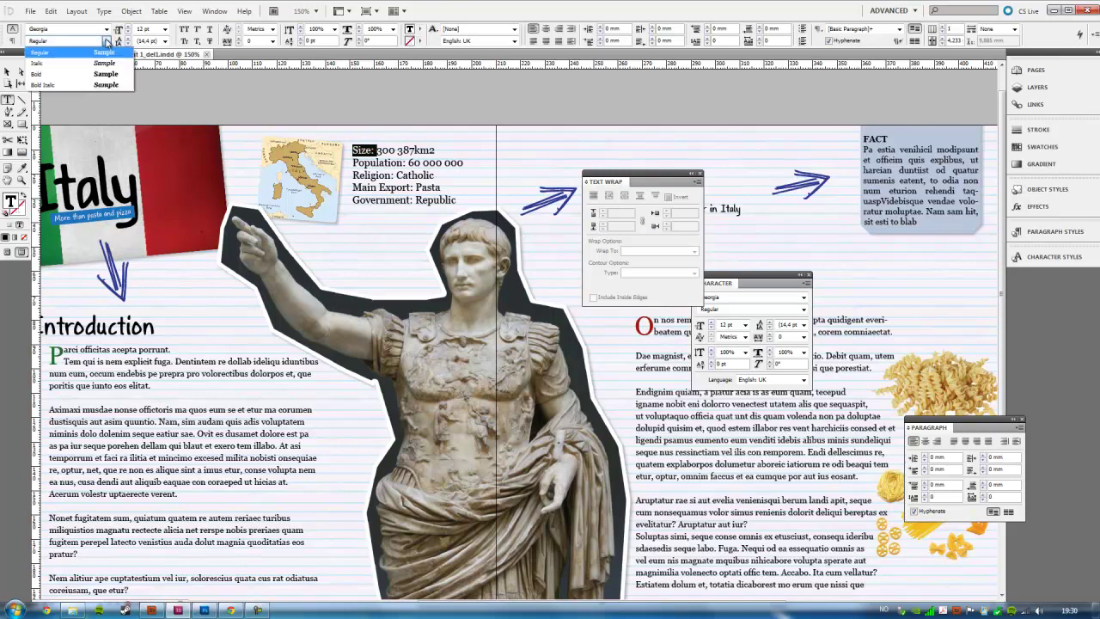
click(82, 74)
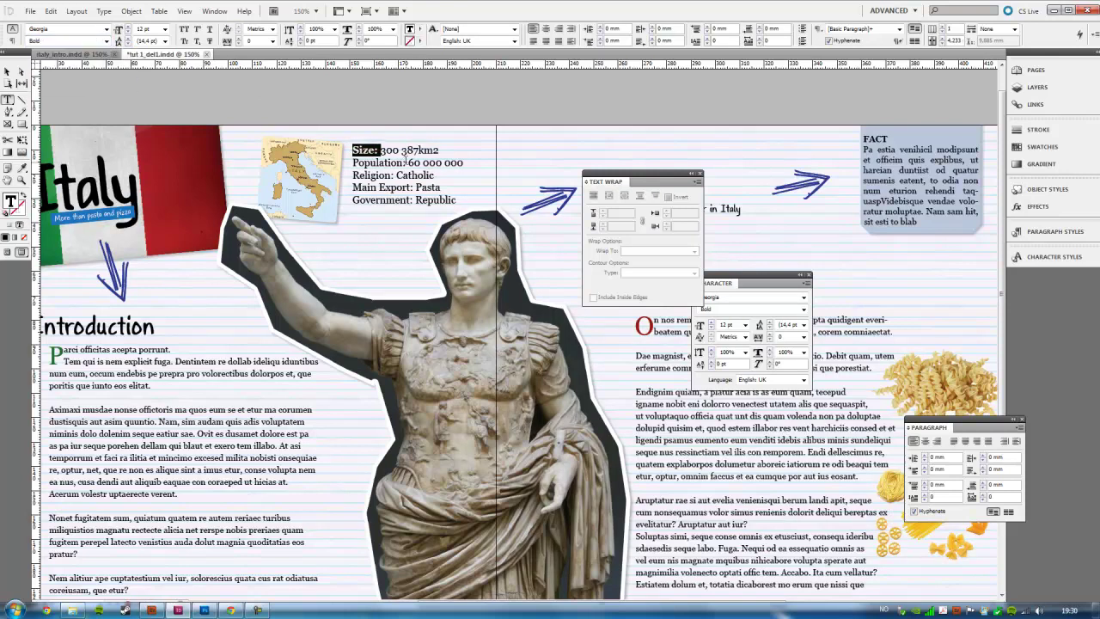
drag(405, 162, 353, 162)
click(107, 40)
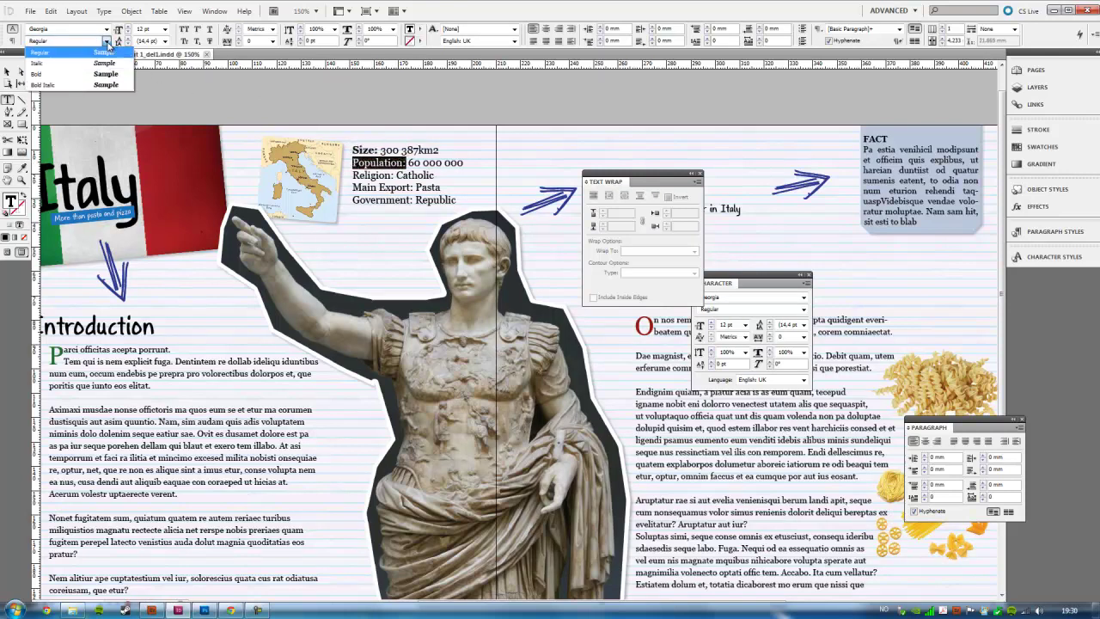
click(99, 74)
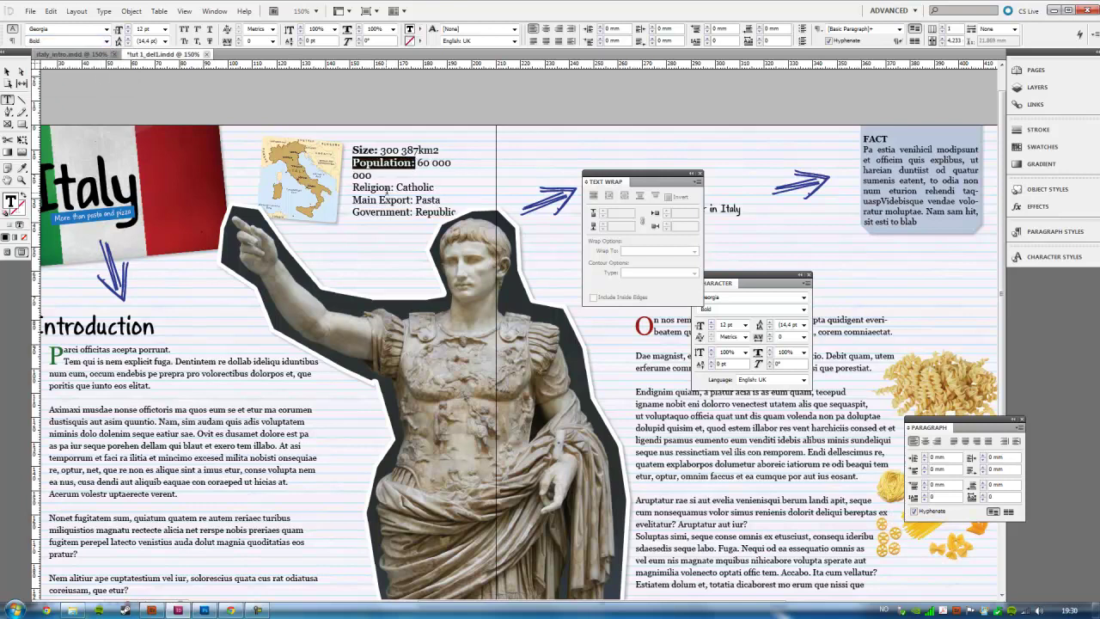
drag(392, 187, 351, 187)
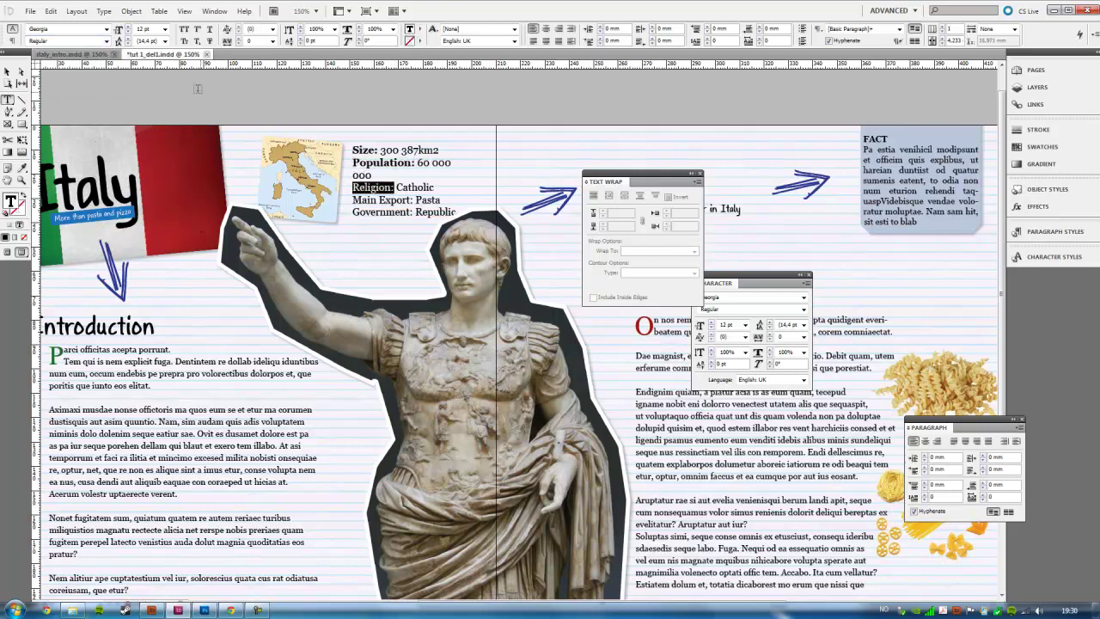
click(107, 40)
click(99, 73)
drag(352, 200, 414, 199)
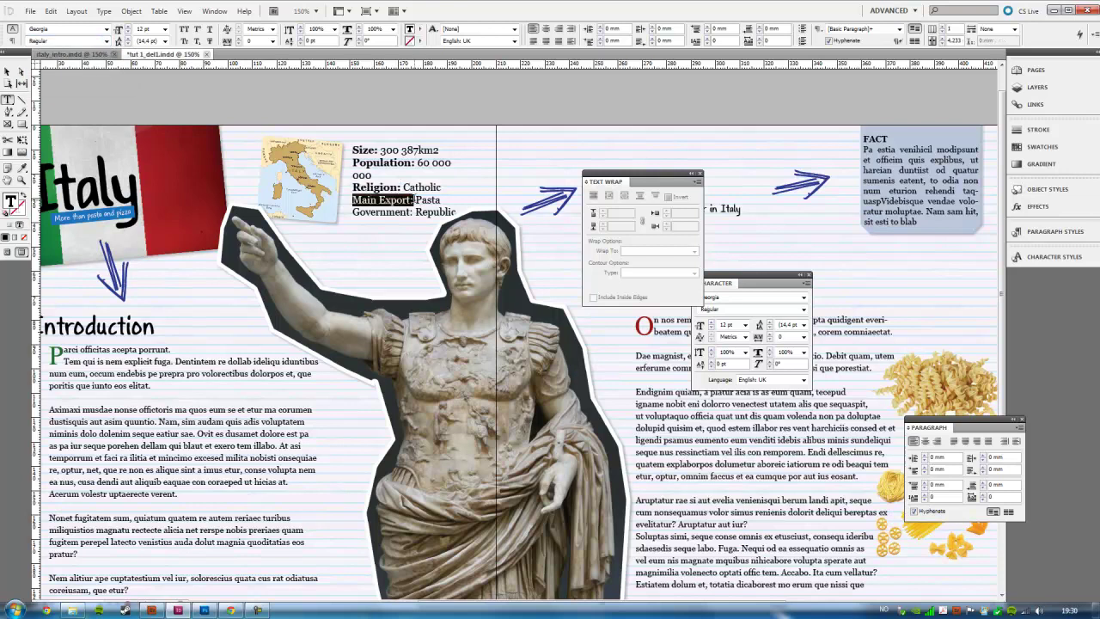
click(107, 41)
click(86, 74)
drag(352, 212, 413, 212)
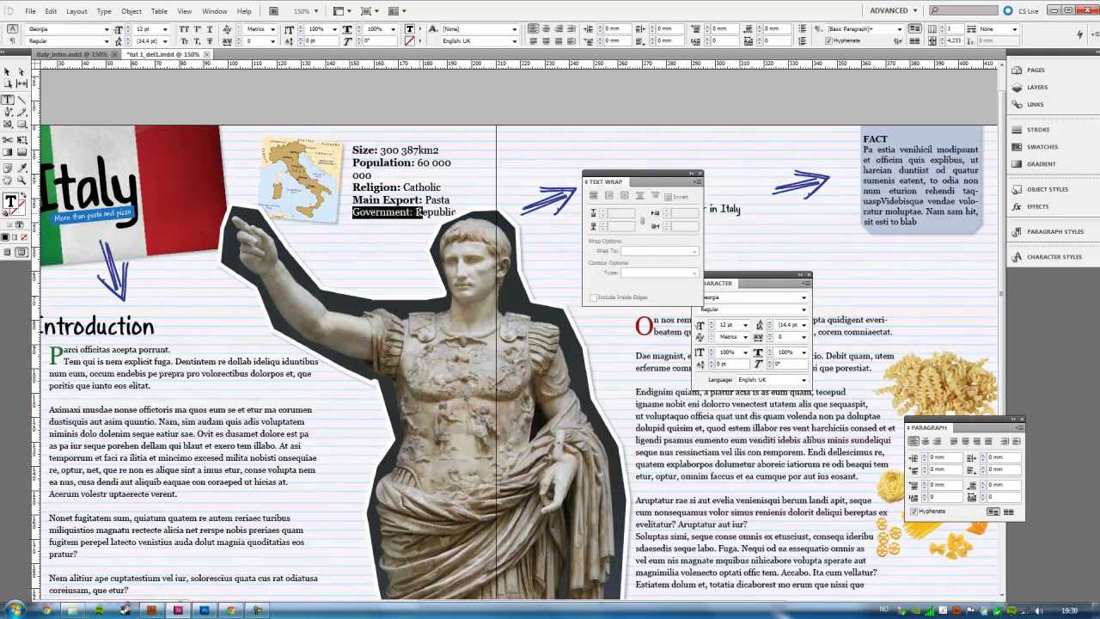
click(106, 40)
click(67, 76)
click(8, 72)
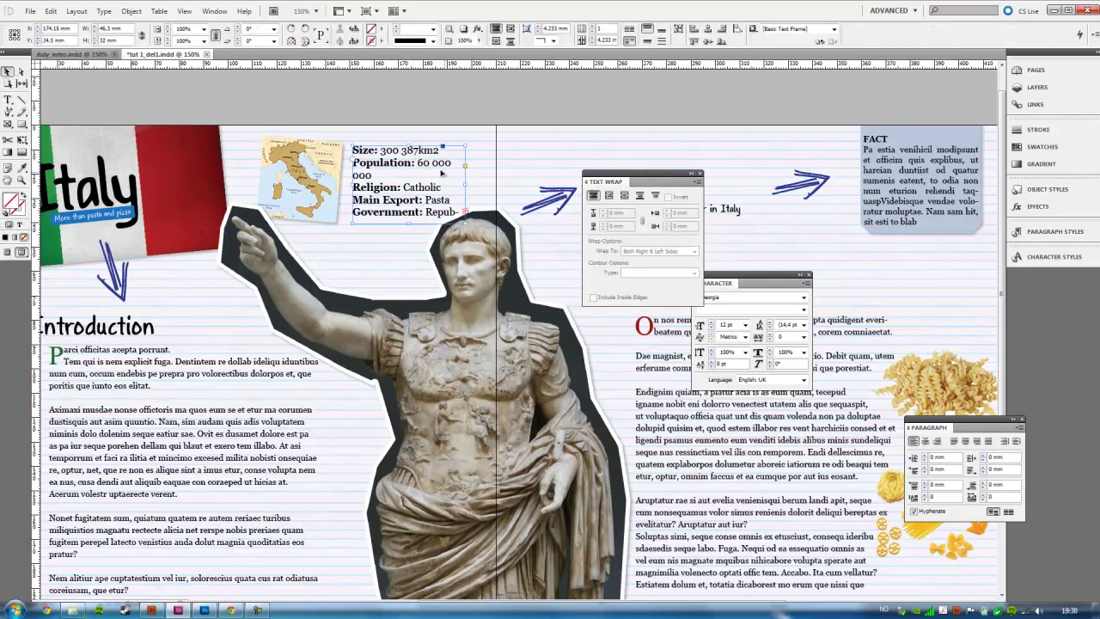
Widen the fact frame so each fact fits one line, set its text to 11 pt, and zoom to 100%.
drag(464, 185, 486, 185)
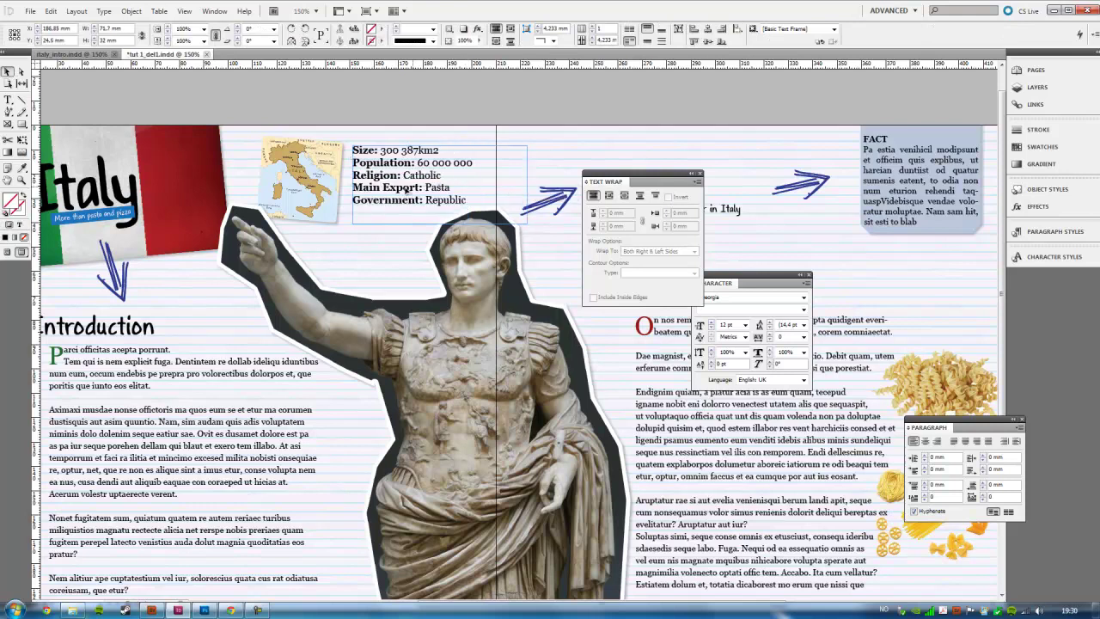
key(t)
key(ctrl+a)
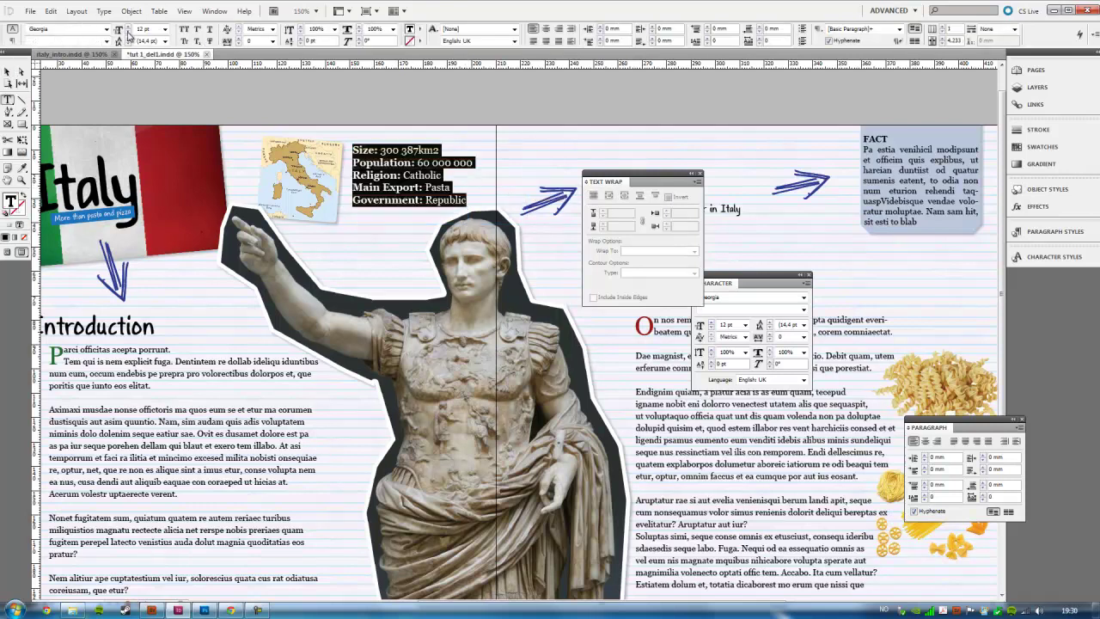
click(128, 32)
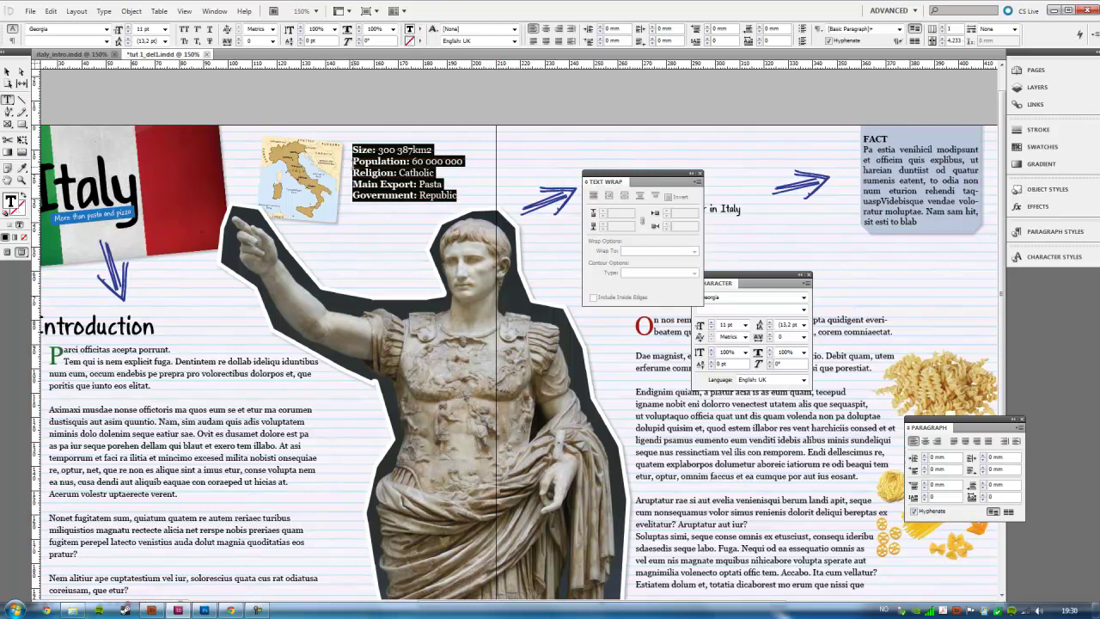
click(6, 71)
drag(397, 168, 401, 171)
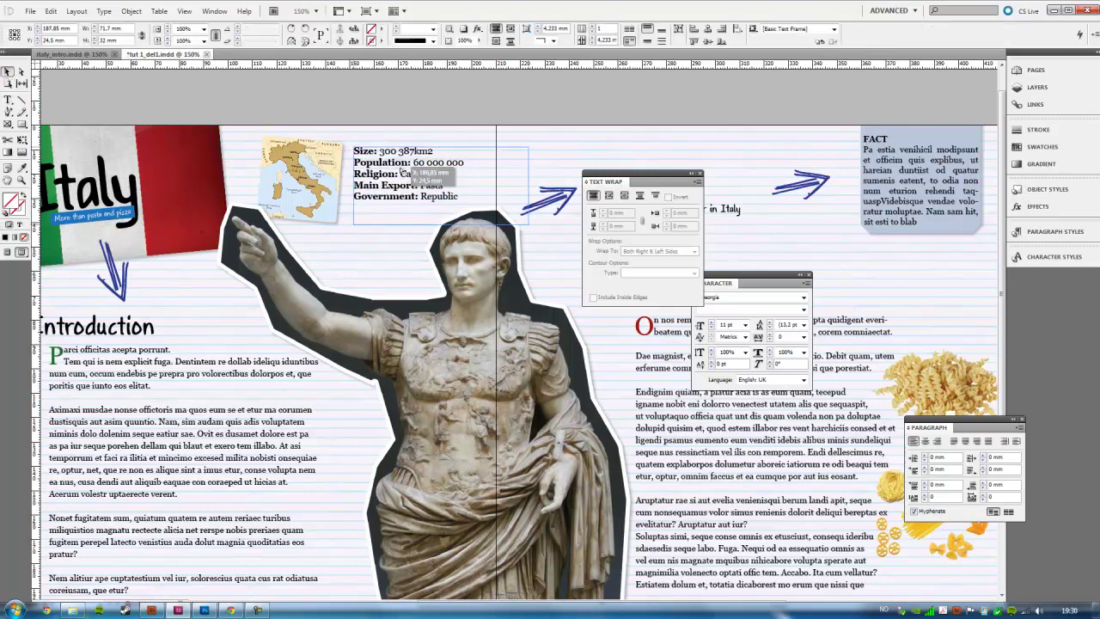
scroll(402, 170, down, 3)
scroll(596, 325, up, 2)
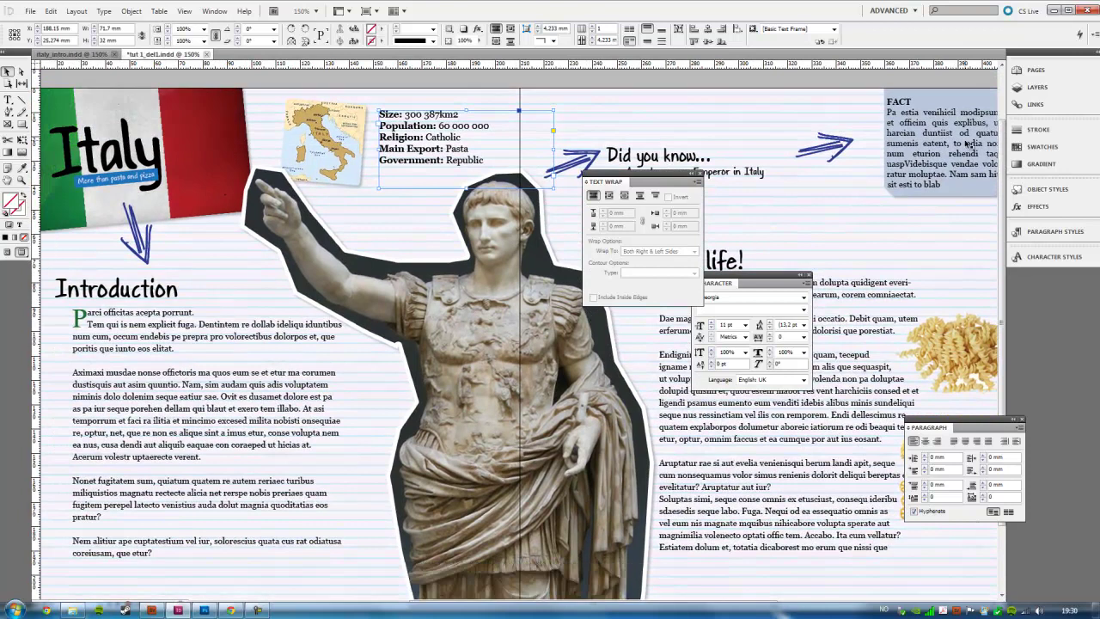
key(ctrl+1)
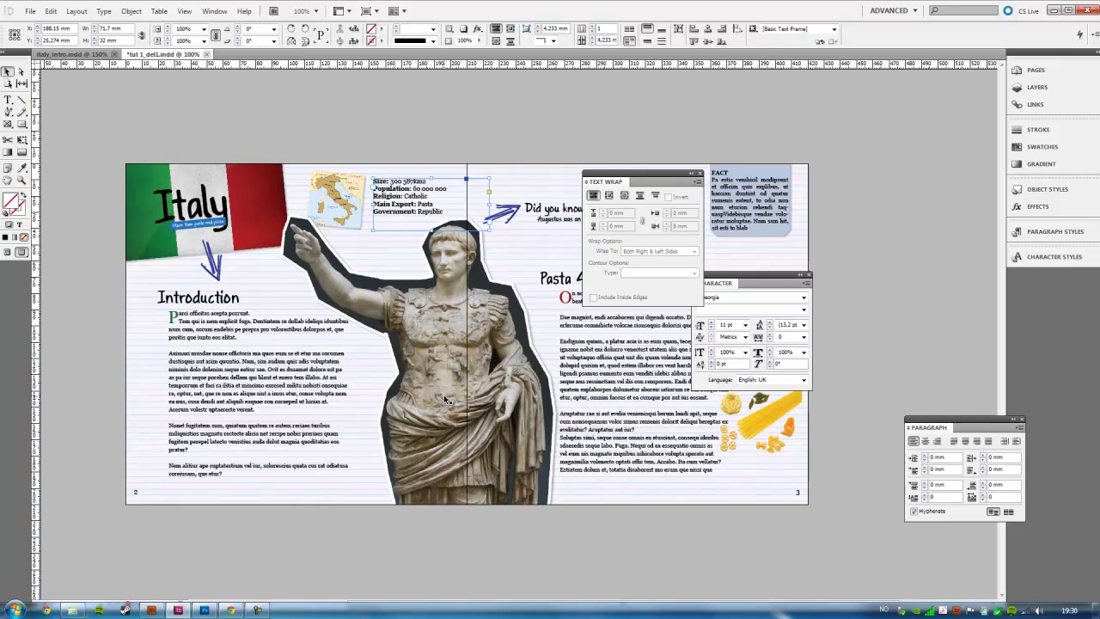
Hide all panels and tools, deselect the fact frame, and zoom the Italy spread to 125%.
key(Tab)
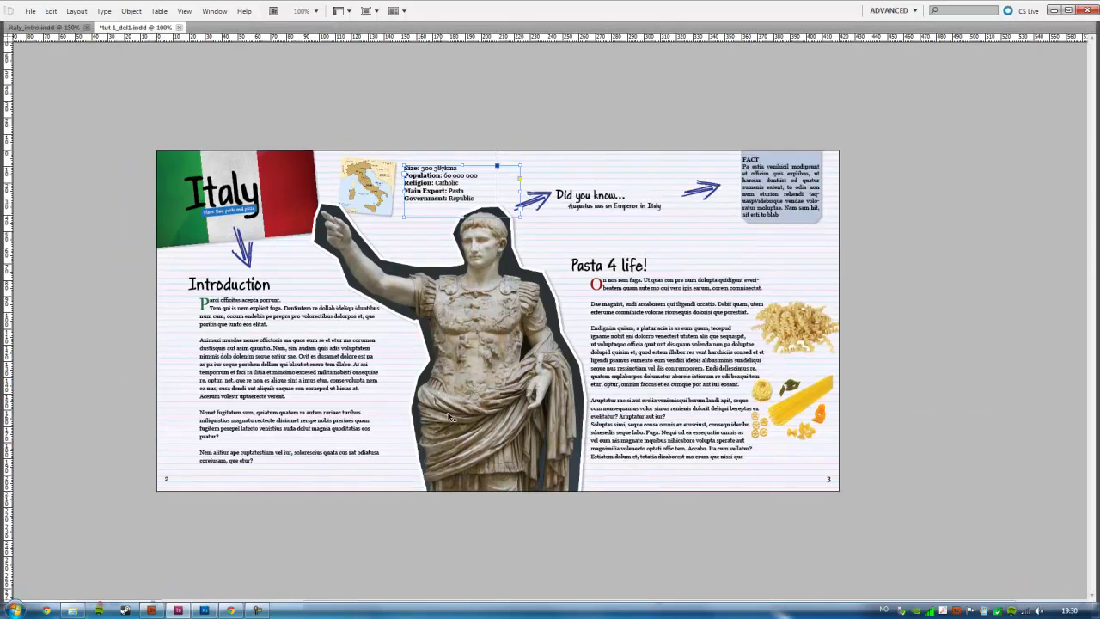
click(939, 362)
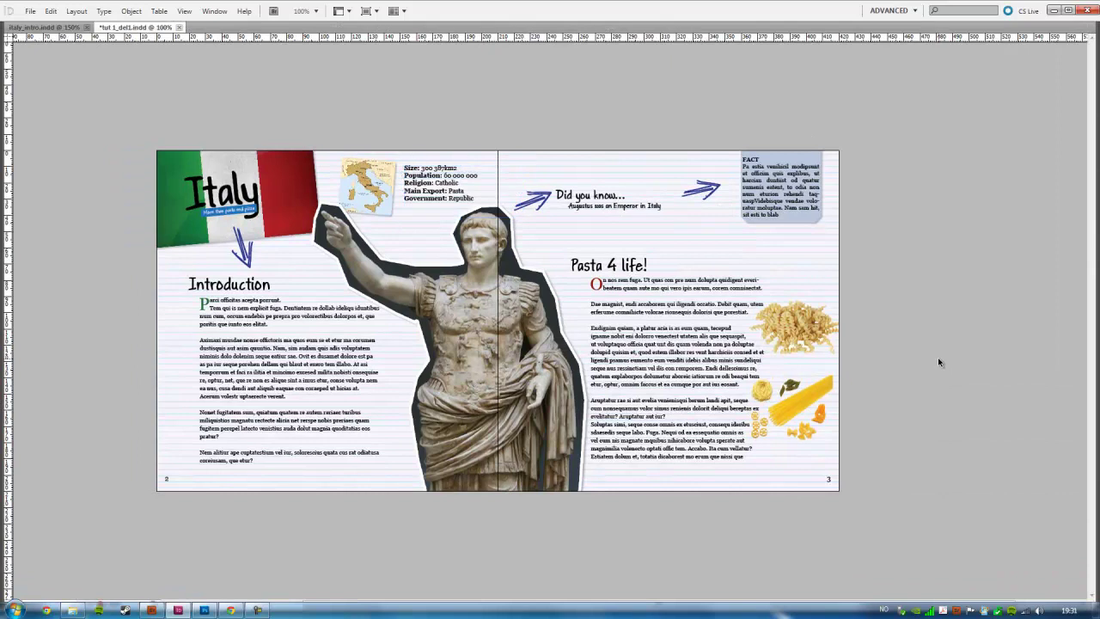
key(ctrl+equal)
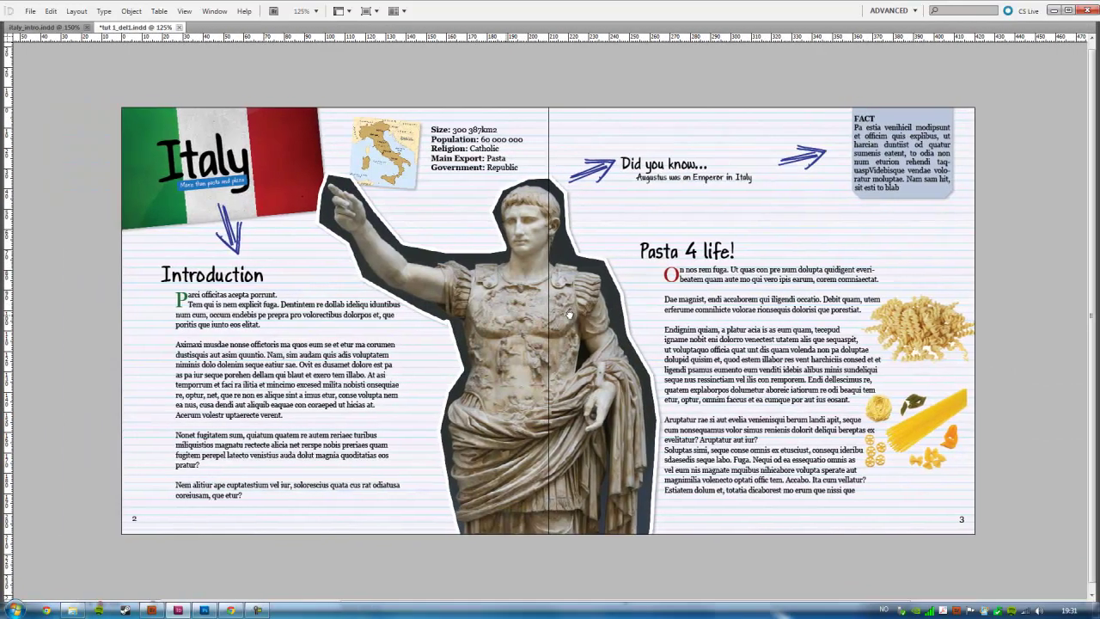